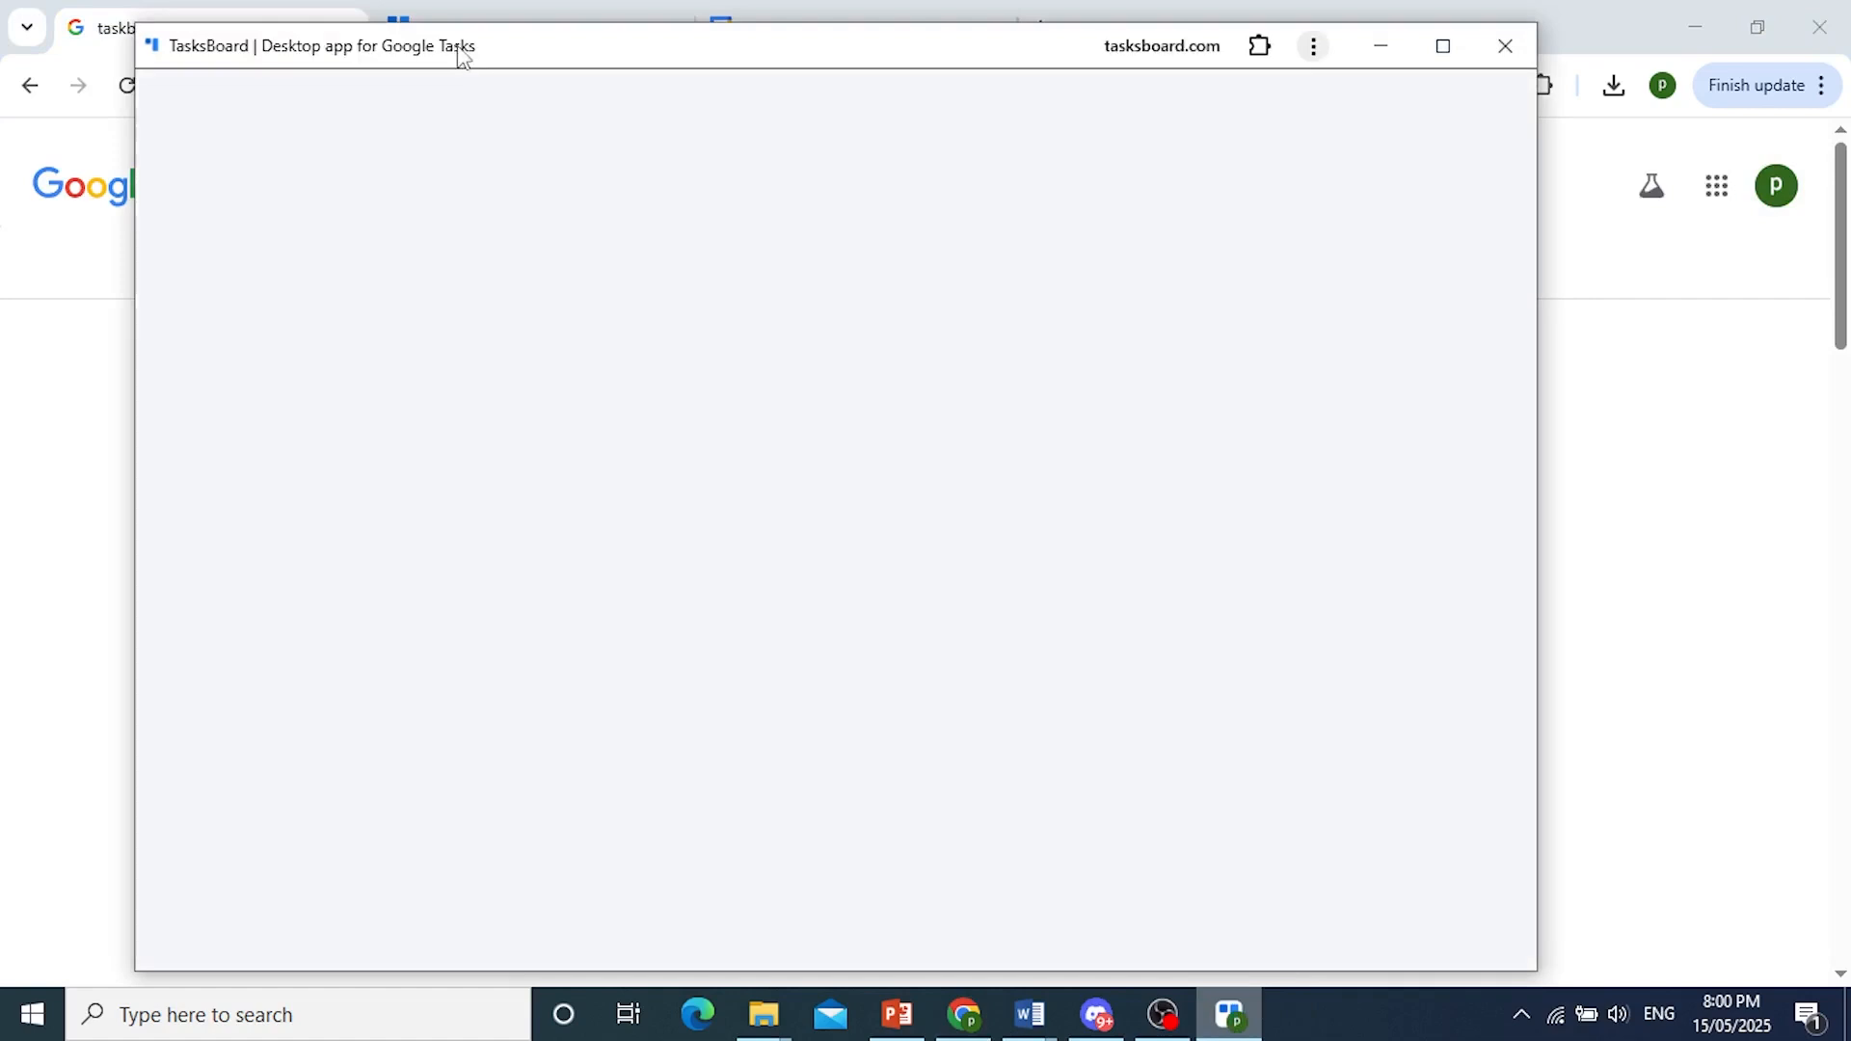
Step: Sign out of the account currently open on the TasksBoard web page
{"action": "left_click_drag", "start_coordinate": [454, 58], "coordinate": [659, 59]}
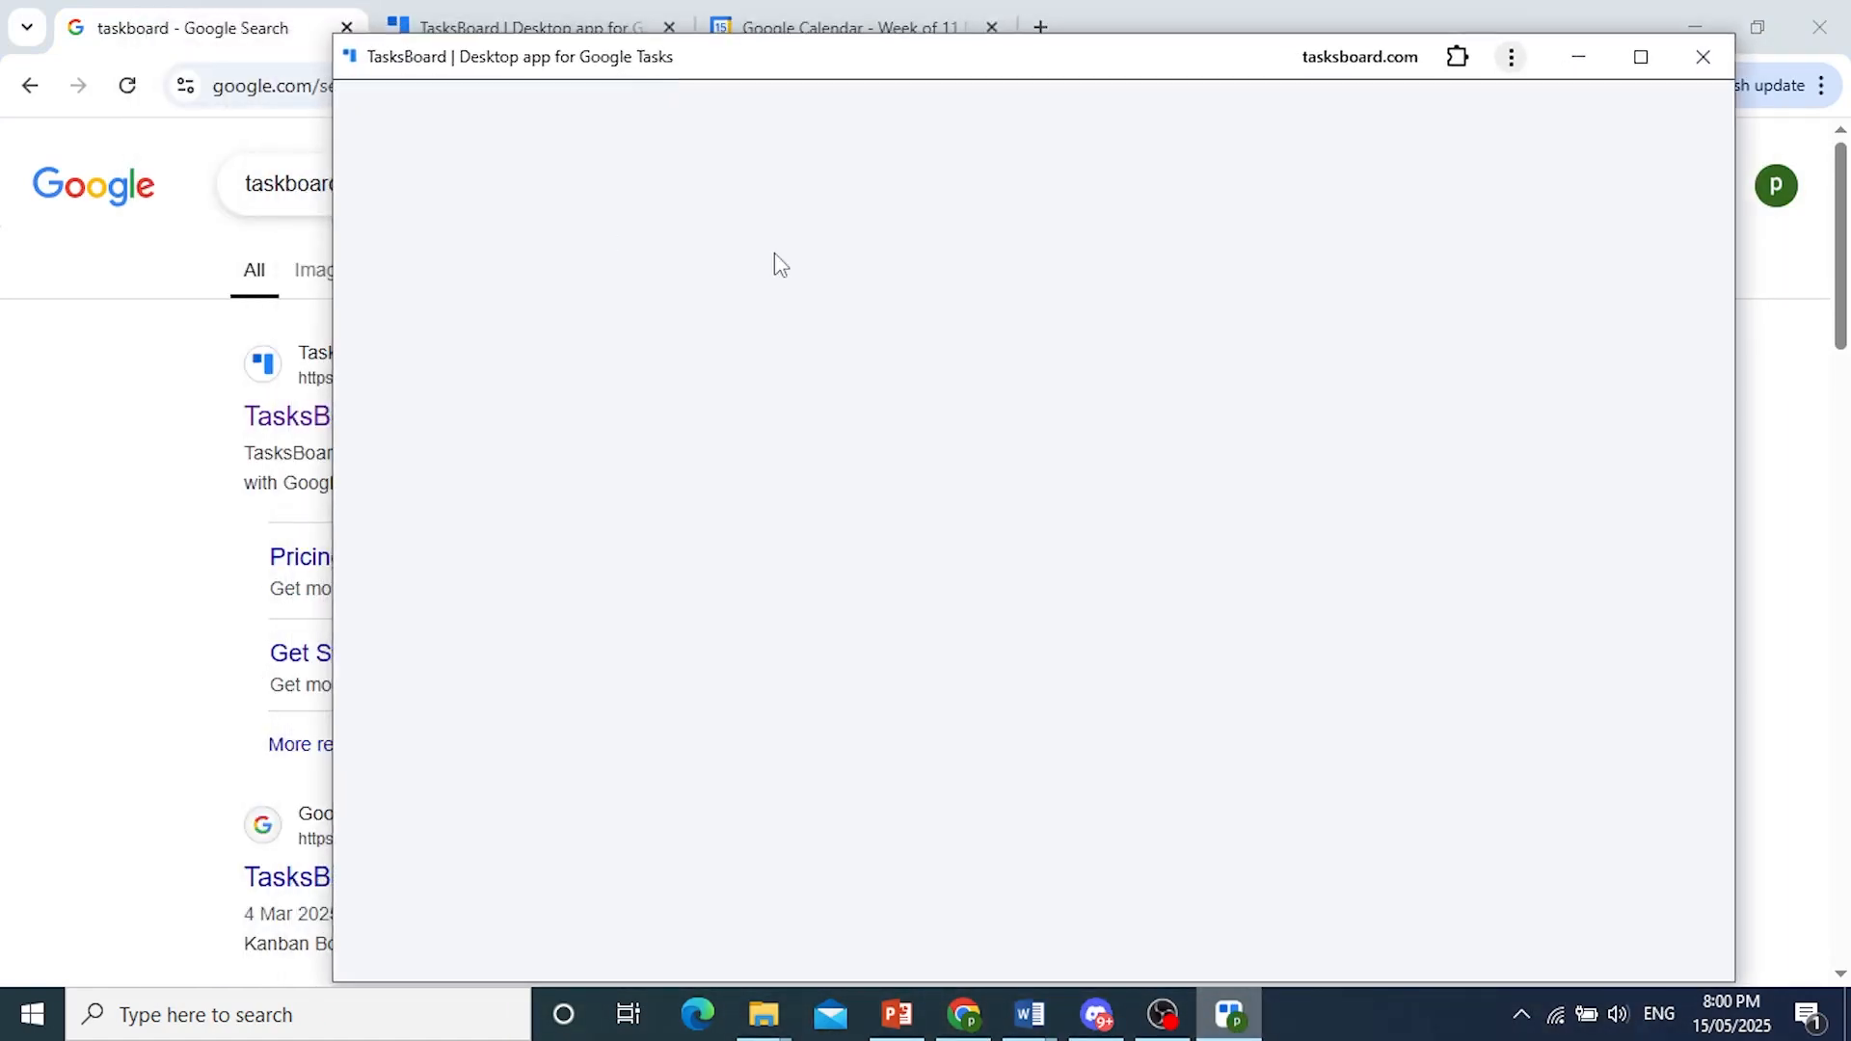
{"action": "left_click", "coordinate": [572, 7]}
{"action": "left_click", "coordinate": [1804, 176]}
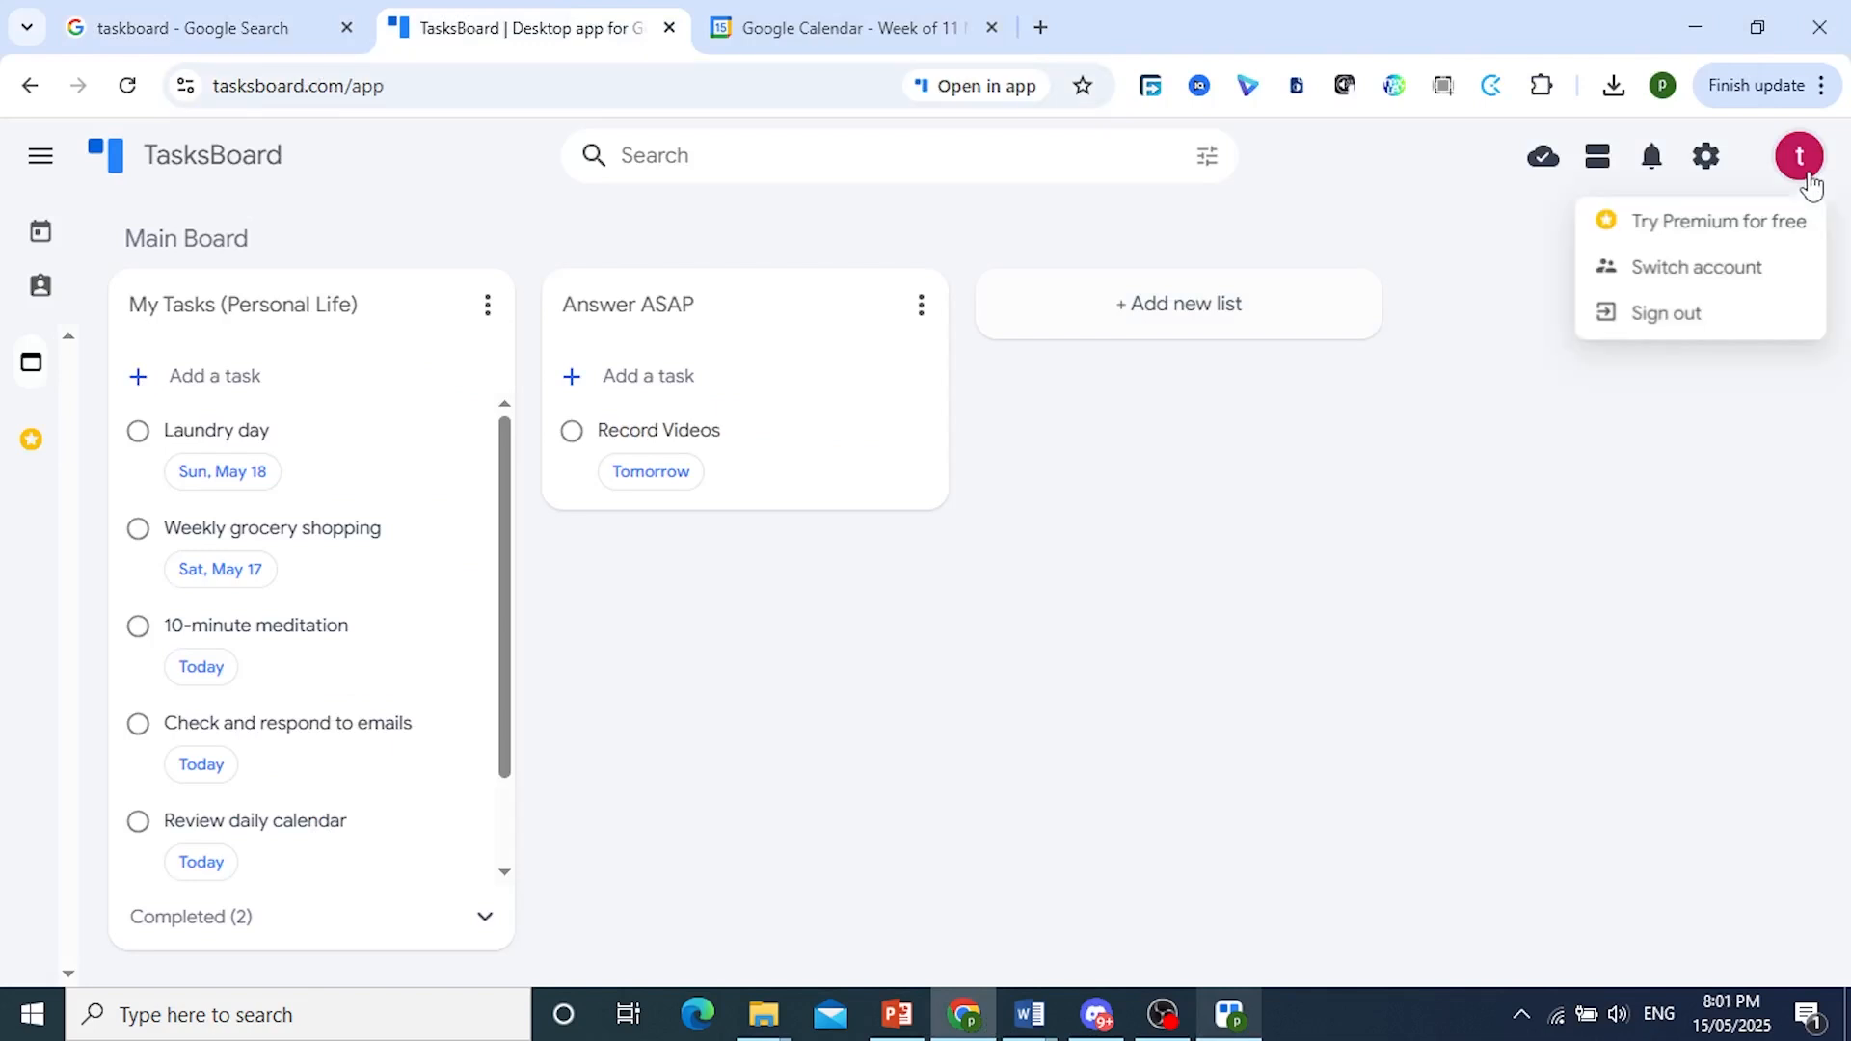
{"action": "left_click", "coordinate": [1695, 328]}
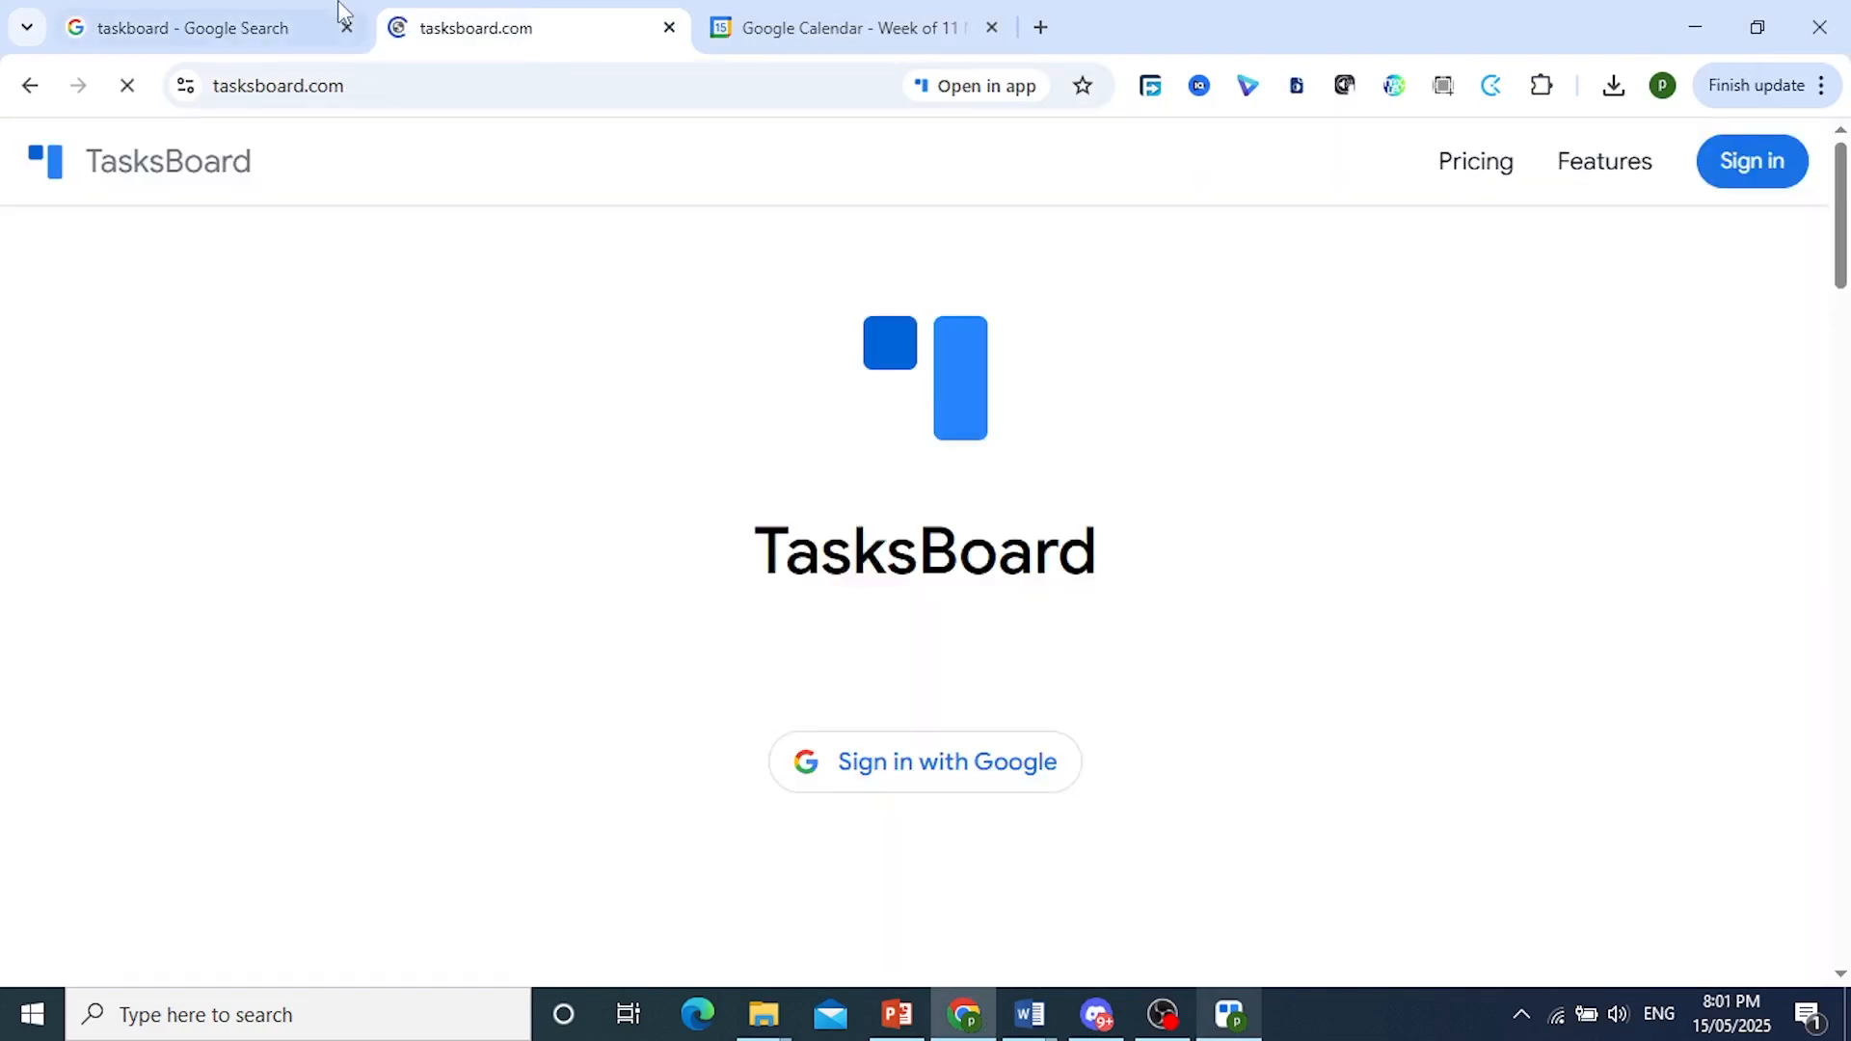
Step: Uninstall the TasksBoard desktop app, leaving the option to remove its data from Chrome unchecked
{"action": "left_click", "coordinate": [337, 7]}
{"action": "left_click", "coordinate": [1244, 1028]}
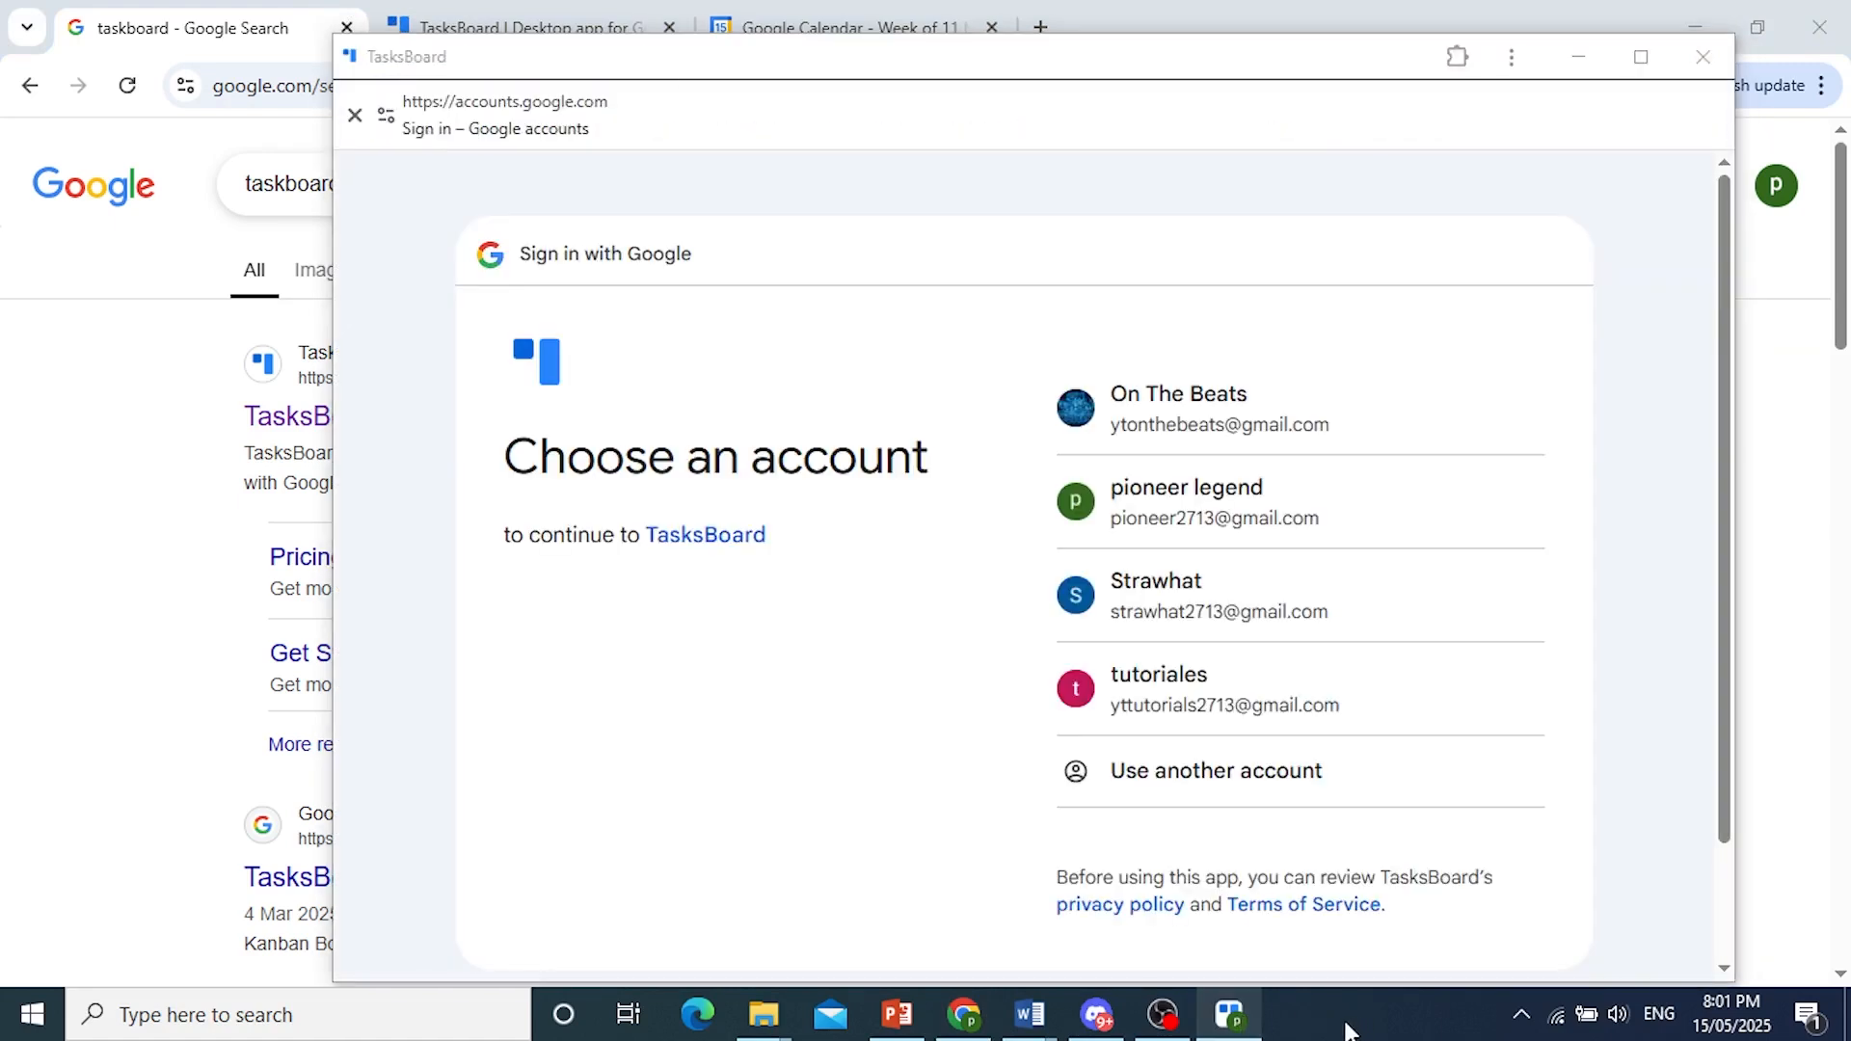
{"action": "right_click", "coordinate": [1227, 1023]}
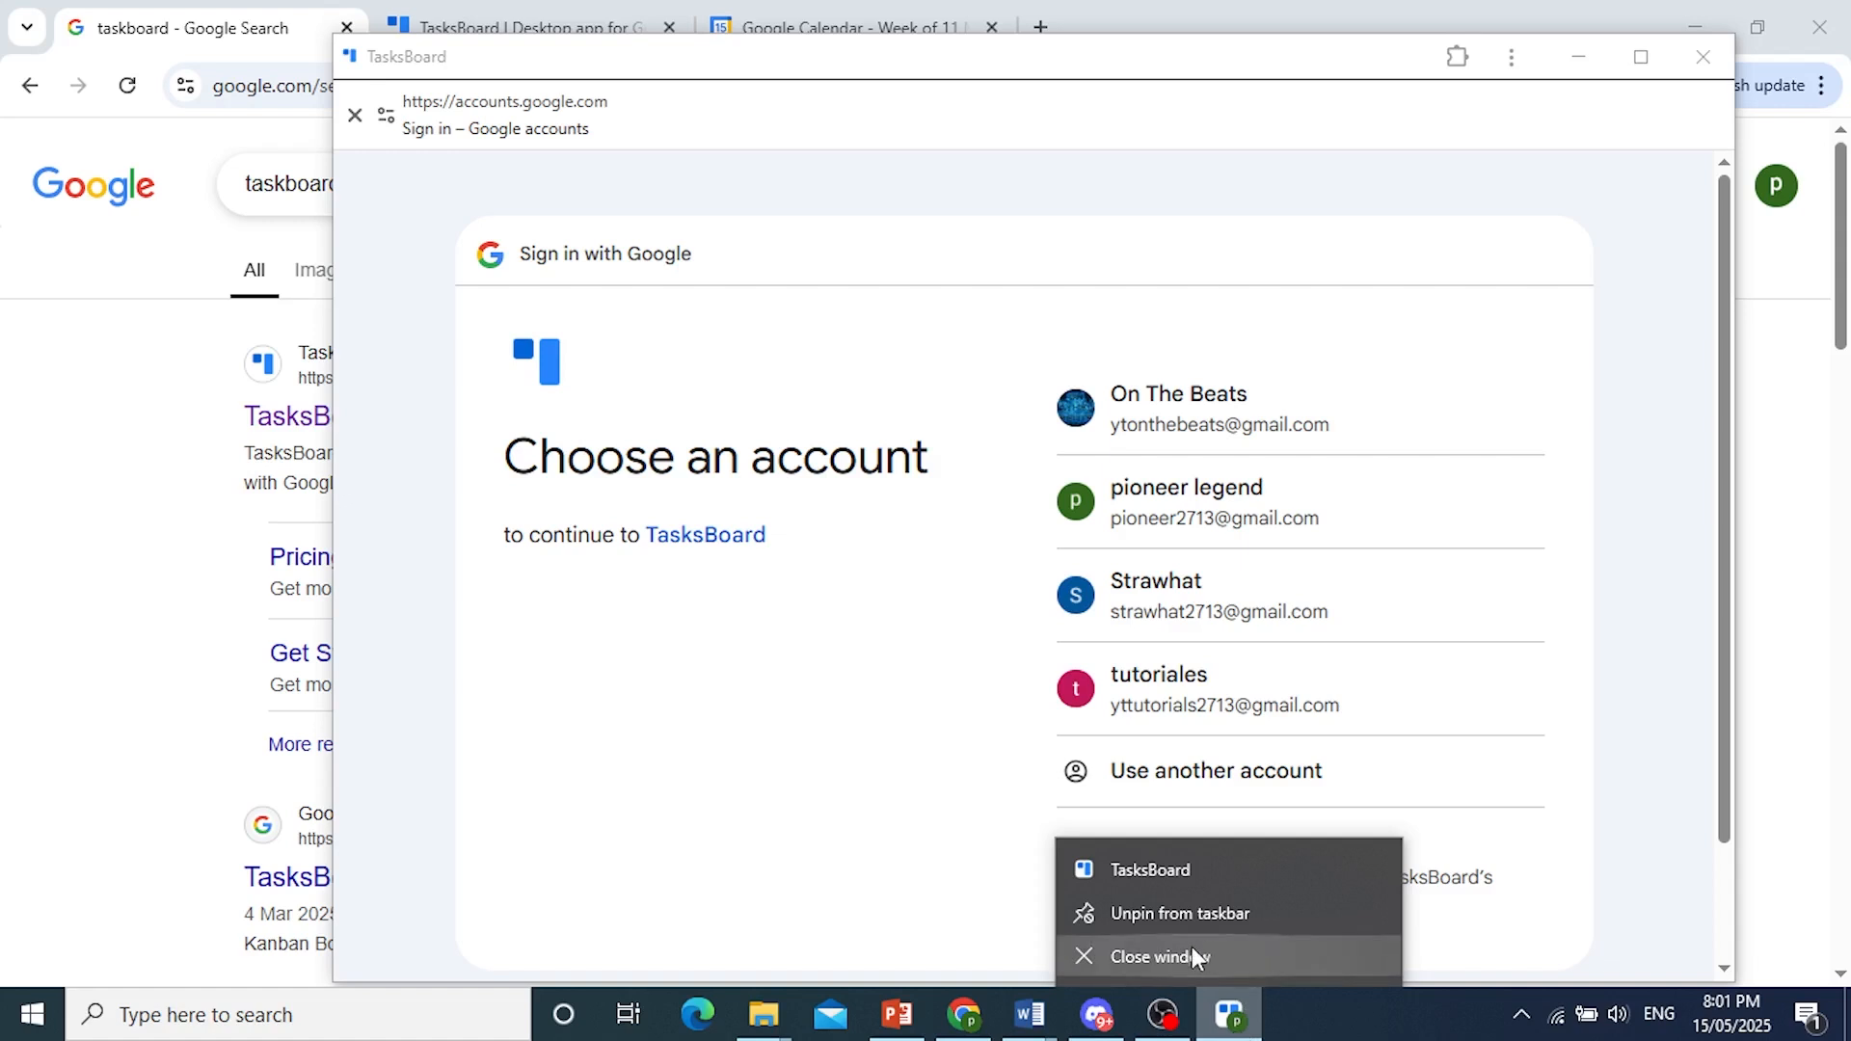
{"action": "left_click", "coordinate": [1511, 58]}
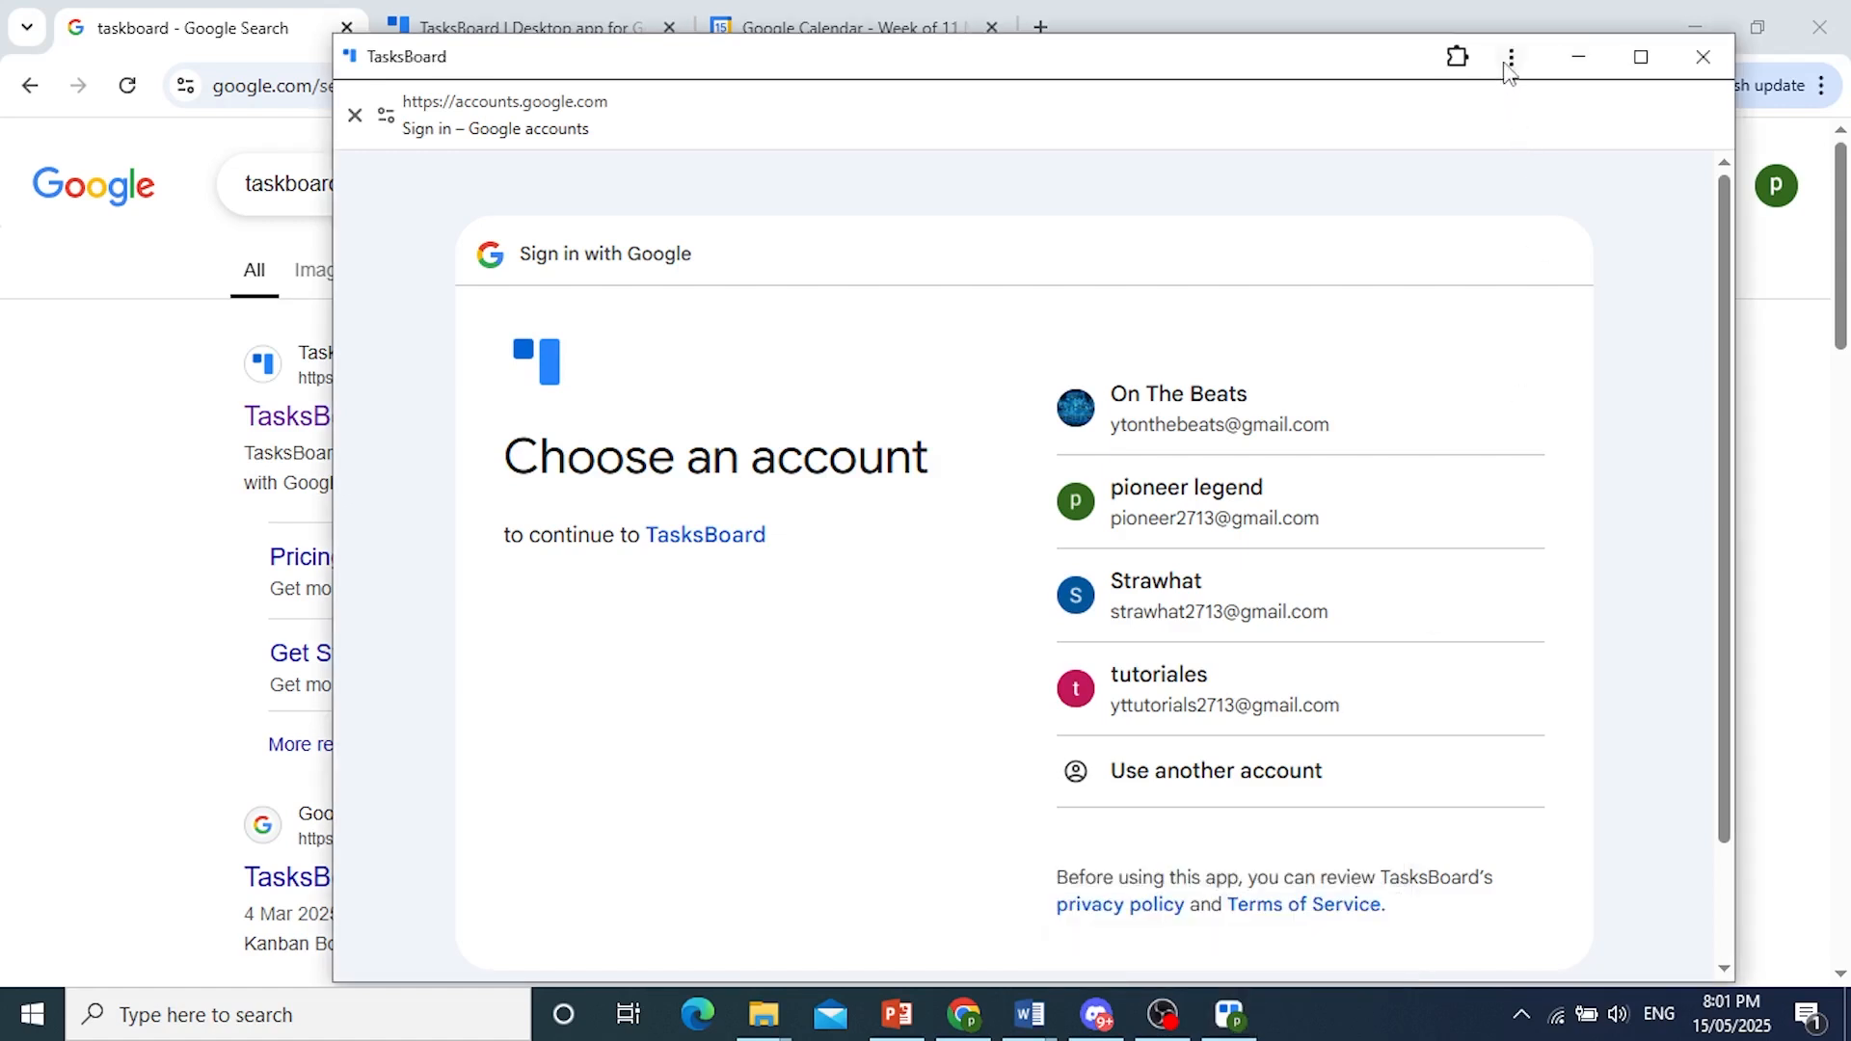
{"action": "left_click", "coordinate": [1511, 58]}
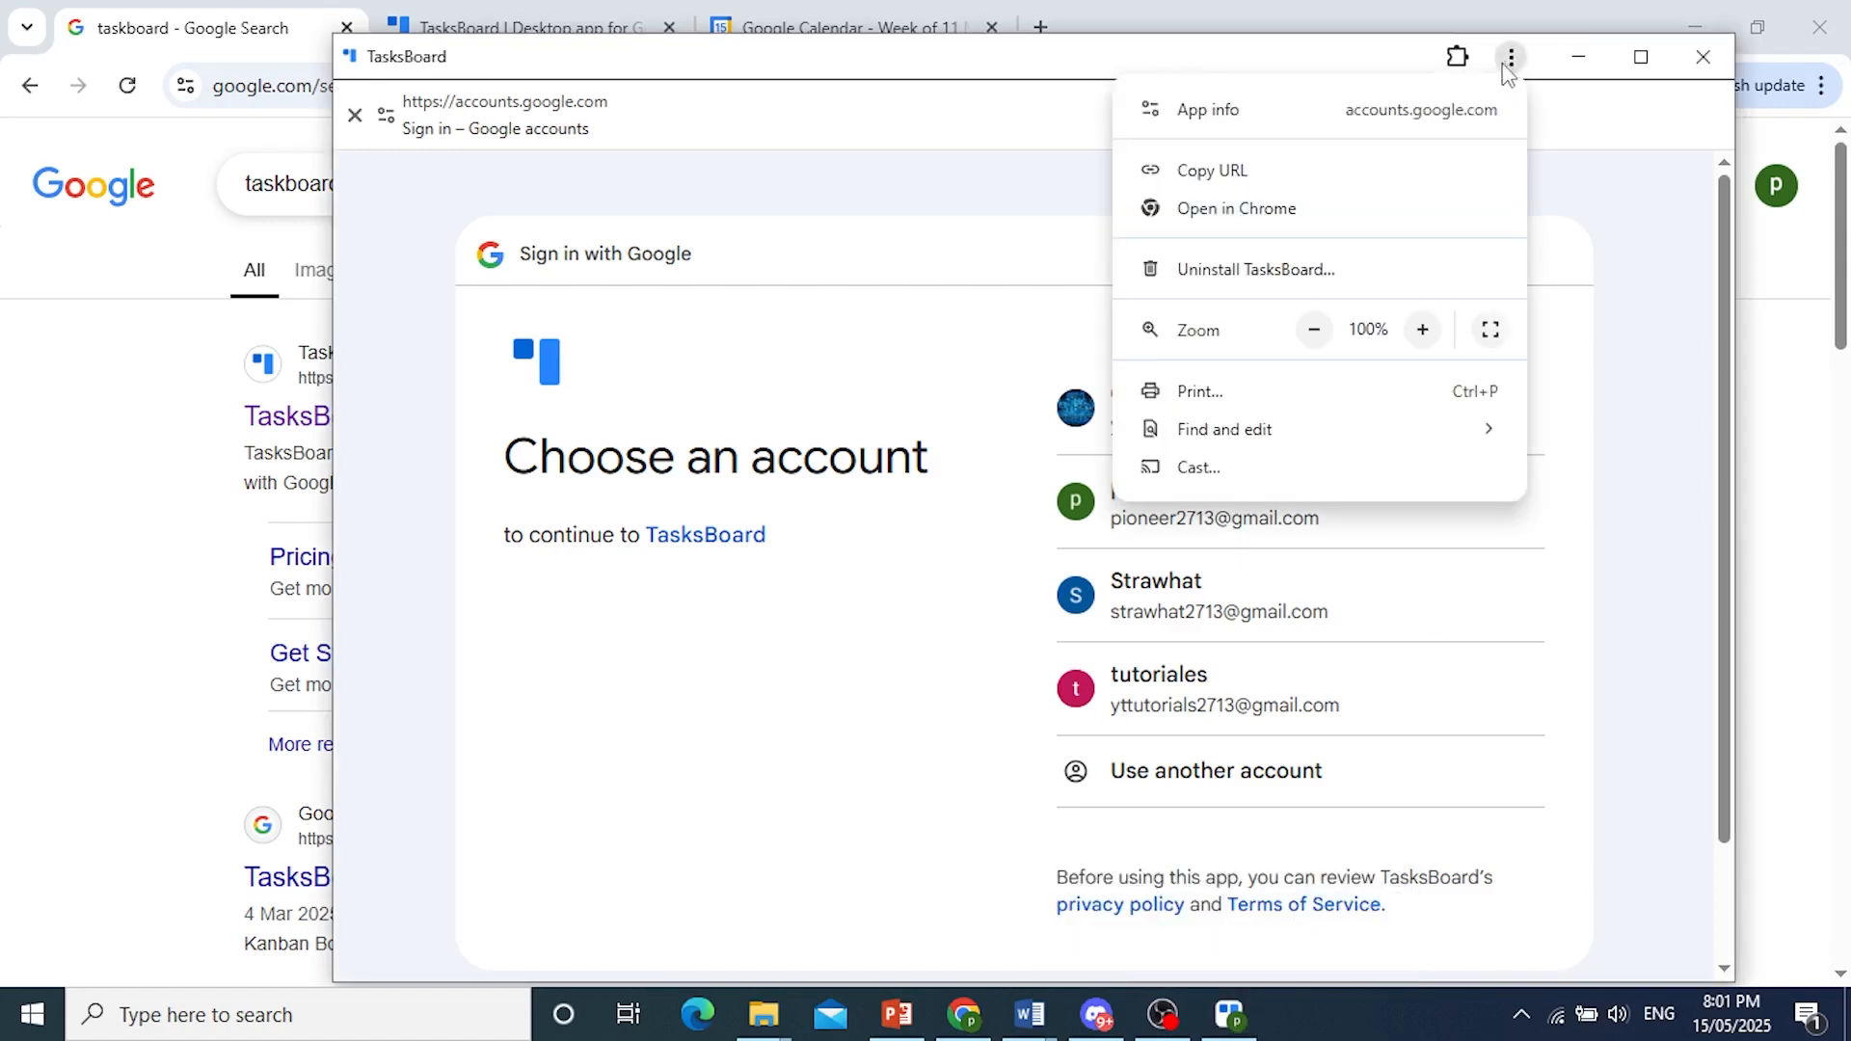
{"action": "left_click", "coordinate": [1262, 270]}
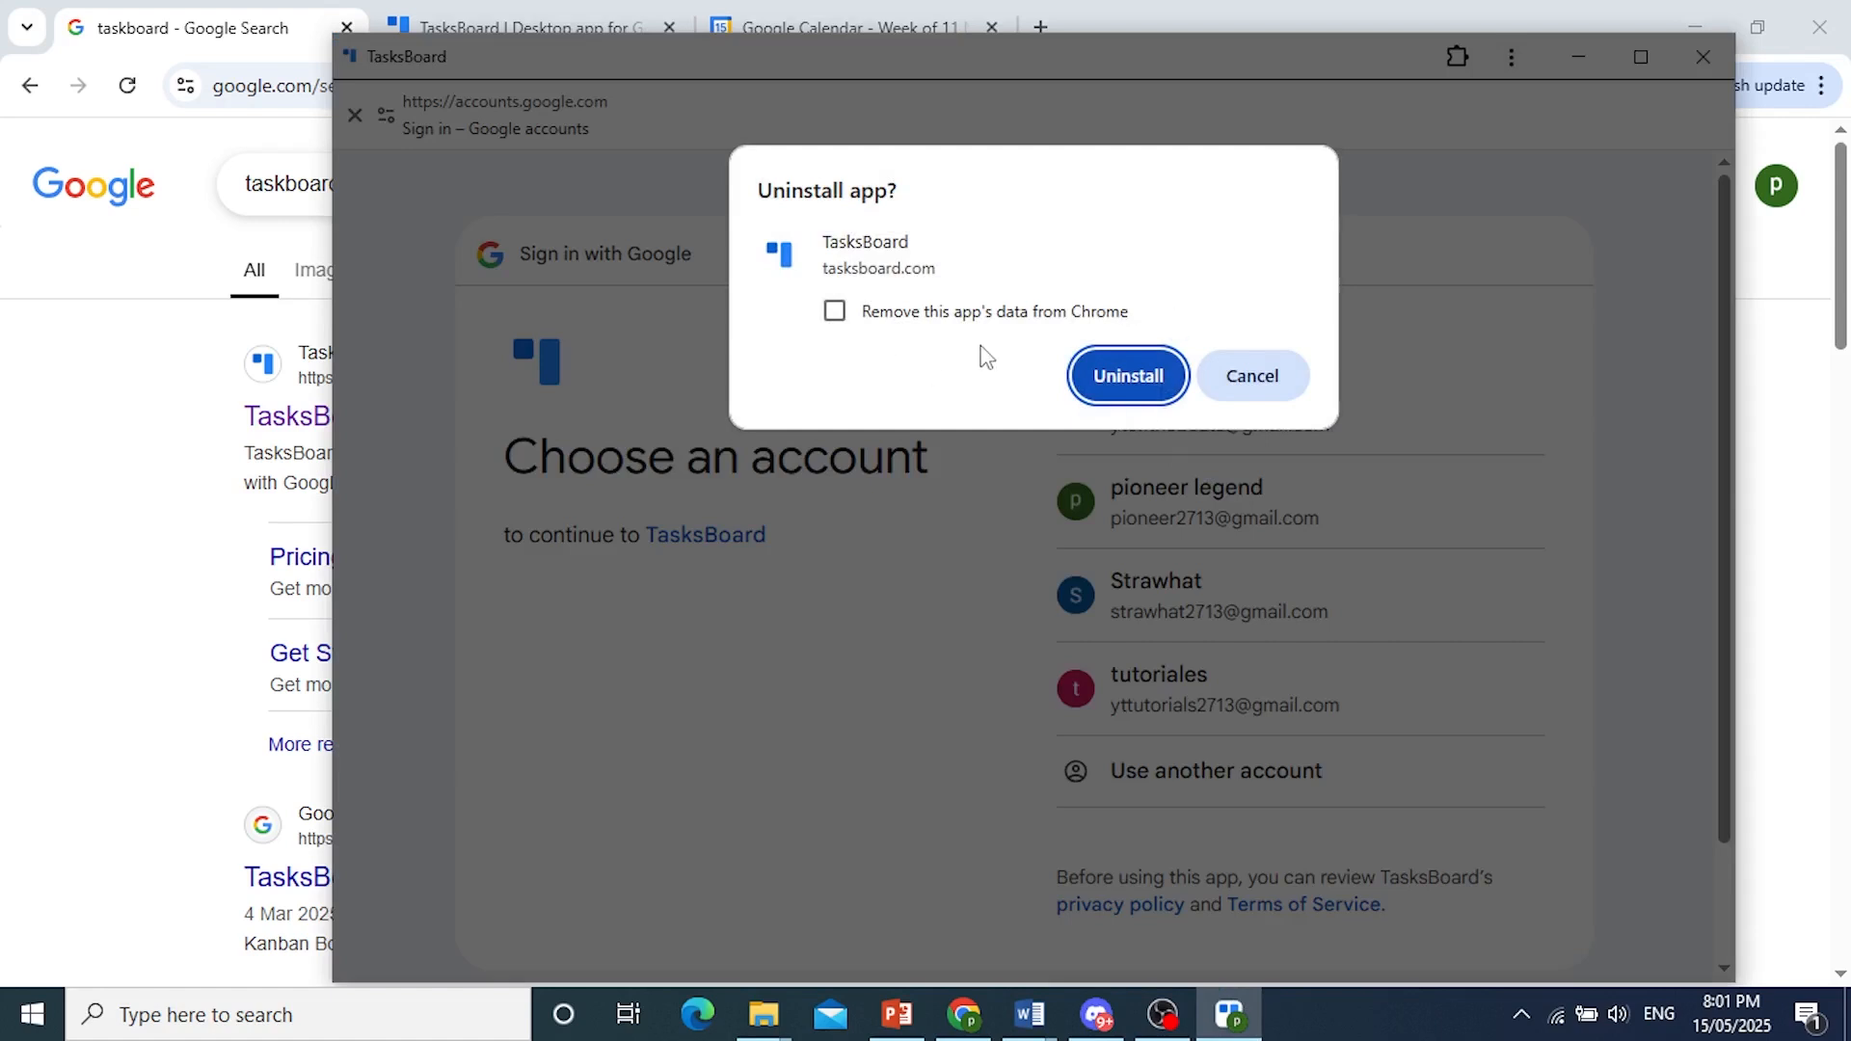
{"action": "left_click", "coordinate": [1115, 366]}
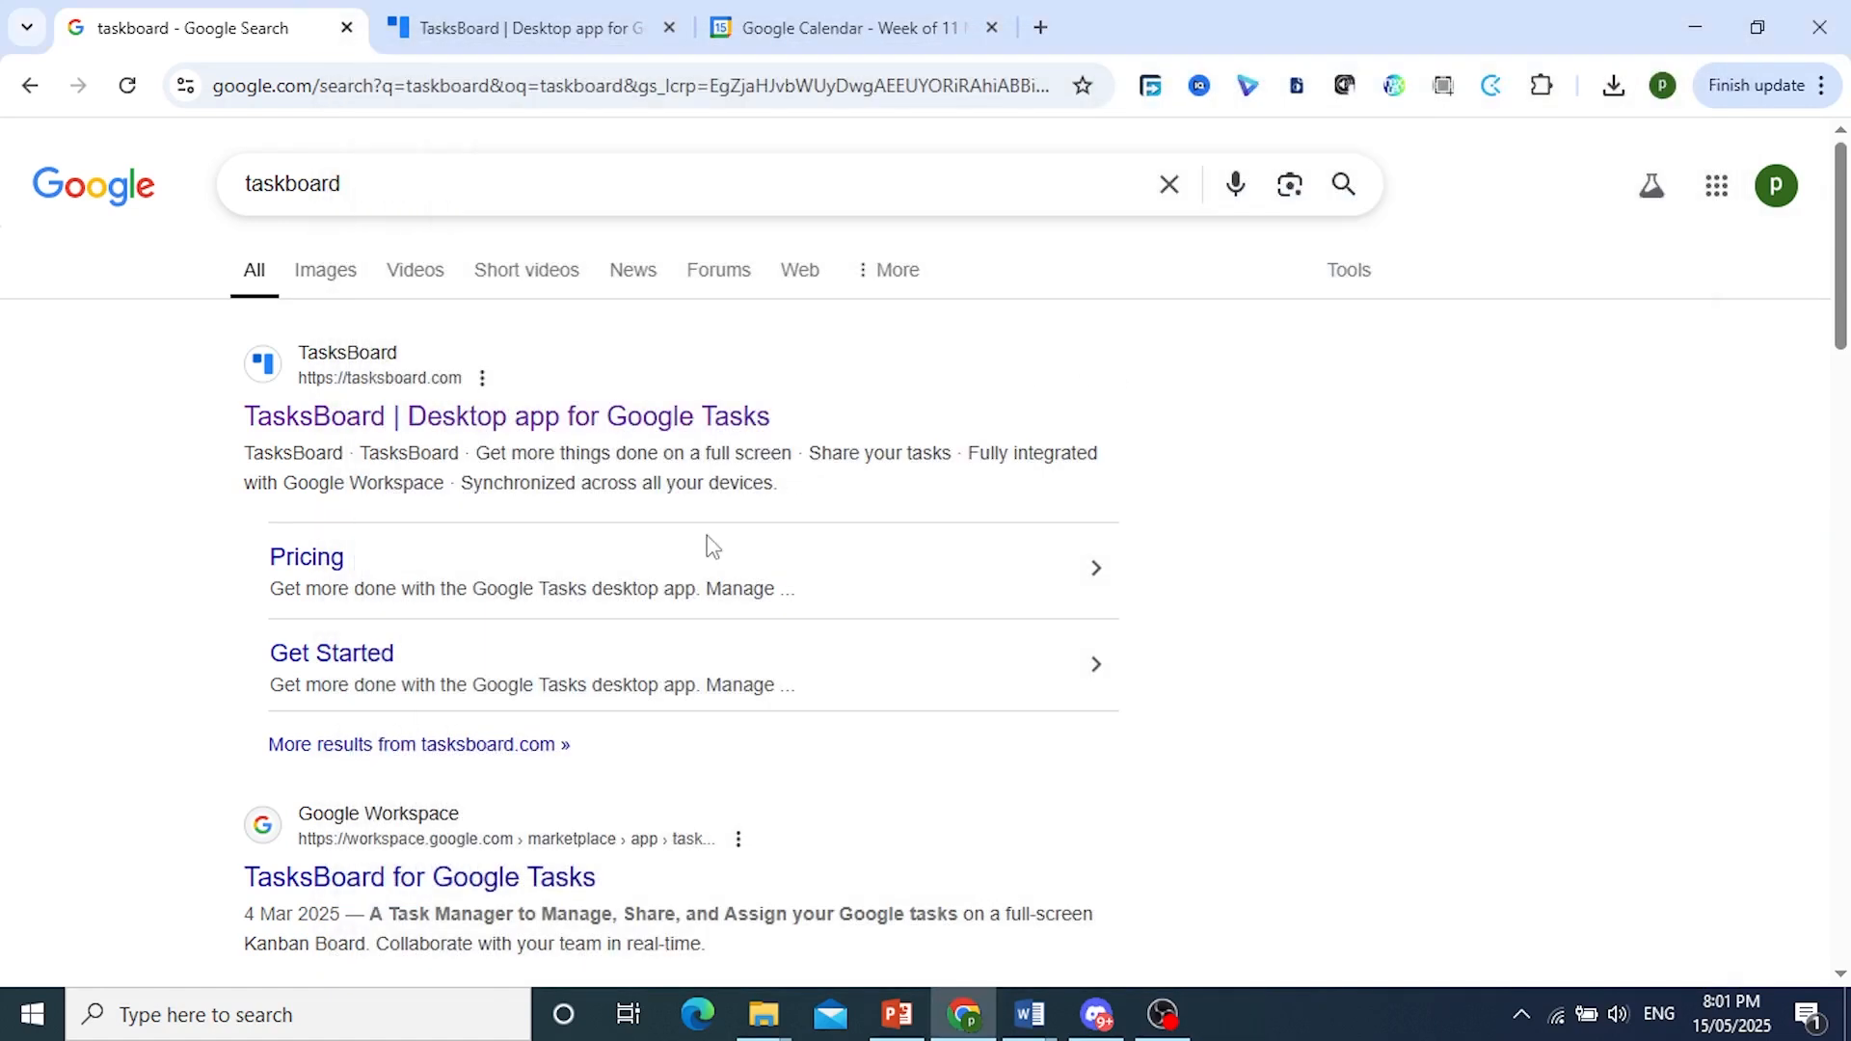
Step: Open the TasksBoard website from the "taskboard" search results
{"action": "left_click_drag", "start_coordinate": [434, 188], "coordinate": [137, 193]}
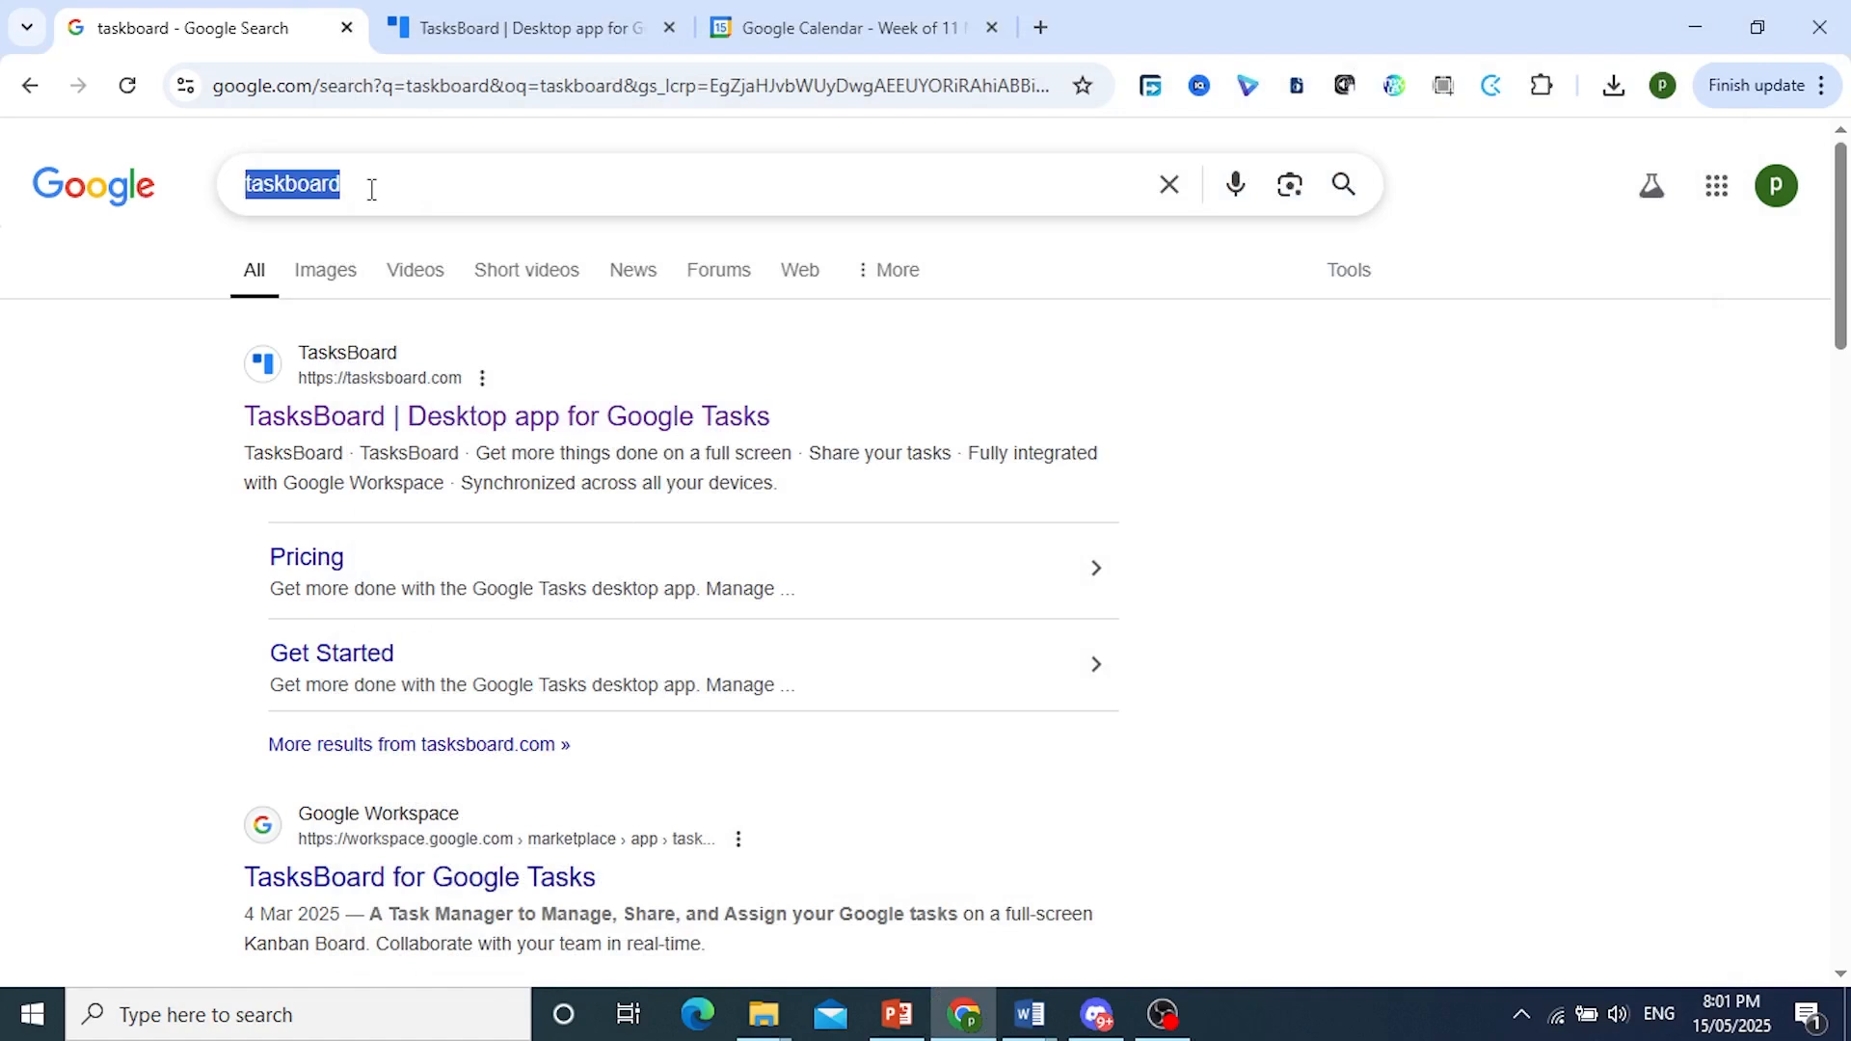
{"action": "left_click", "coordinate": [66, 322]}
{"action": "left_click_drag", "start_coordinate": [776, 417], "coordinate": [643, 417]}
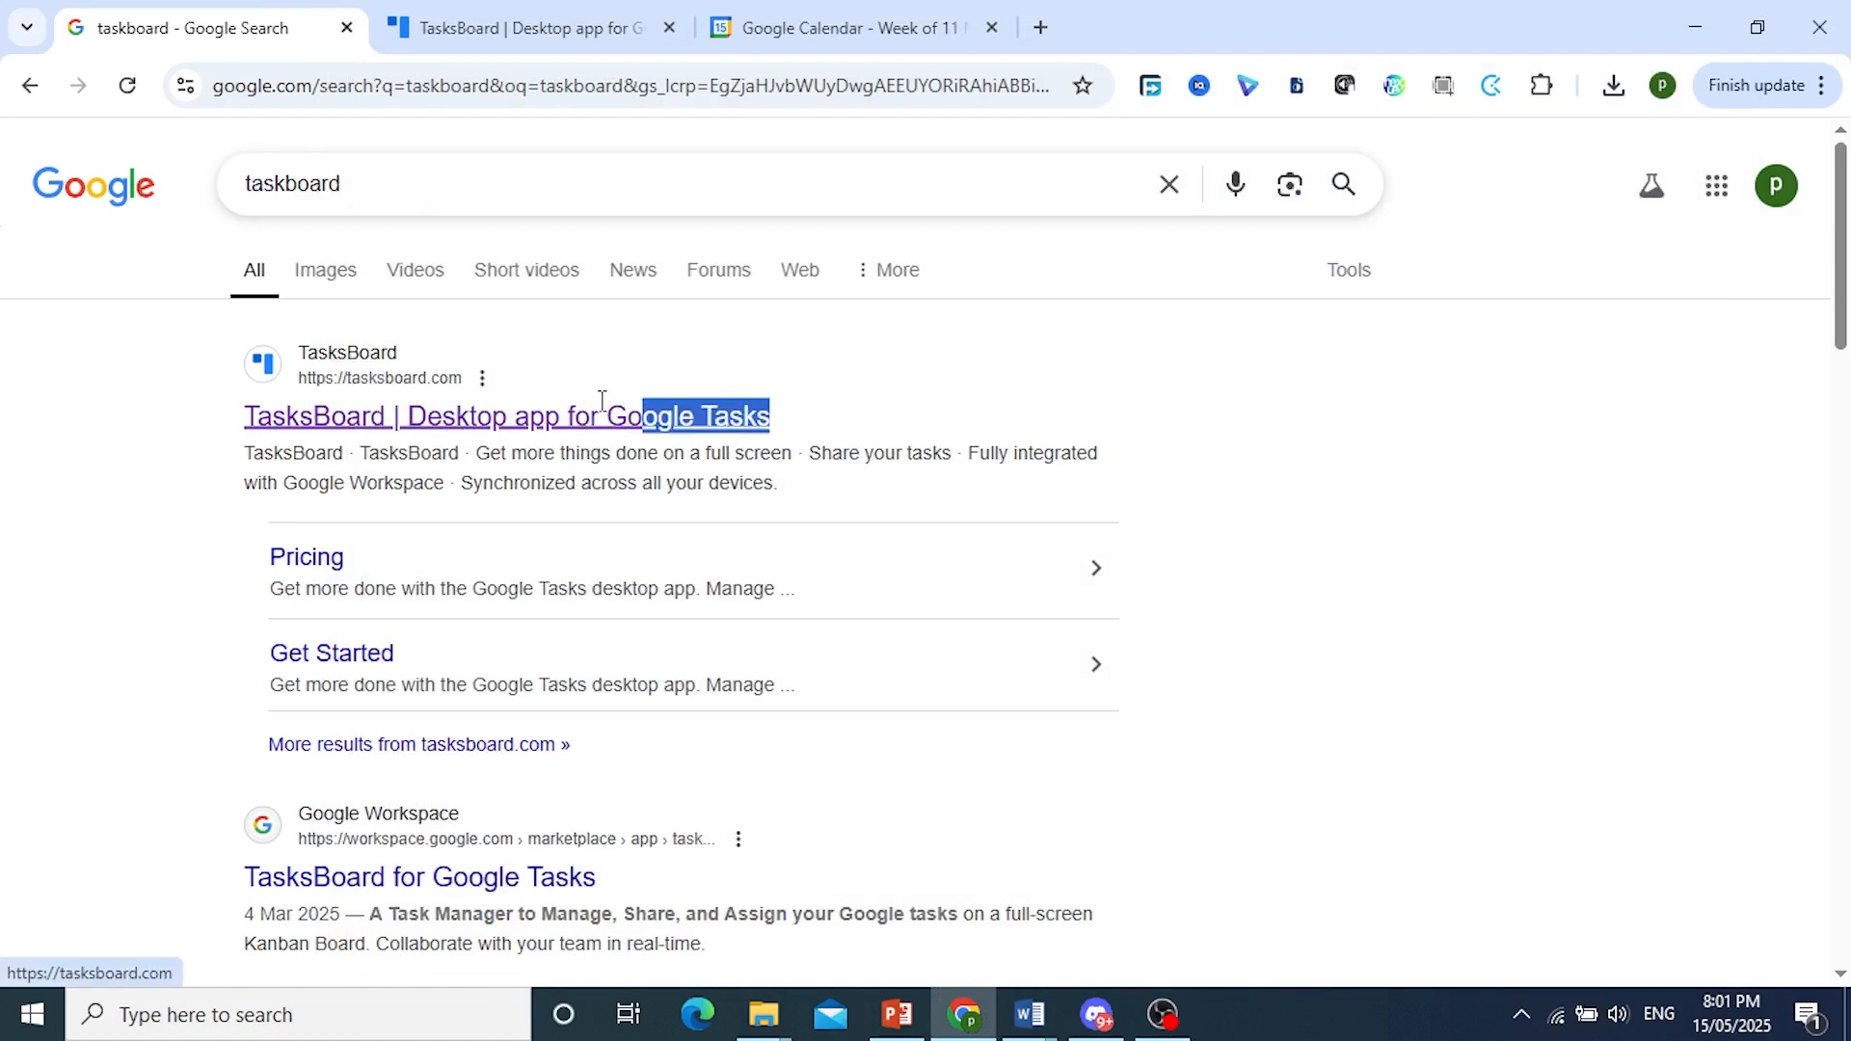
{"action": "left_click", "coordinate": [718, 413]}
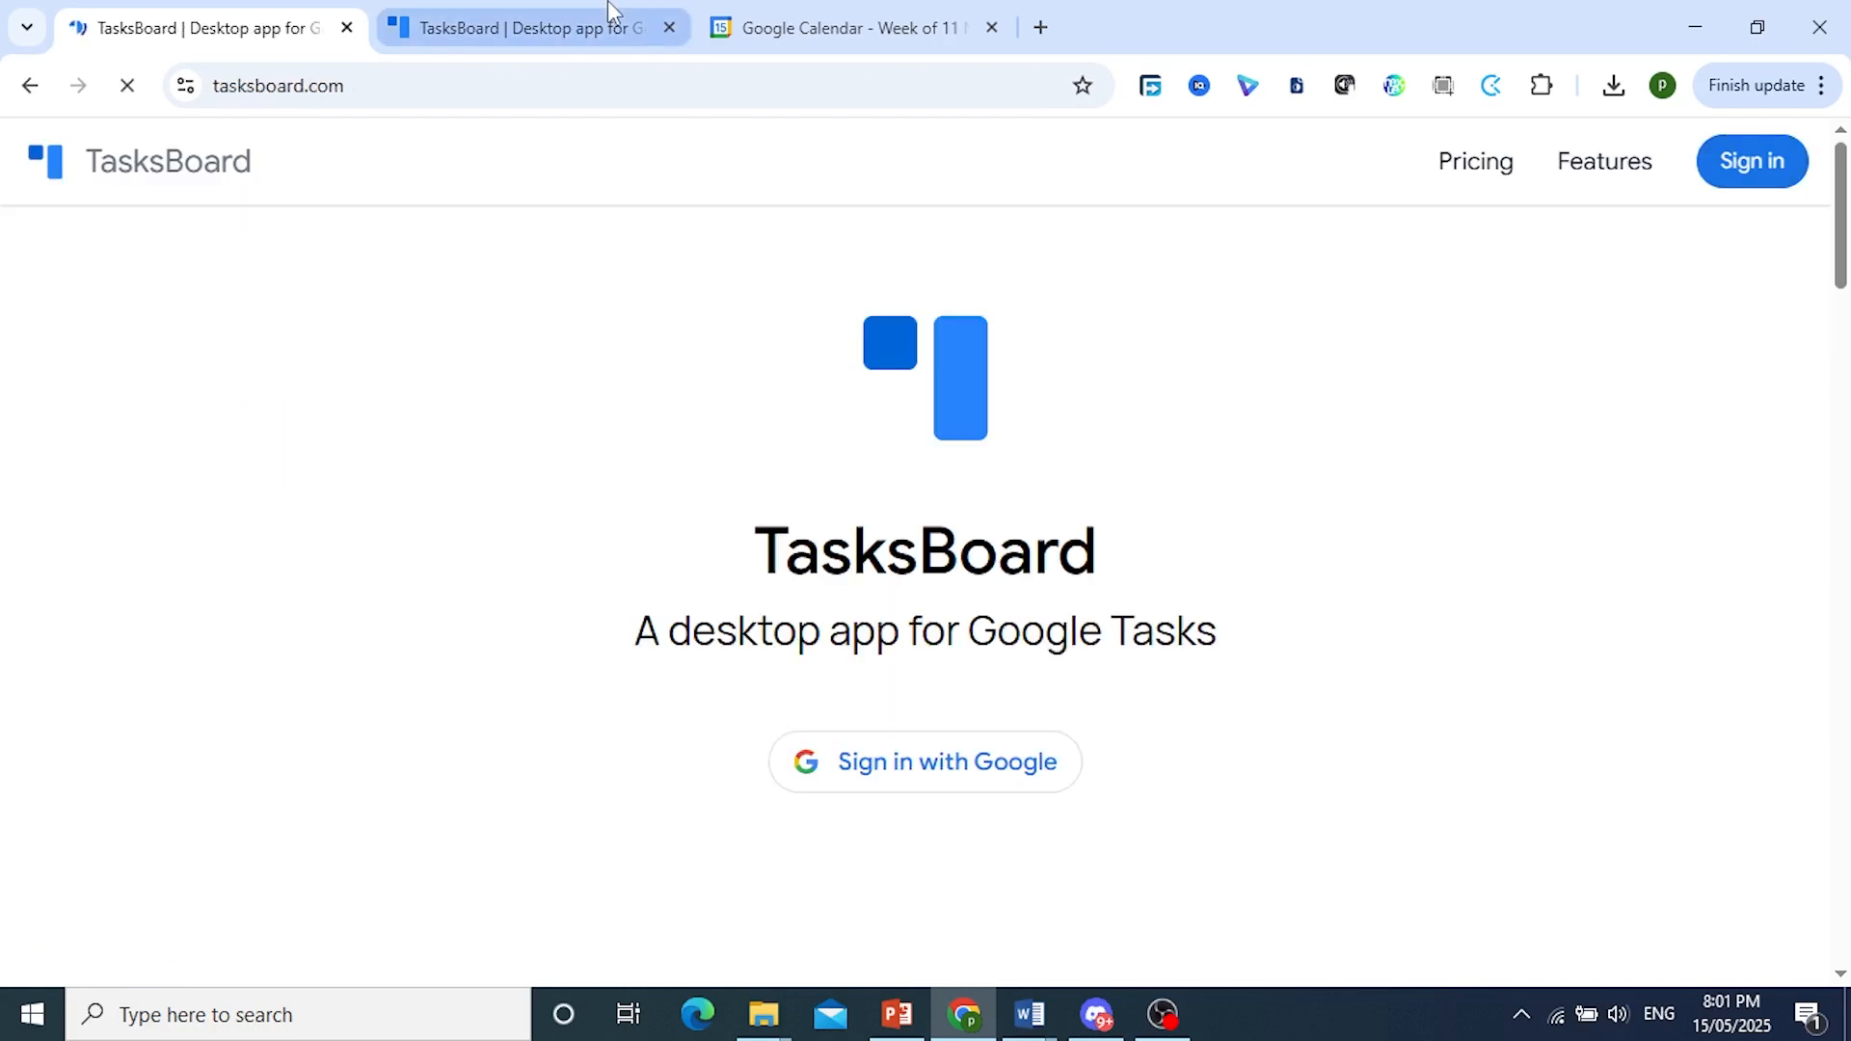
Step: Sign in to TasksBoard with the second listed Google account and allow it to create, edit, organise and delete tasks
{"action": "left_click", "coordinate": [907, 767]}
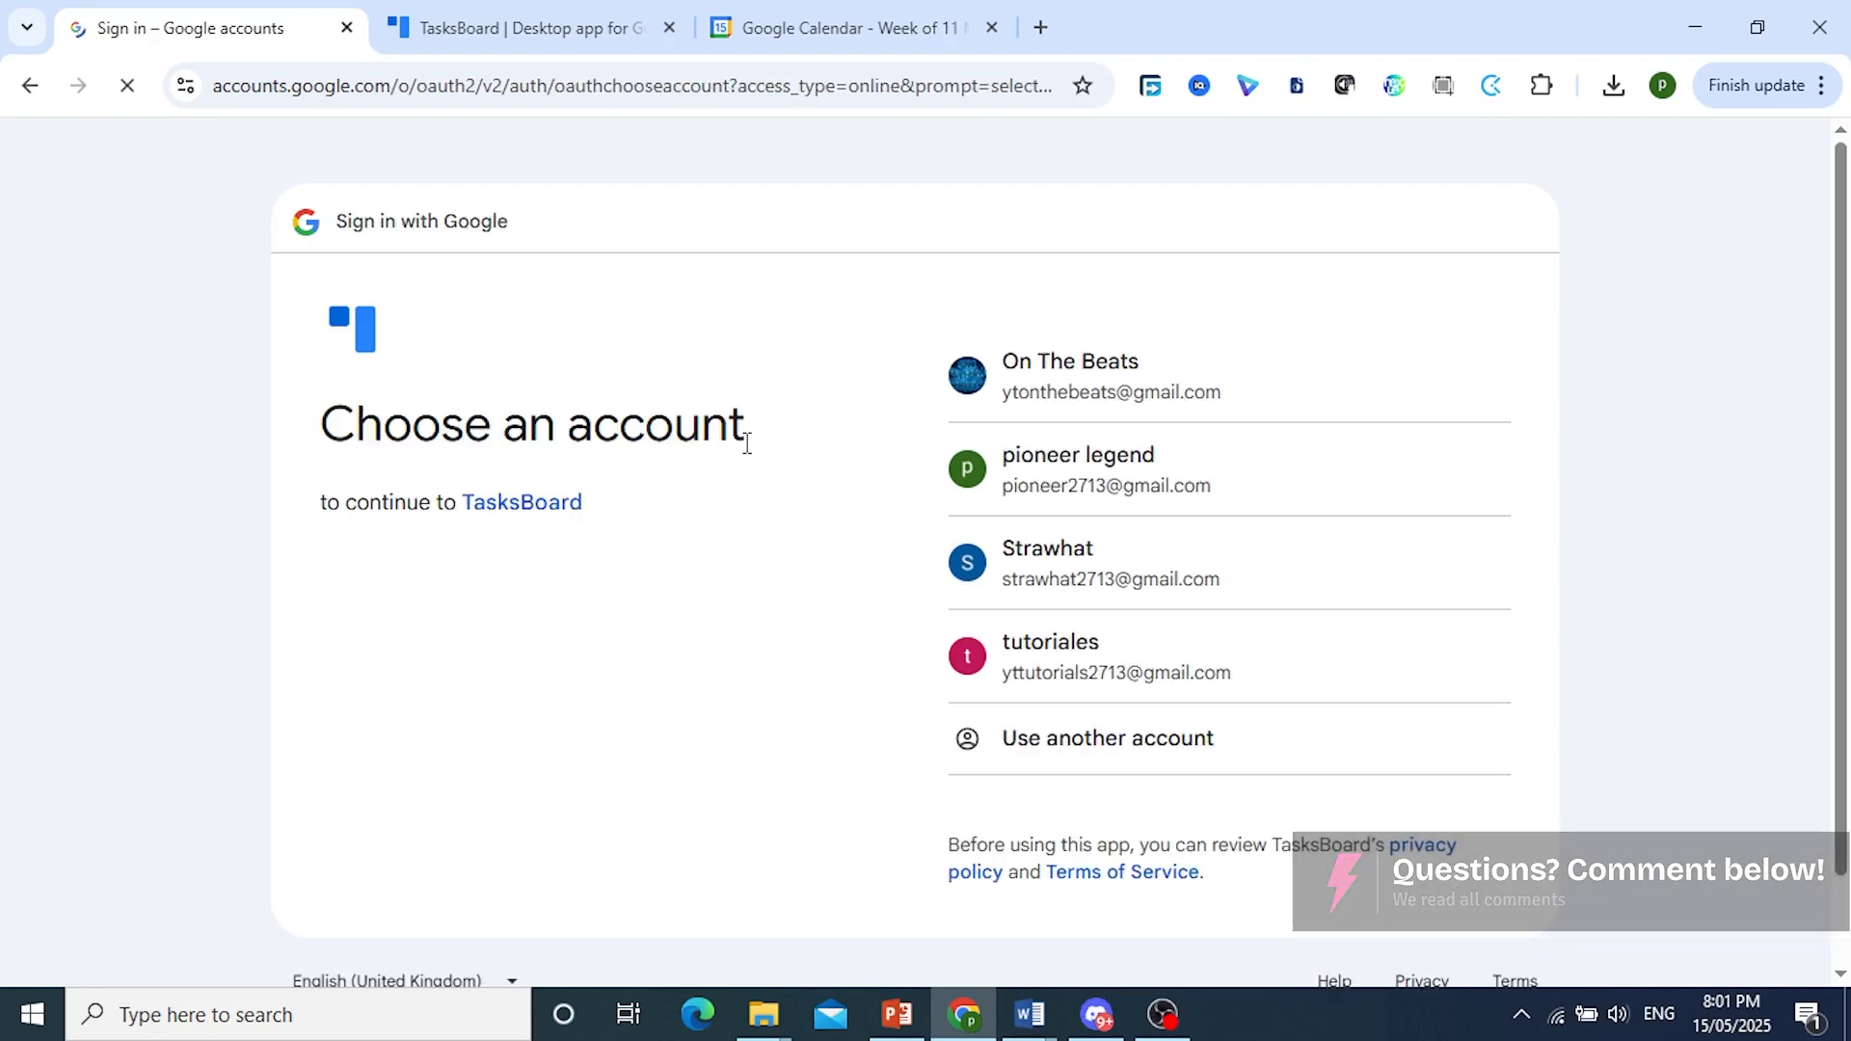
{"action": "left_click", "coordinate": [1100, 490]}
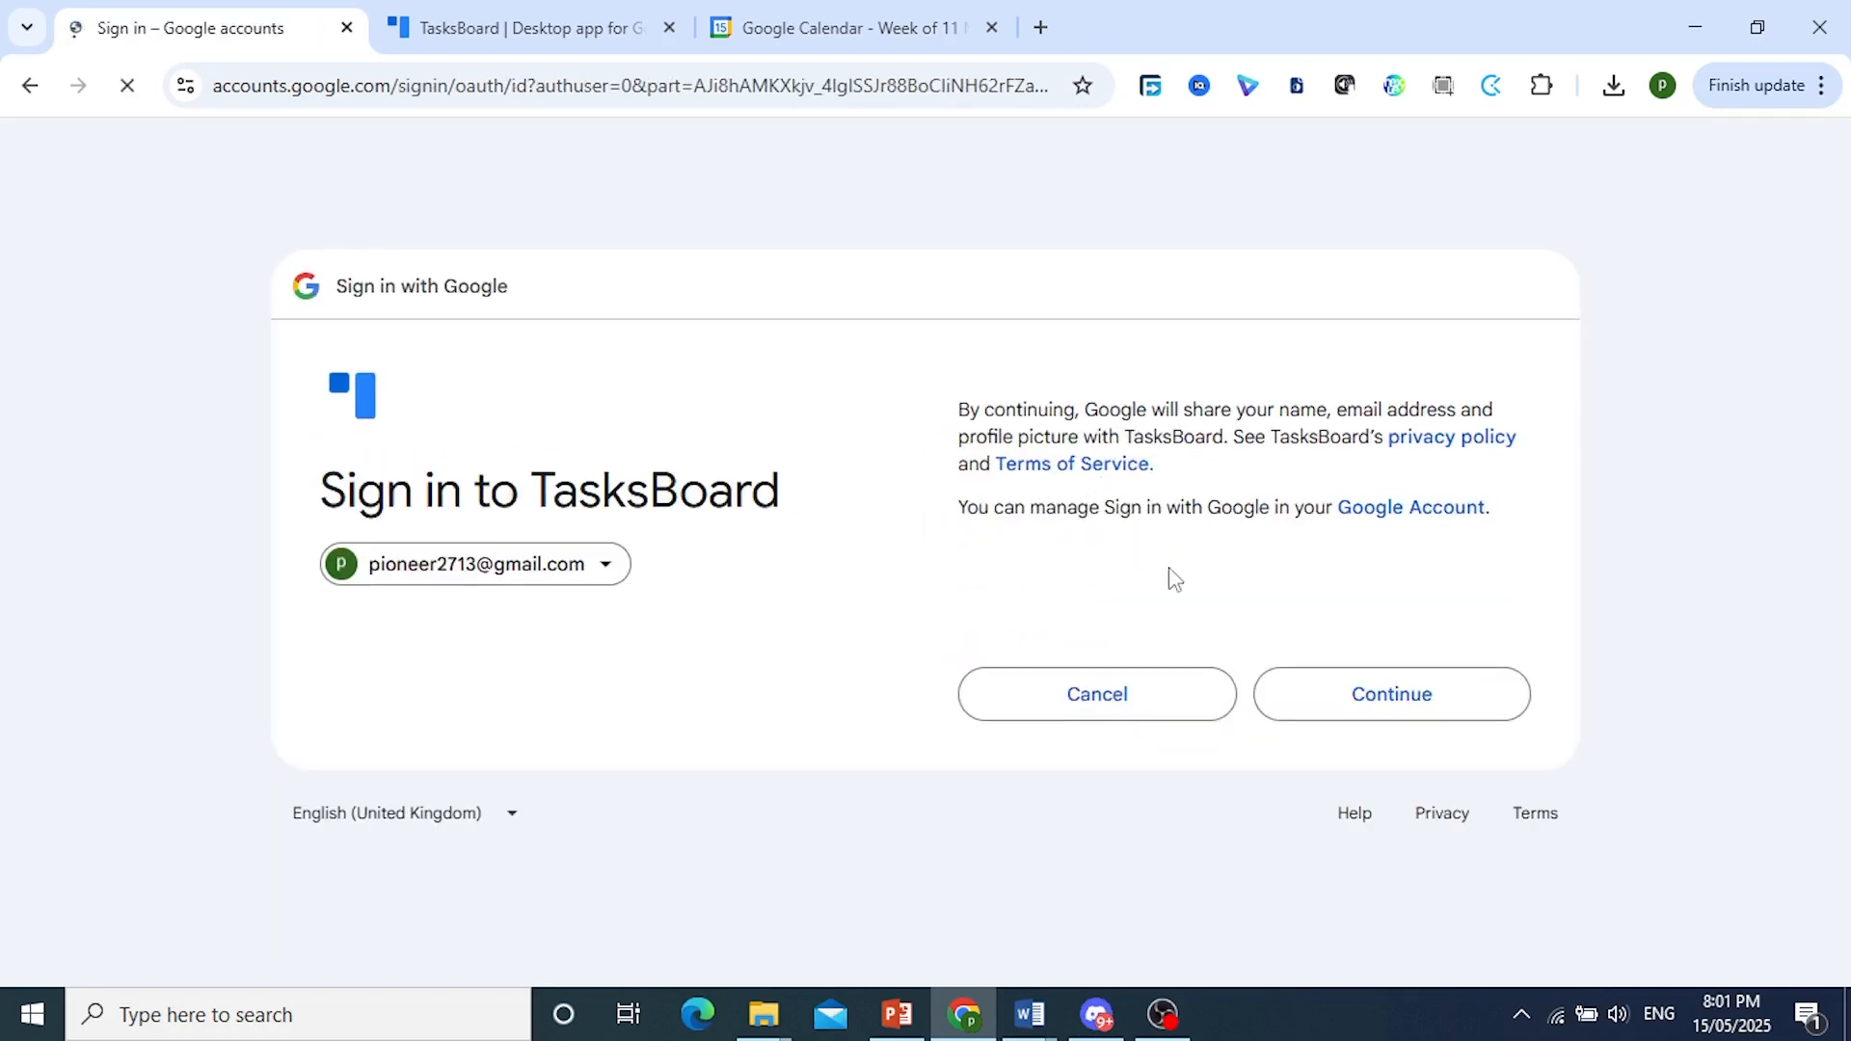
{"action": "left_click", "coordinate": [1325, 714]}
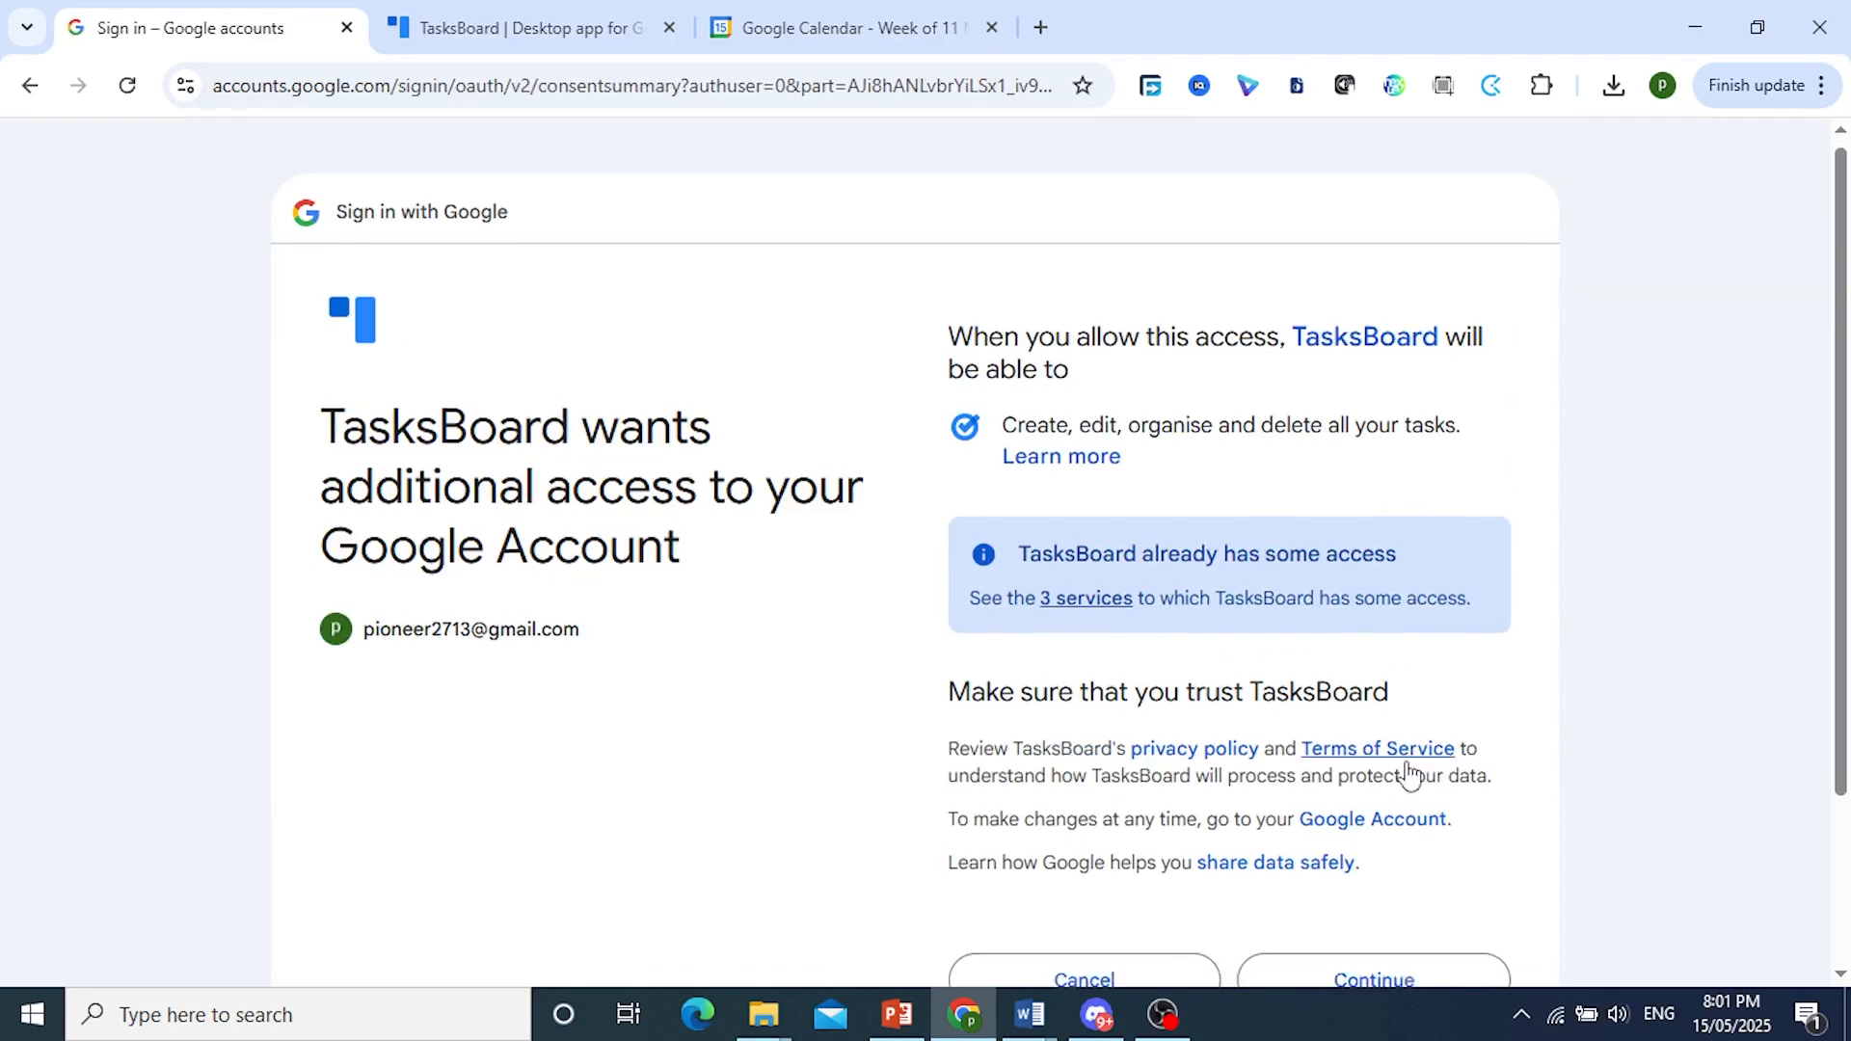
{"action": "scroll", "coordinate": [1389, 771], "scroll_direction": "down", "scroll_amount": 2}
{"action": "left_click", "coordinate": [1358, 771]}
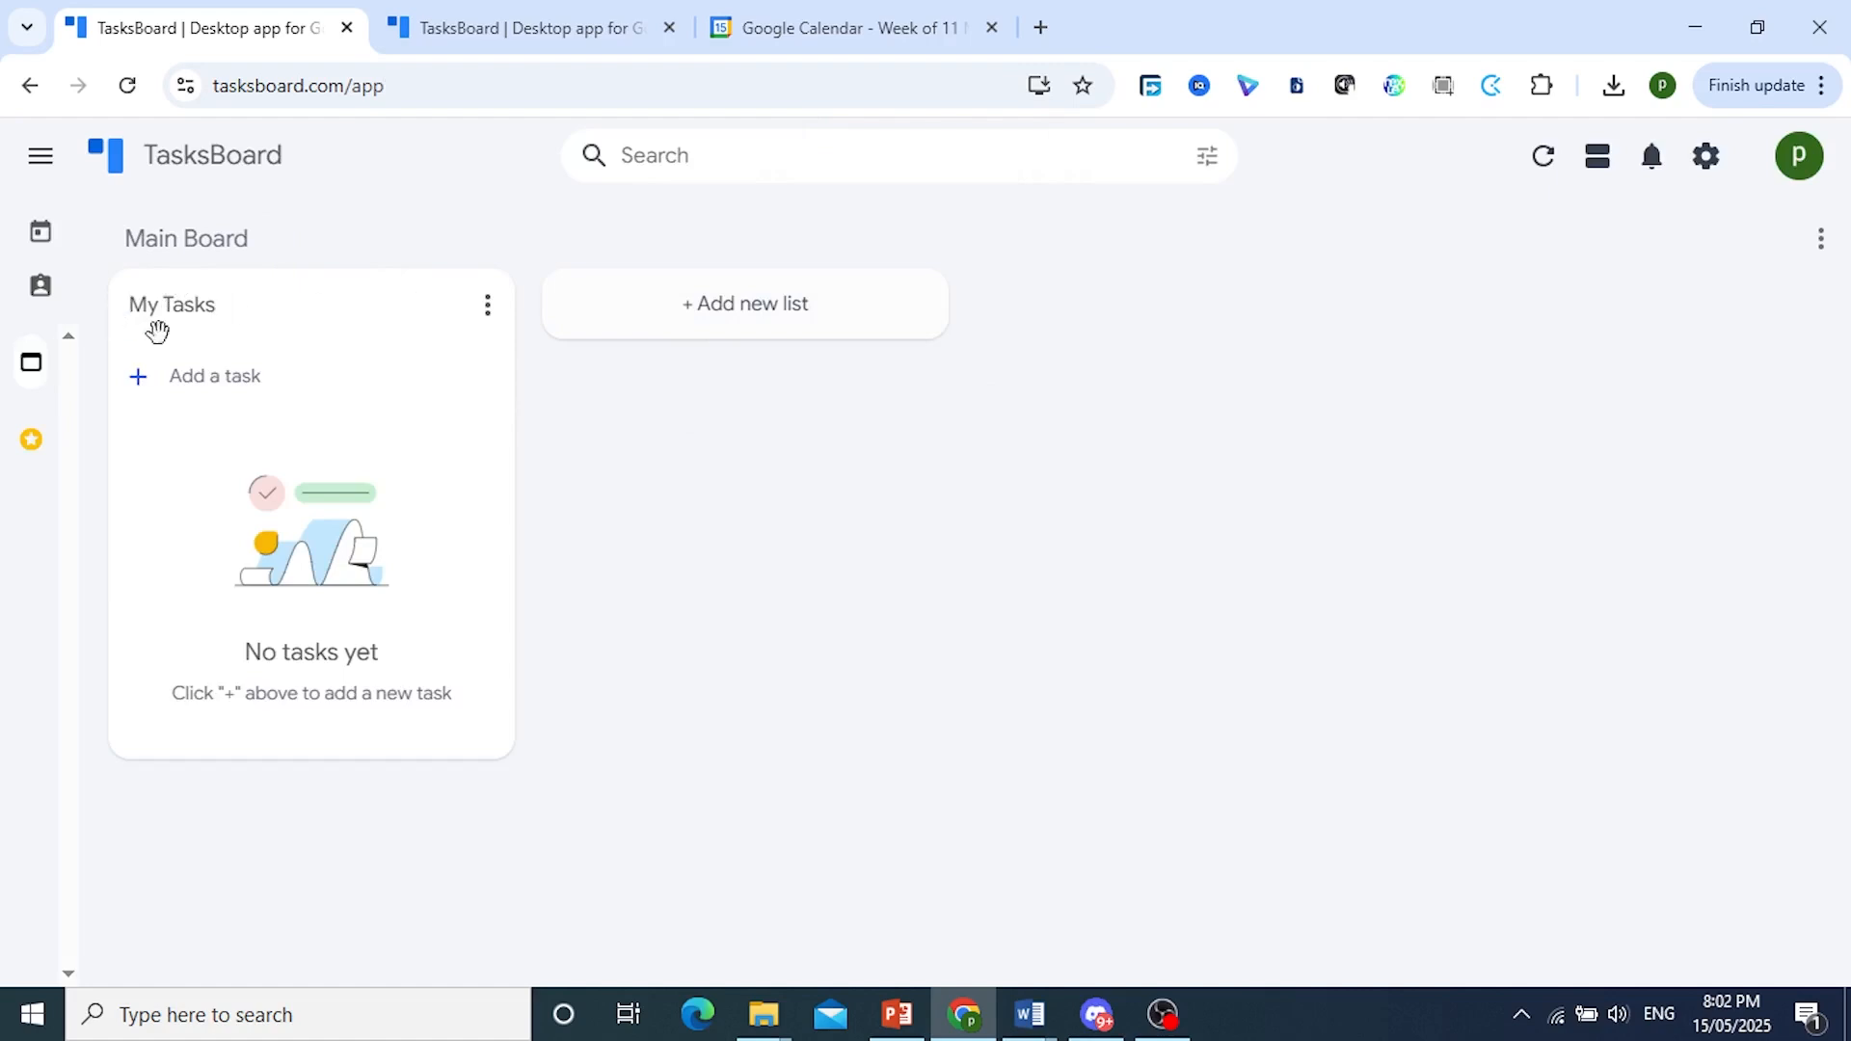
Step: Rename the My Tasks list on the main board as "My Tasks (Personal Life)"
{"action": "left_click", "coordinate": [488, 313]}
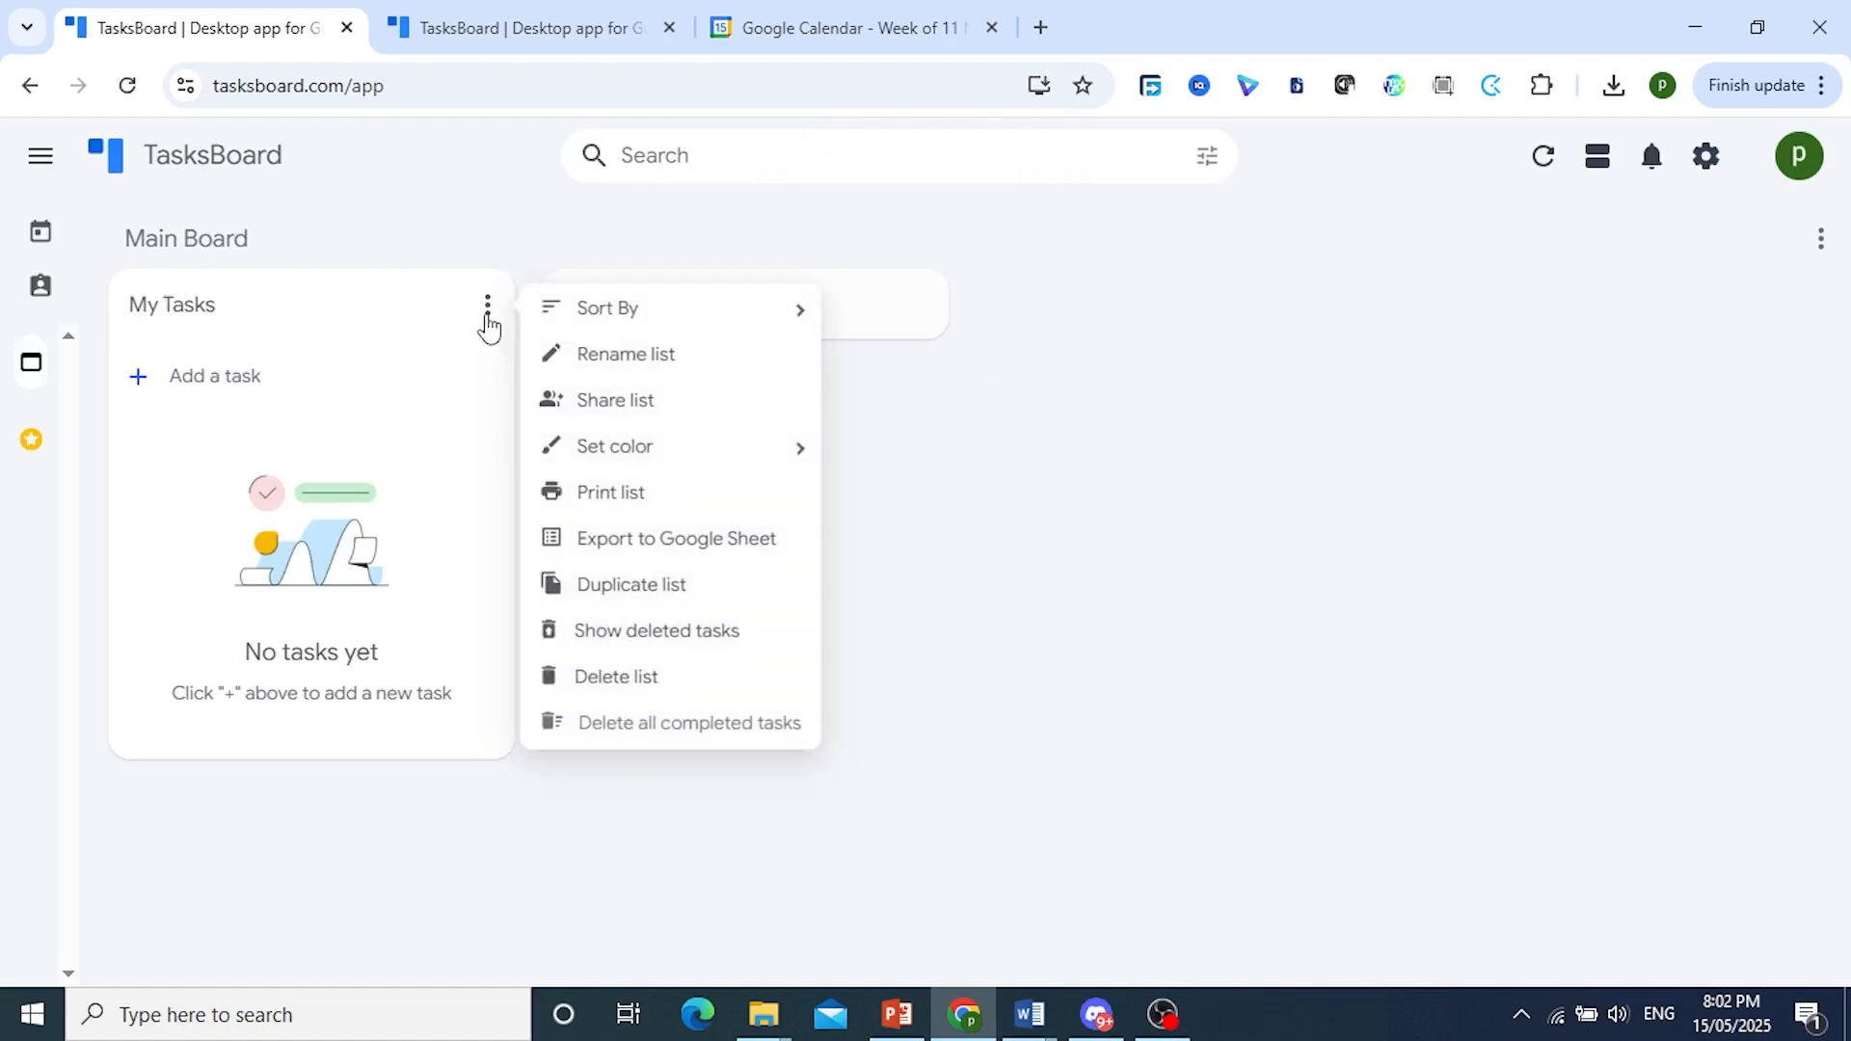
{"action": "left_click", "coordinate": [606, 365]}
{"action": "left_click", "coordinate": [253, 313]}
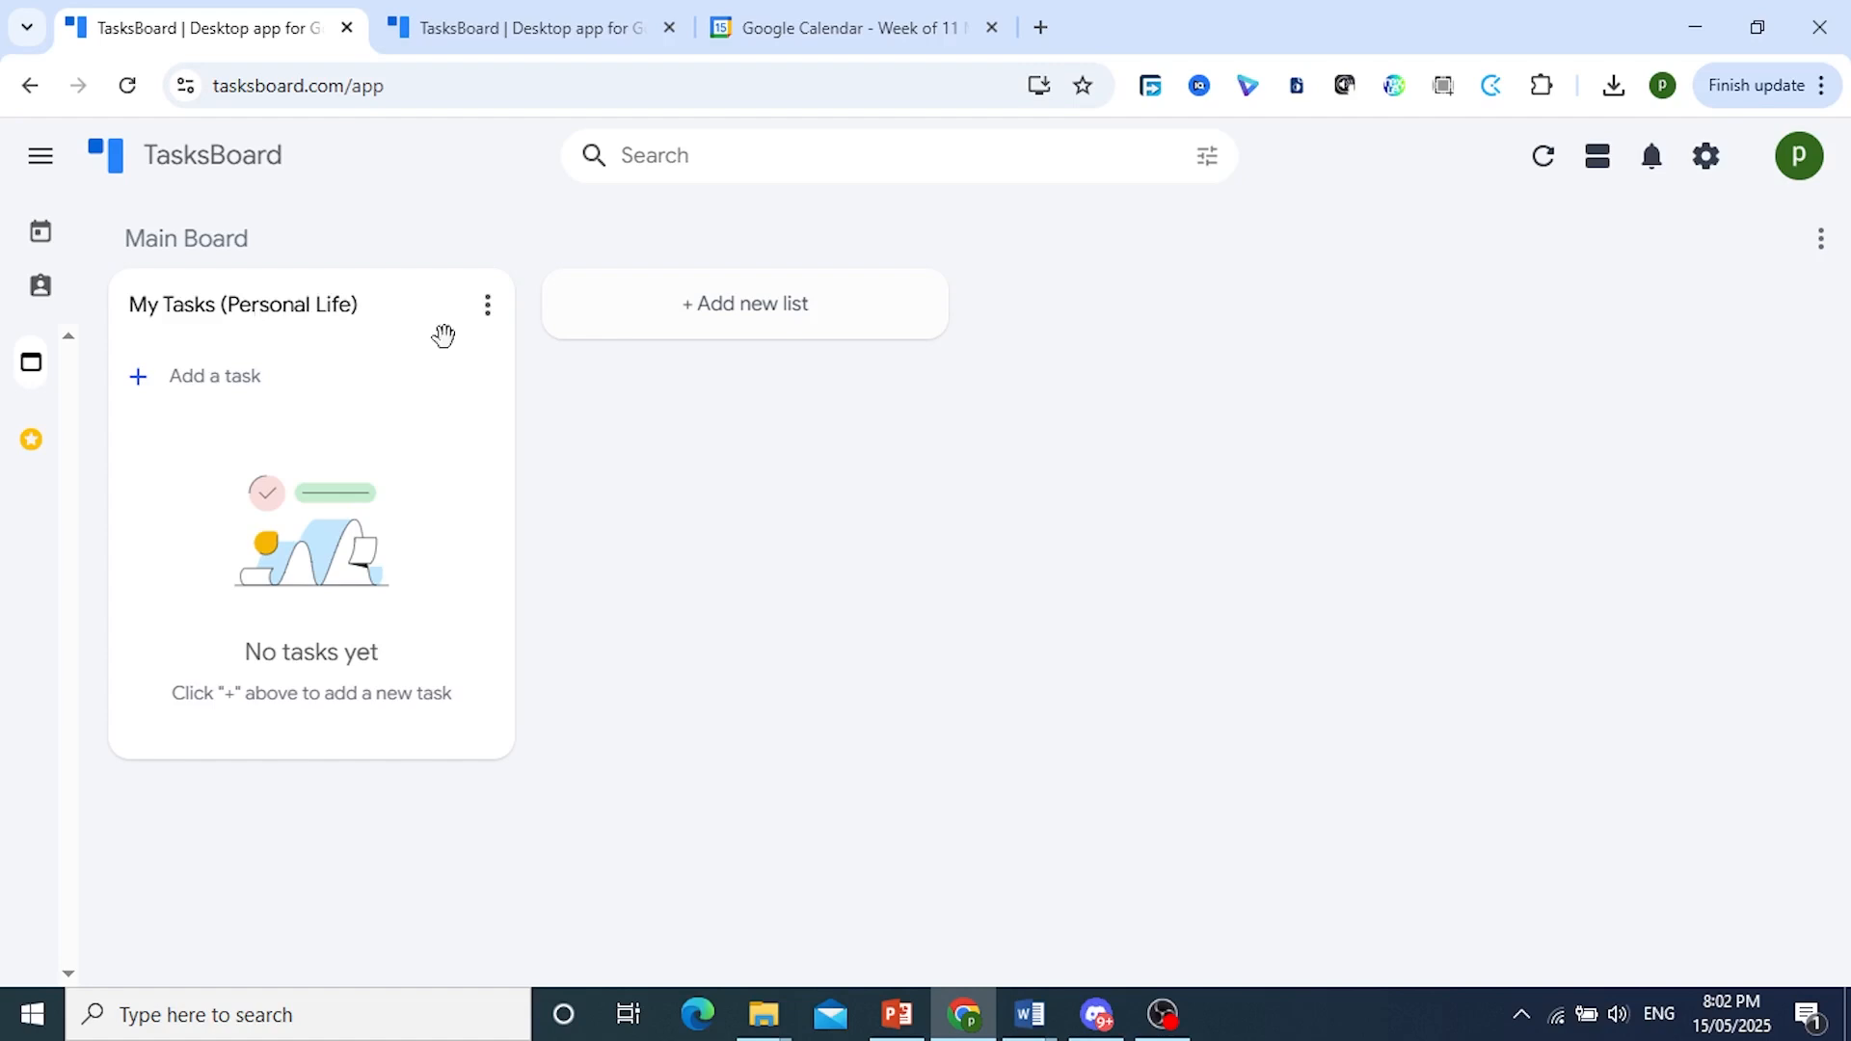
Step: Add a second list named "Work List" to the main board
{"action": "left_click", "coordinate": [711, 305]}
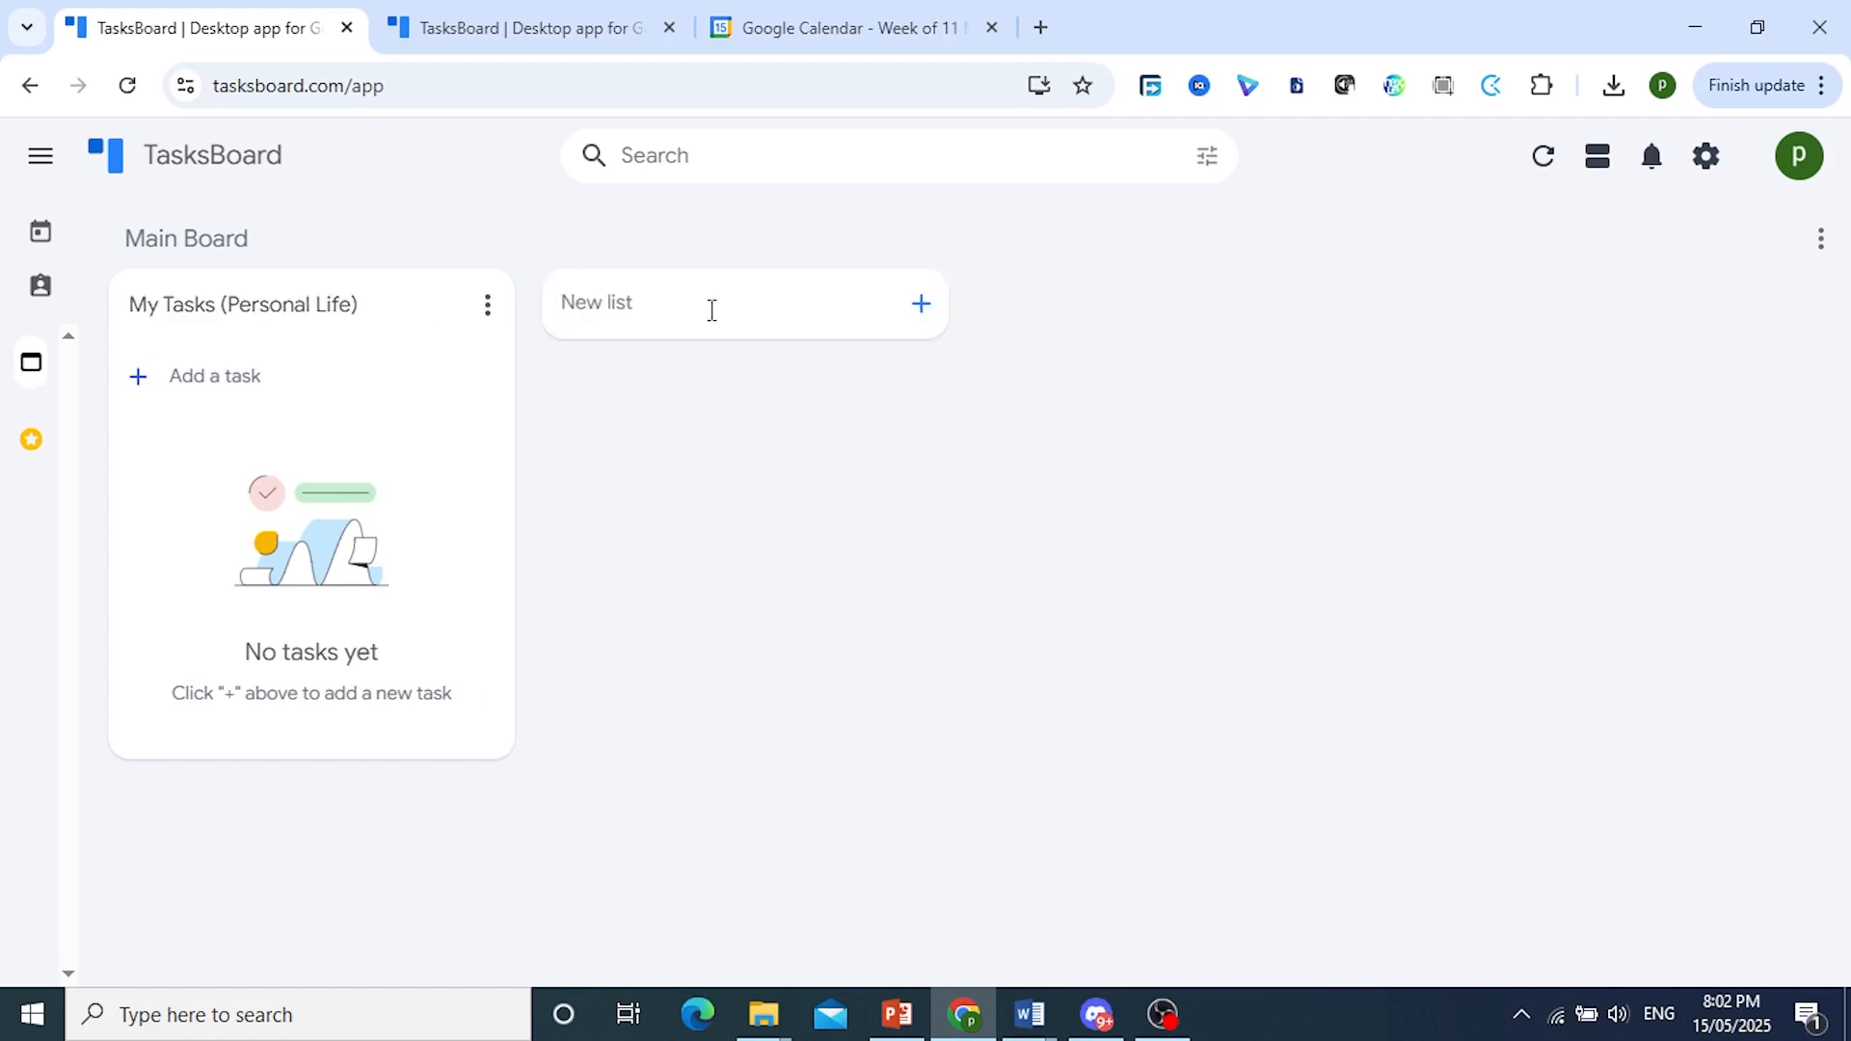
{"action": "type", "text": "Work List"}
{"action": "key", "text": "Return"}
Step: Switch Google Calendar to the same default Google account that is signed in to TasksBoard
{"action": "left_click", "coordinate": [916, 27]}
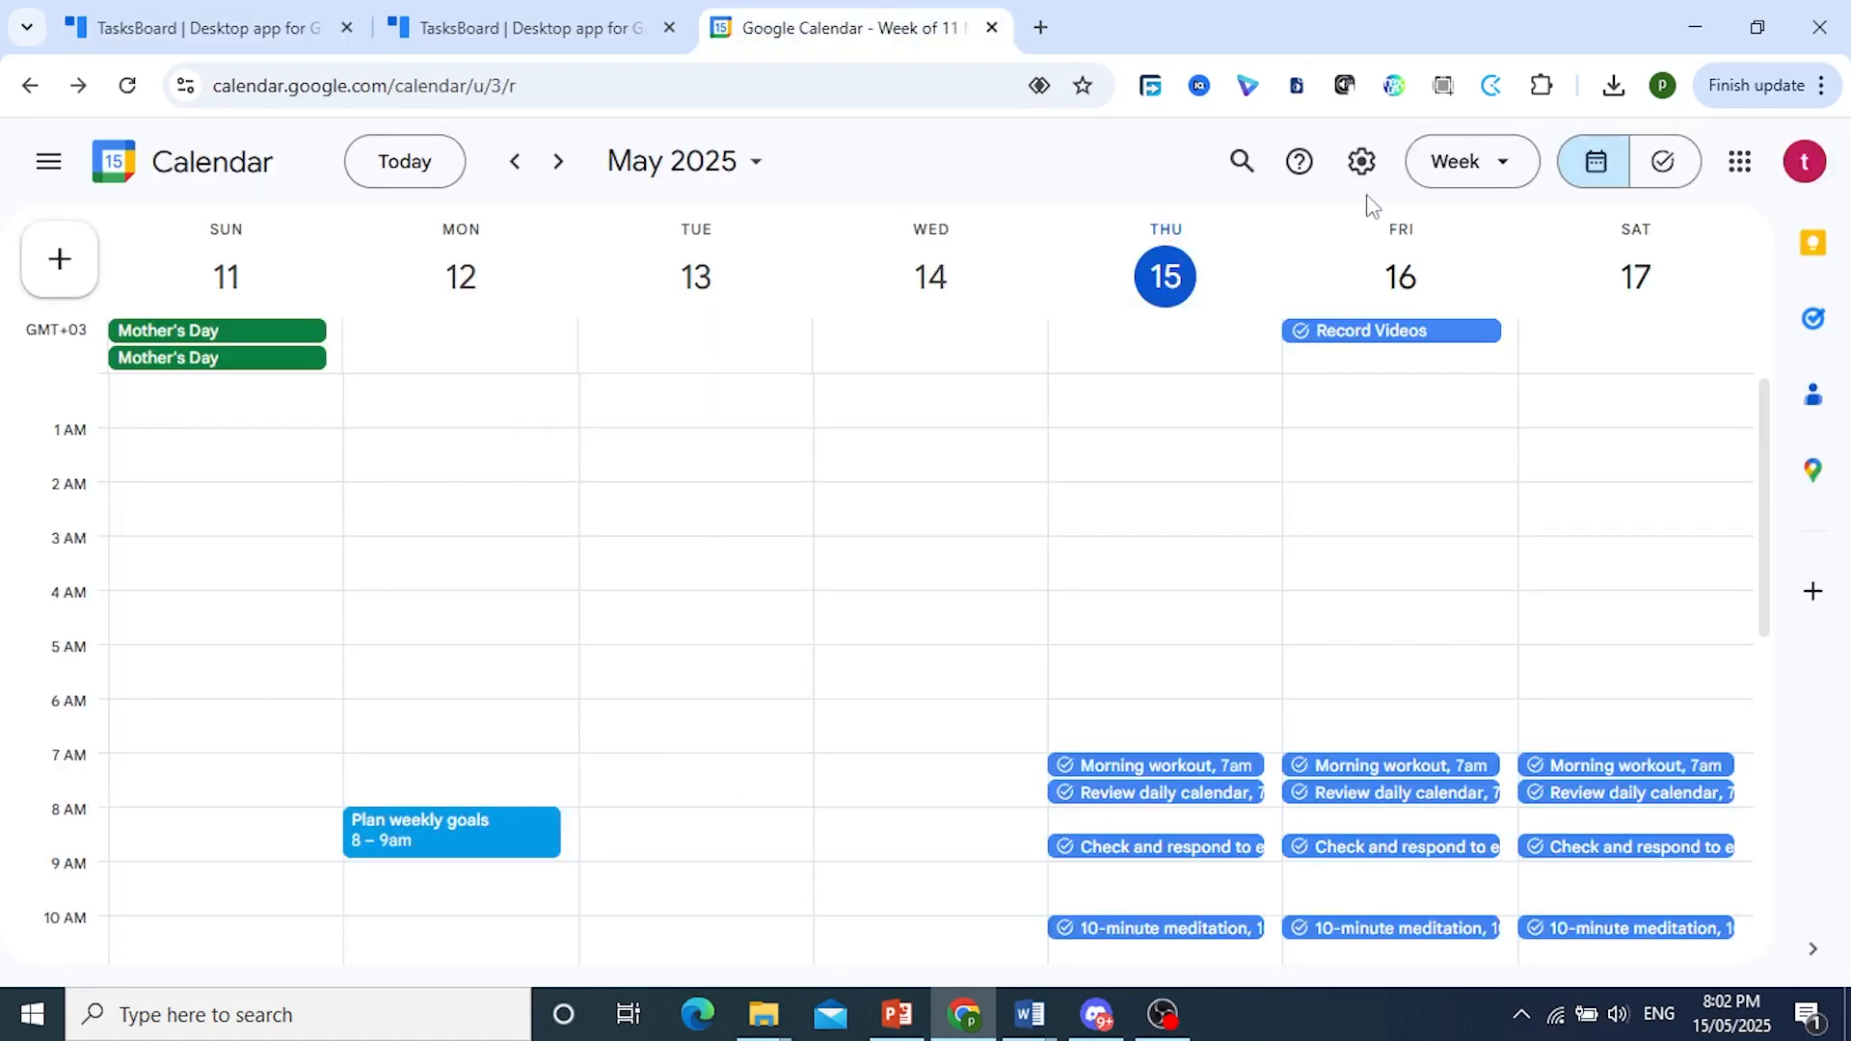
{"action": "left_click", "coordinate": [1805, 162]}
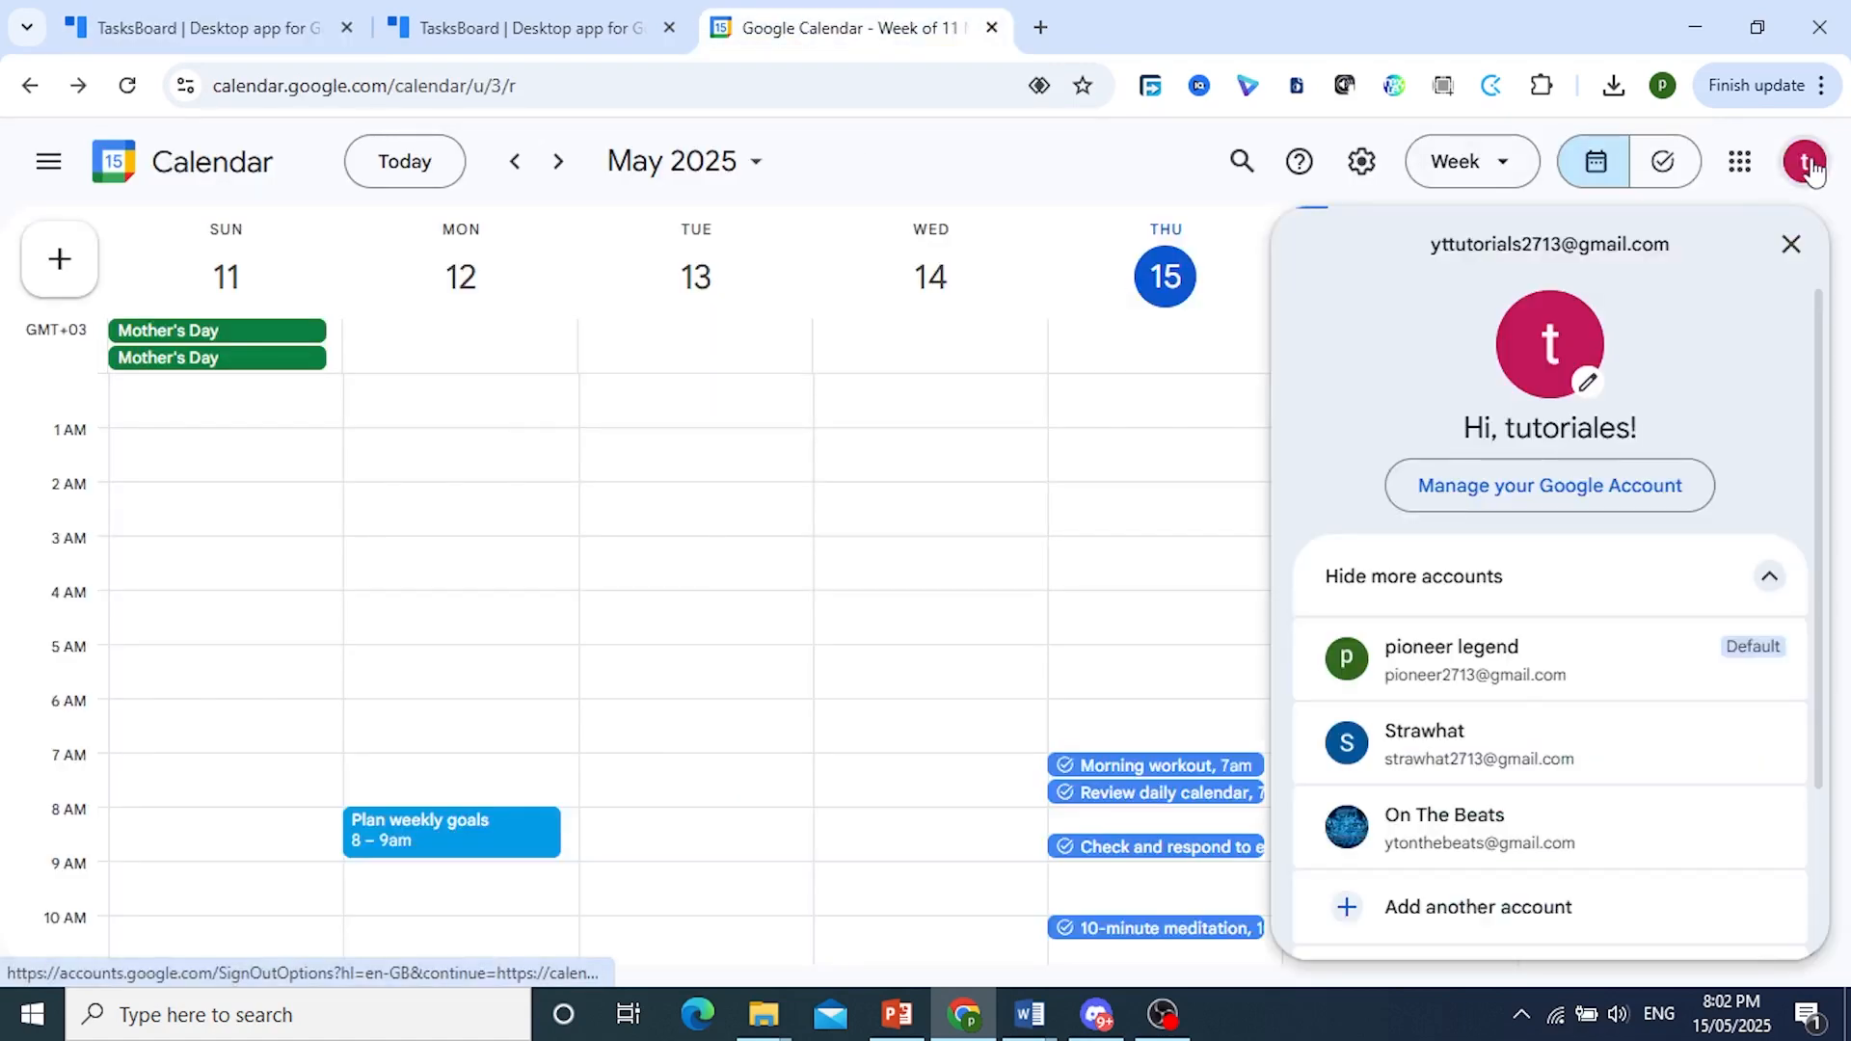
{"action": "left_click", "coordinate": [1395, 656]}
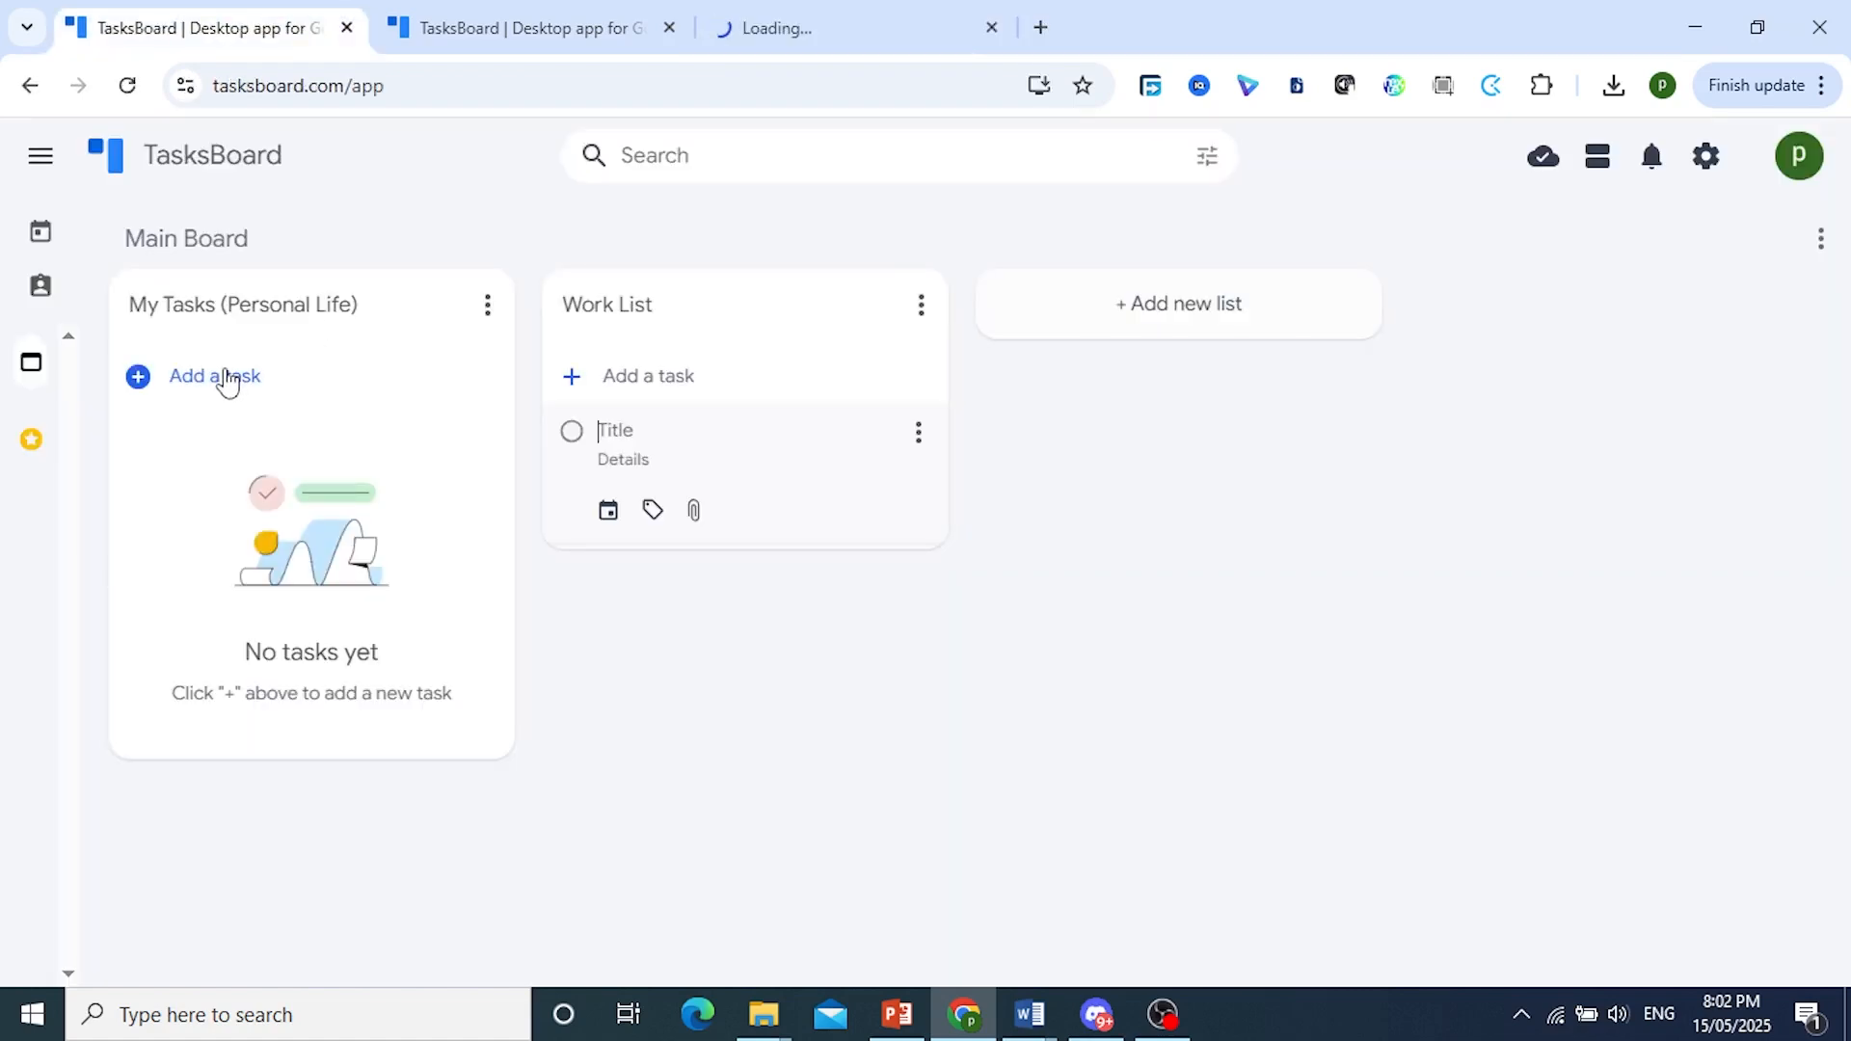
Step: Add a task "Morning Workout" to the My Tasks (Personal Life) list in TasksBoard, due tomorrow
{"action": "left_click", "coordinate": [227, 380]}
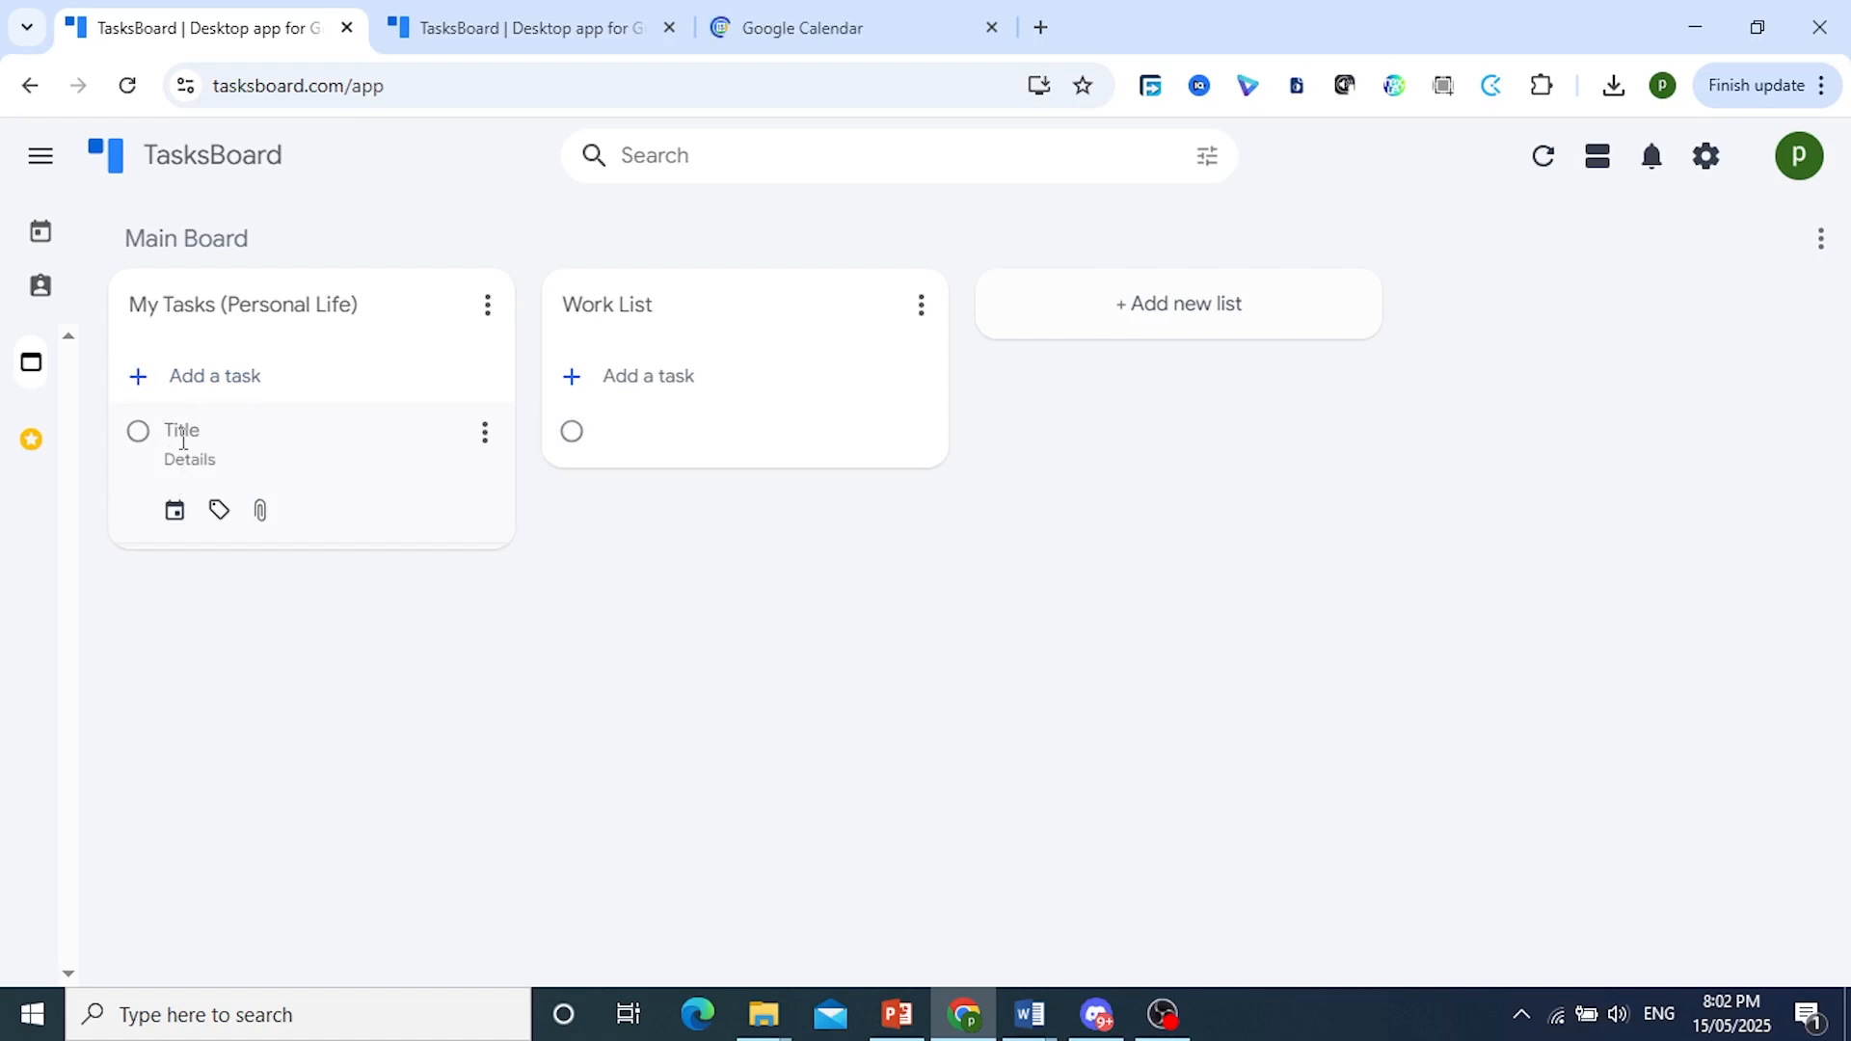
{"action": "type", "text": "Morning "}
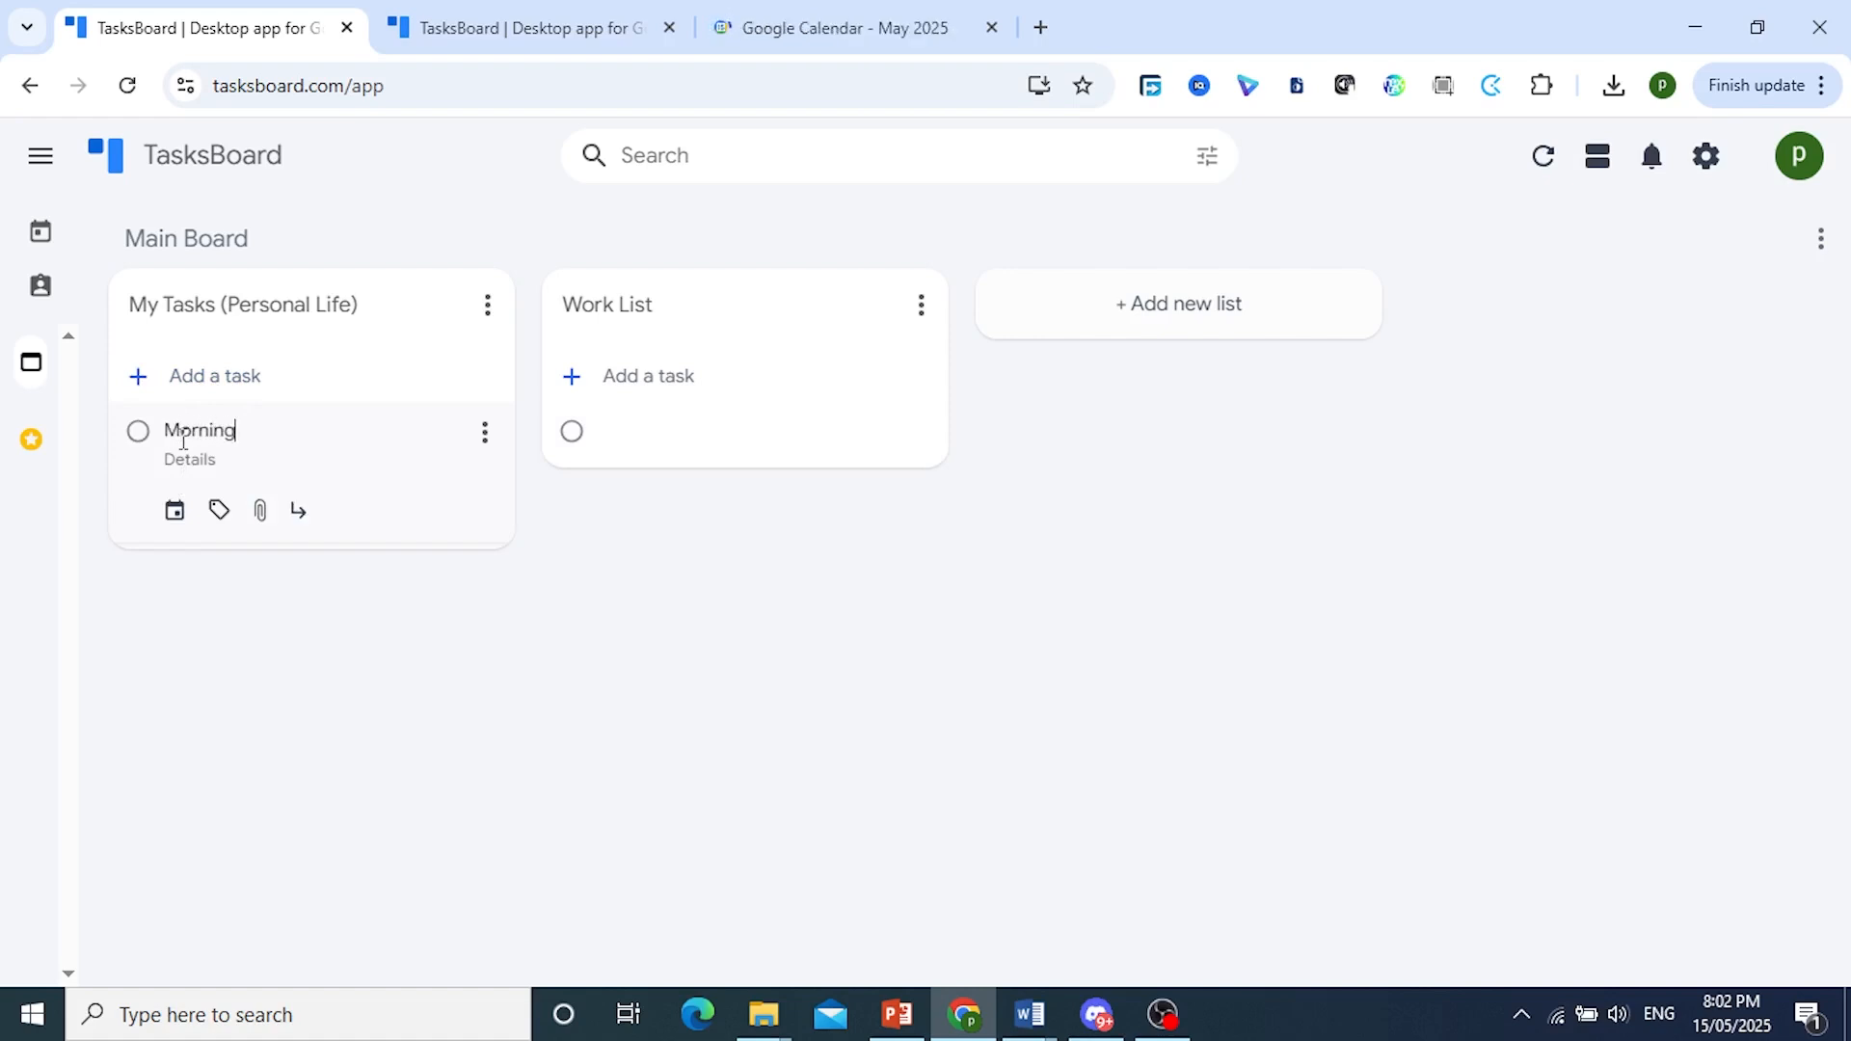
{"action": "type", "text": "Workout"}
{"action": "left_click", "coordinate": [176, 511]}
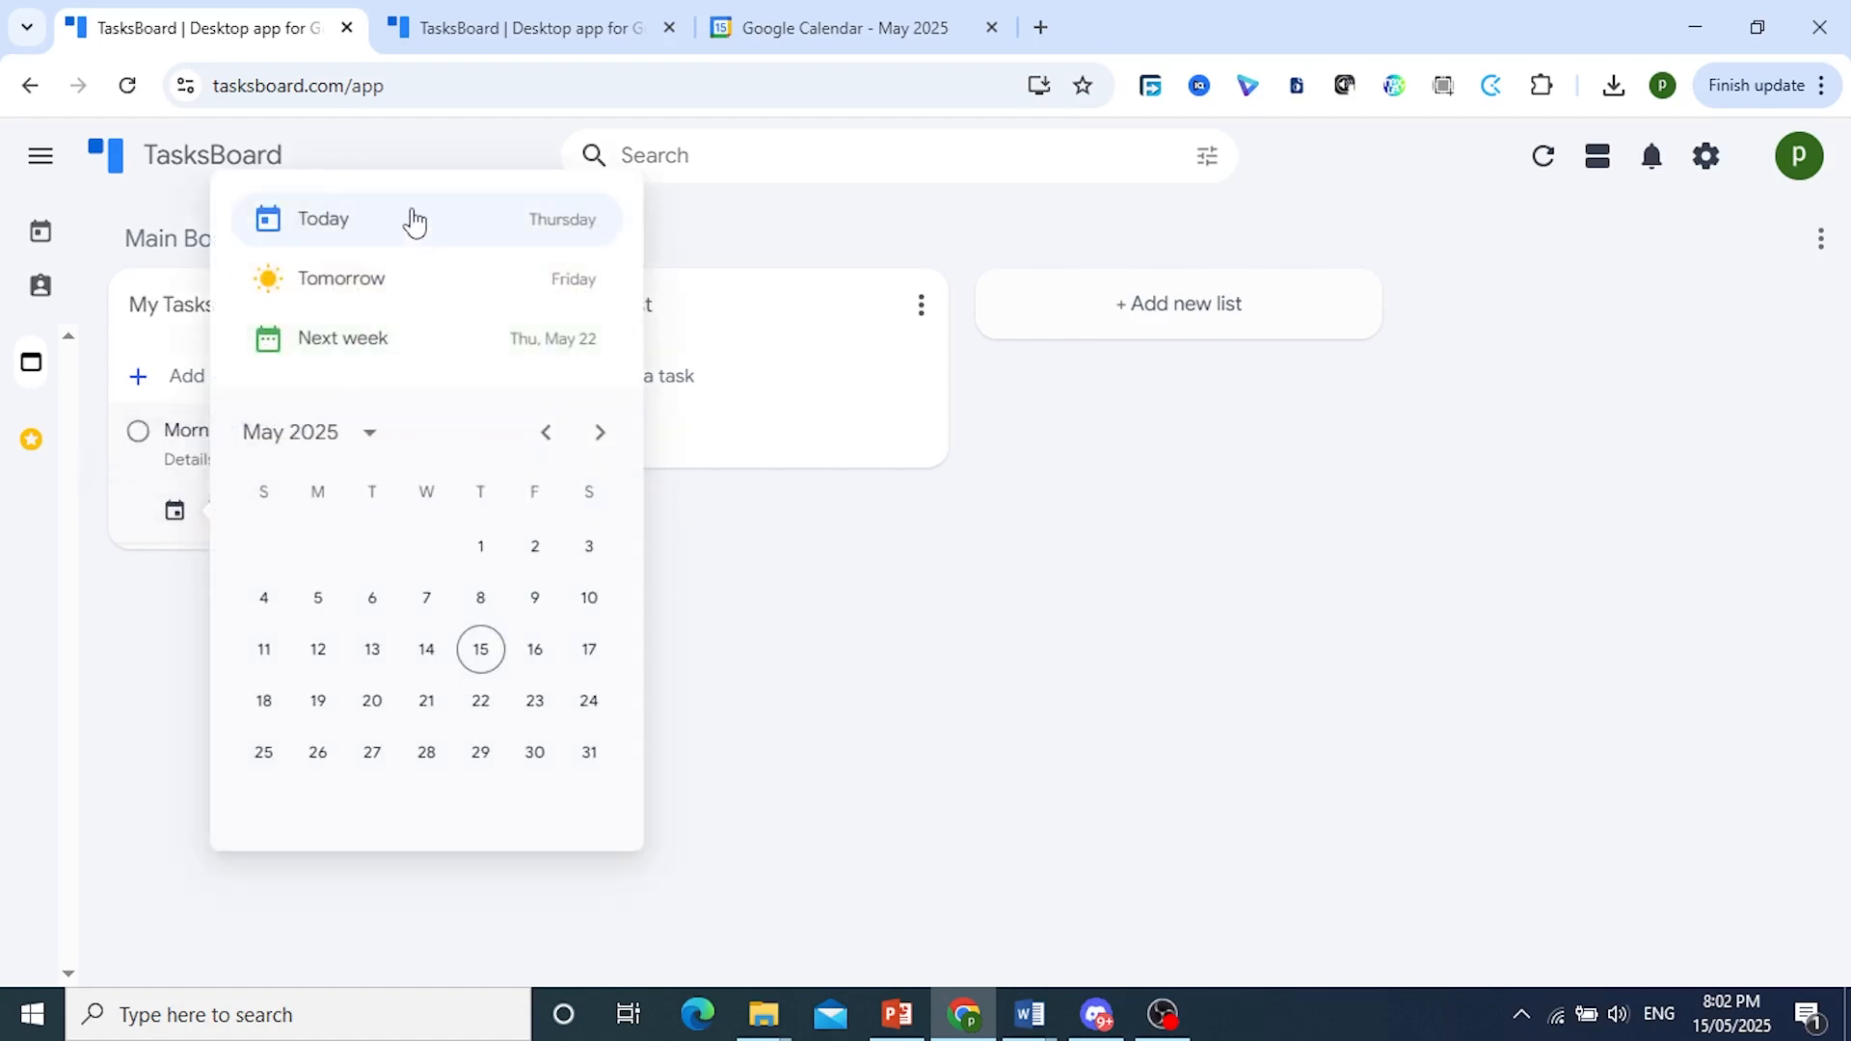
{"action": "left_click", "coordinate": [389, 286]}
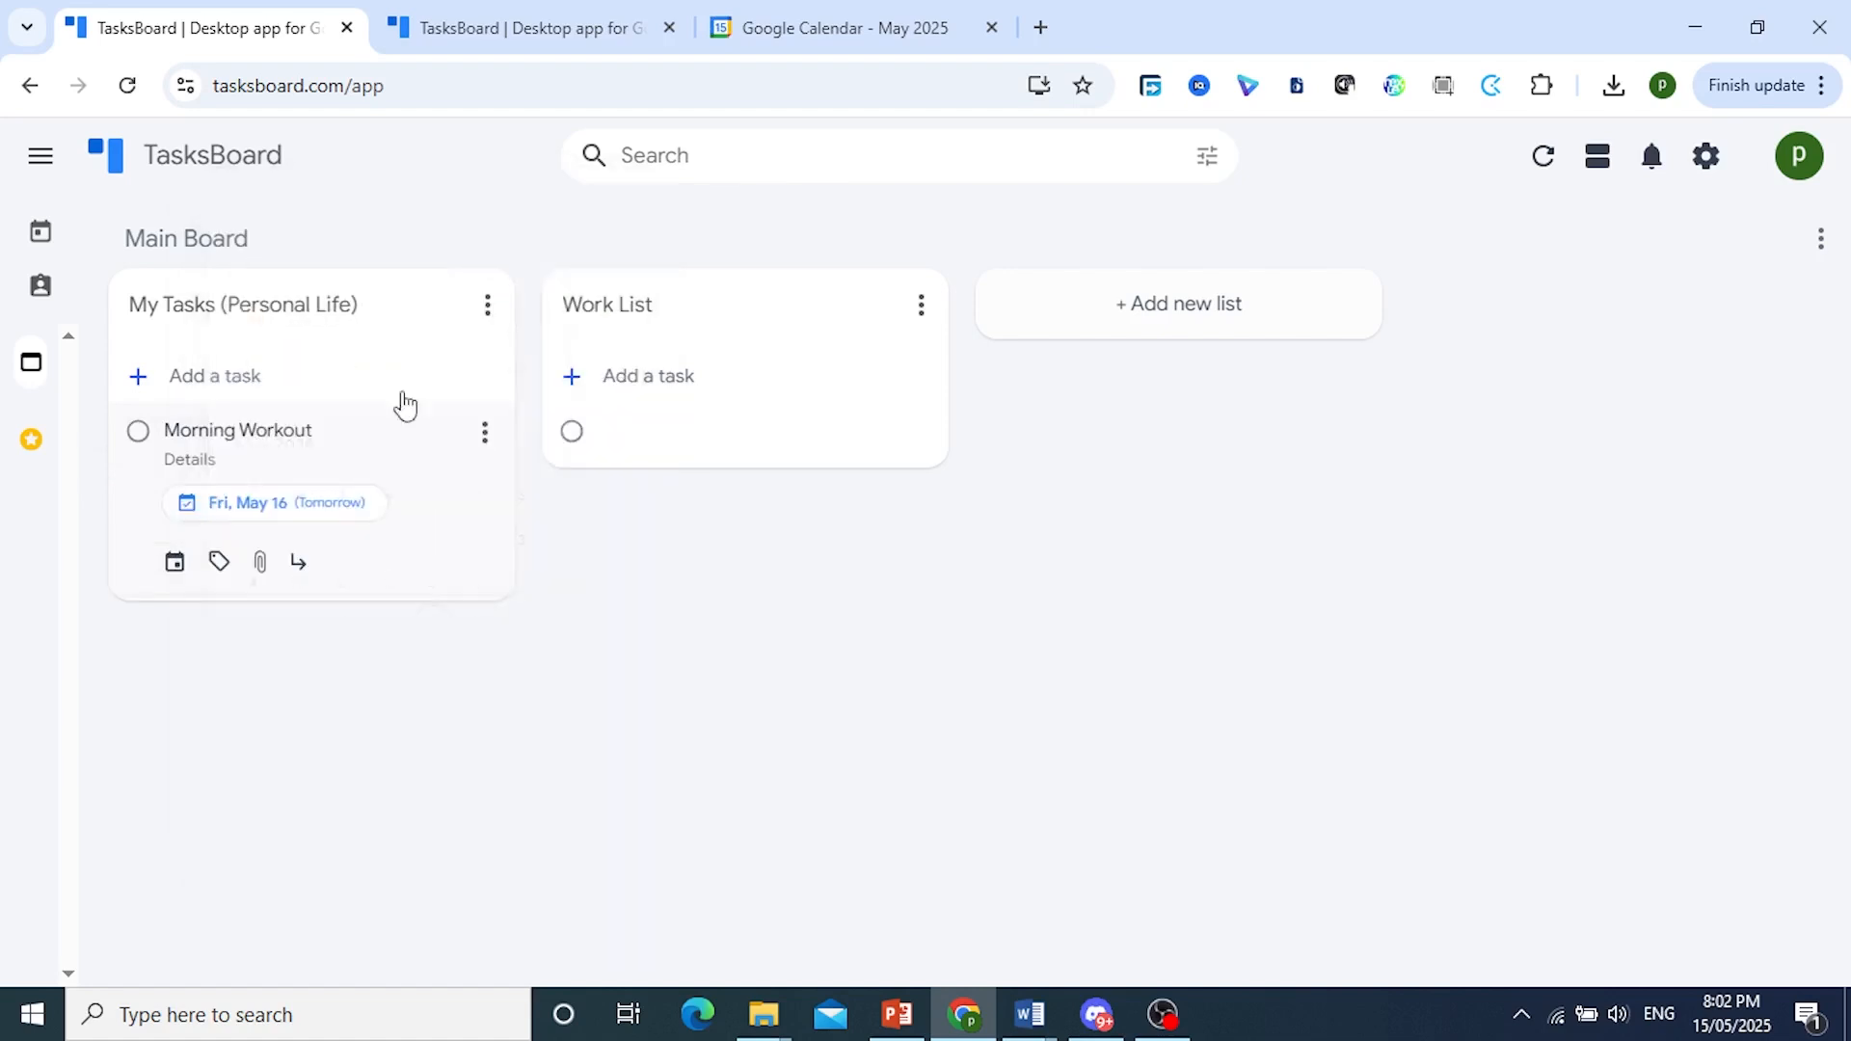
{"action": "left_click", "coordinate": [299, 505]}
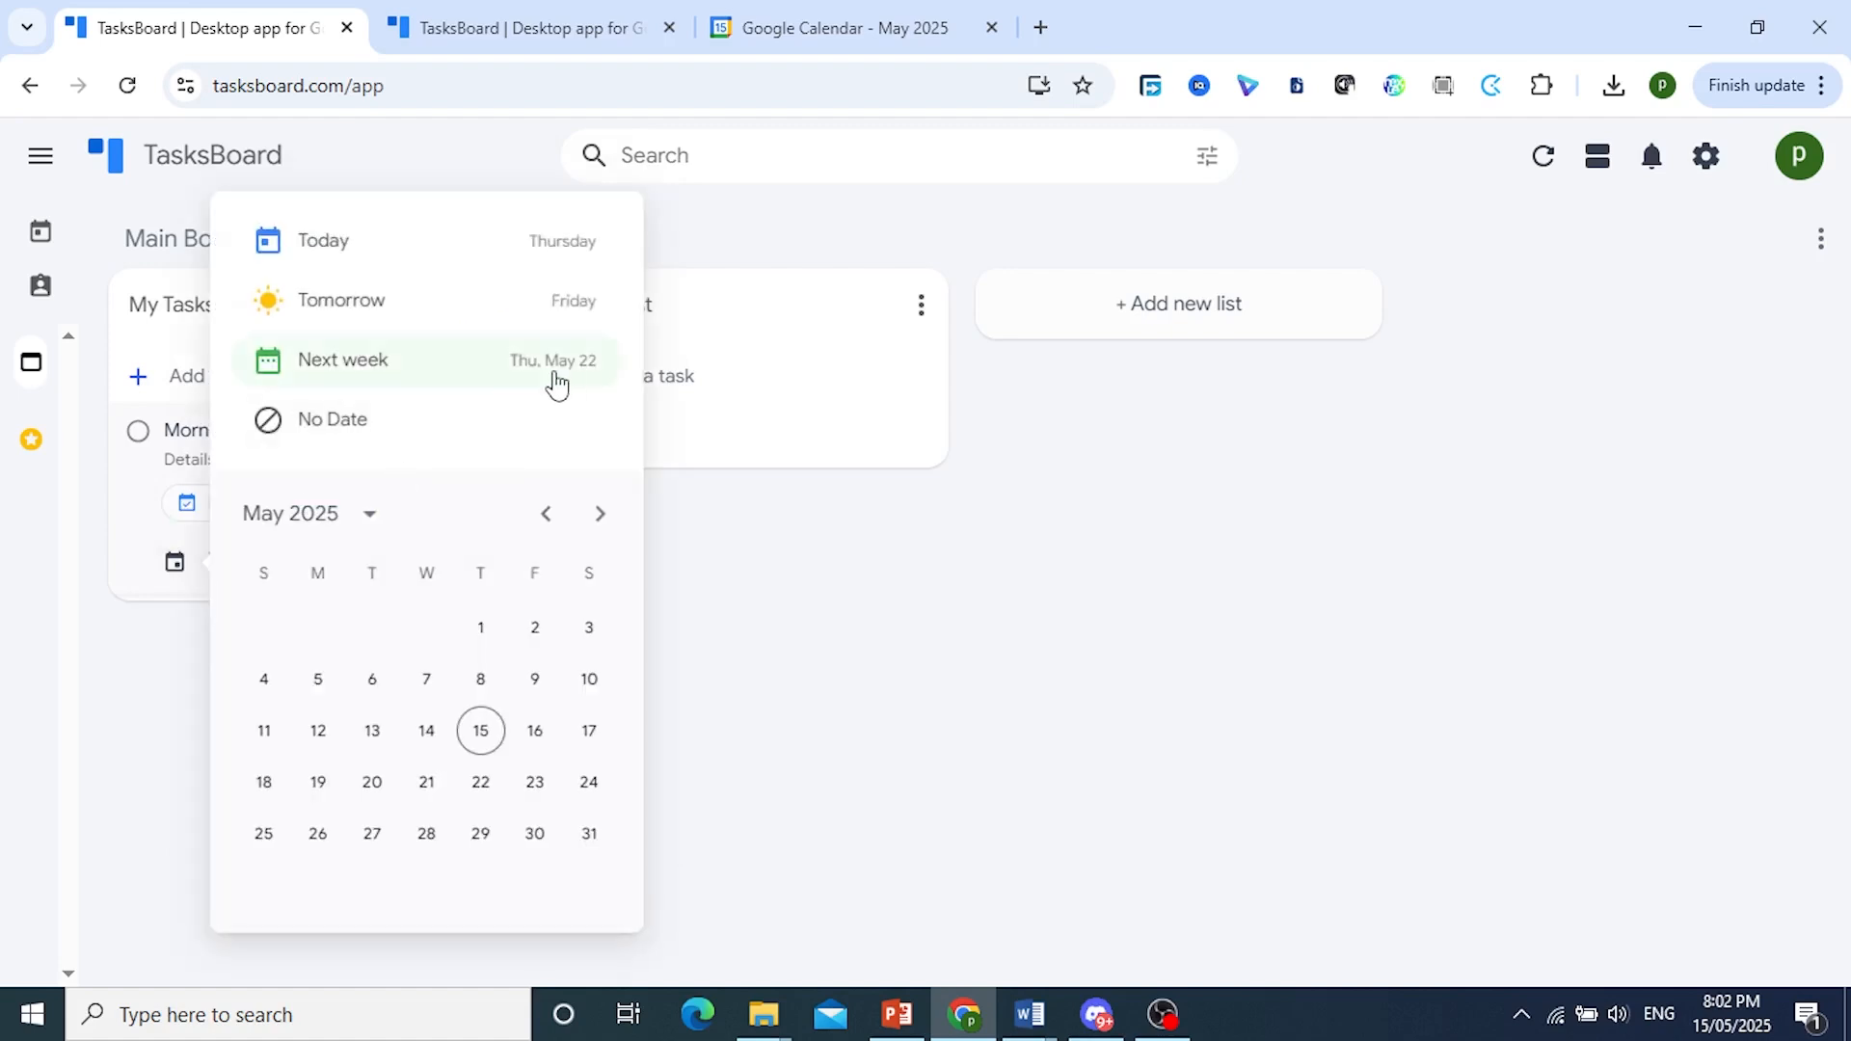
{"action": "left_click", "coordinate": [556, 321]}
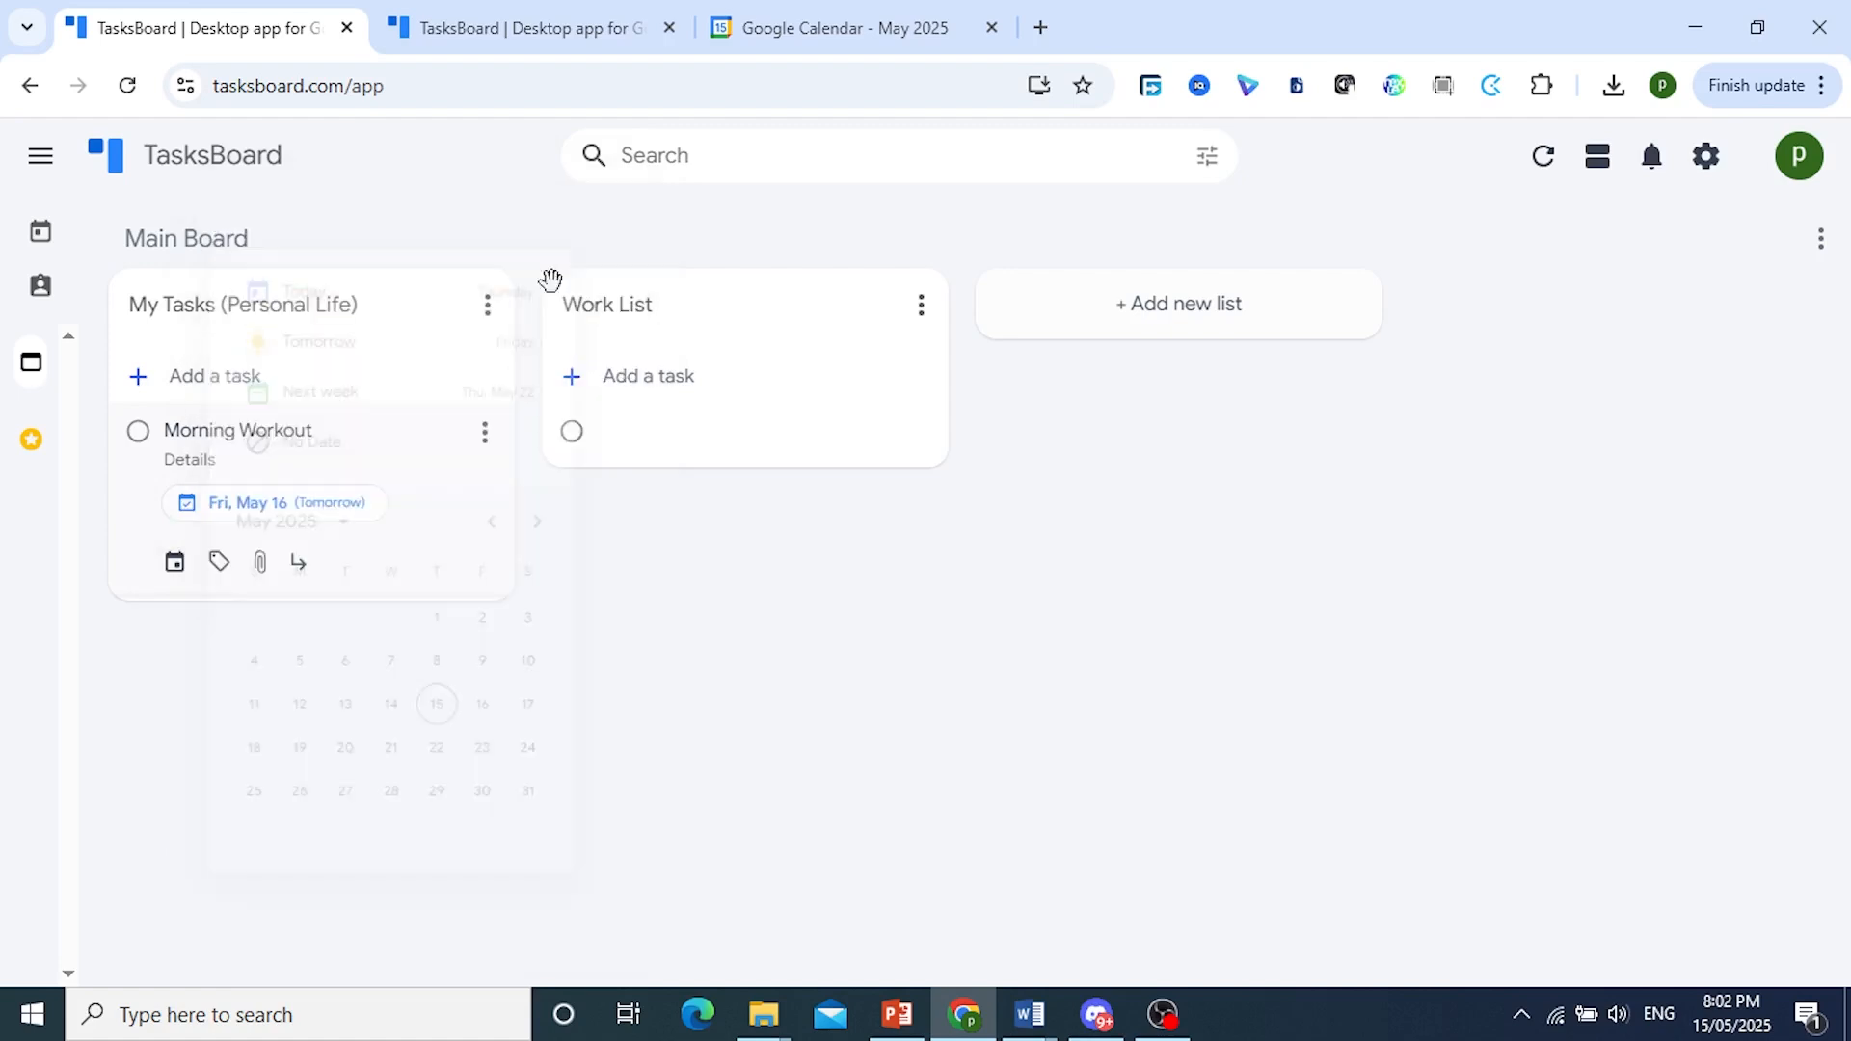
{"action": "left_click", "coordinate": [482, 436]}
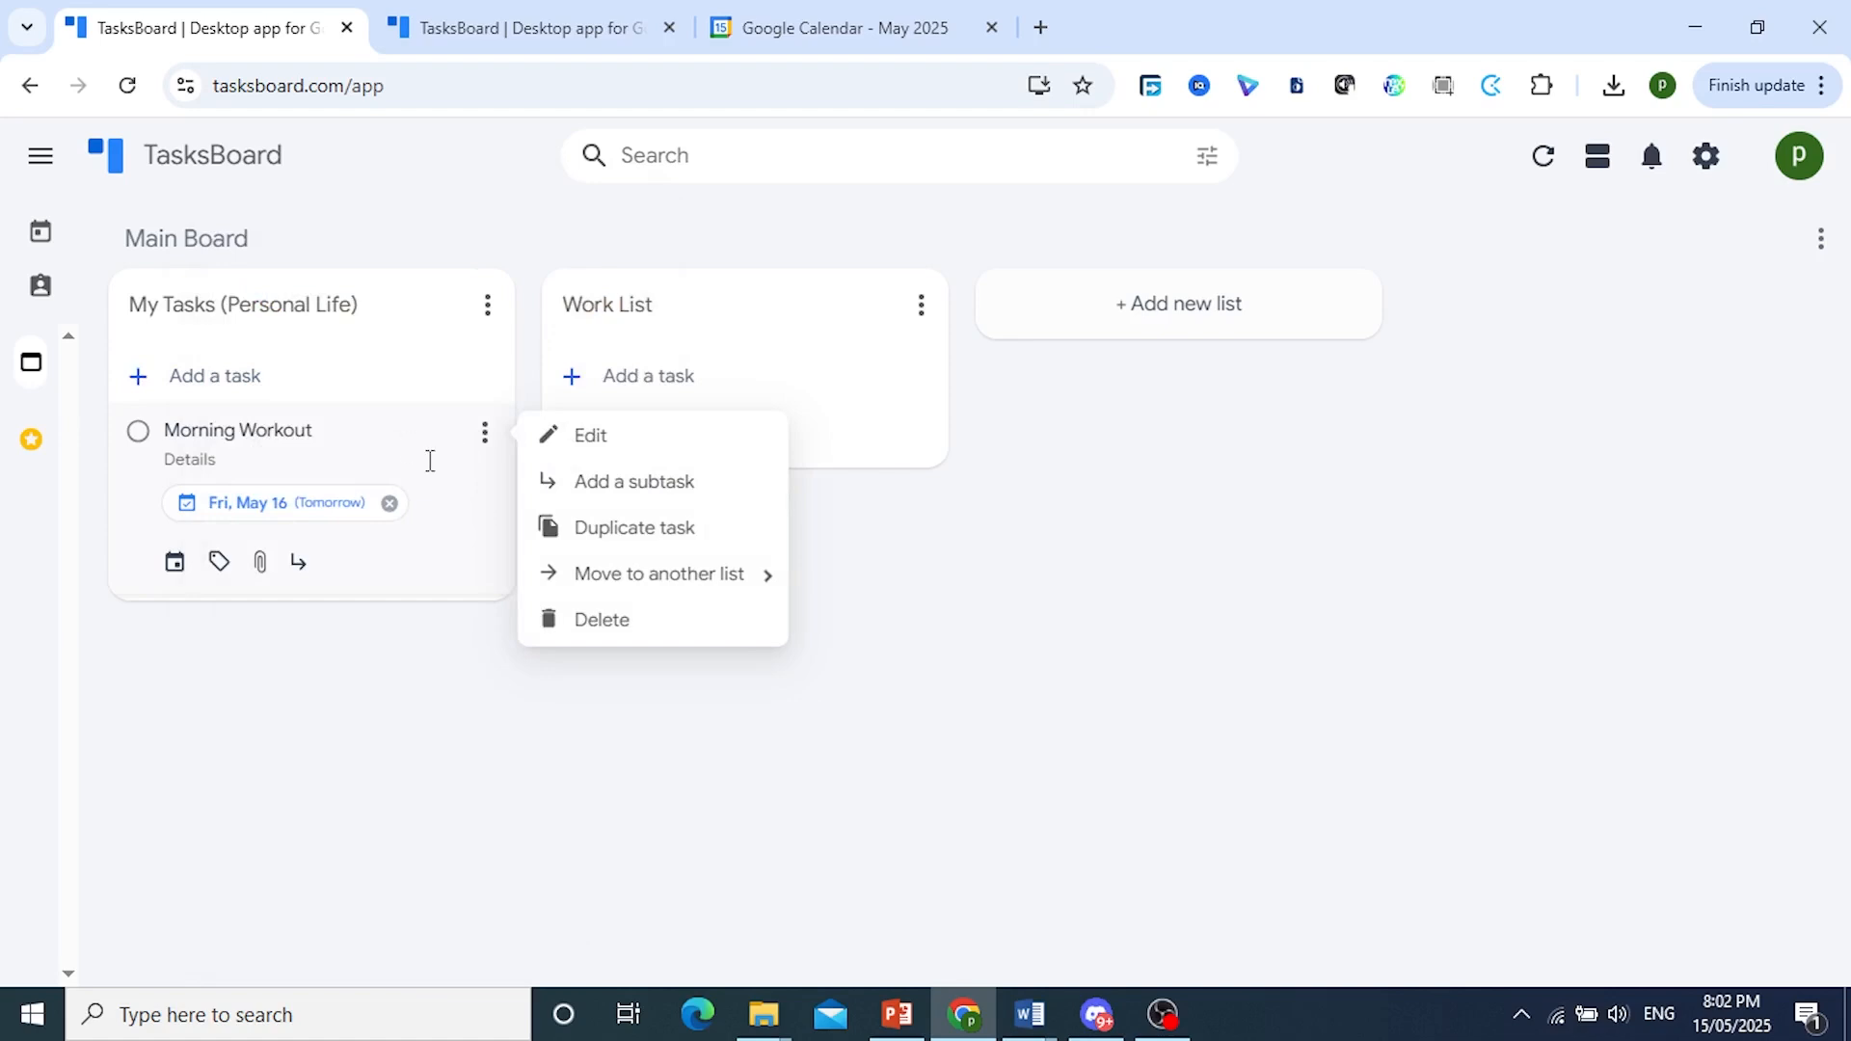
{"action": "left_click", "coordinate": [461, 662]}
Step: Check in Google Calendar's May 2025 month view whether the Morning Workout task has synced
{"action": "left_click", "coordinate": [831, 14]}
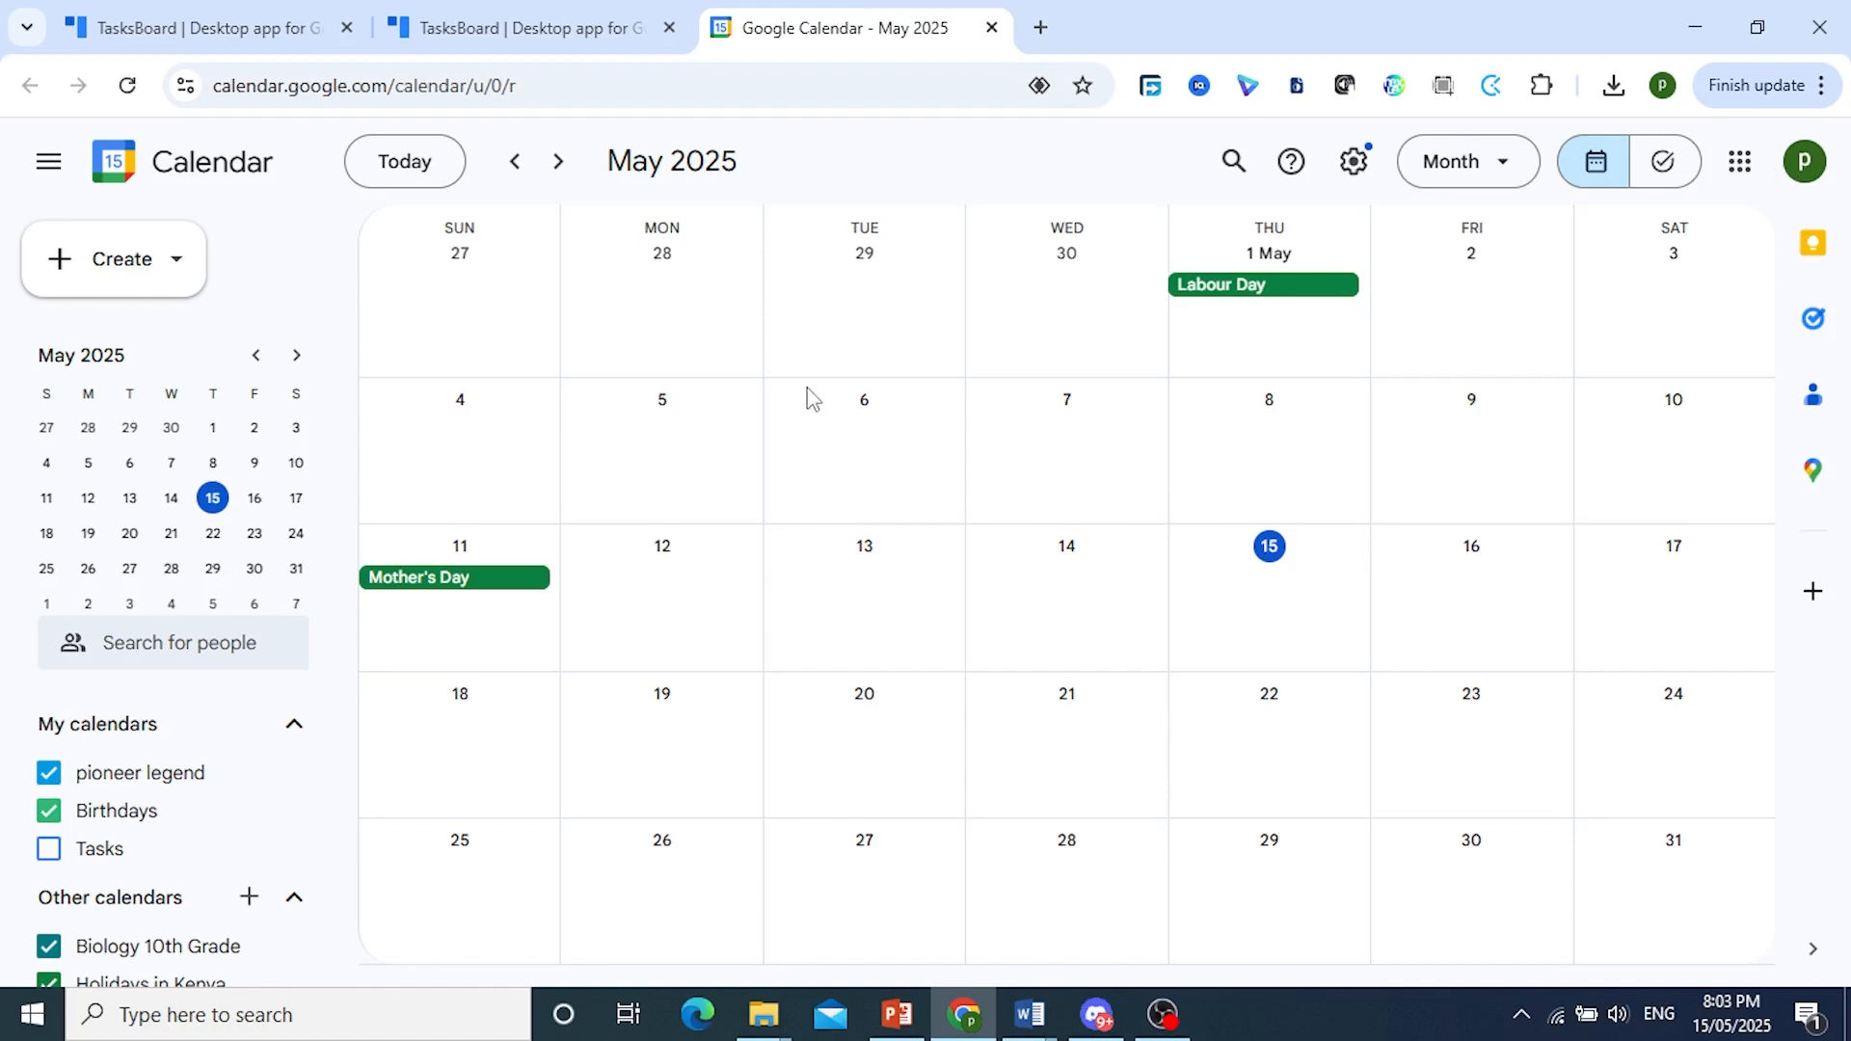
{"action": "left_click", "coordinate": [140, 21]}
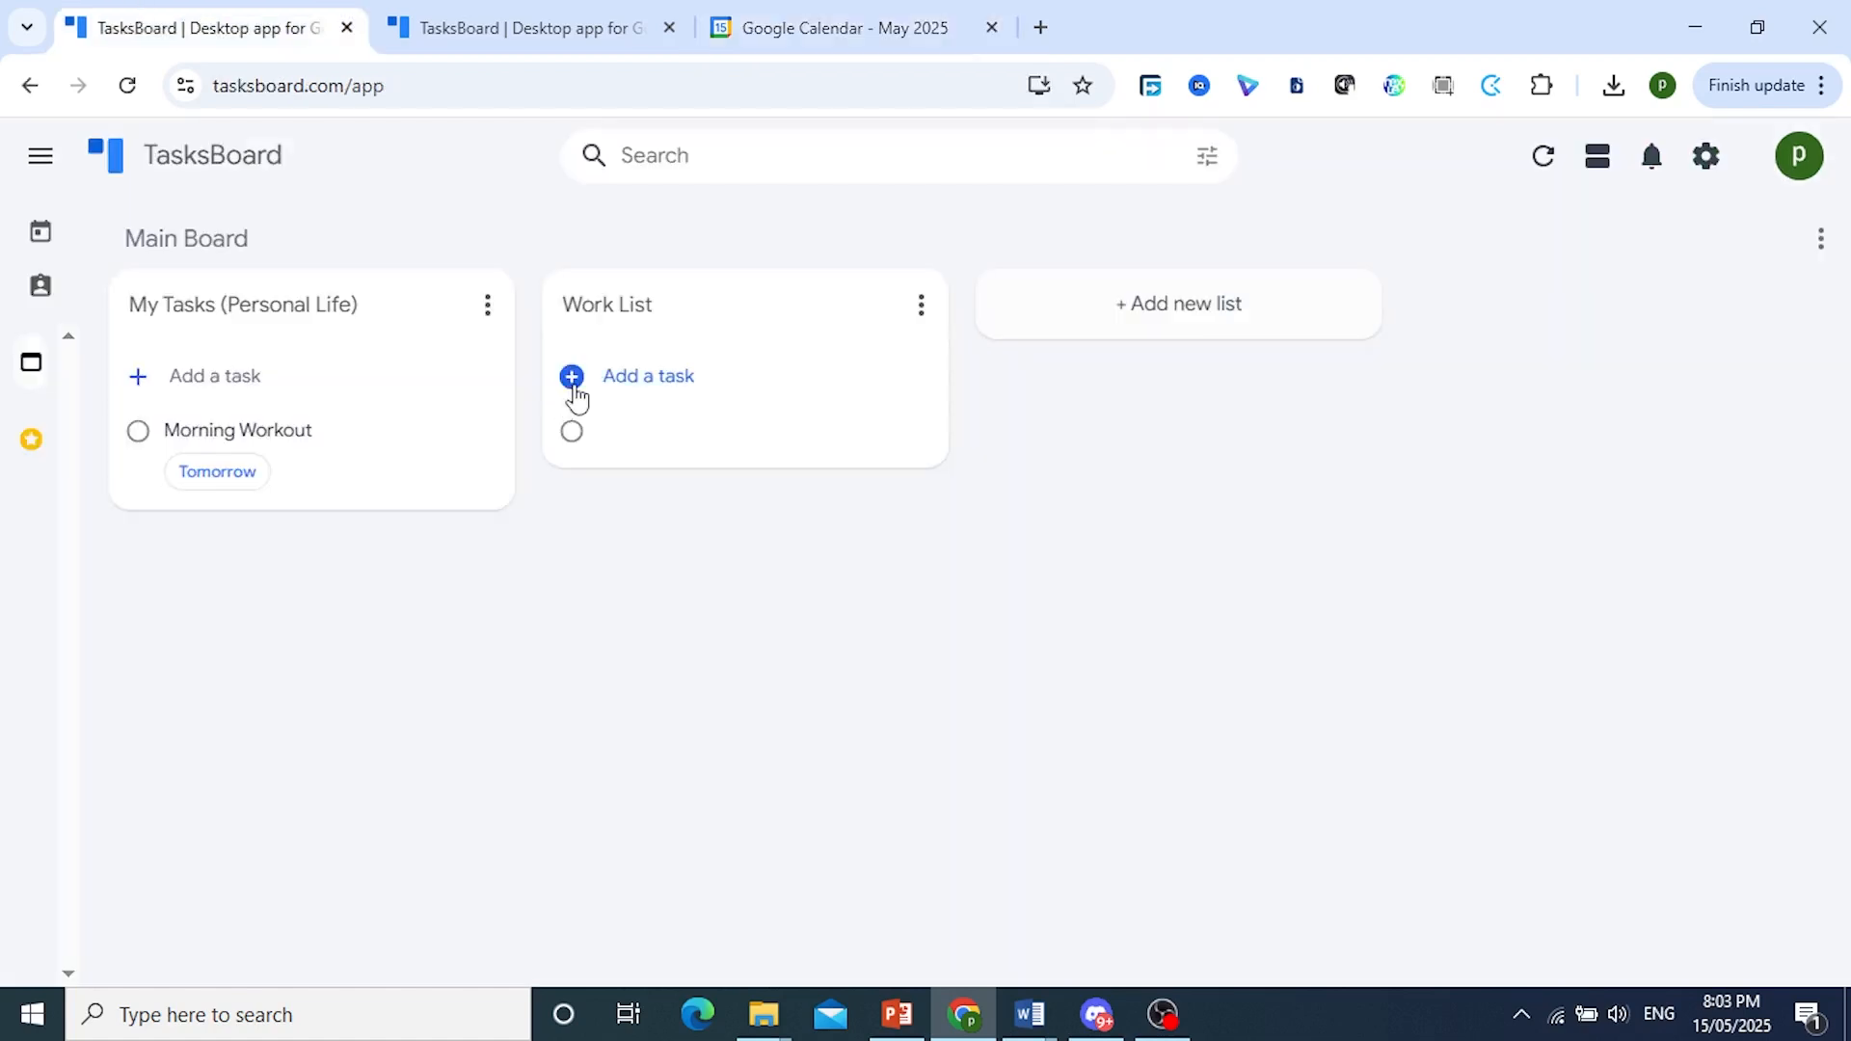
{"action": "left_click", "coordinate": [846, 21]}
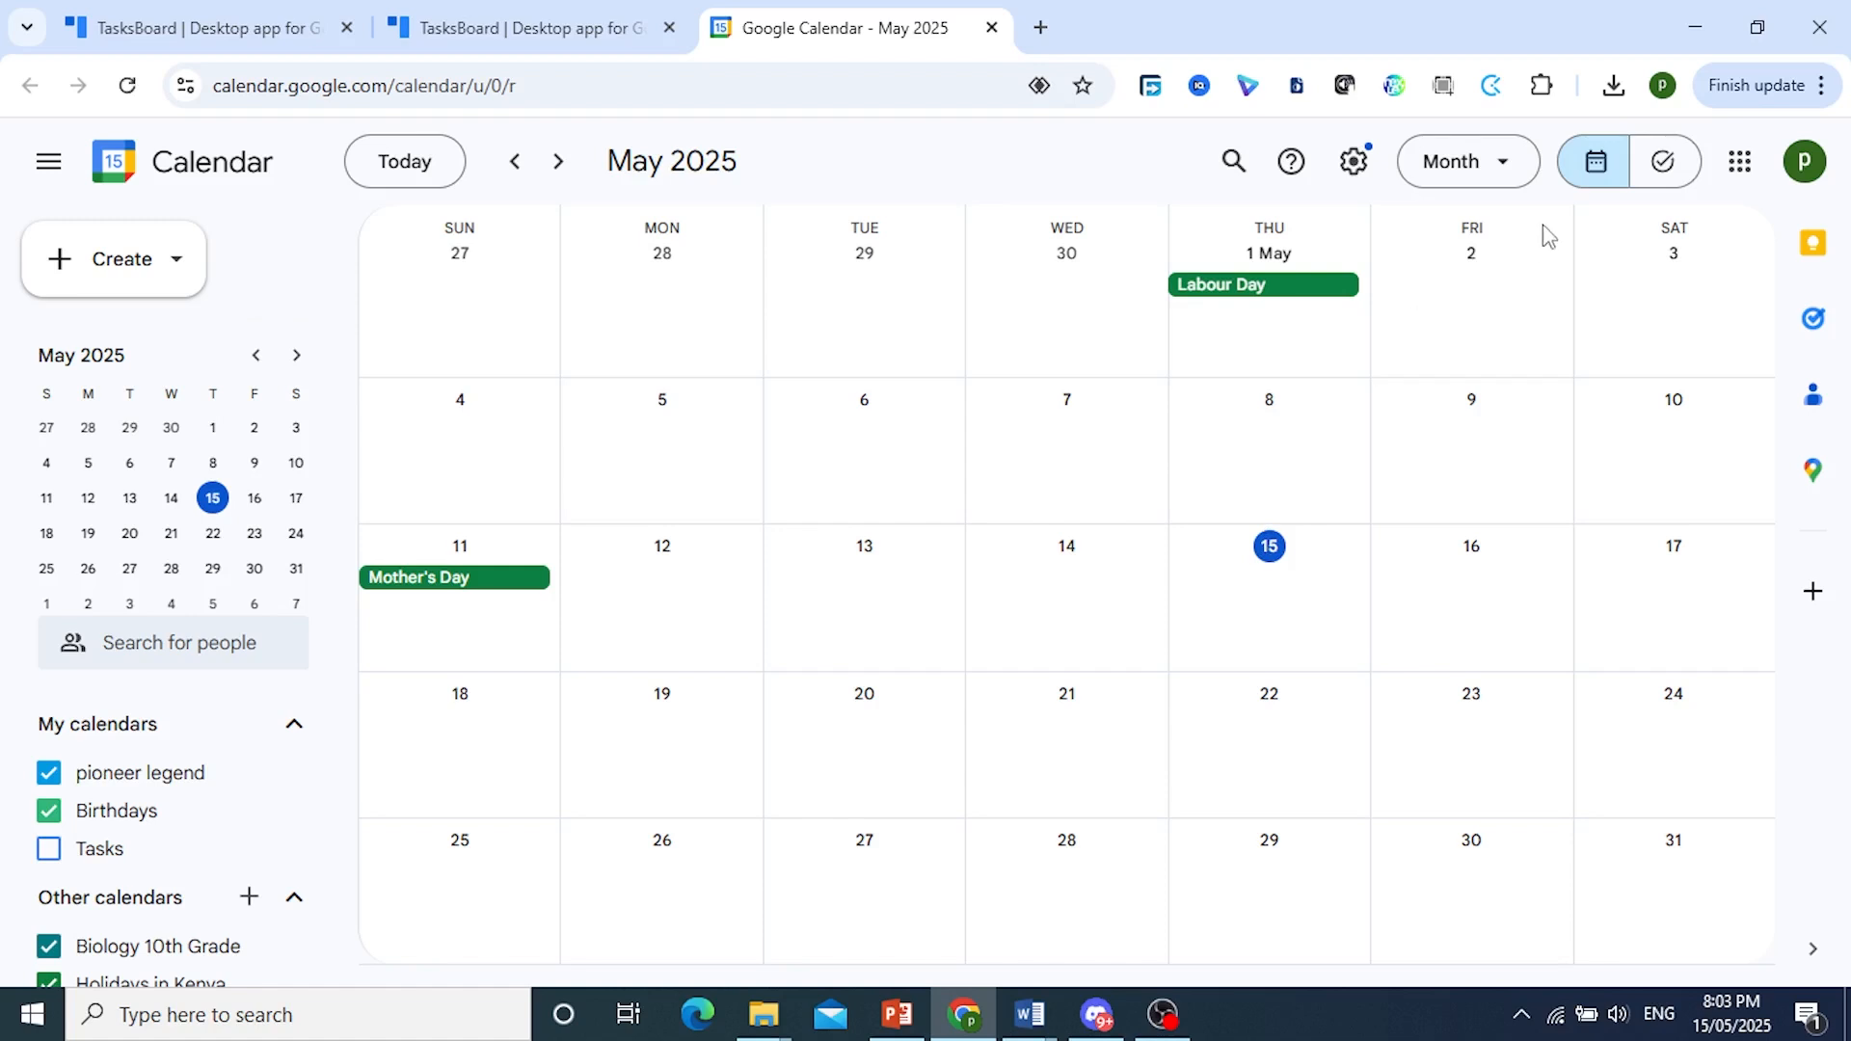
{"action": "scroll", "coordinate": [1462, 623], "scroll_direction": "down", "scroll_amount": 1}
{"action": "scroll", "coordinate": [1462, 623], "scroll_direction": "up", "scroll_amount": 1}
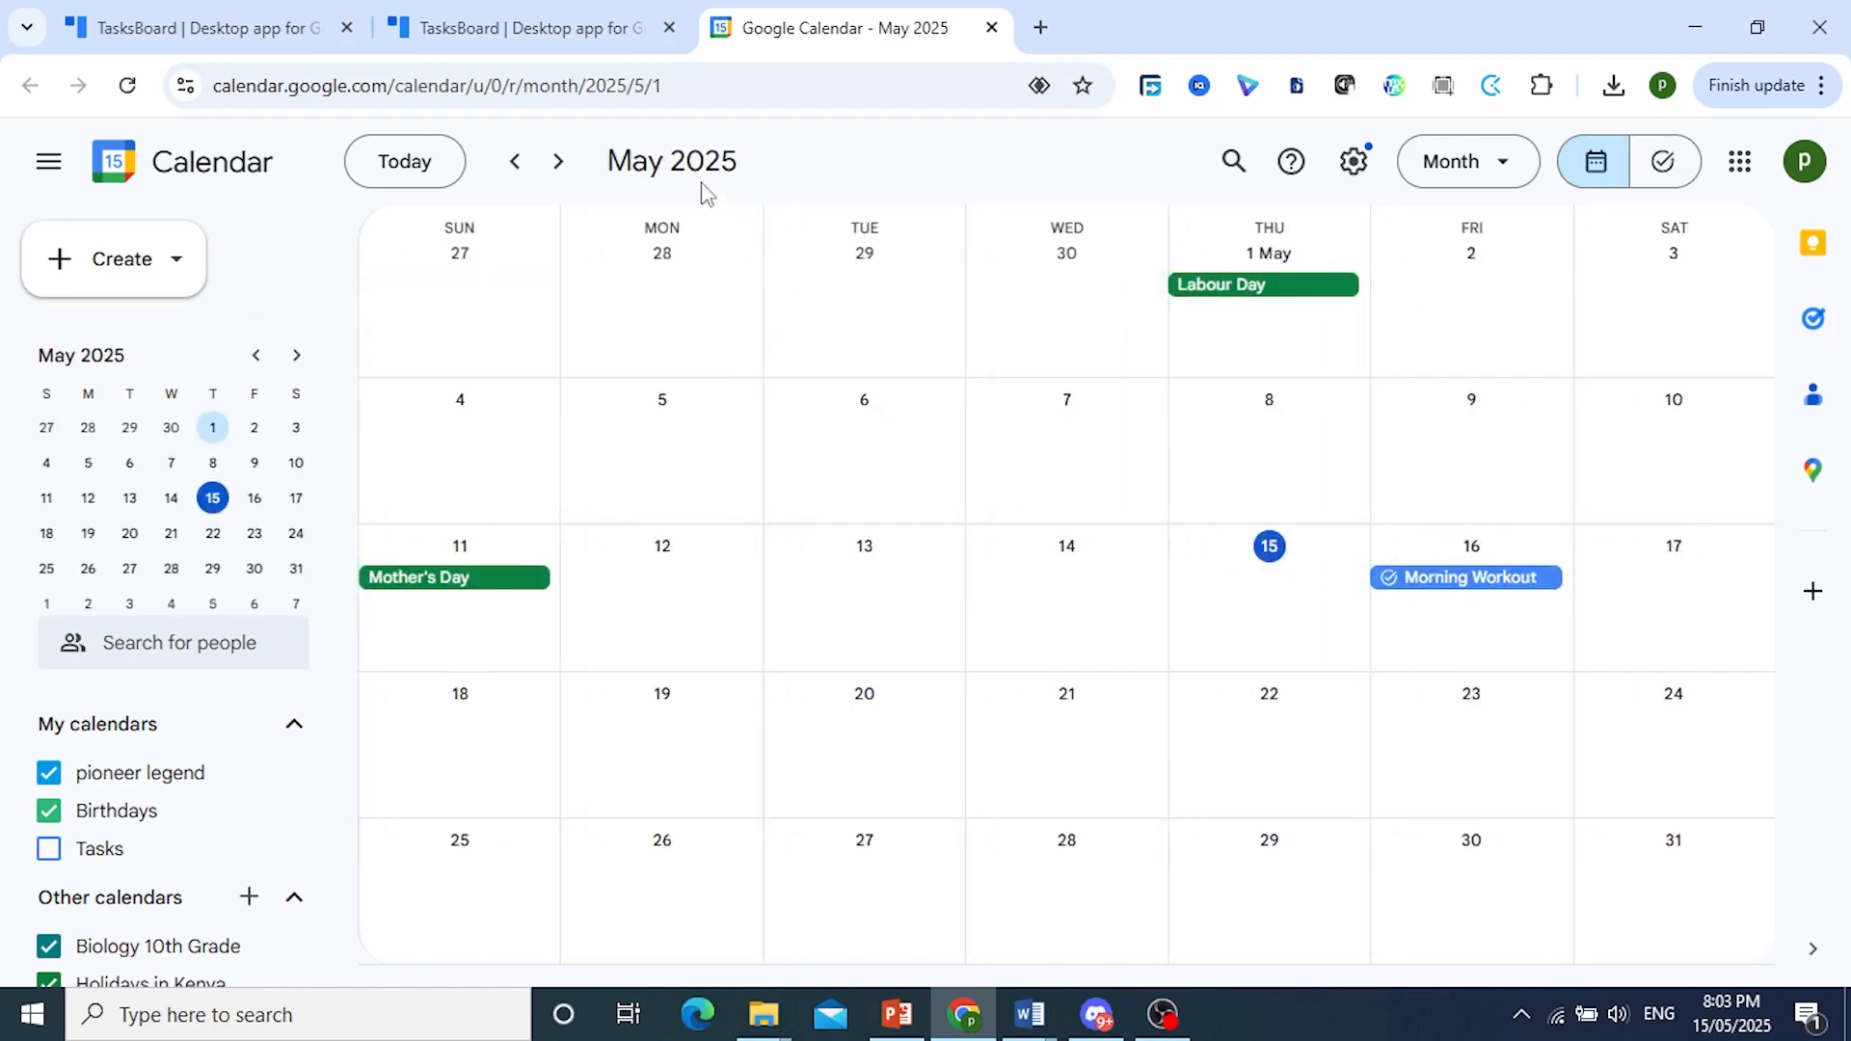
Step: Start a new task in Google Calendar on 2 May 2025 at 7:00am
{"action": "left_click", "coordinate": [1472, 251]}
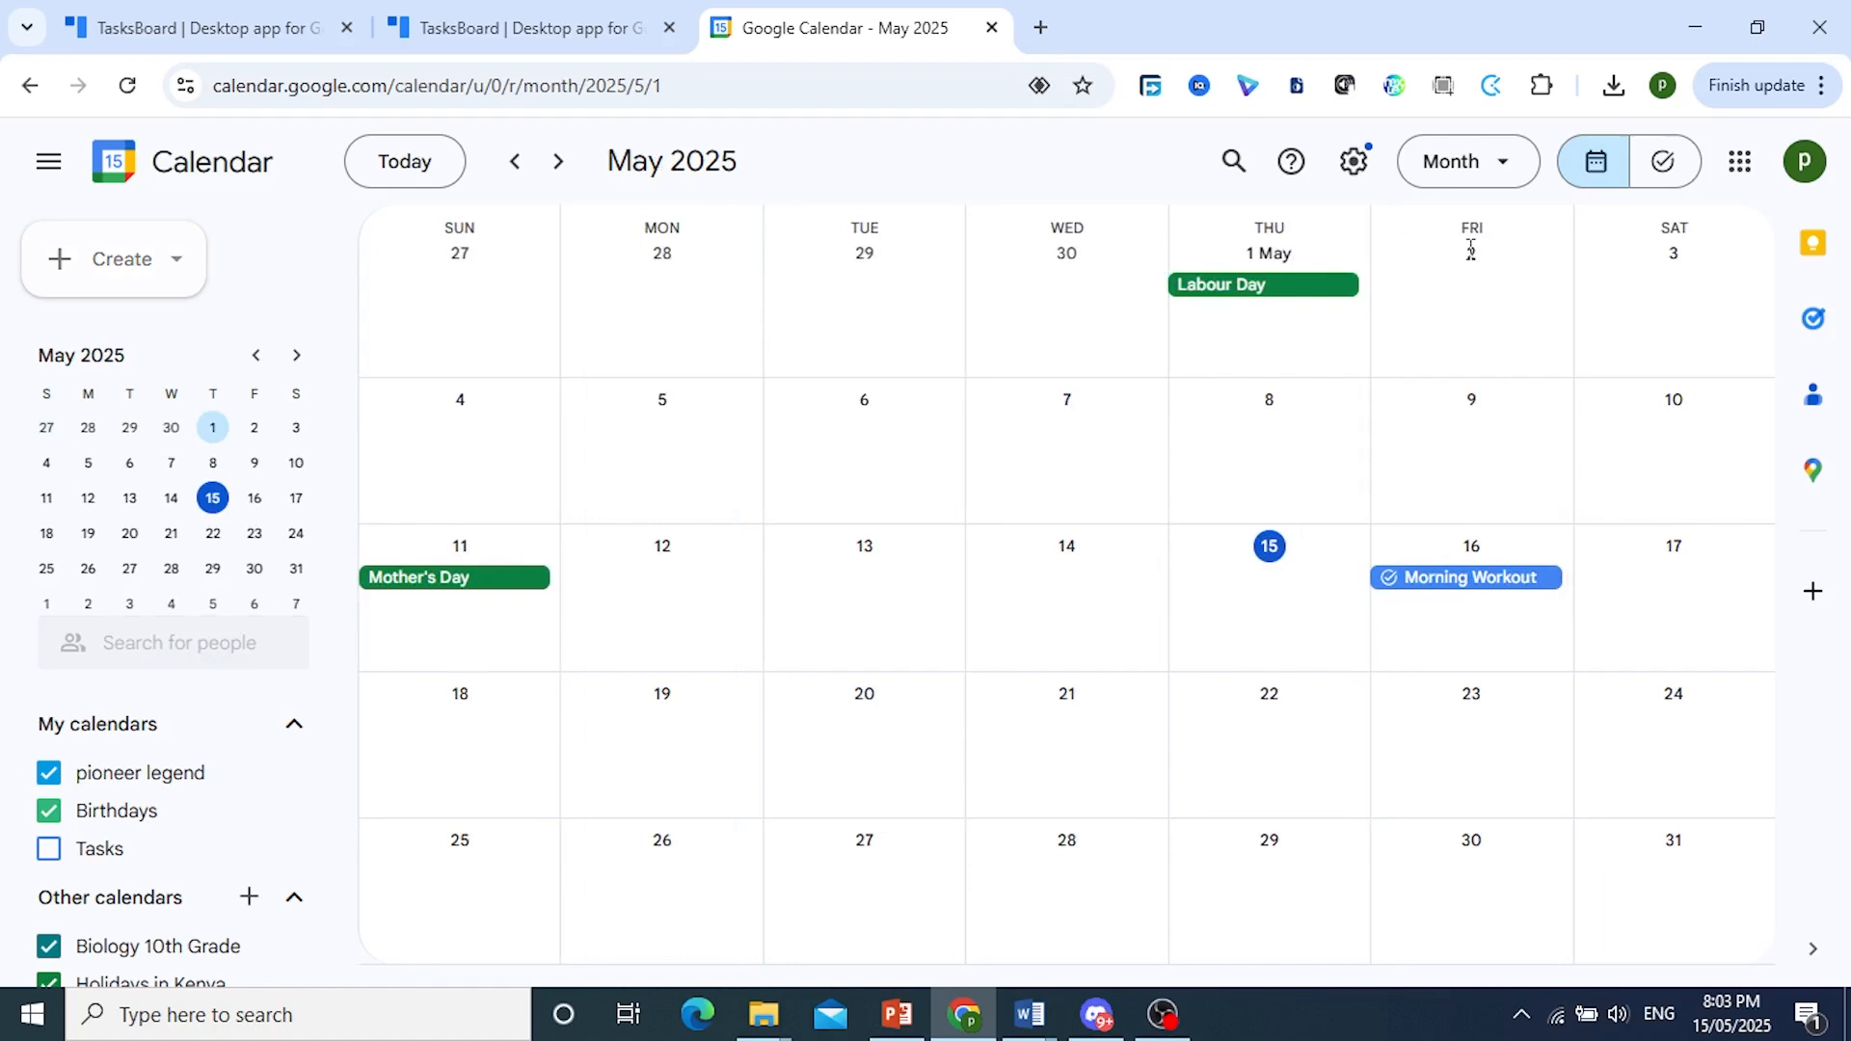
{"action": "left_click", "coordinate": [1471, 375]}
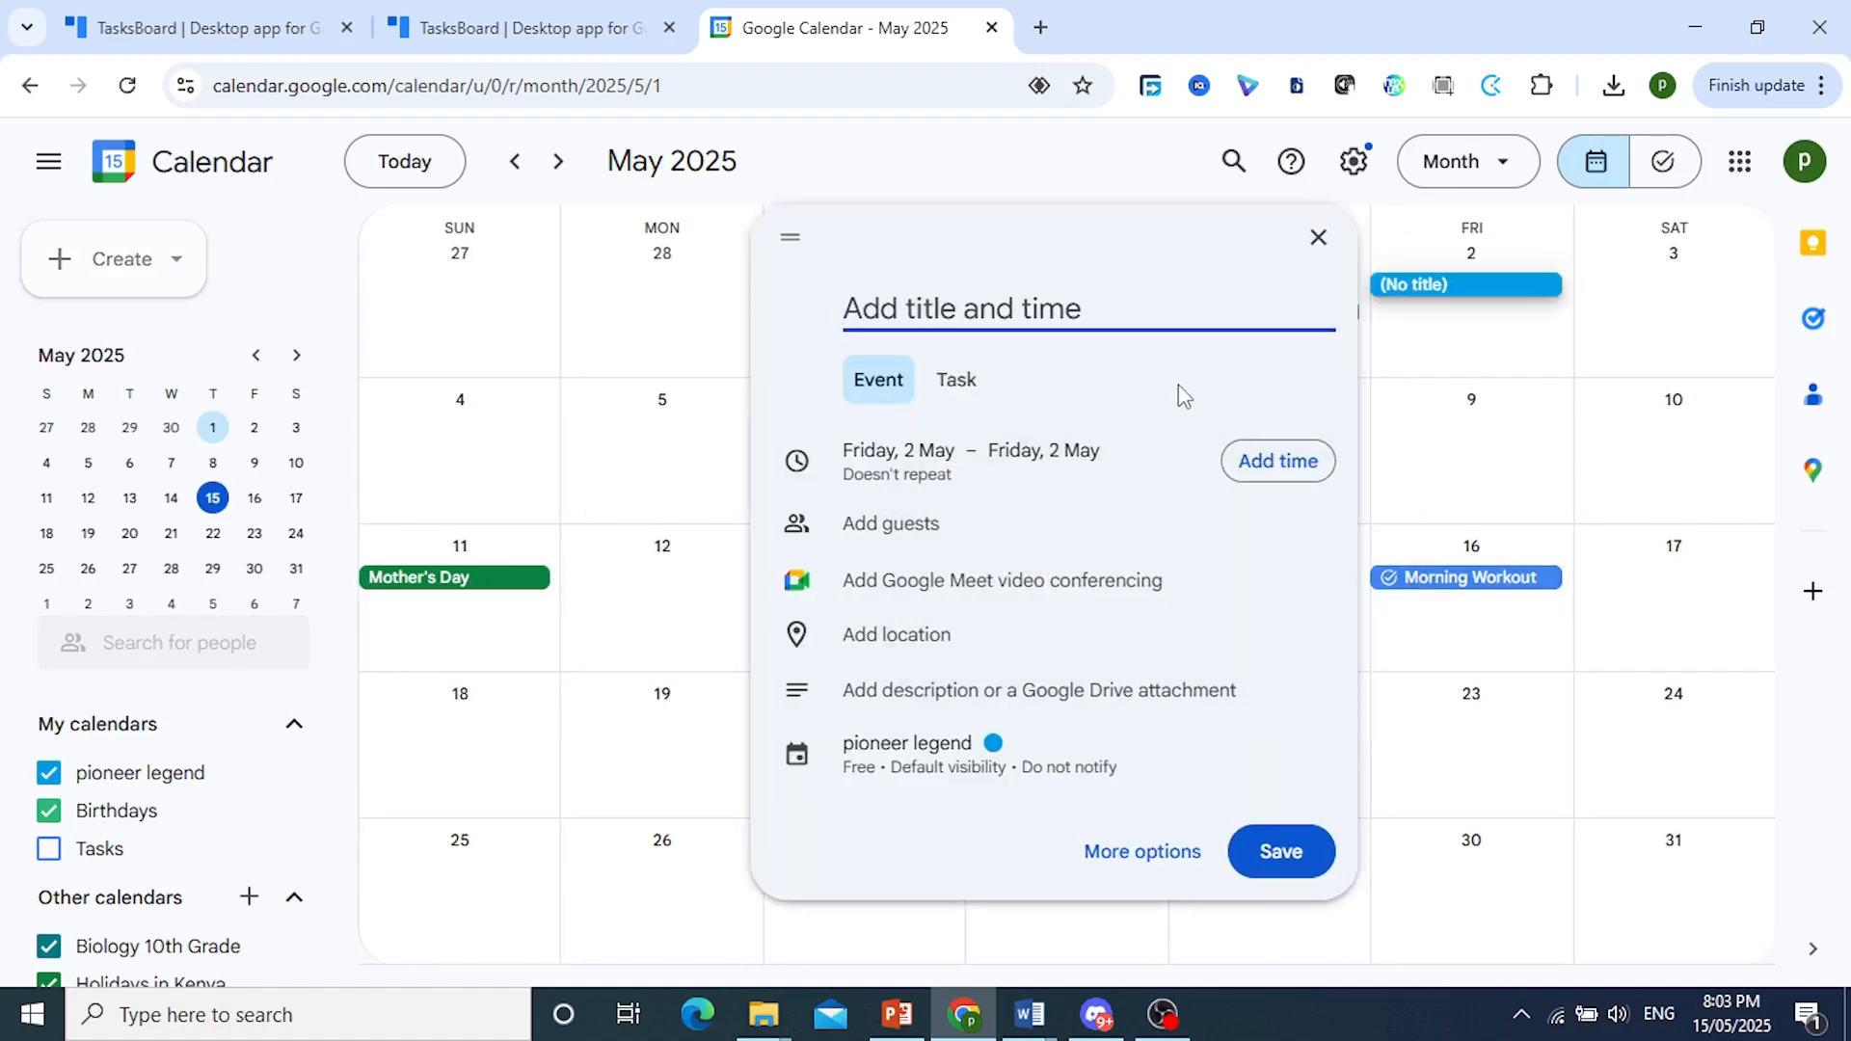
{"action": "left_click", "coordinate": [1269, 476]}
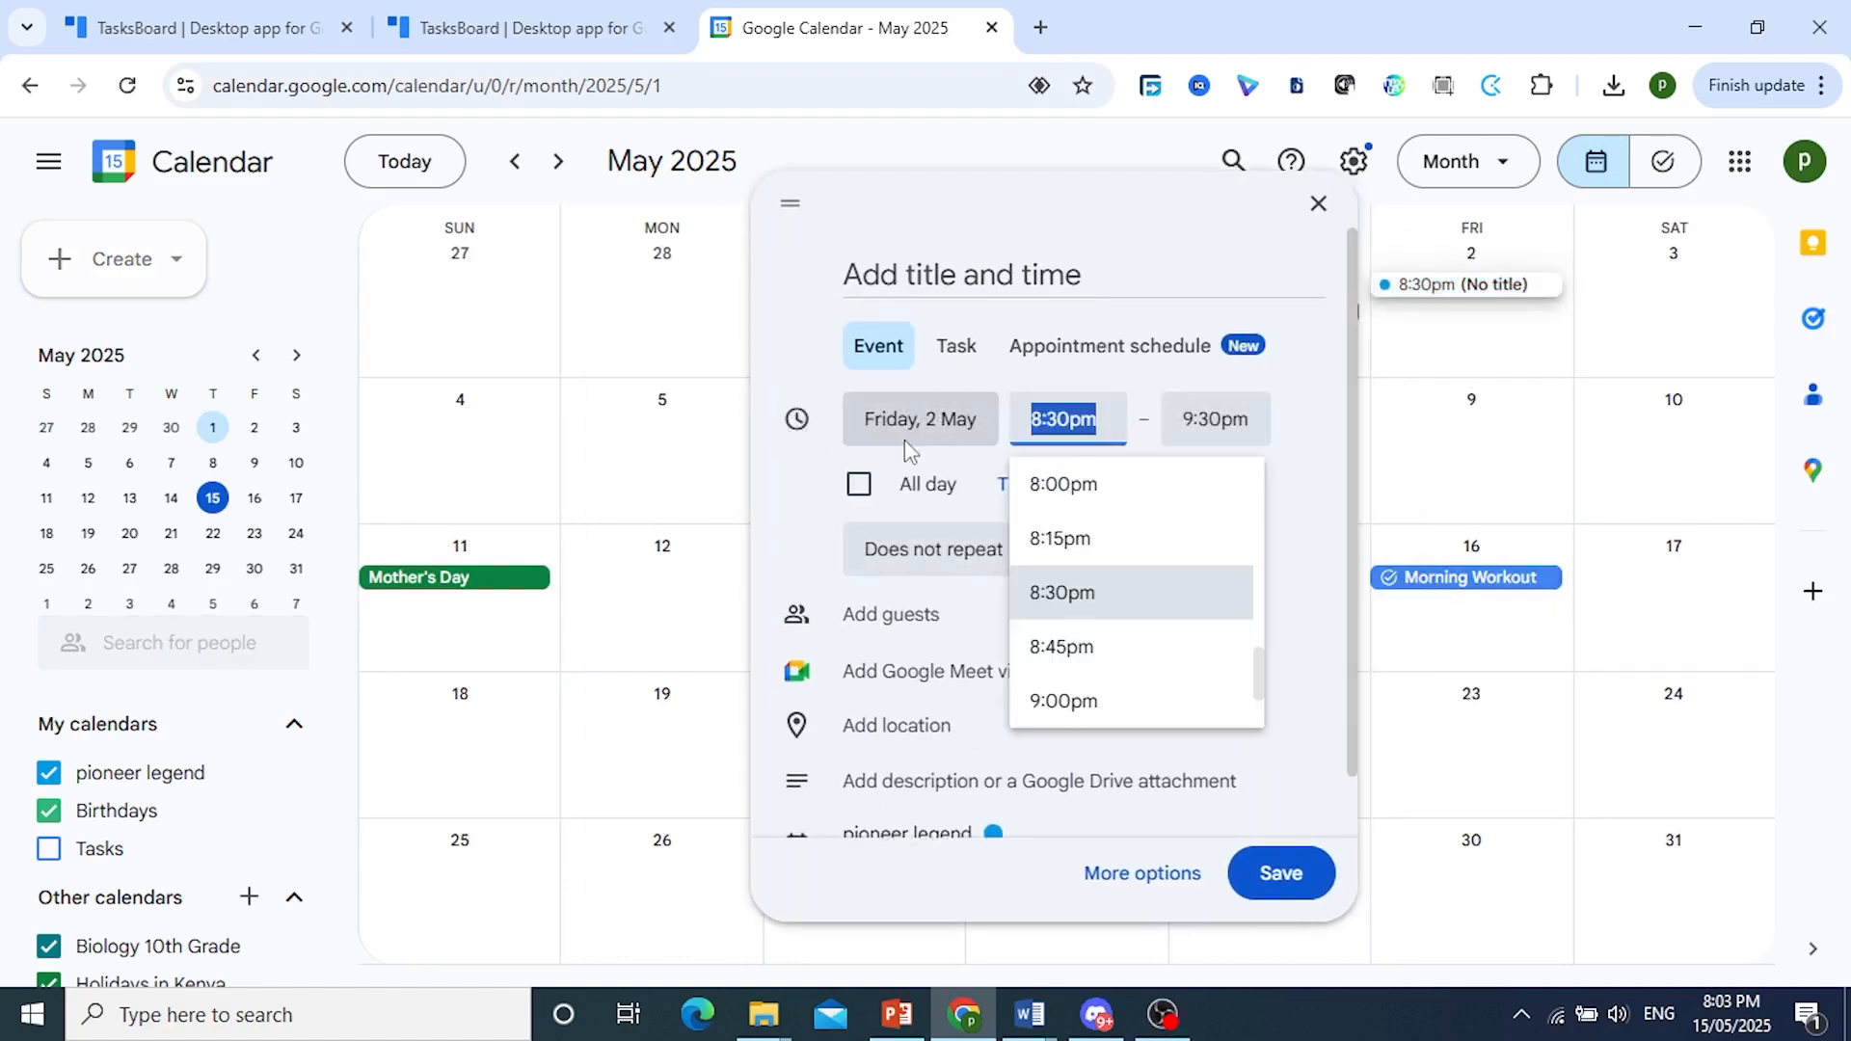
{"action": "scroll", "coordinate": [1090, 531], "scroll_direction": "up", "scroll_amount": 3}
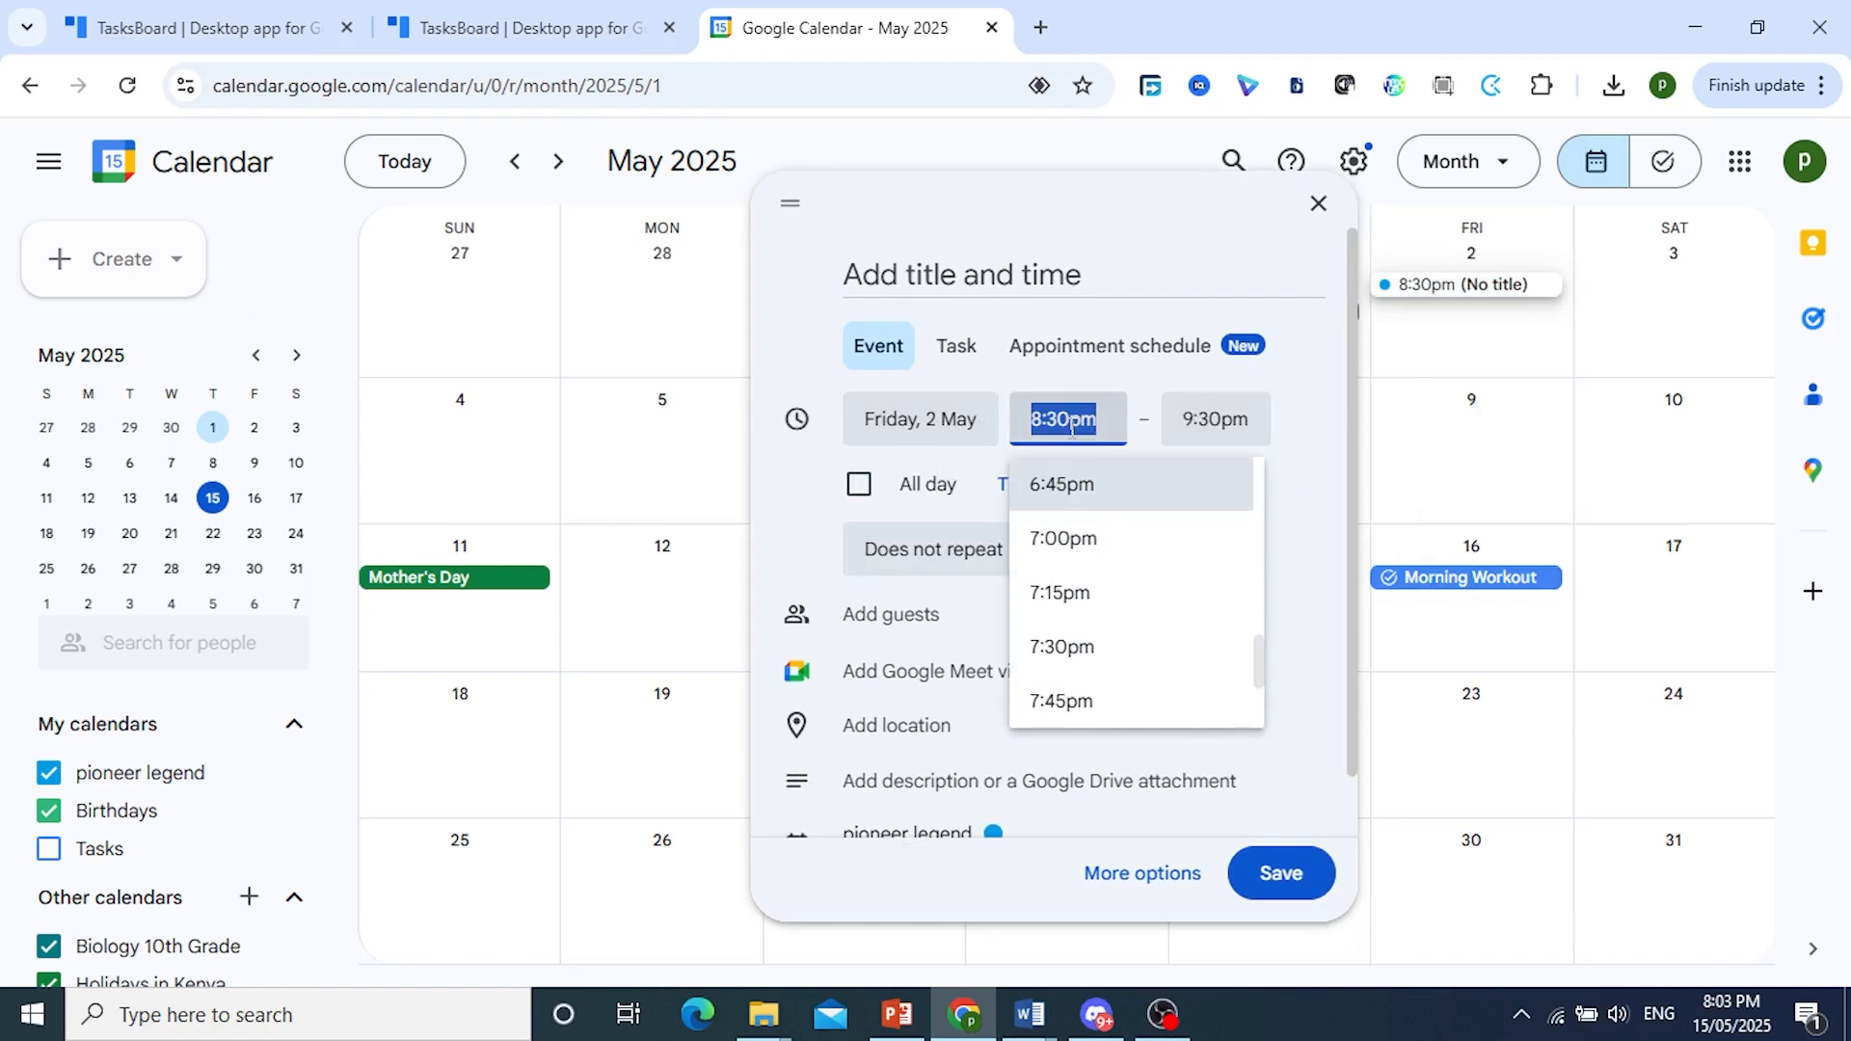
{"action": "type", "text": "700"}
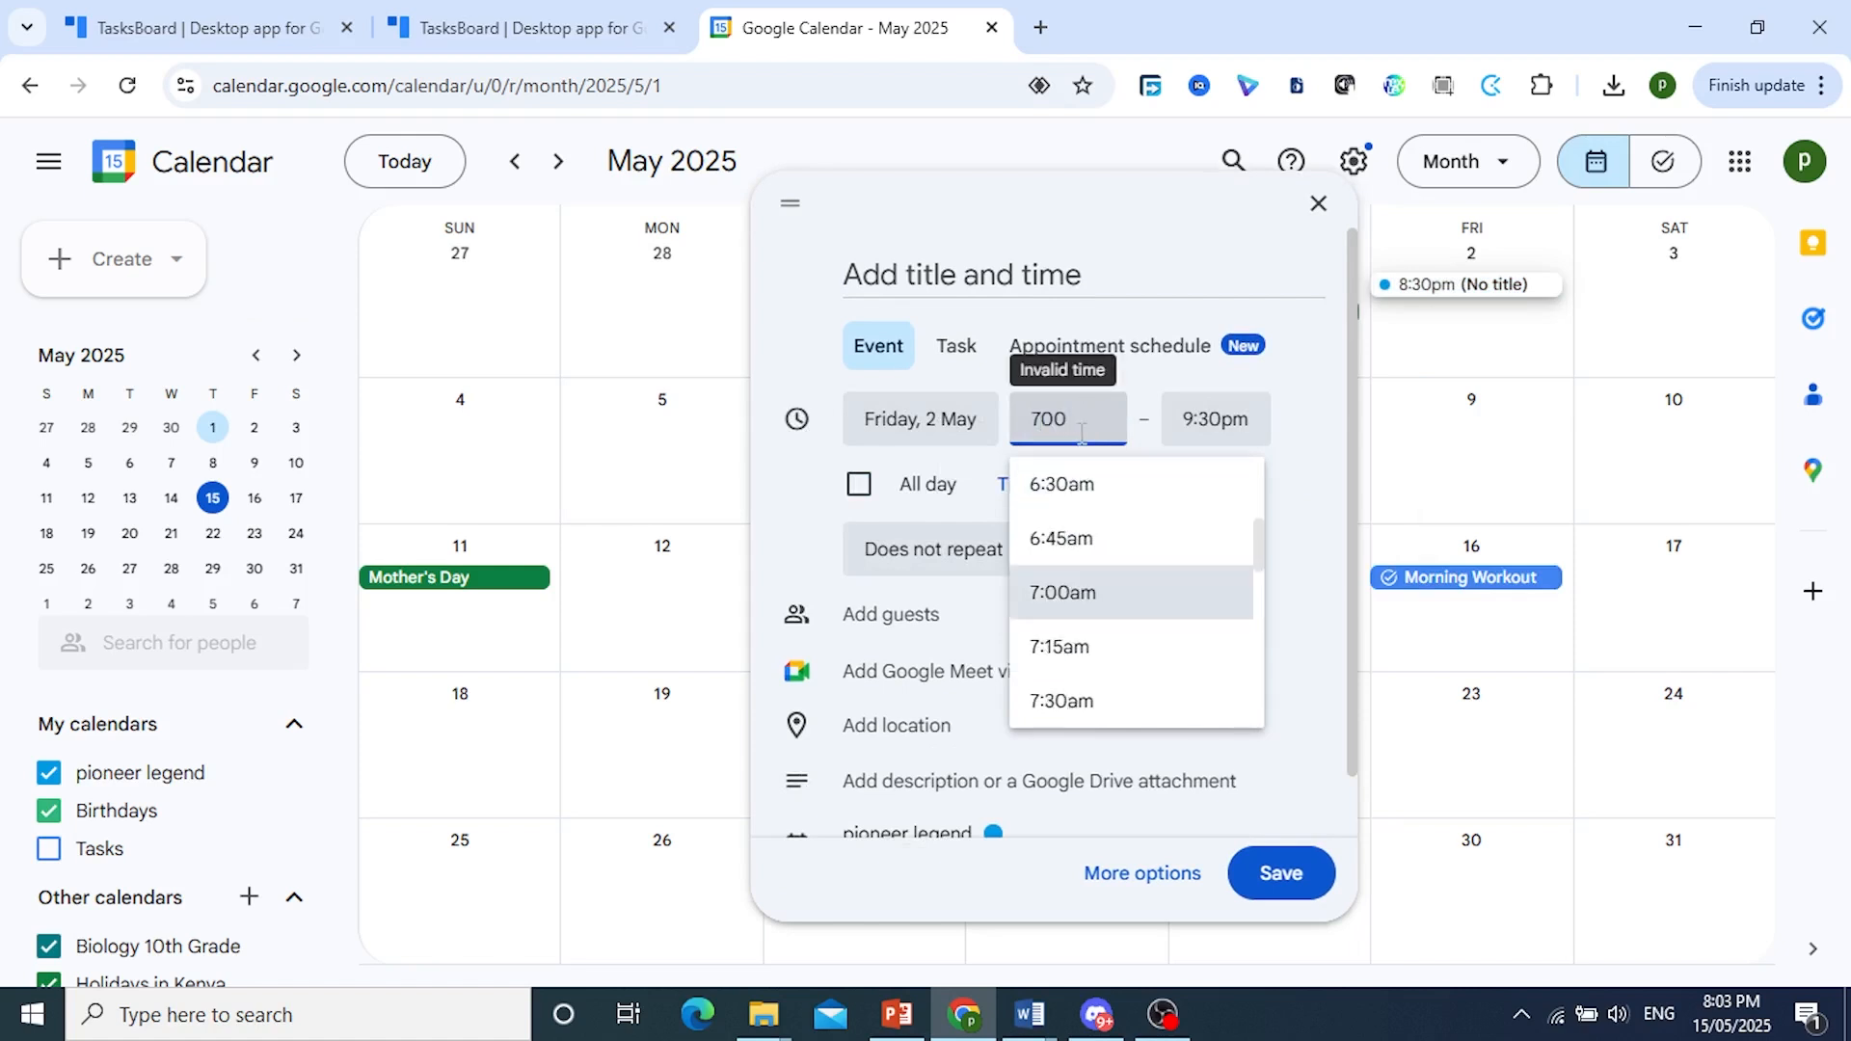
{"action": "left_click", "coordinate": [1087, 579]}
{"action": "left_click", "coordinate": [957, 345]}
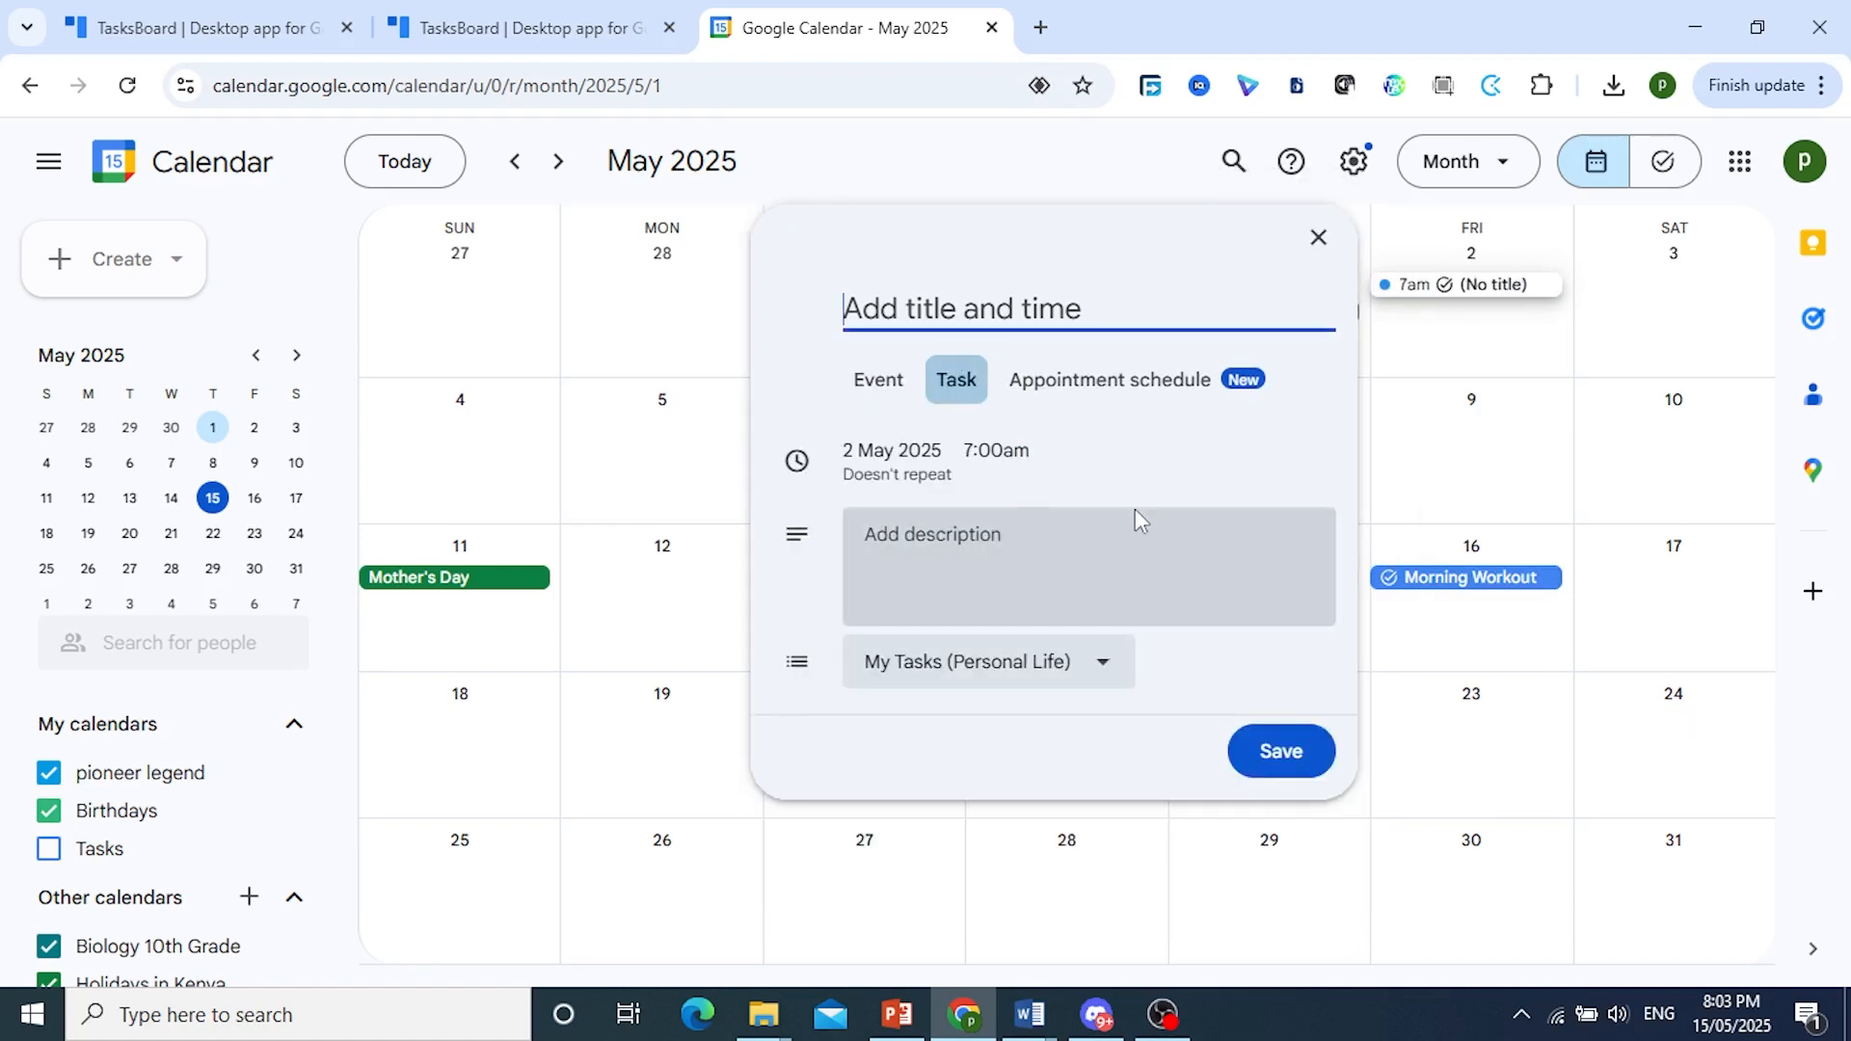
Step: Make the new untitled task repeat every weekday (Monday to Friday) and save it in My Tasks (Personal Life)
{"action": "left_click", "coordinate": [916, 484]}
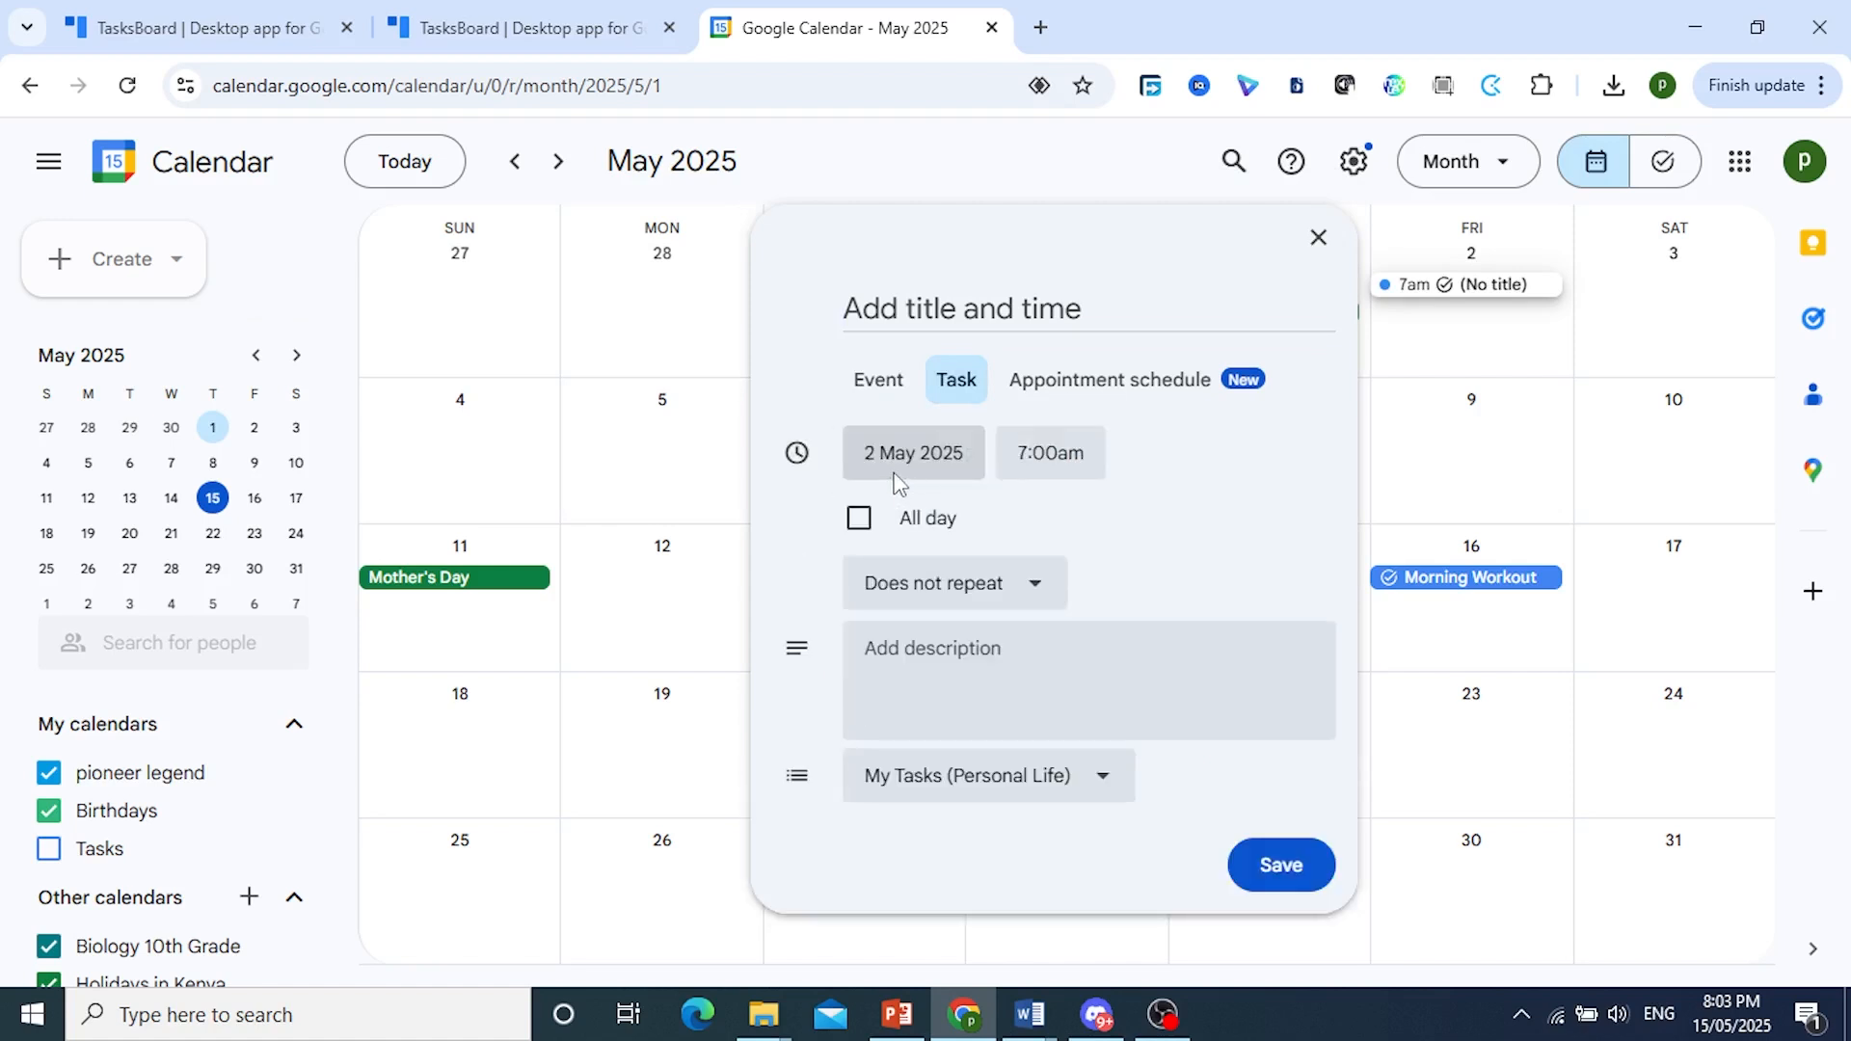
{"action": "left_click", "coordinate": [986, 564]}
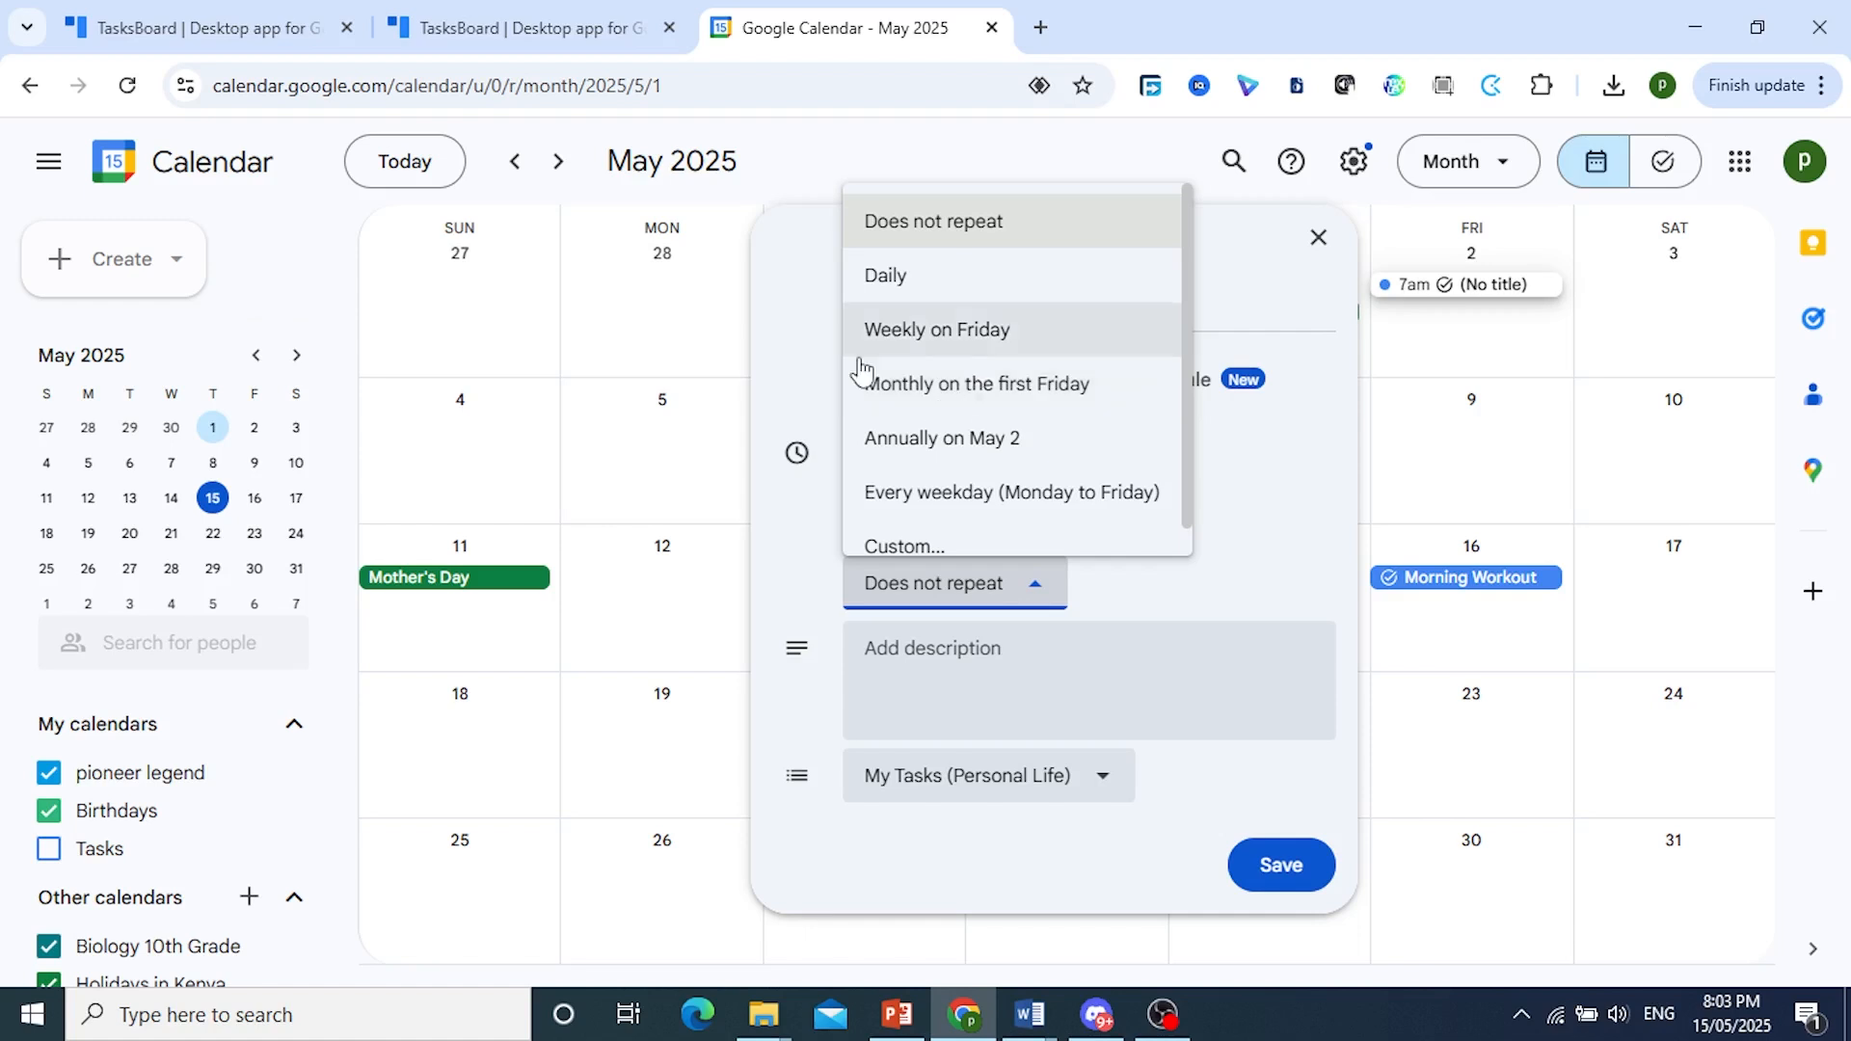
{"action": "left_click", "coordinate": [961, 490]}
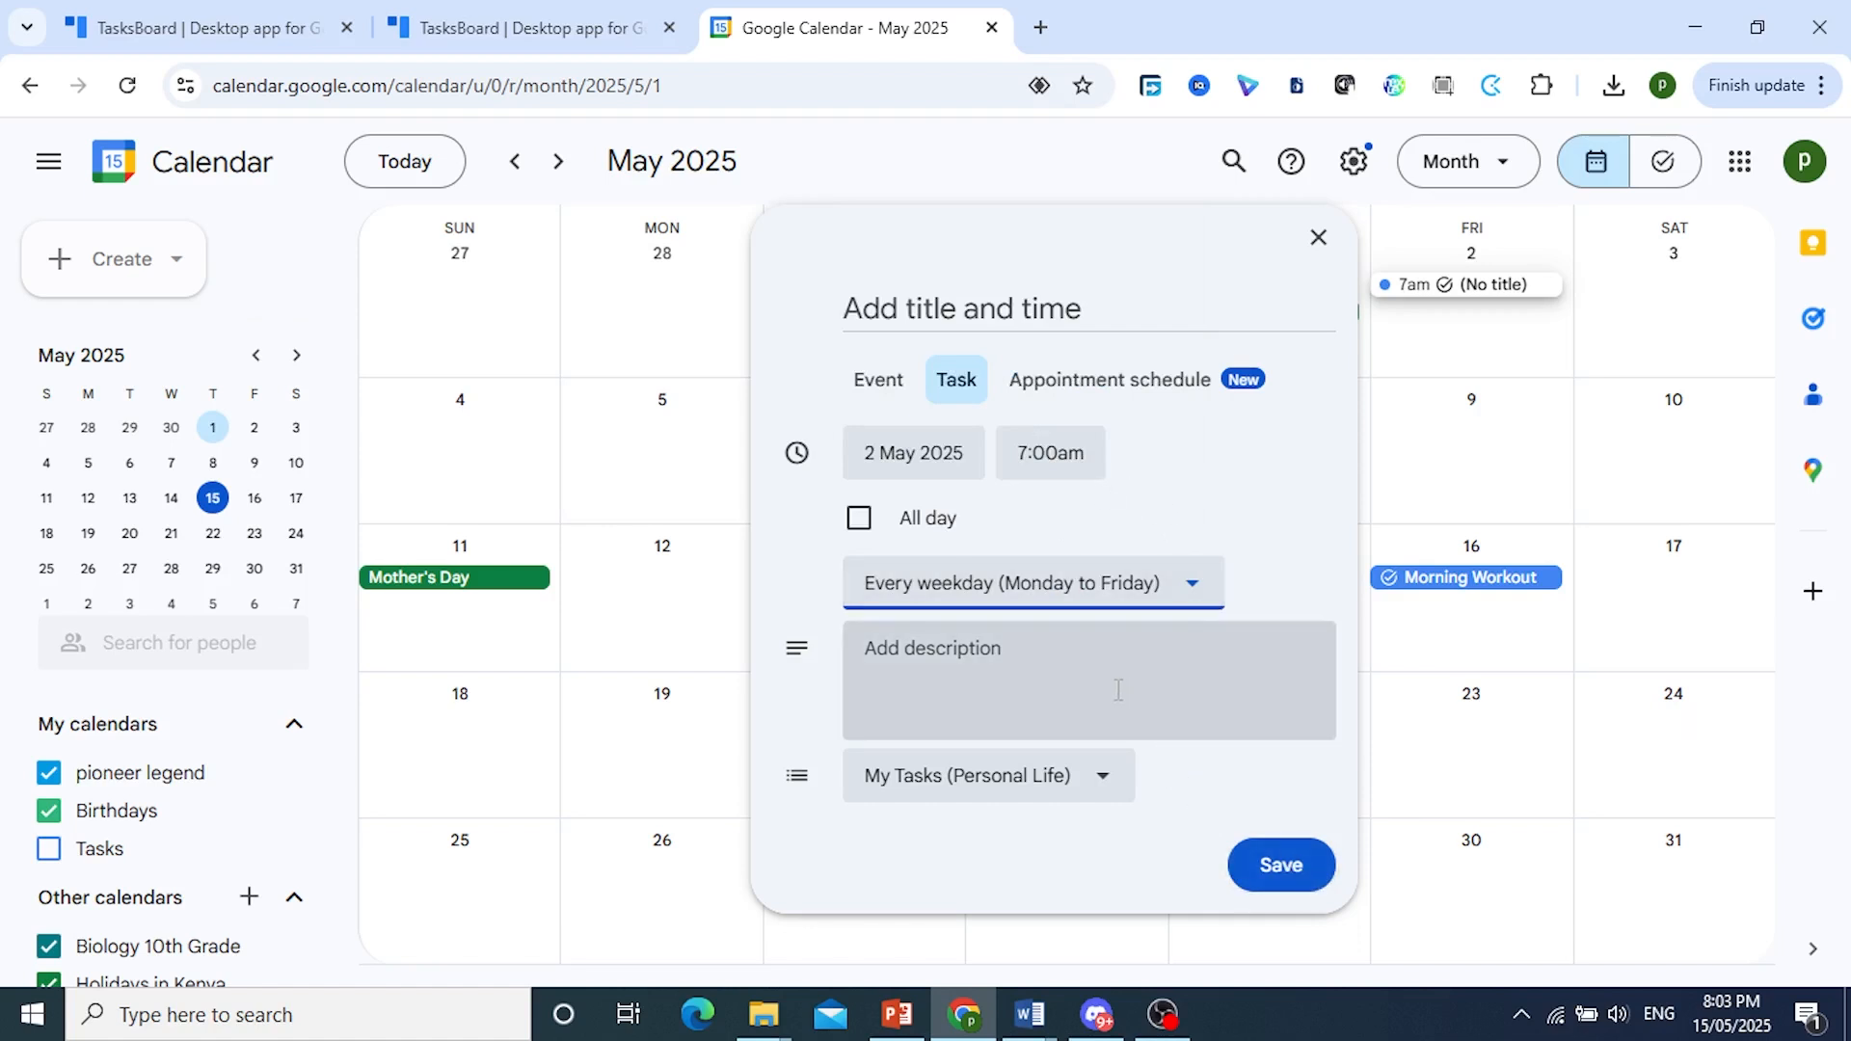
{"action": "left_click", "coordinate": [995, 666]}
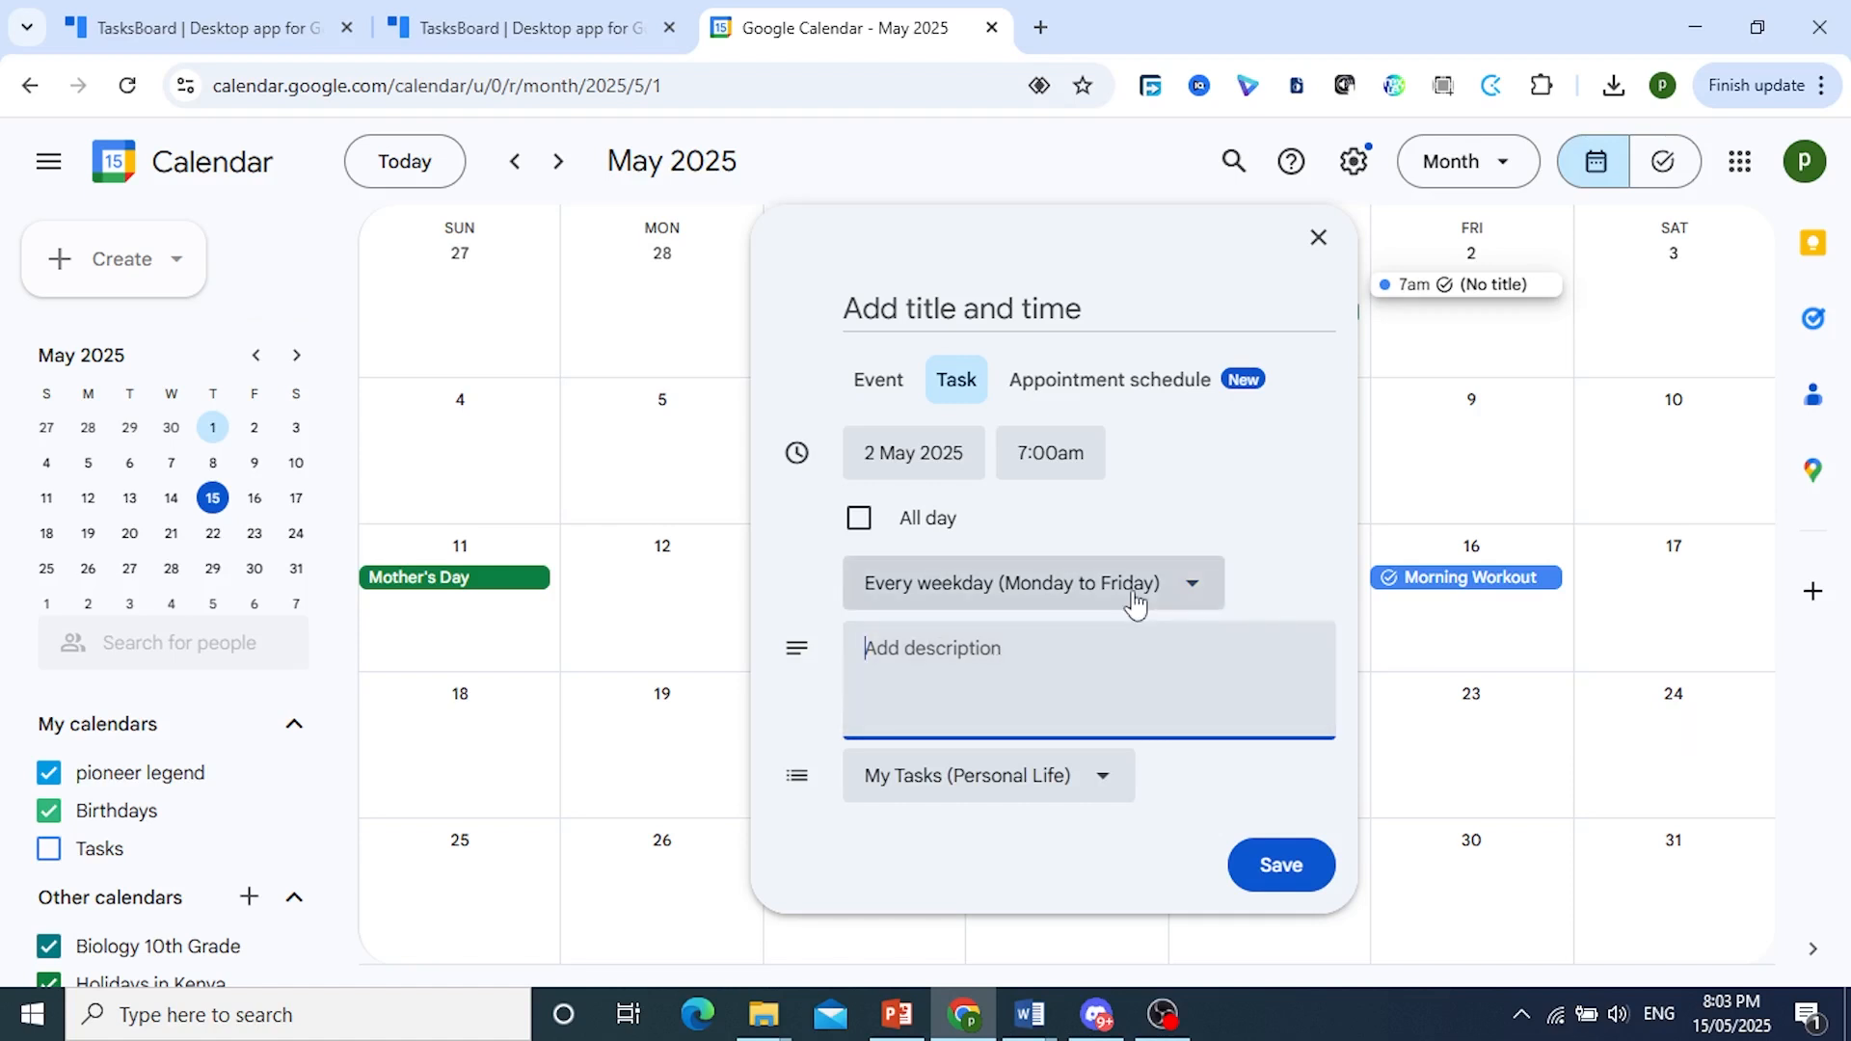
{"action": "left_click", "coordinate": [1285, 873]}
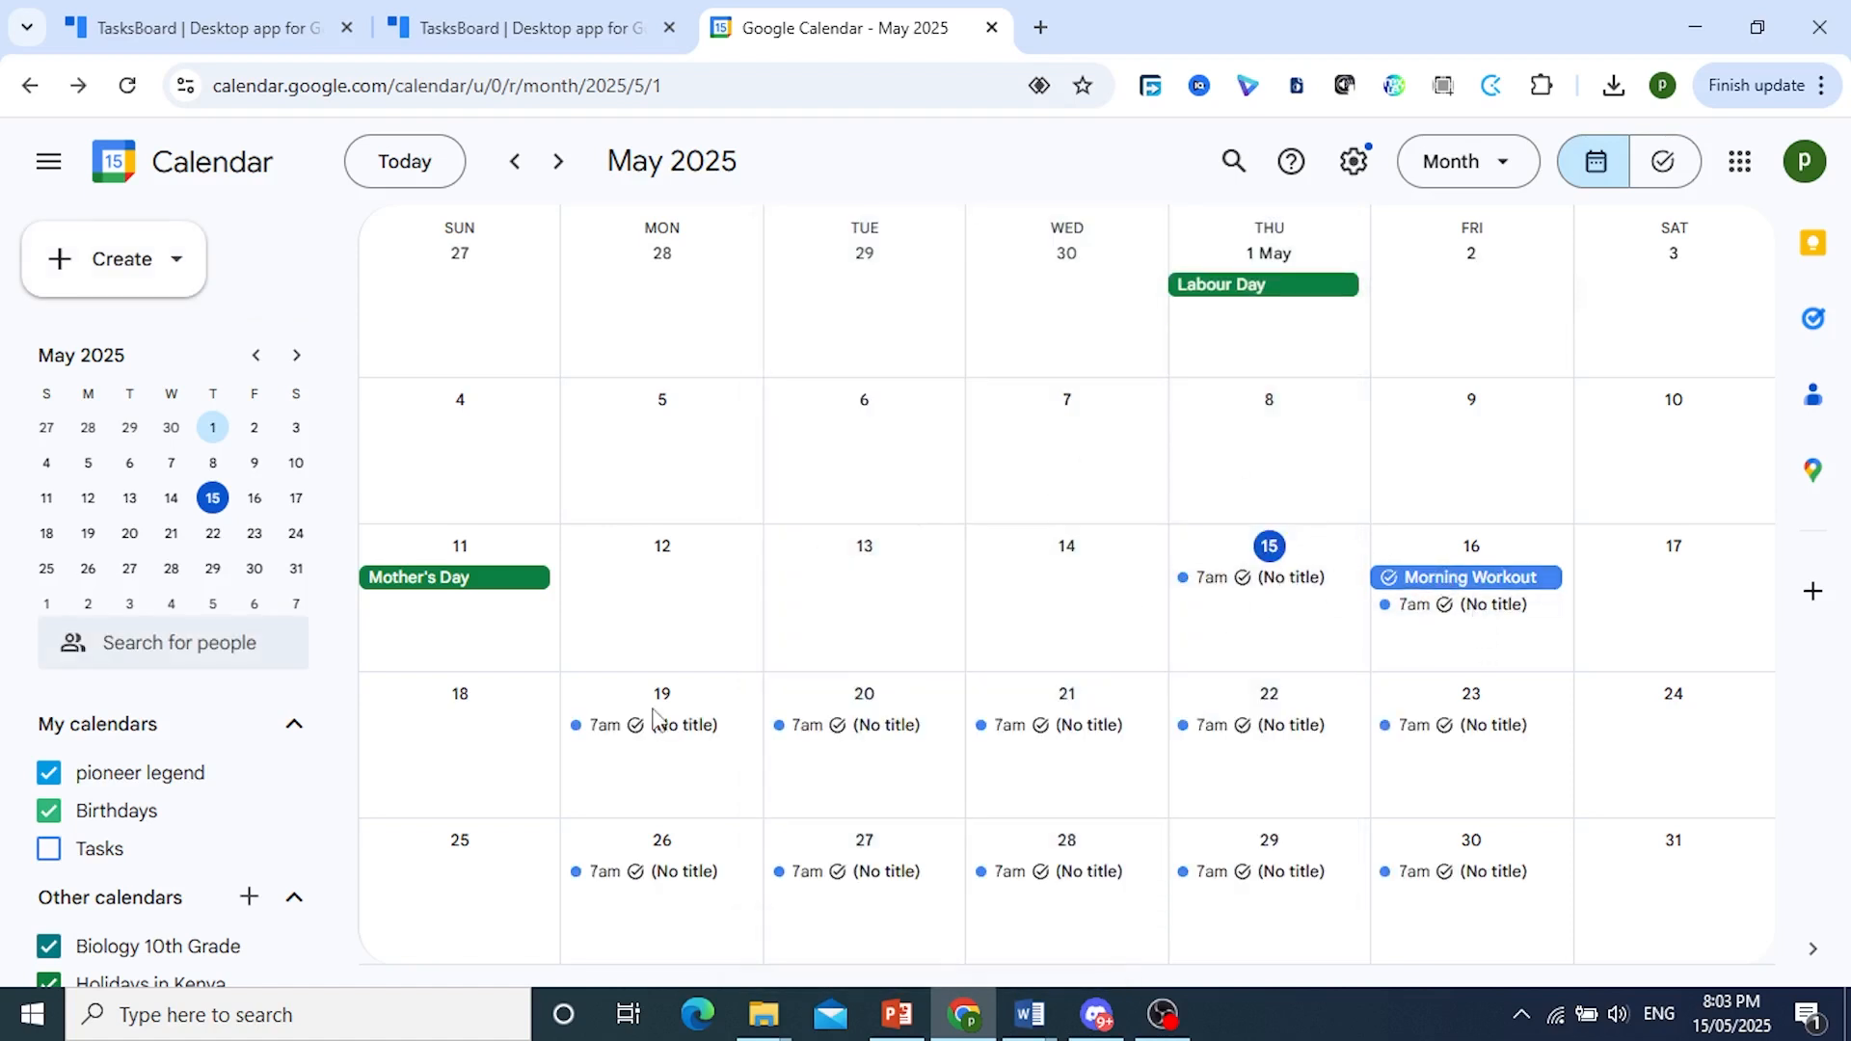
Step: Check the untitled 16 May task's details, and refresh the main board in TasksBoard to see whether the repeating task syncs
{"action": "left_click", "coordinate": [1410, 606]}
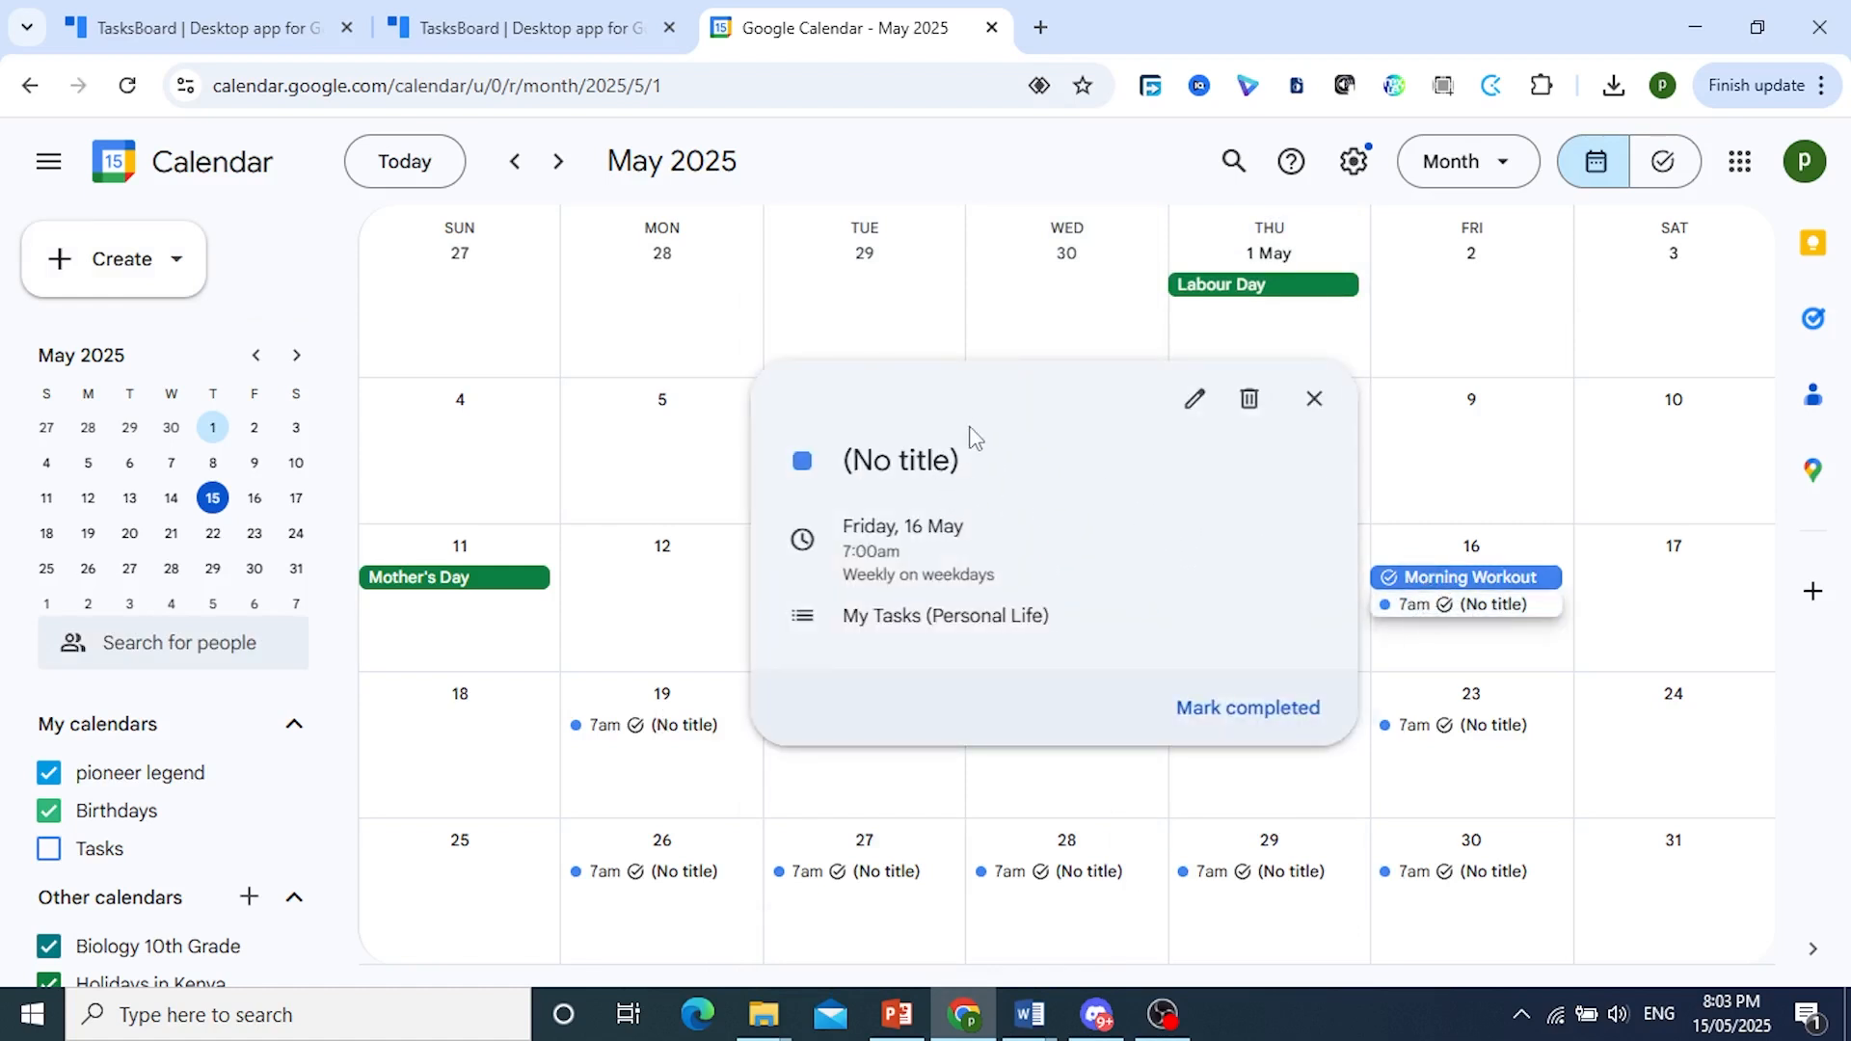
{"action": "left_click", "coordinate": [632, 414]}
{"action": "left_click", "coordinate": [410, 6]}
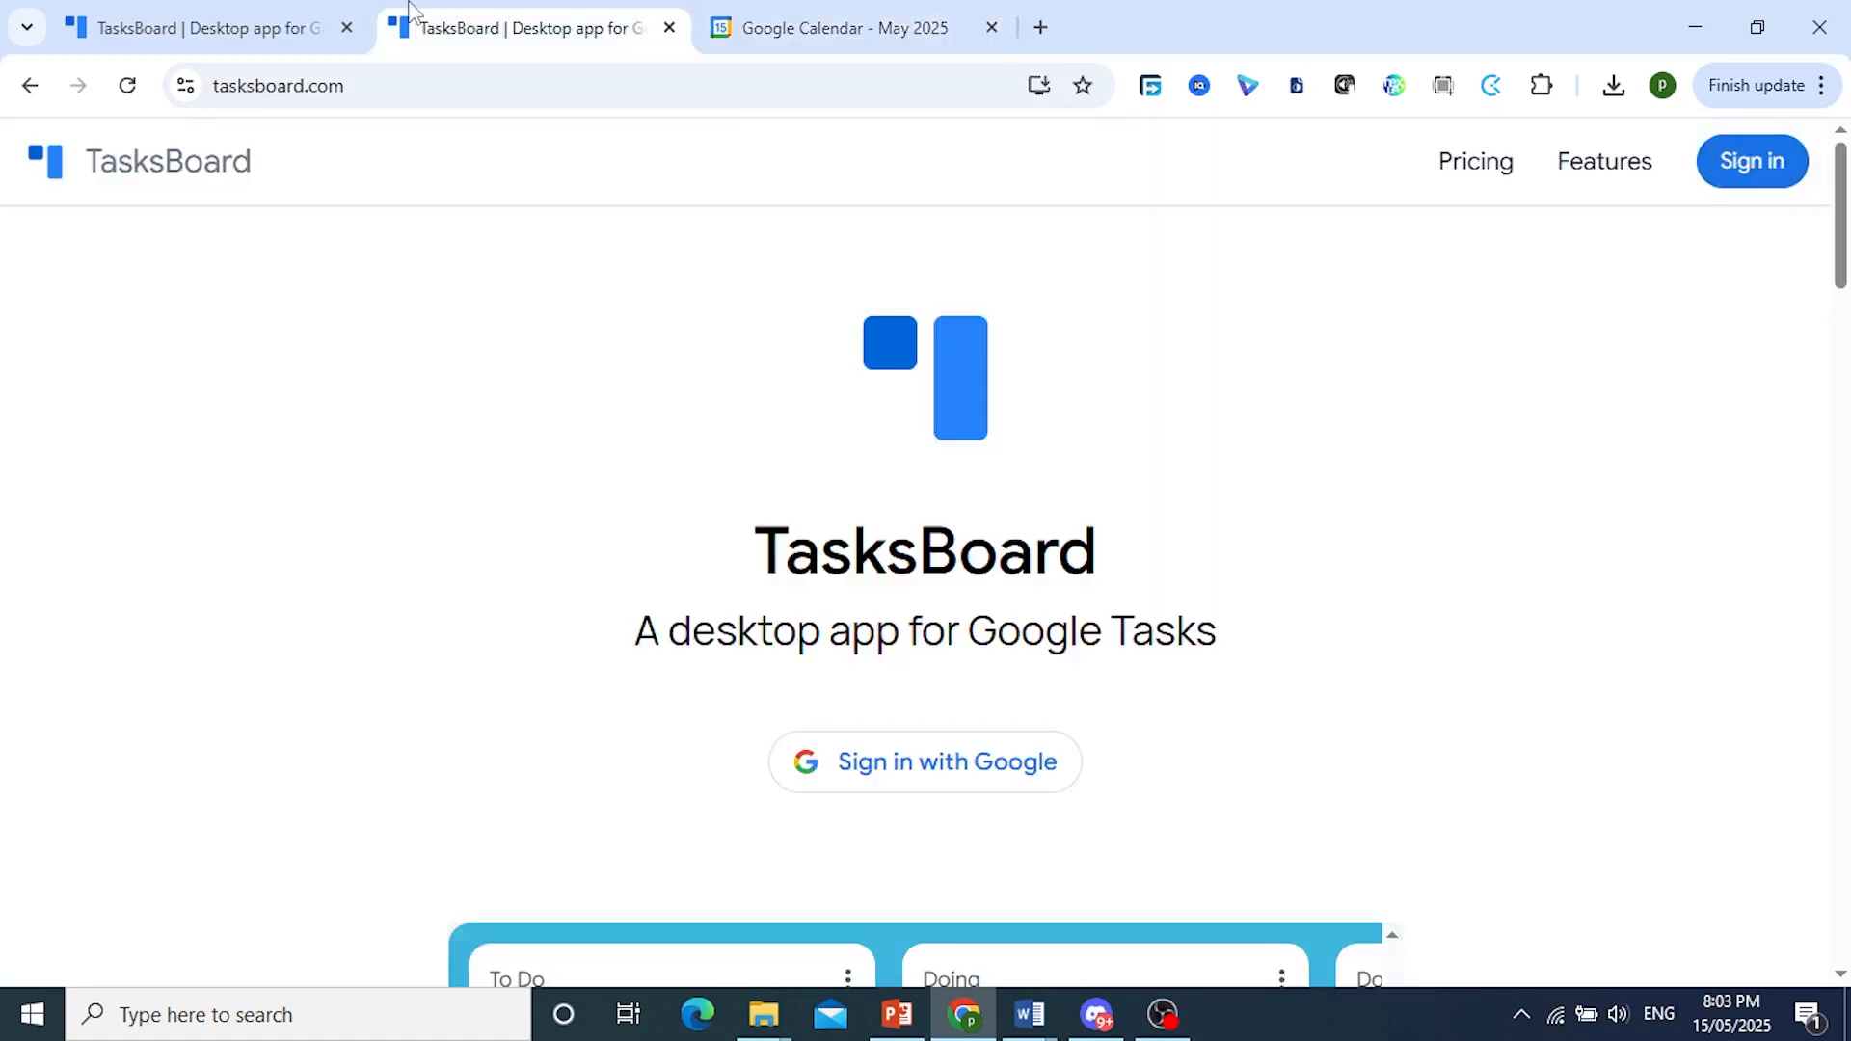
{"action": "left_click", "coordinate": [246, 26]}
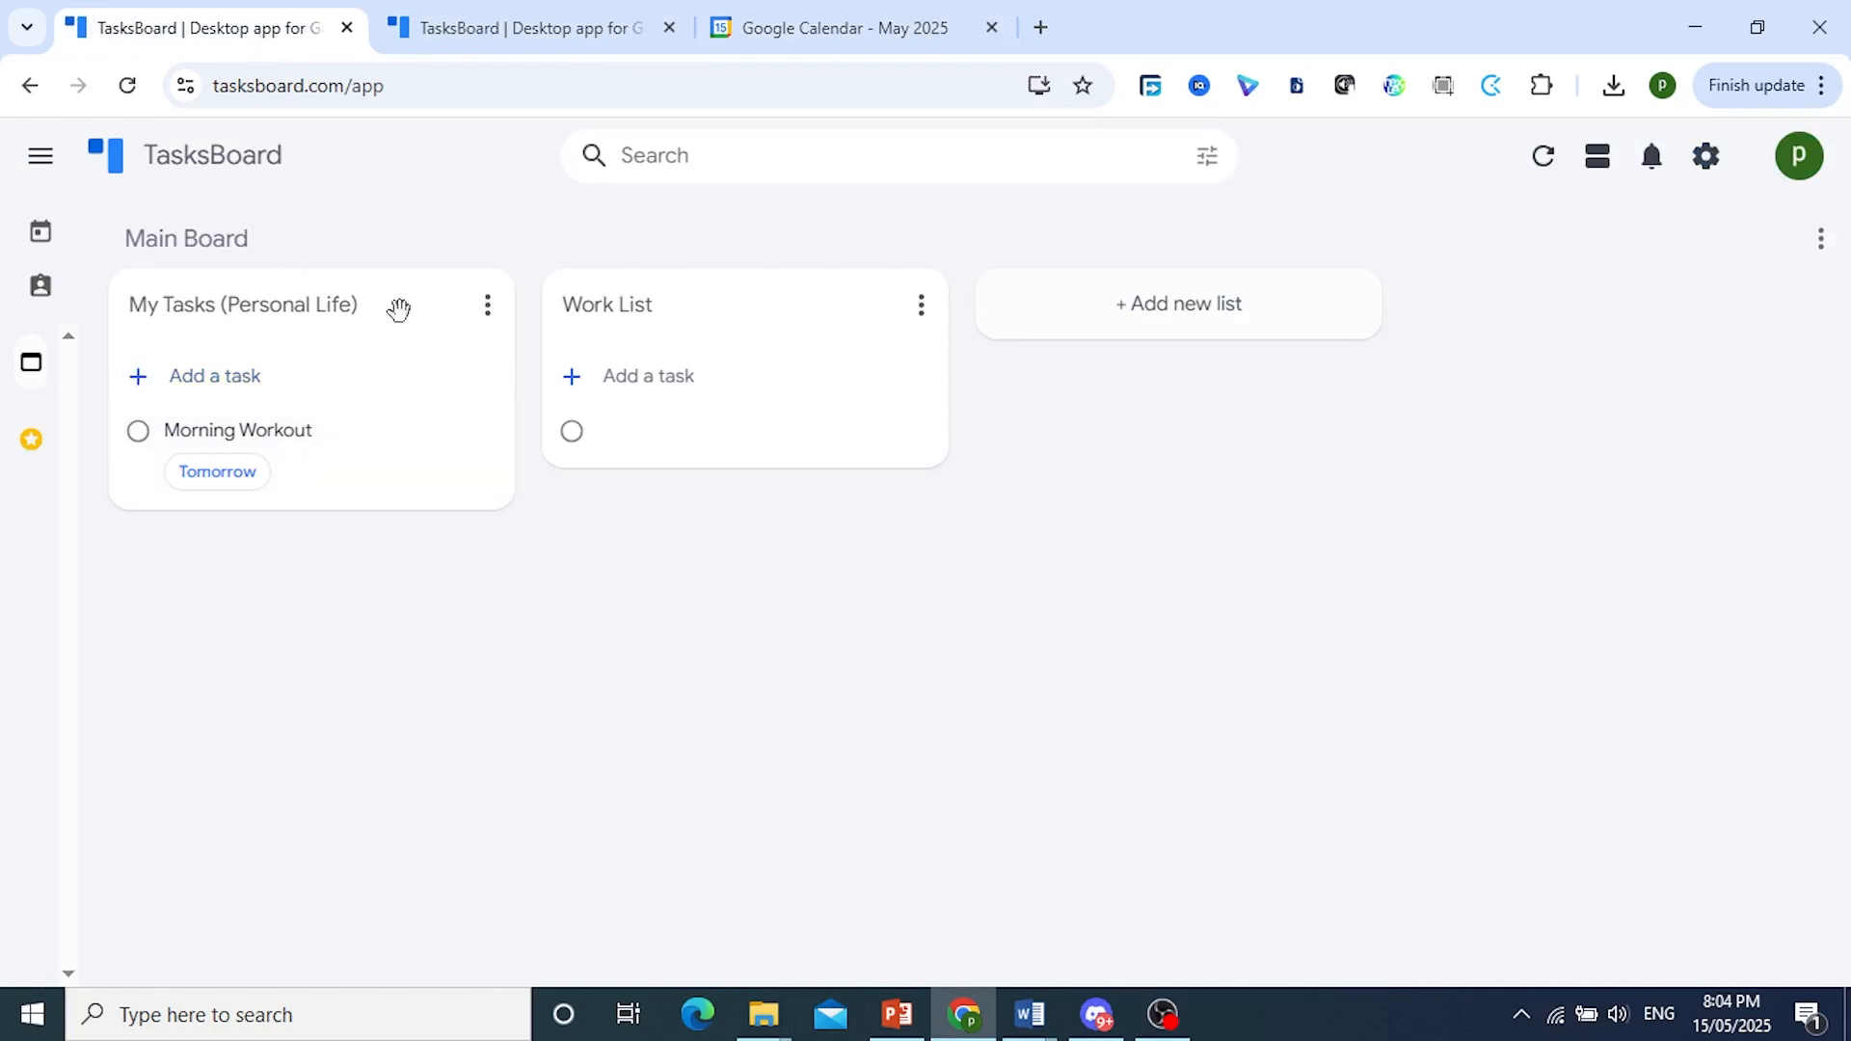
{"action": "left_click", "coordinate": [1543, 167]}
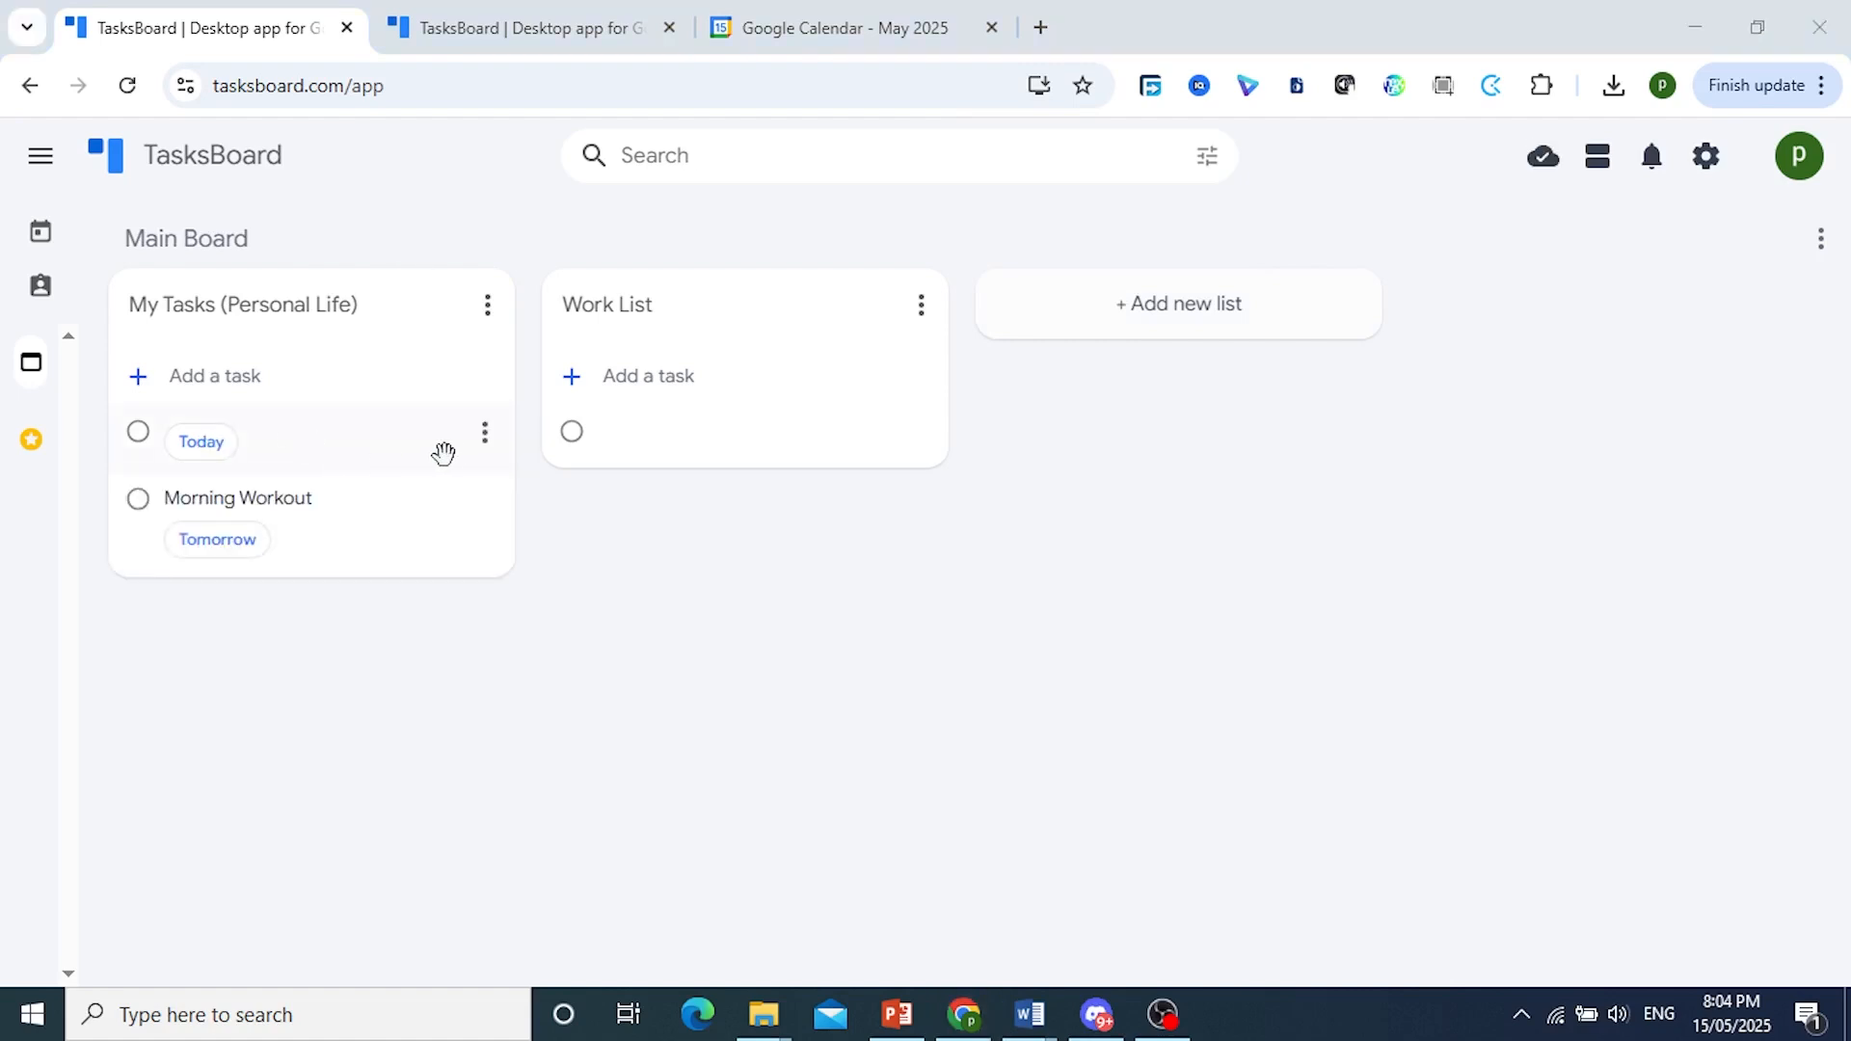
Step: Switch to Google Calendar and set the 16 May Morning Workout task to repeat every weekday (Monday to Friday)
{"action": "left_click", "coordinate": [797, 21]}
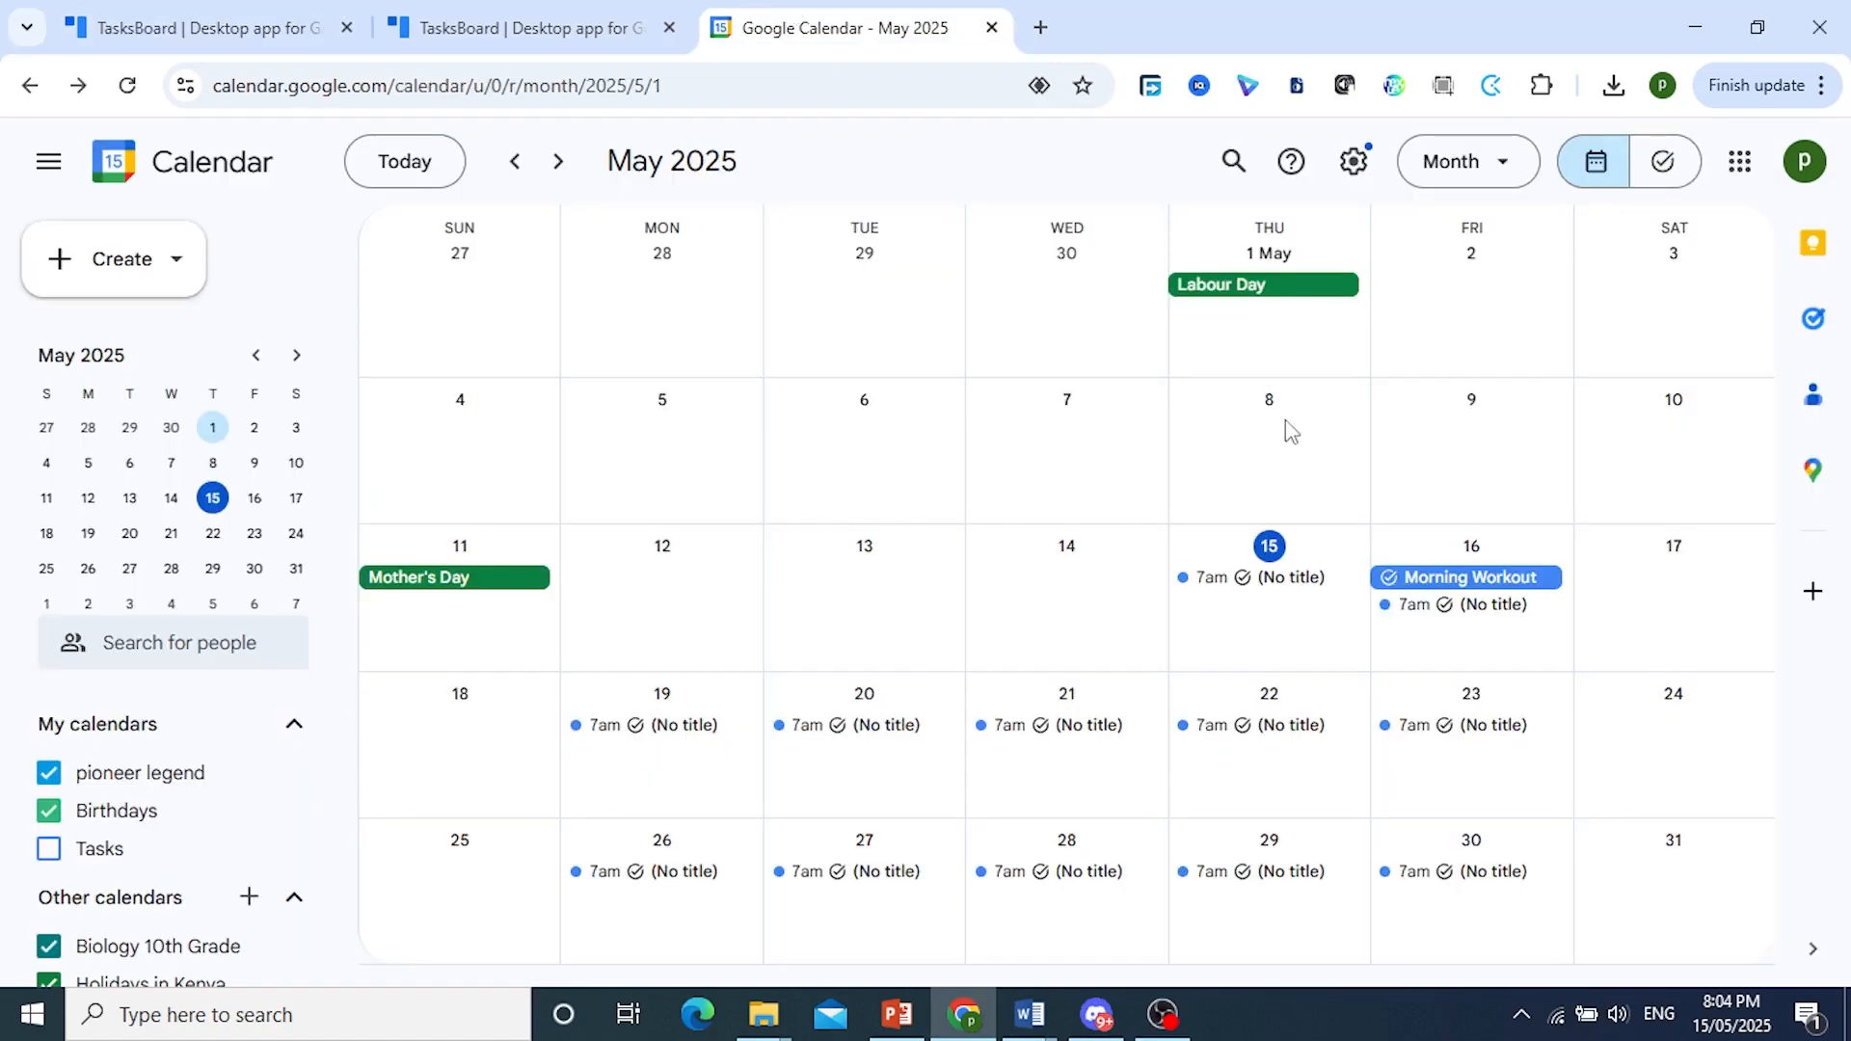
{"action": "left_click", "coordinate": [1430, 608]}
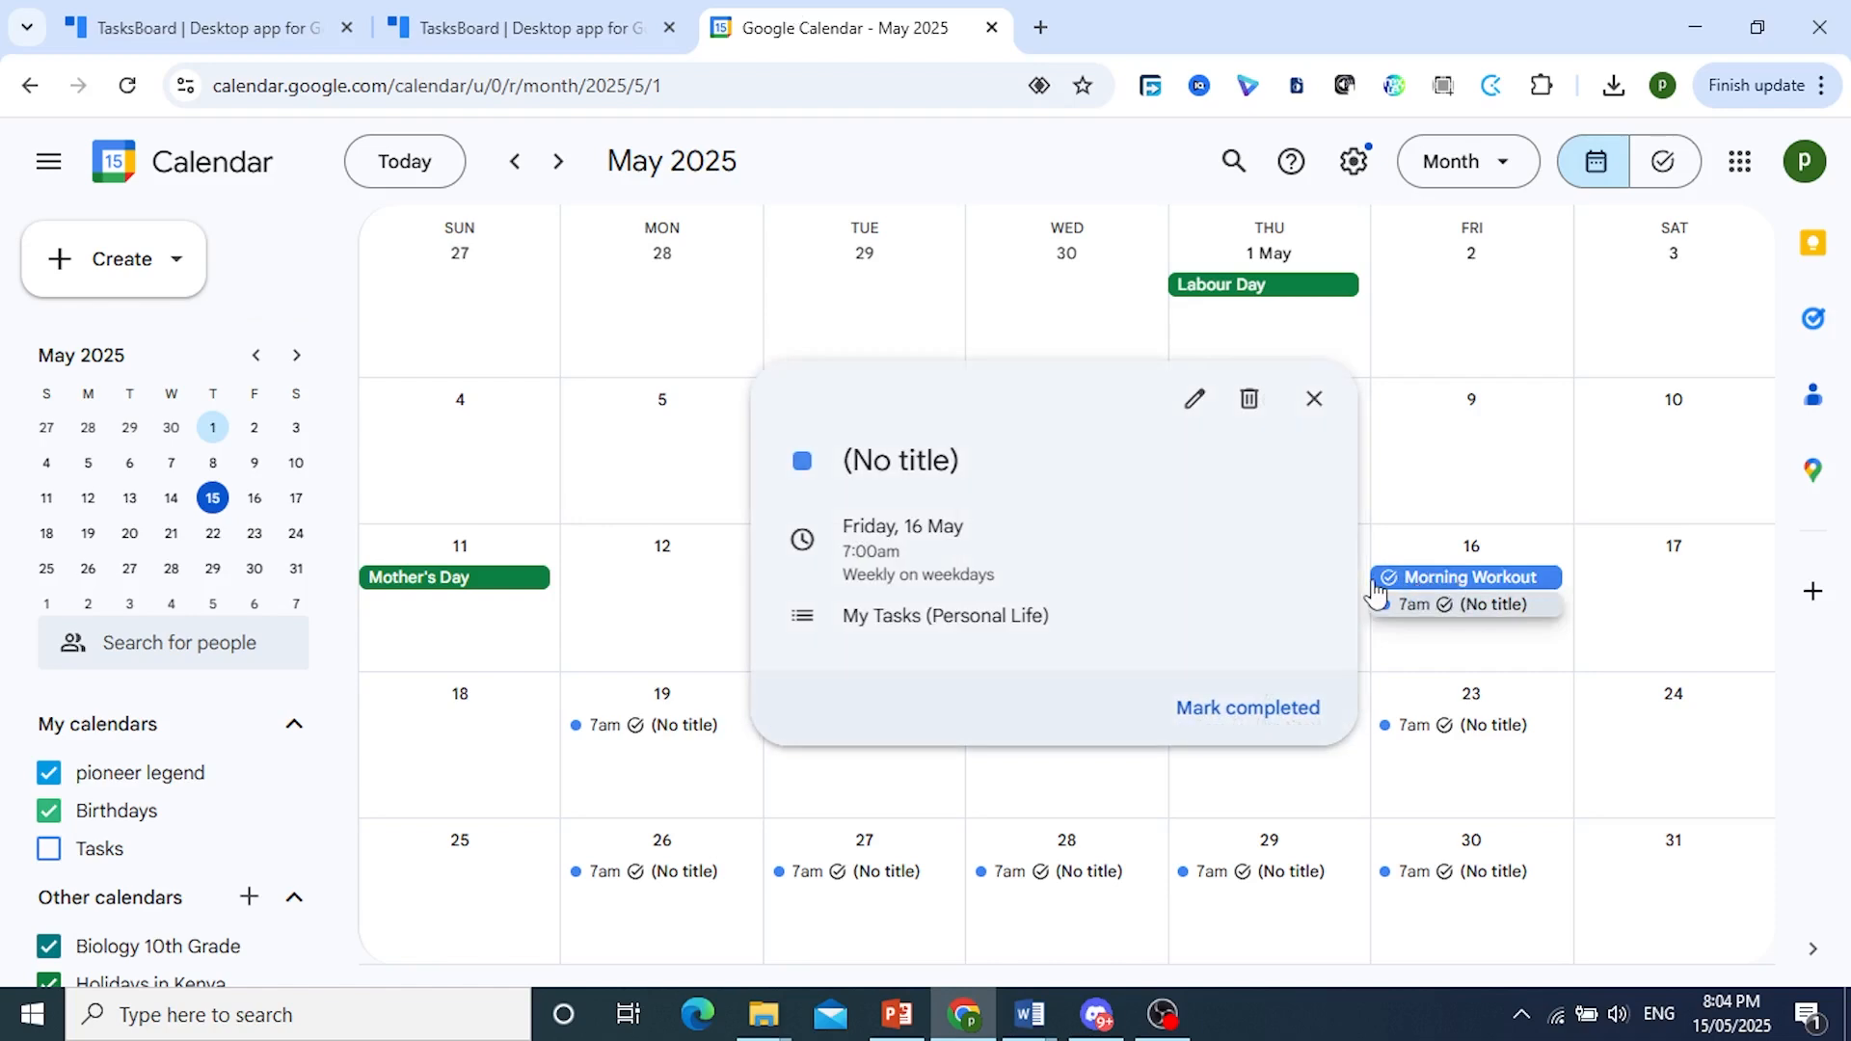
{"action": "left_click", "coordinate": [1472, 578]}
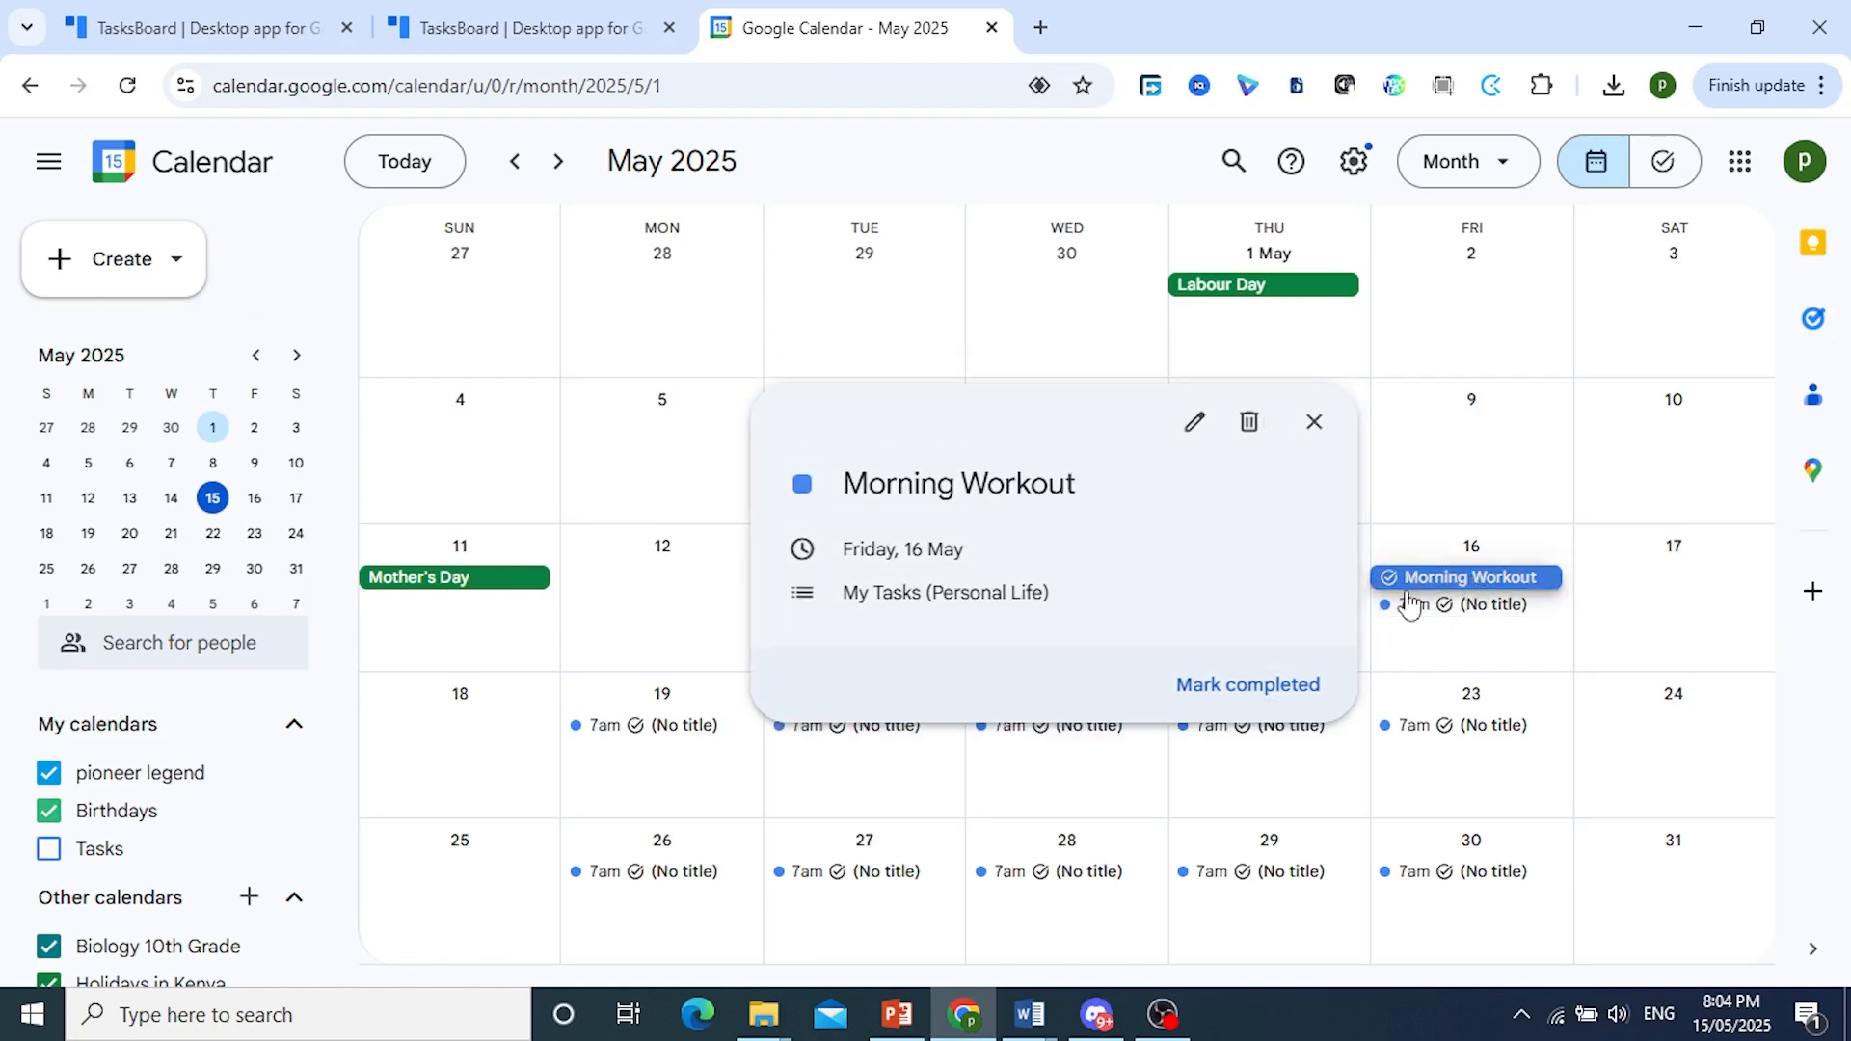
{"action": "left_click", "coordinate": [1194, 423]}
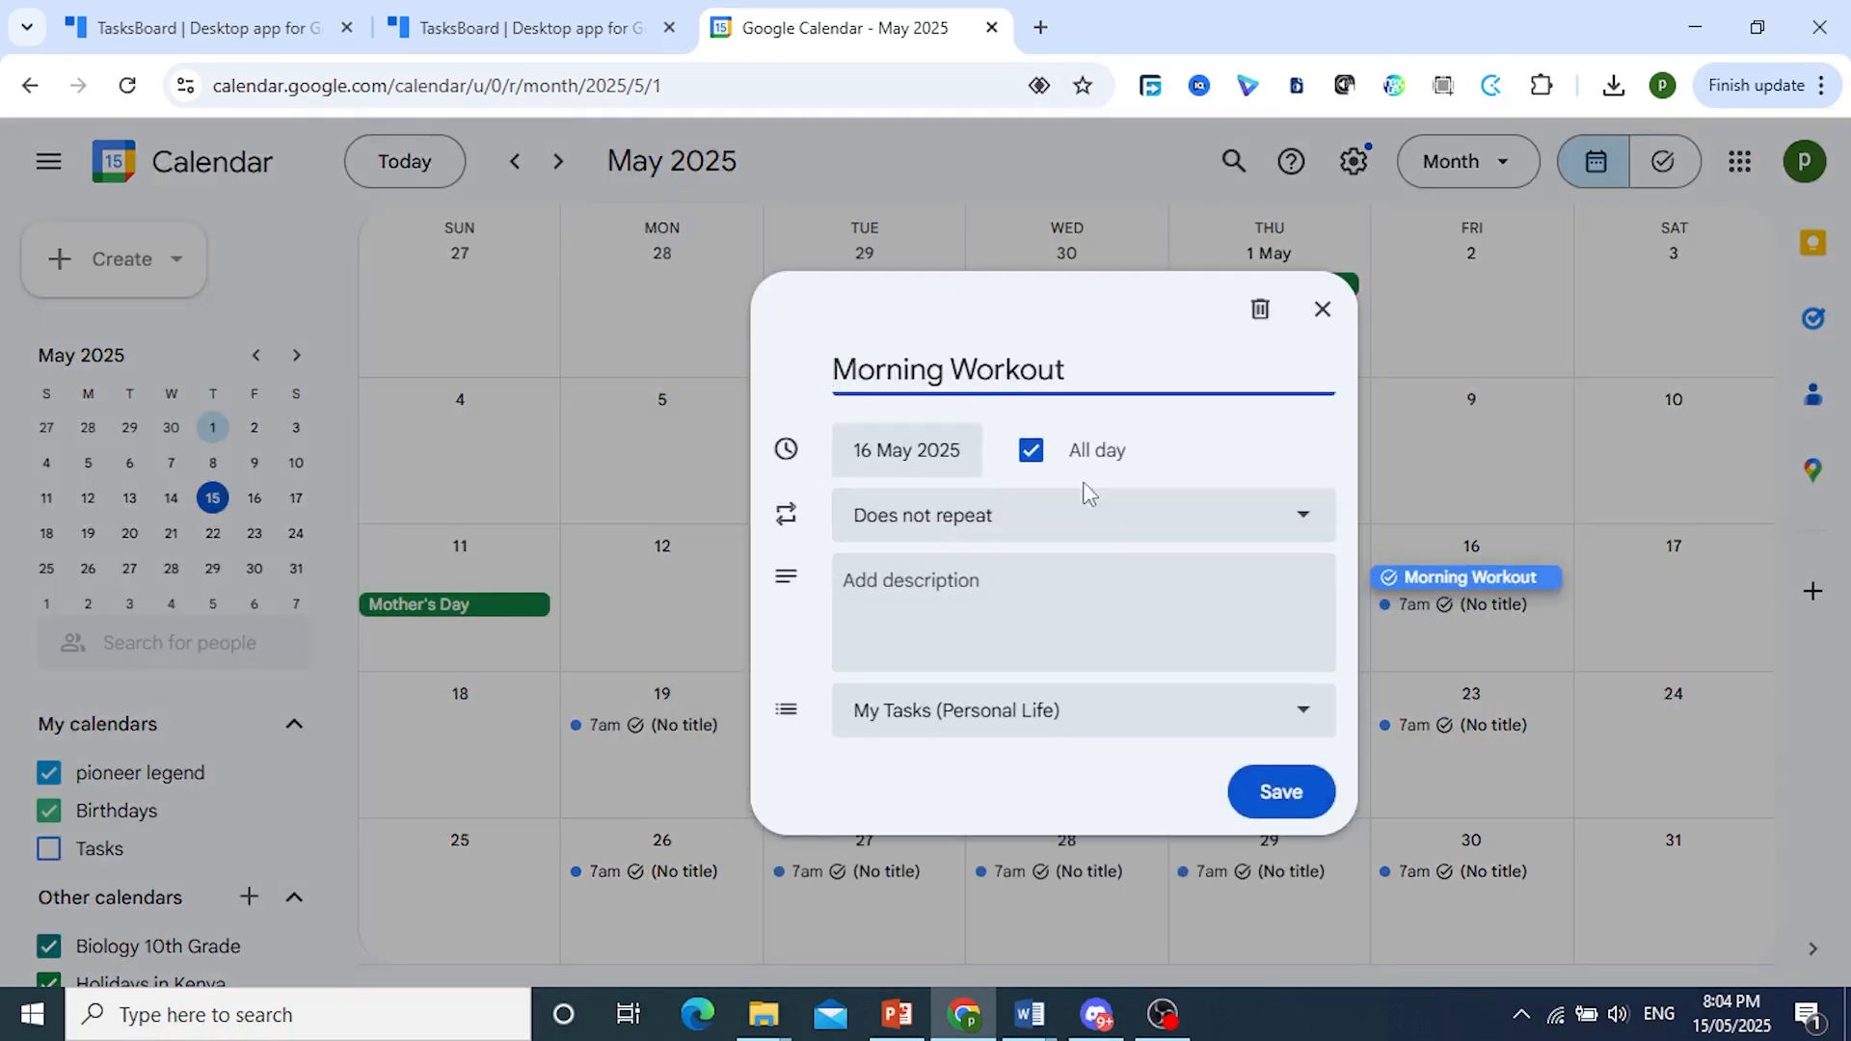
{"action": "left_click", "coordinate": [1062, 521]}
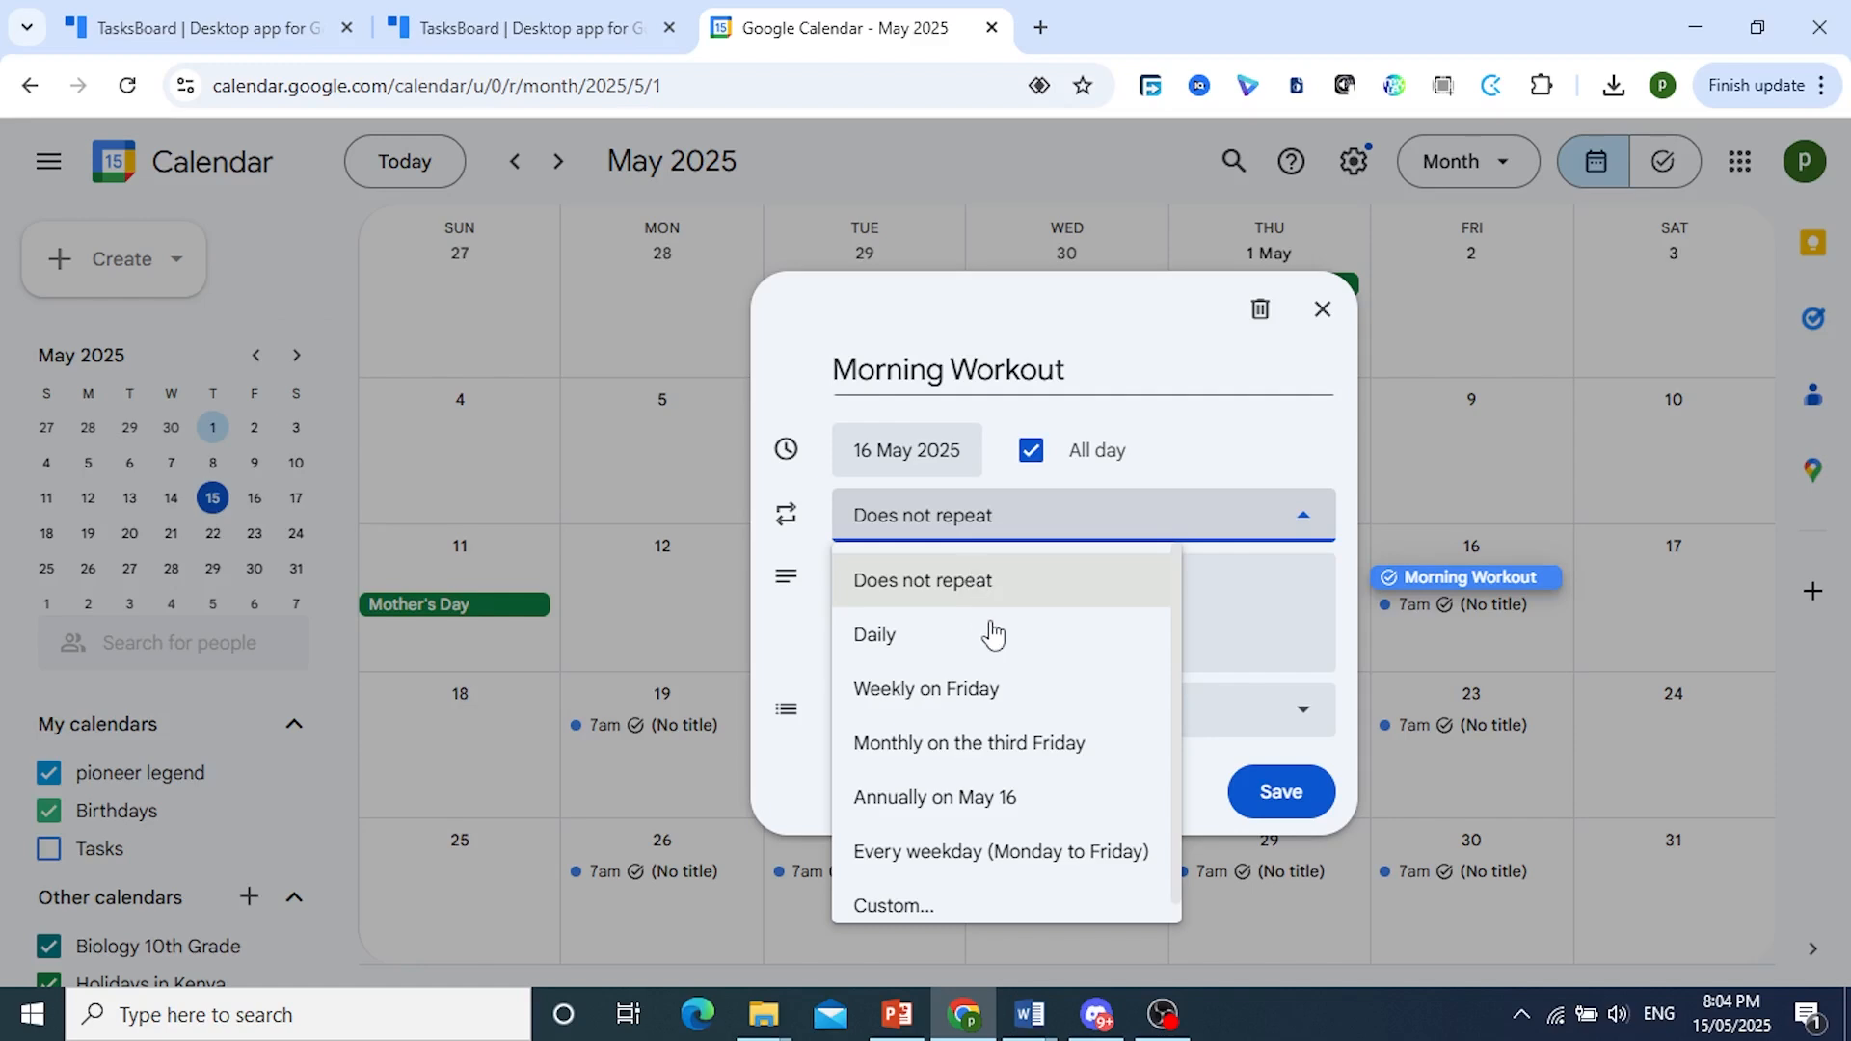
{"action": "left_click", "coordinate": [1022, 854]}
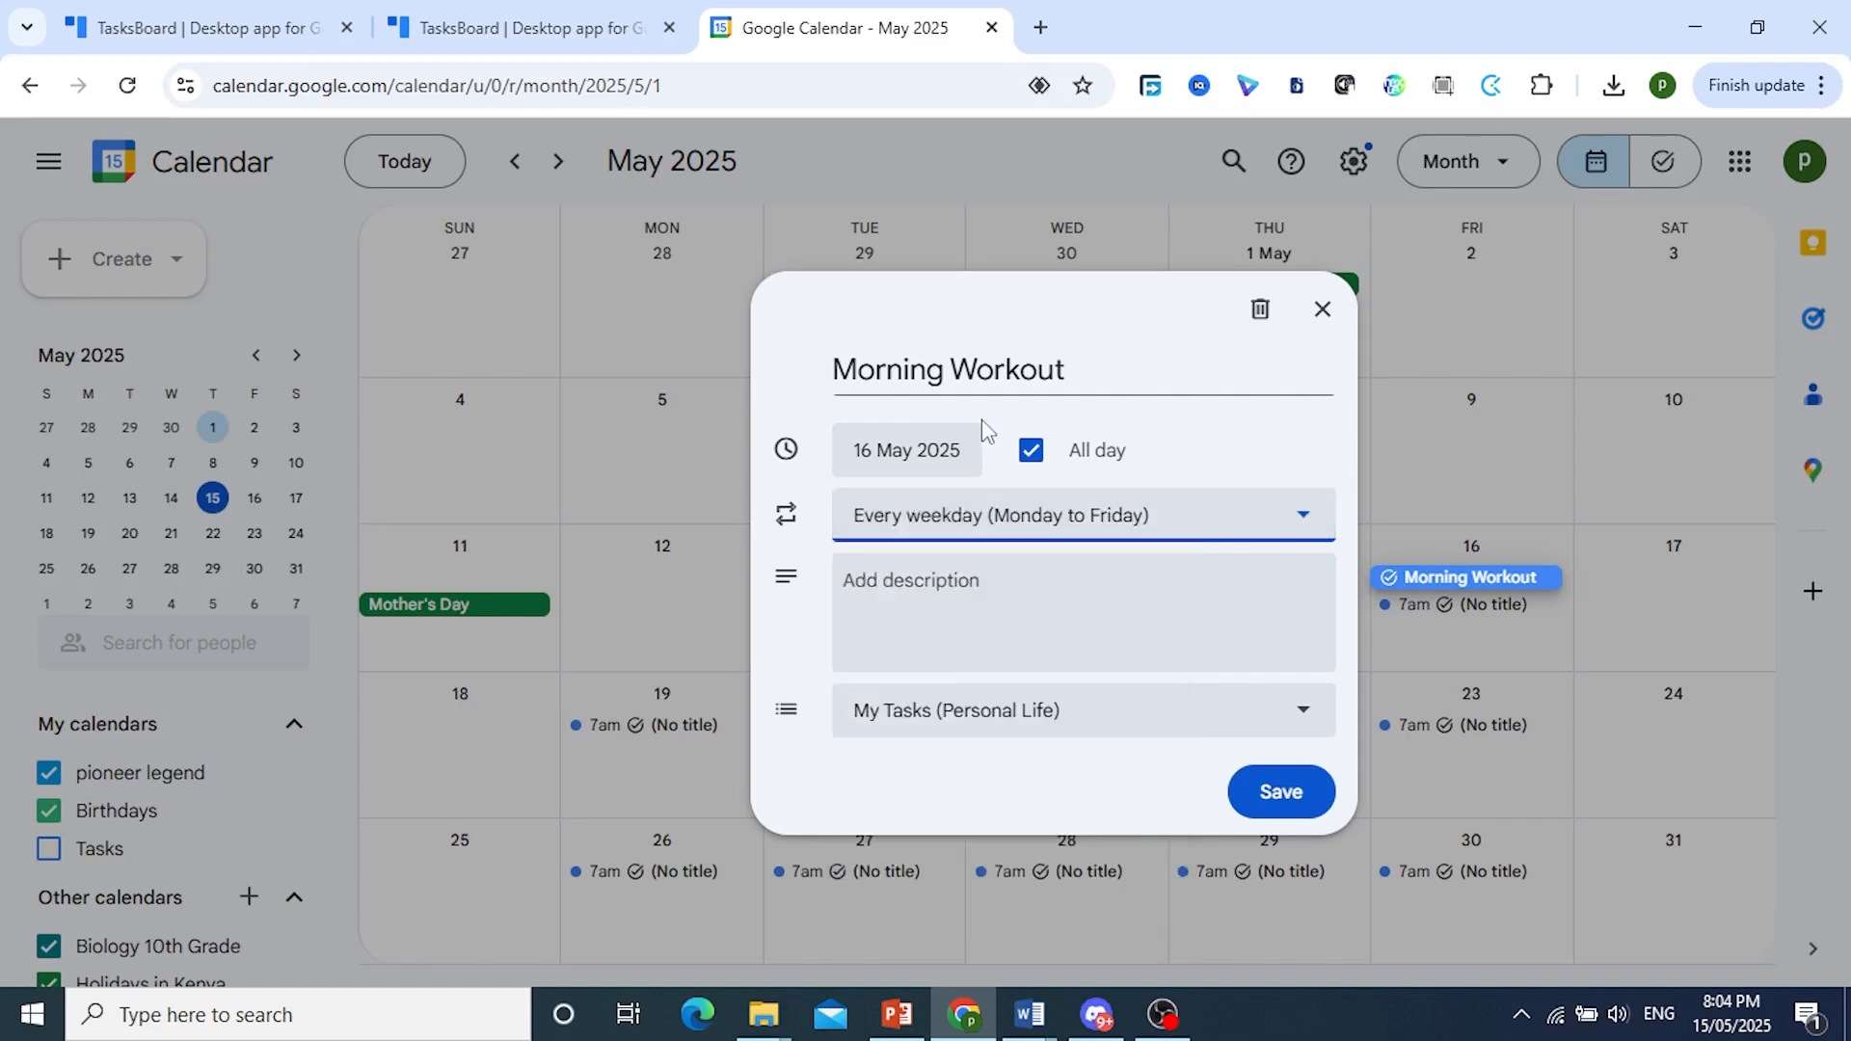
{"action": "left_click", "coordinate": [1280, 798]}
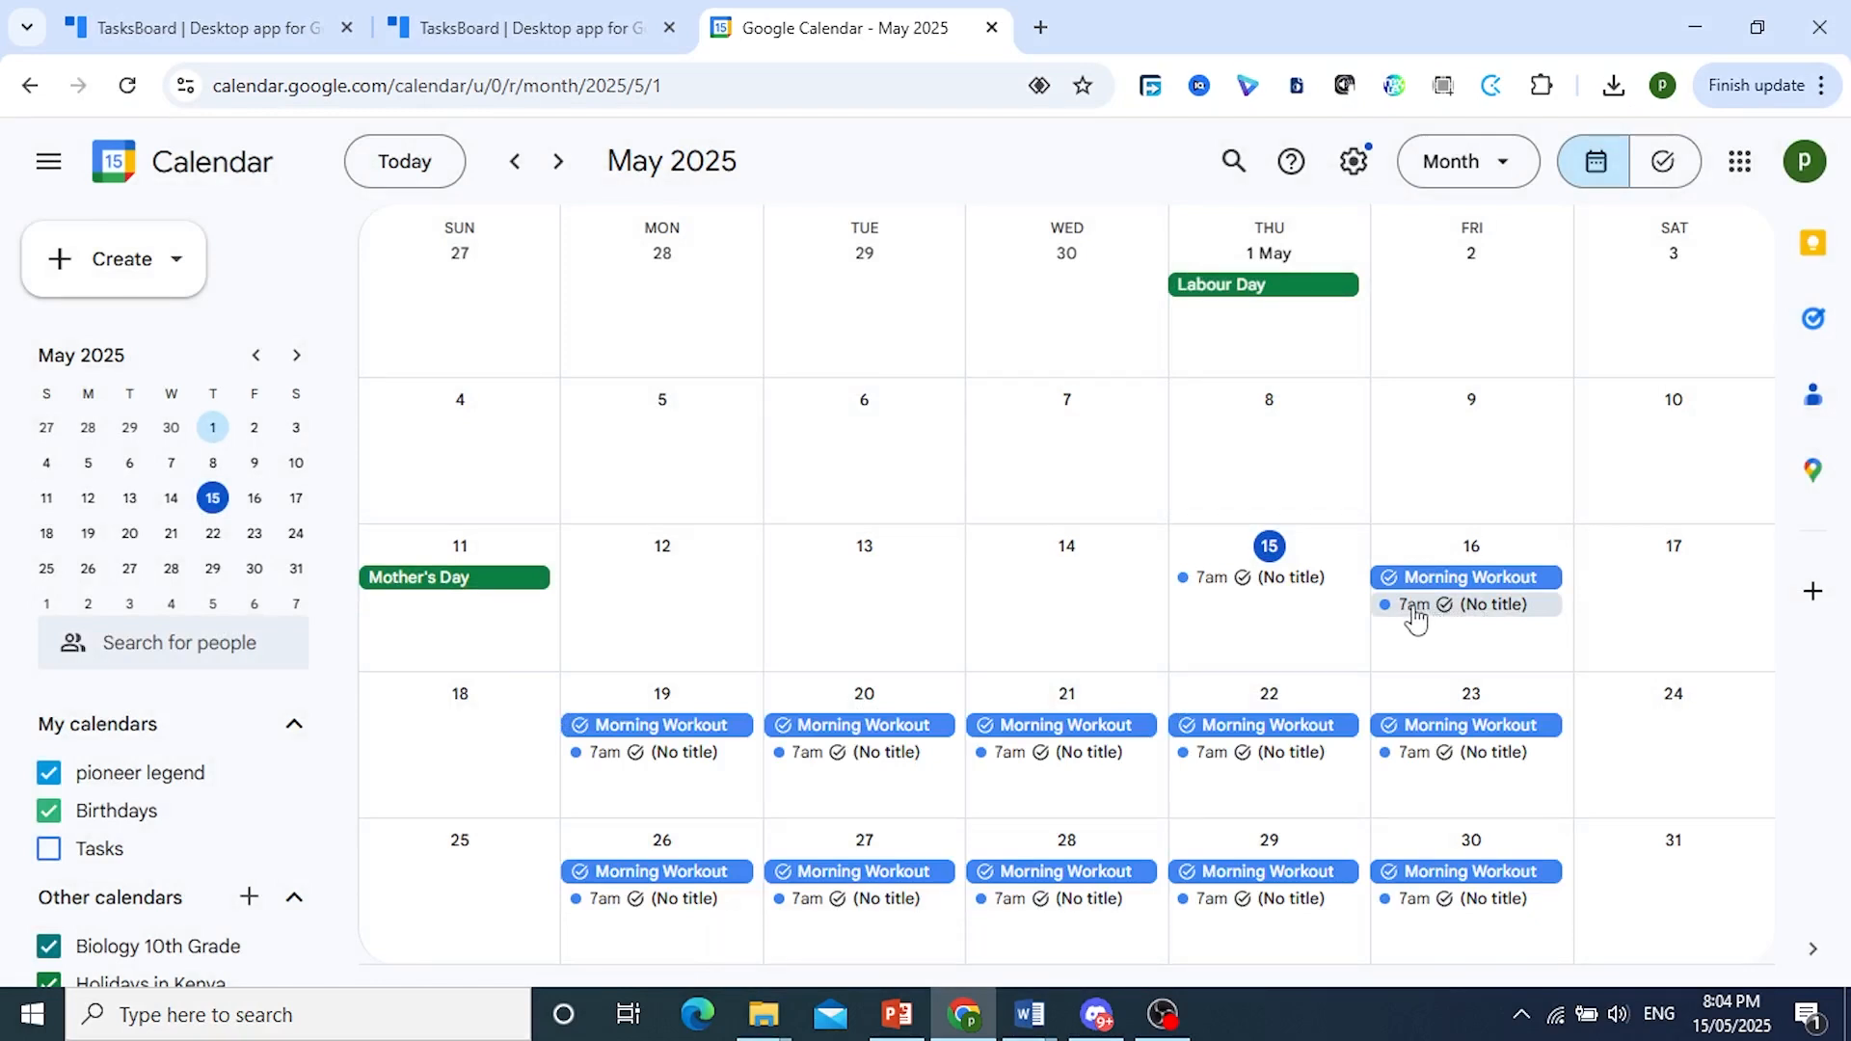
{"action": "left_click", "coordinate": [1414, 608]}
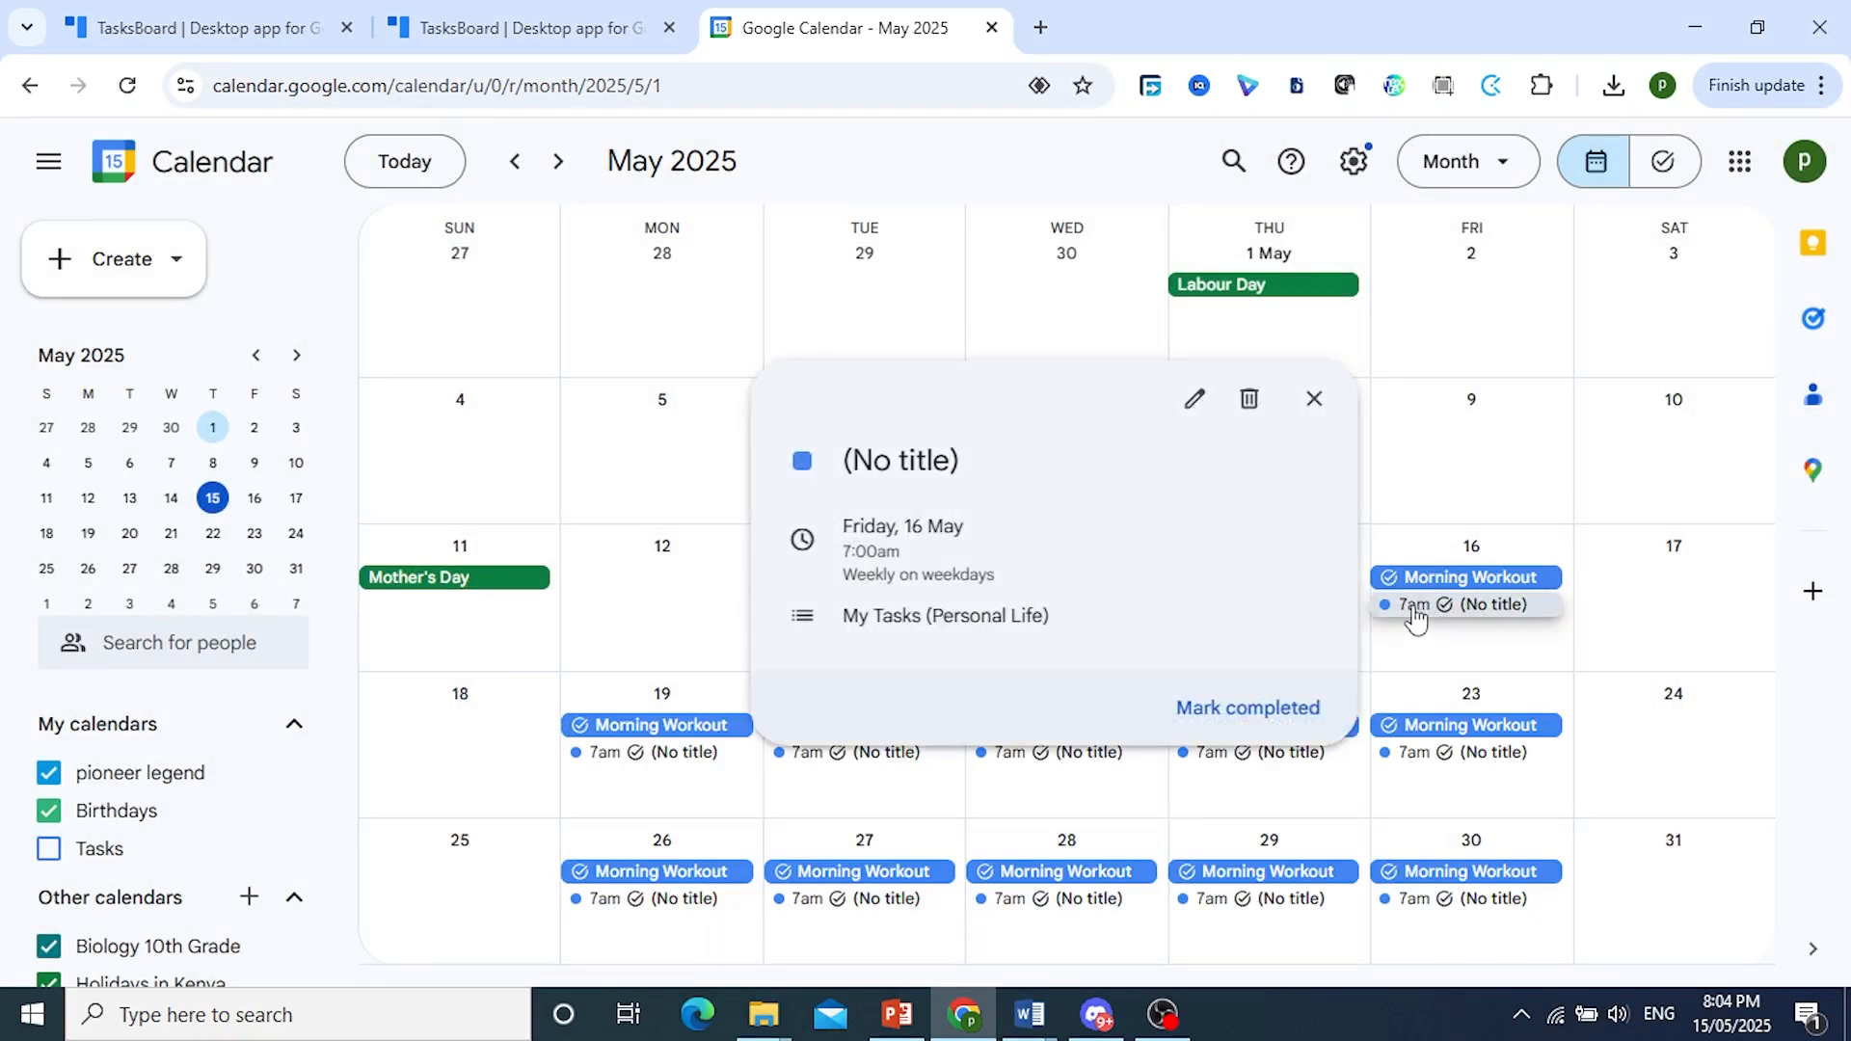
{"action": "left_click", "coordinate": [1251, 401]}
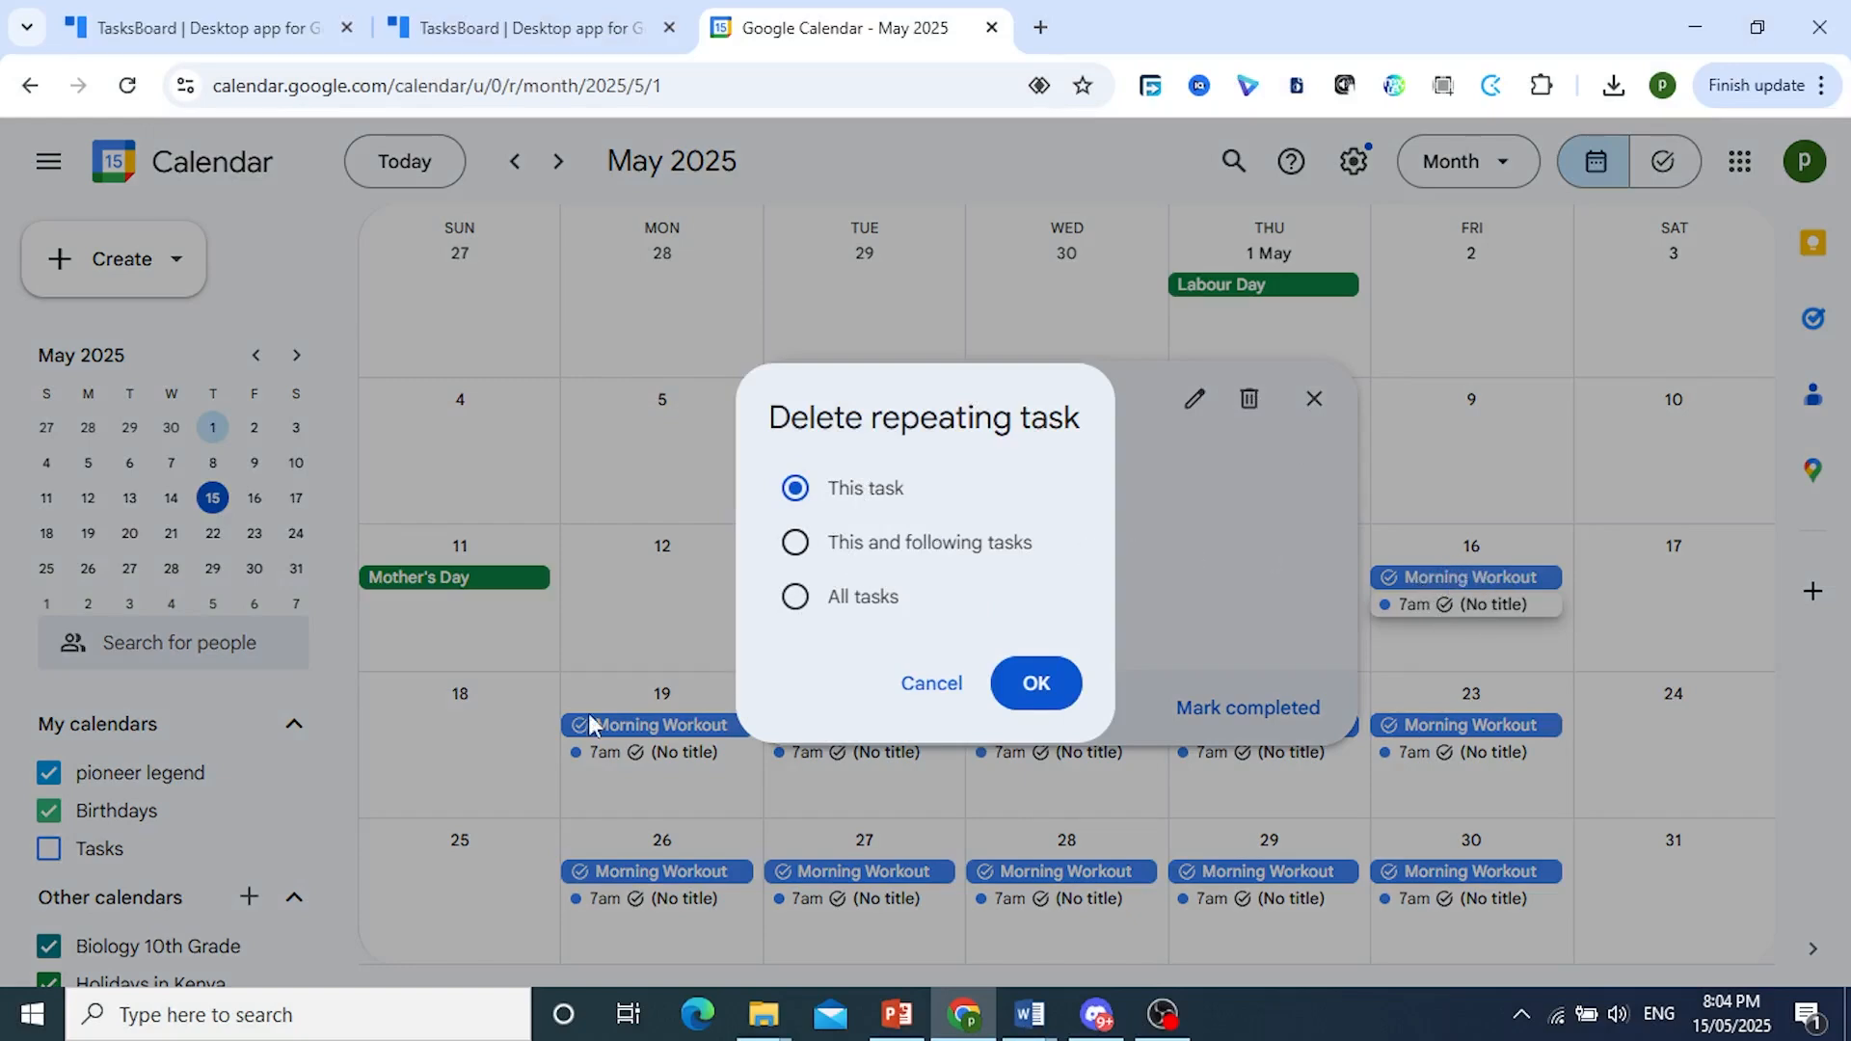
{"action": "left_click", "coordinate": [932, 684]}
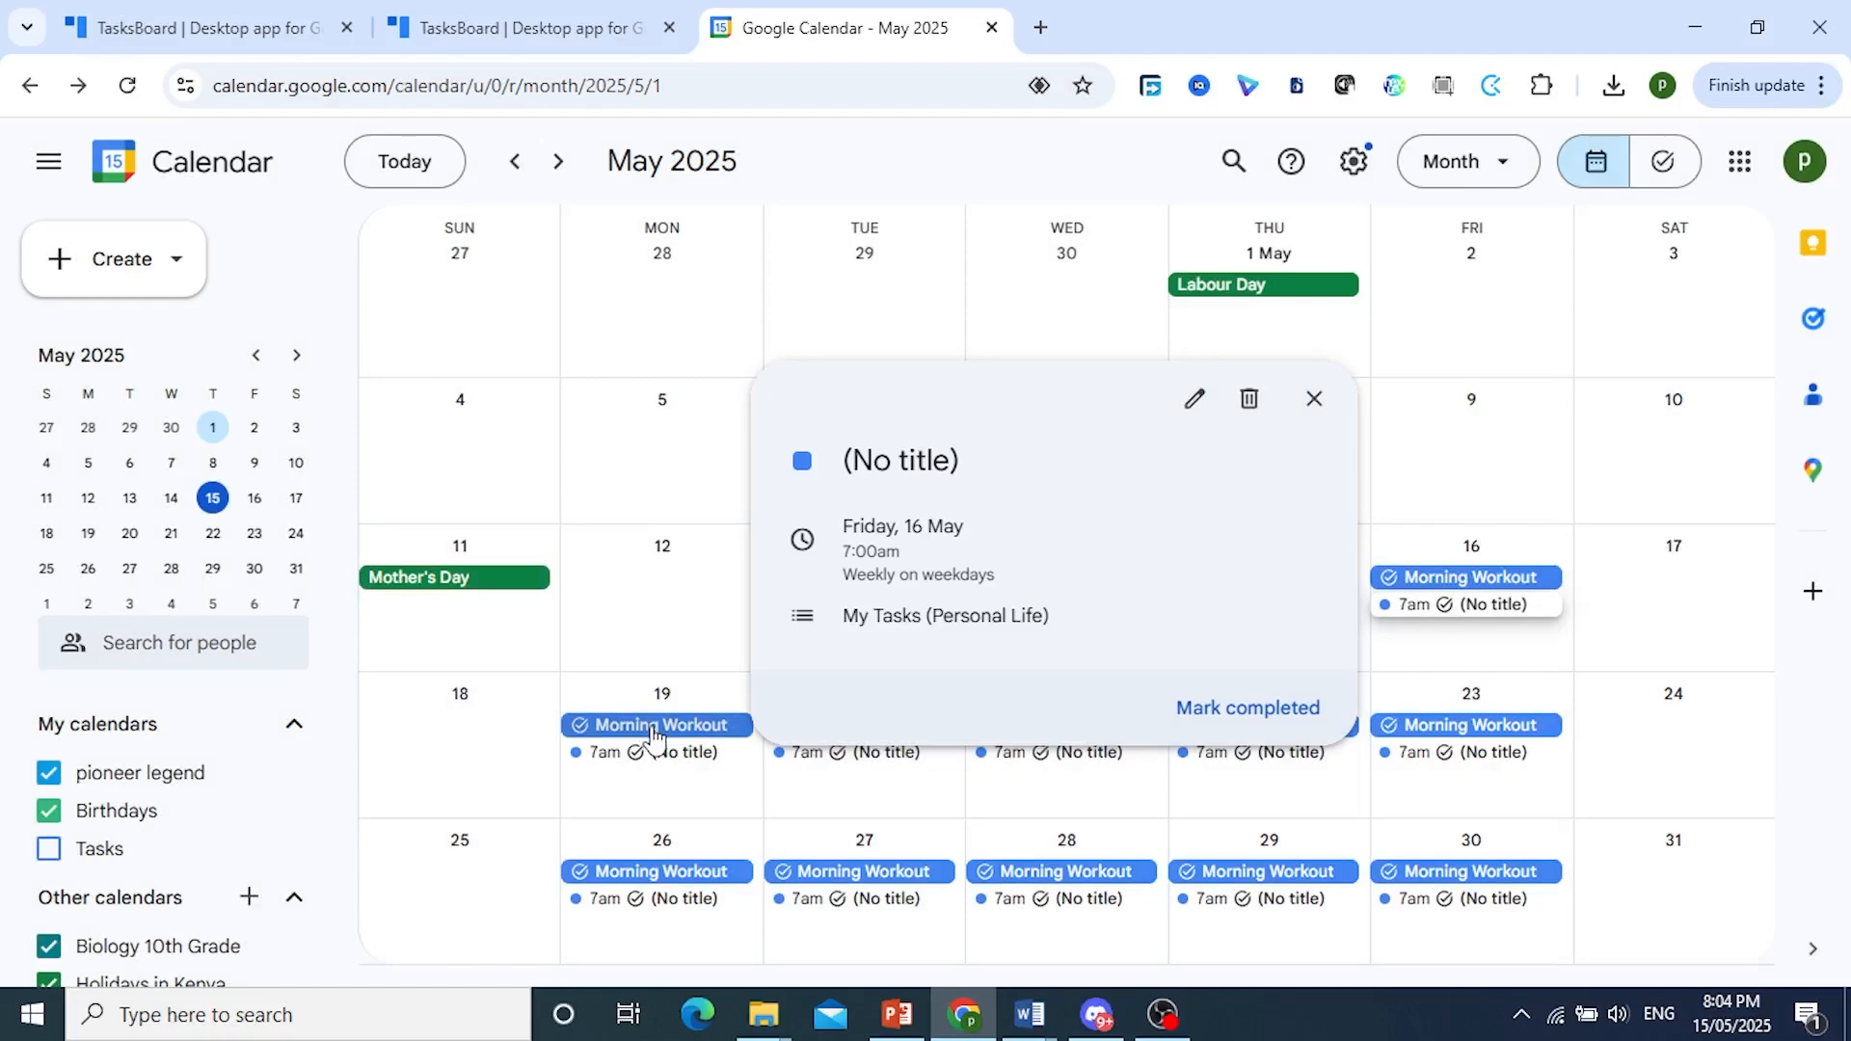
Step: Delete all tasks in the repeating all-day Morning Workout series, starting from its 19 May entry
{"action": "left_click", "coordinate": [651, 728]}
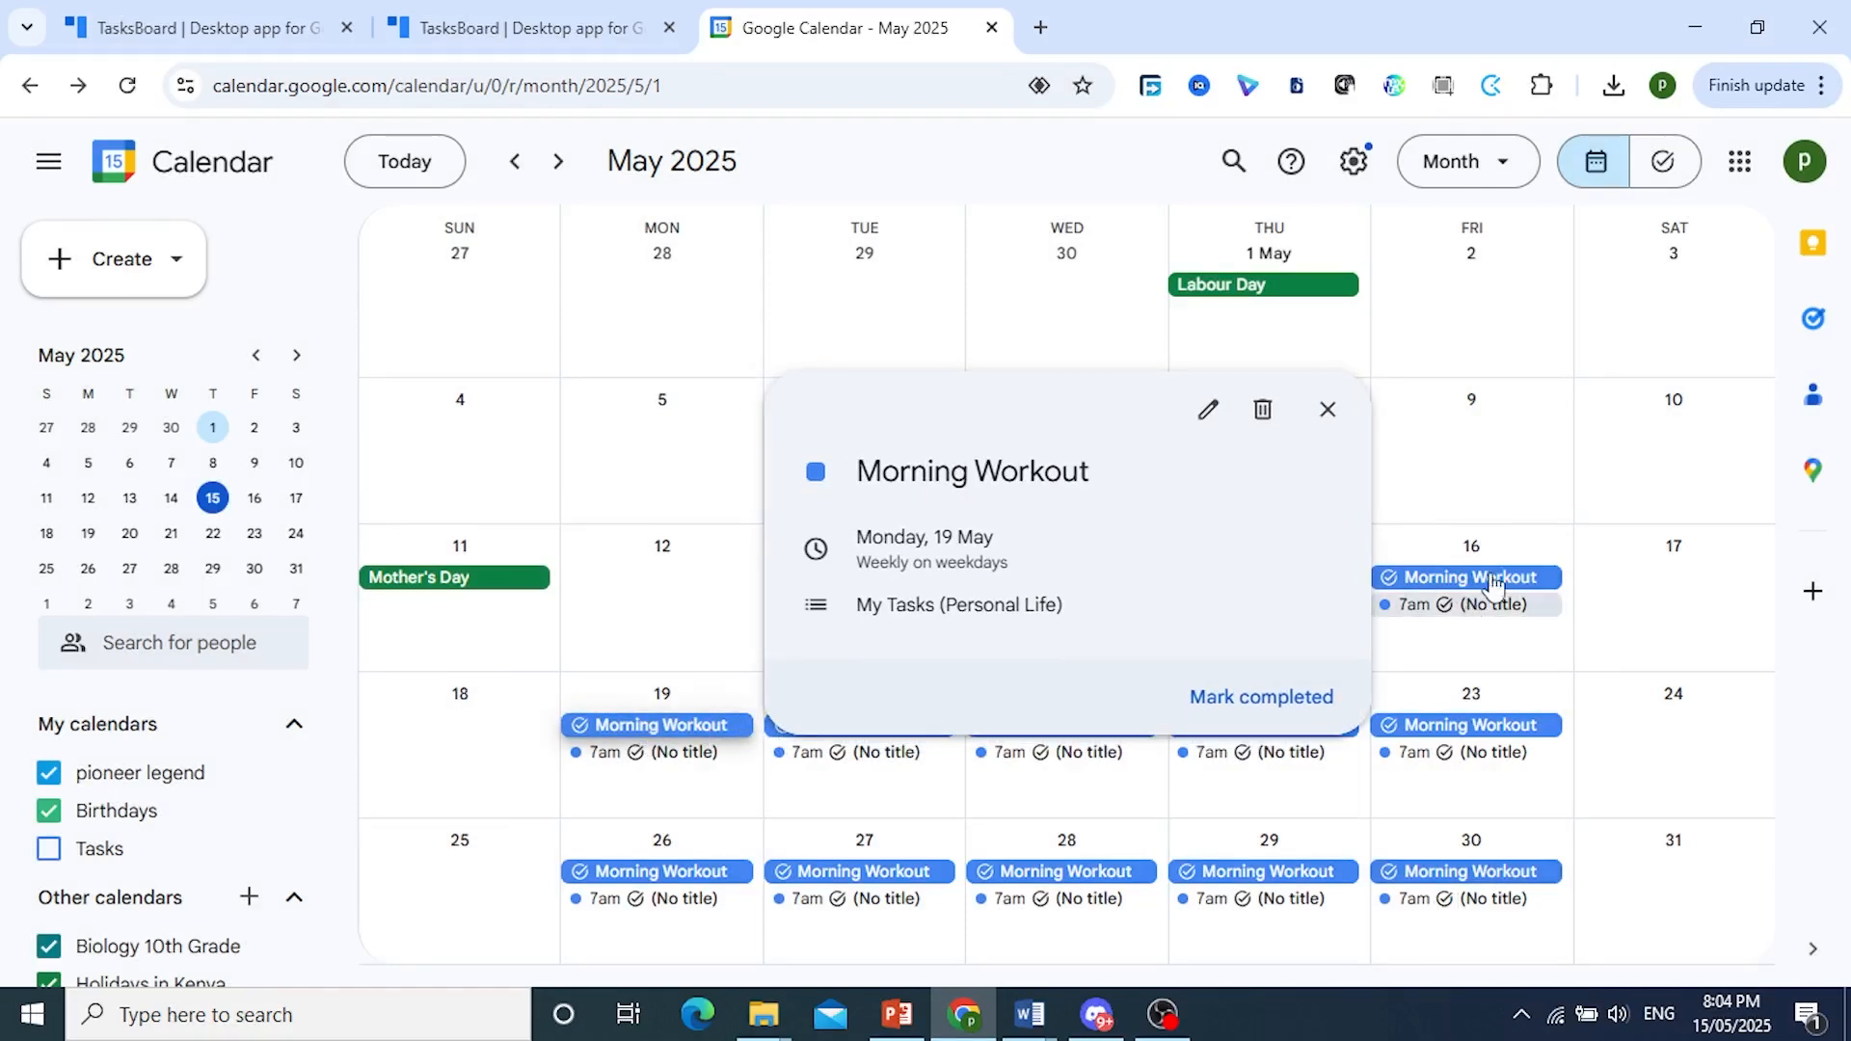
{"action": "left_click", "coordinate": [1264, 410]}
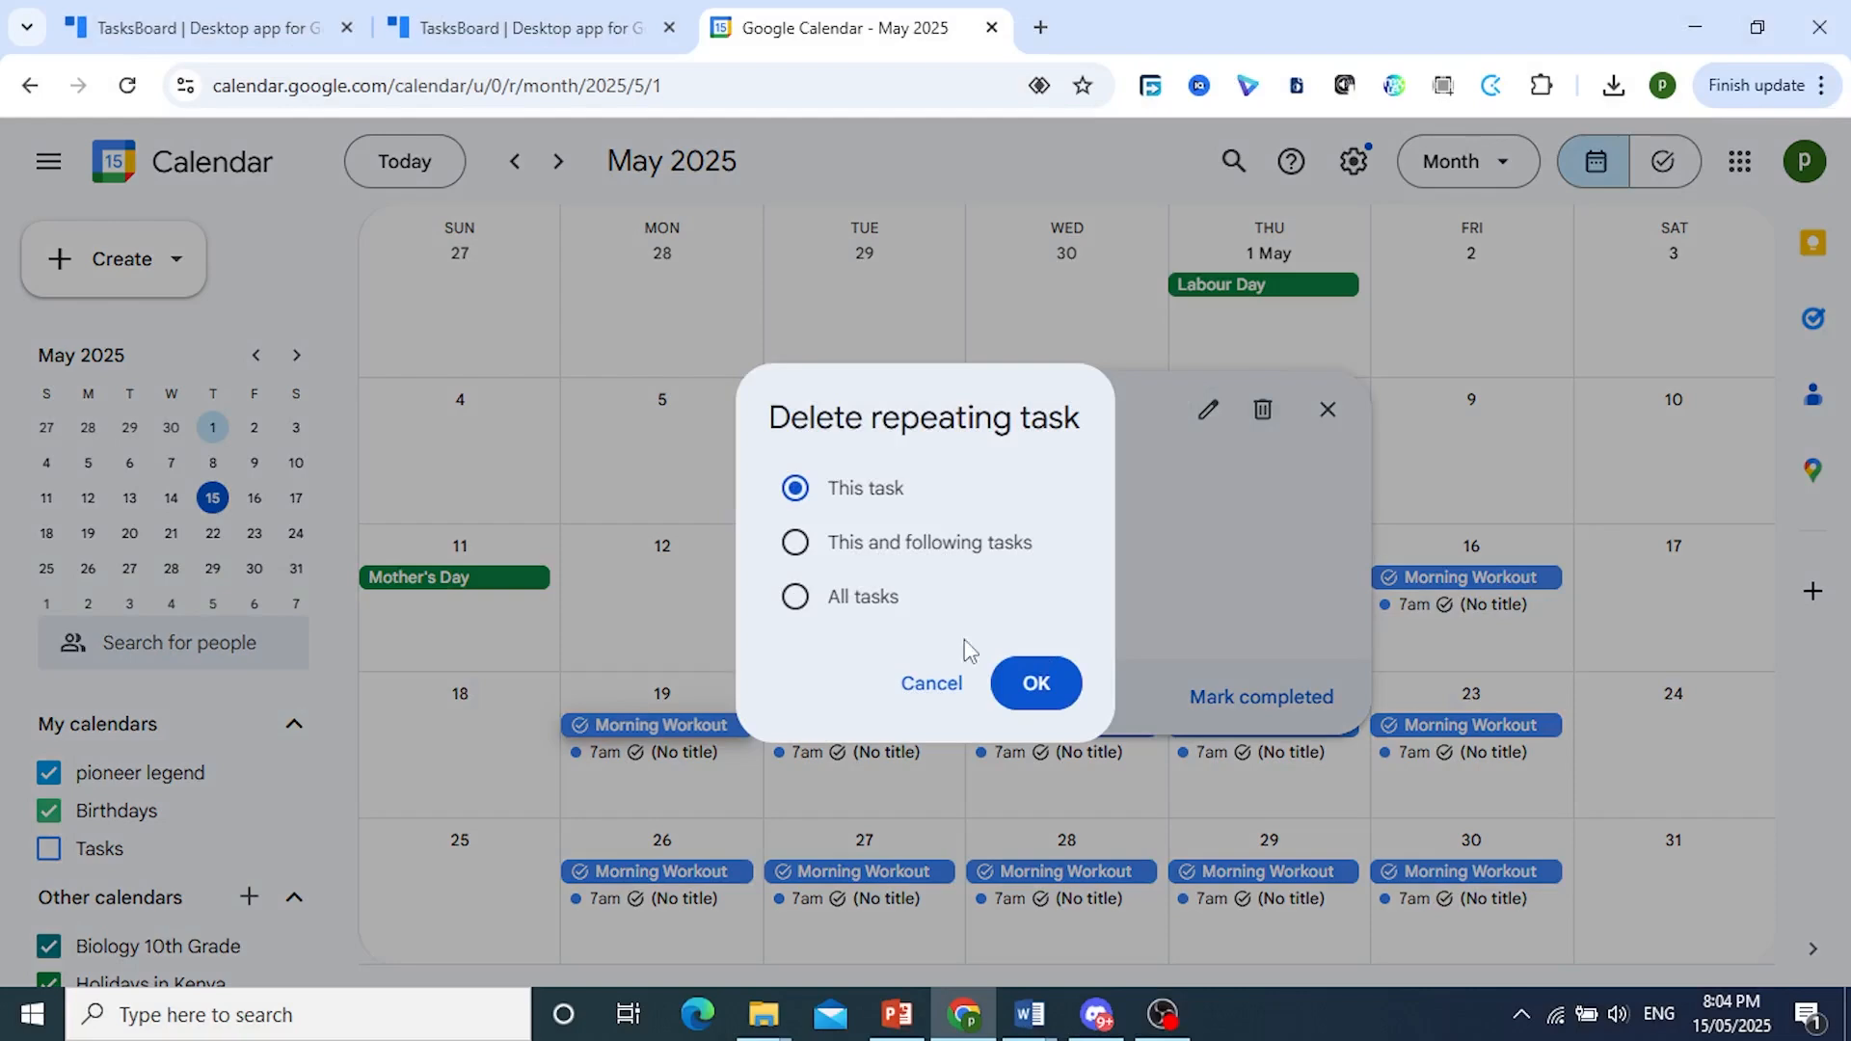
{"action": "left_click", "coordinate": [861, 599]}
{"action": "left_click", "coordinate": [1037, 684]}
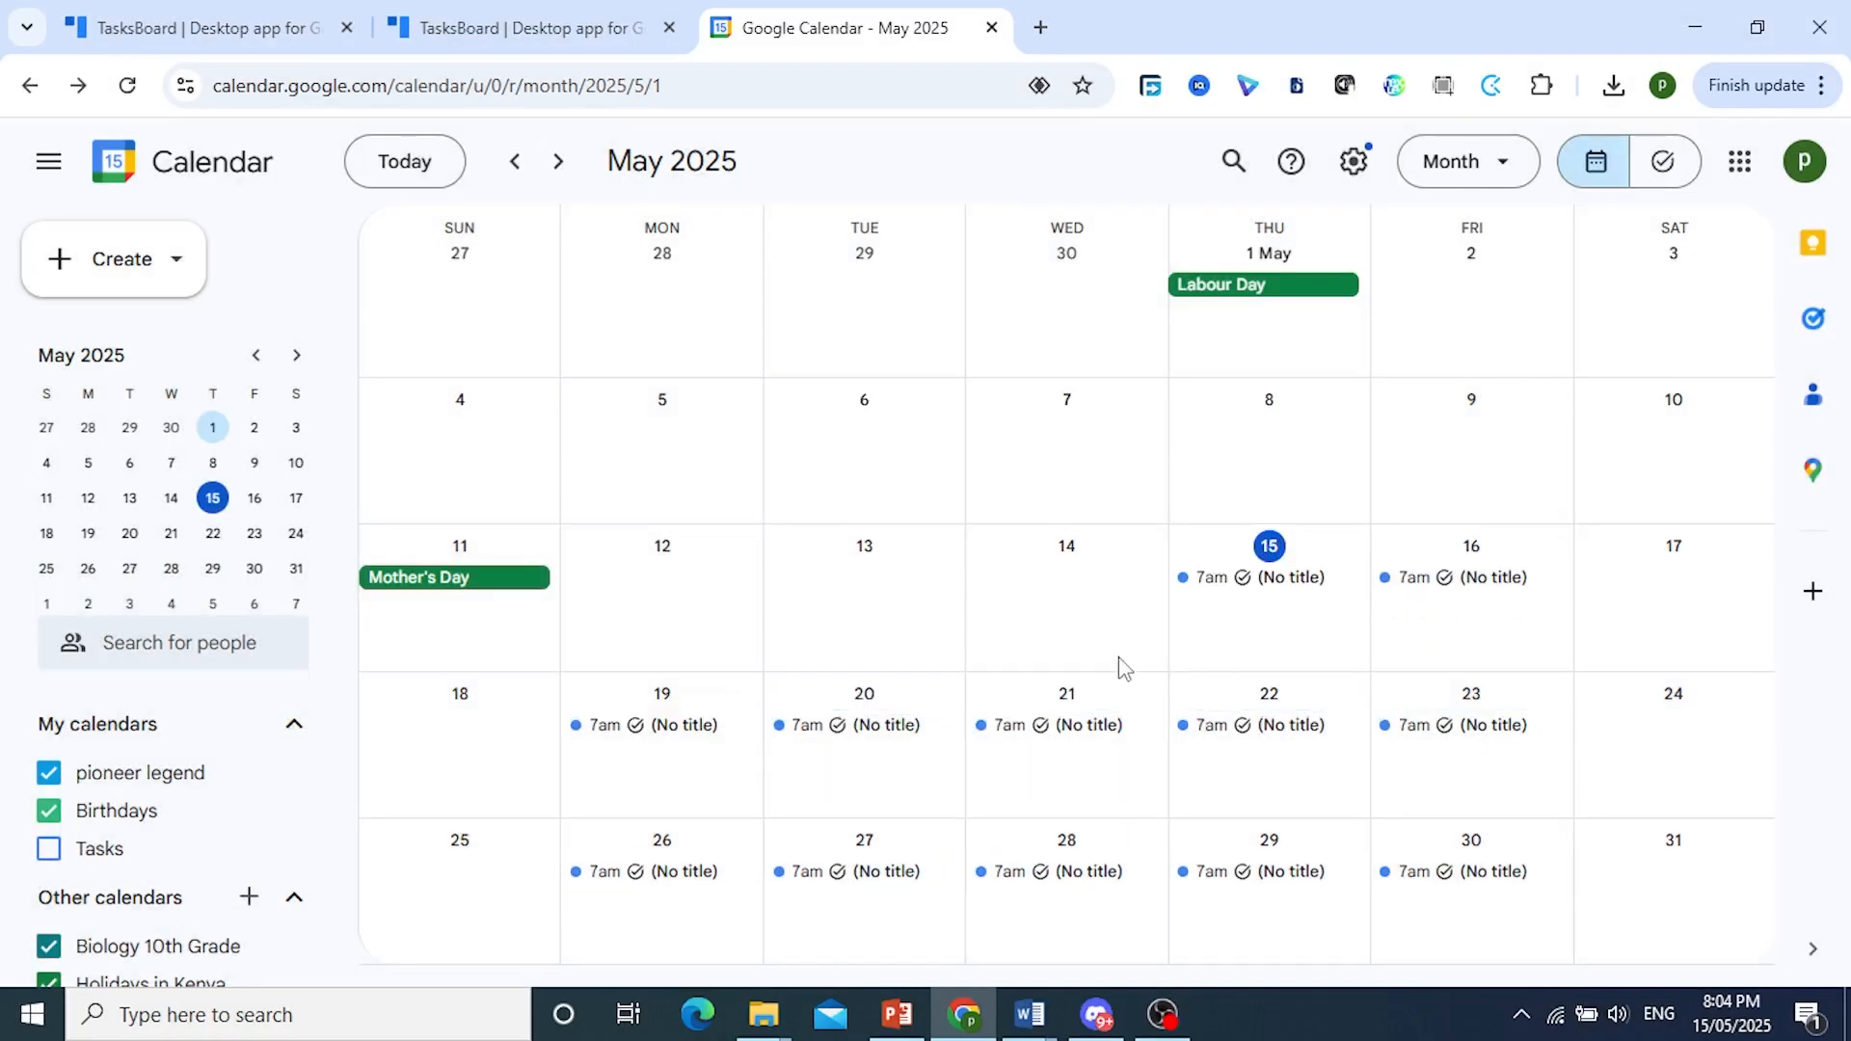
Step: Switch to TasksBoard, mark Morning Workout in My Tasks (Personal Life) as completed, and expand the list's completed tasks
{"action": "left_click", "coordinate": [1391, 1030]}
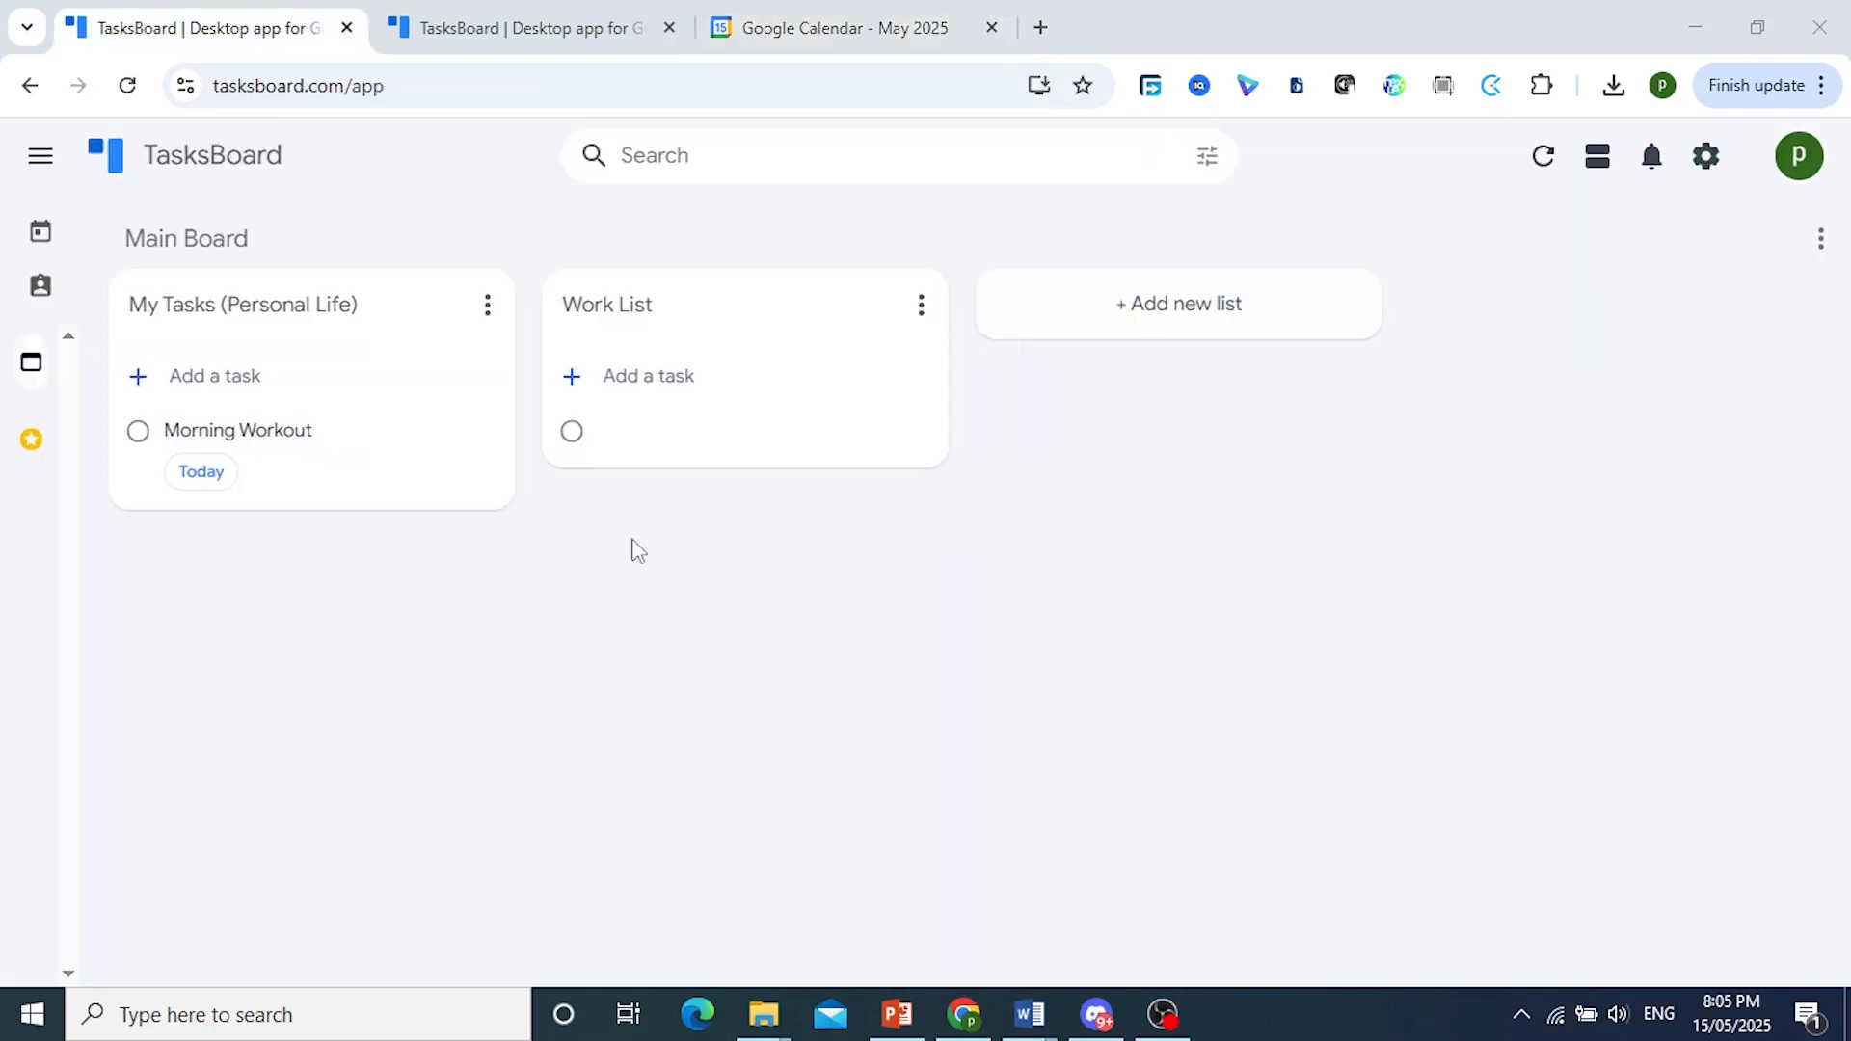
{"action": "left_click", "coordinate": [298, 441]}
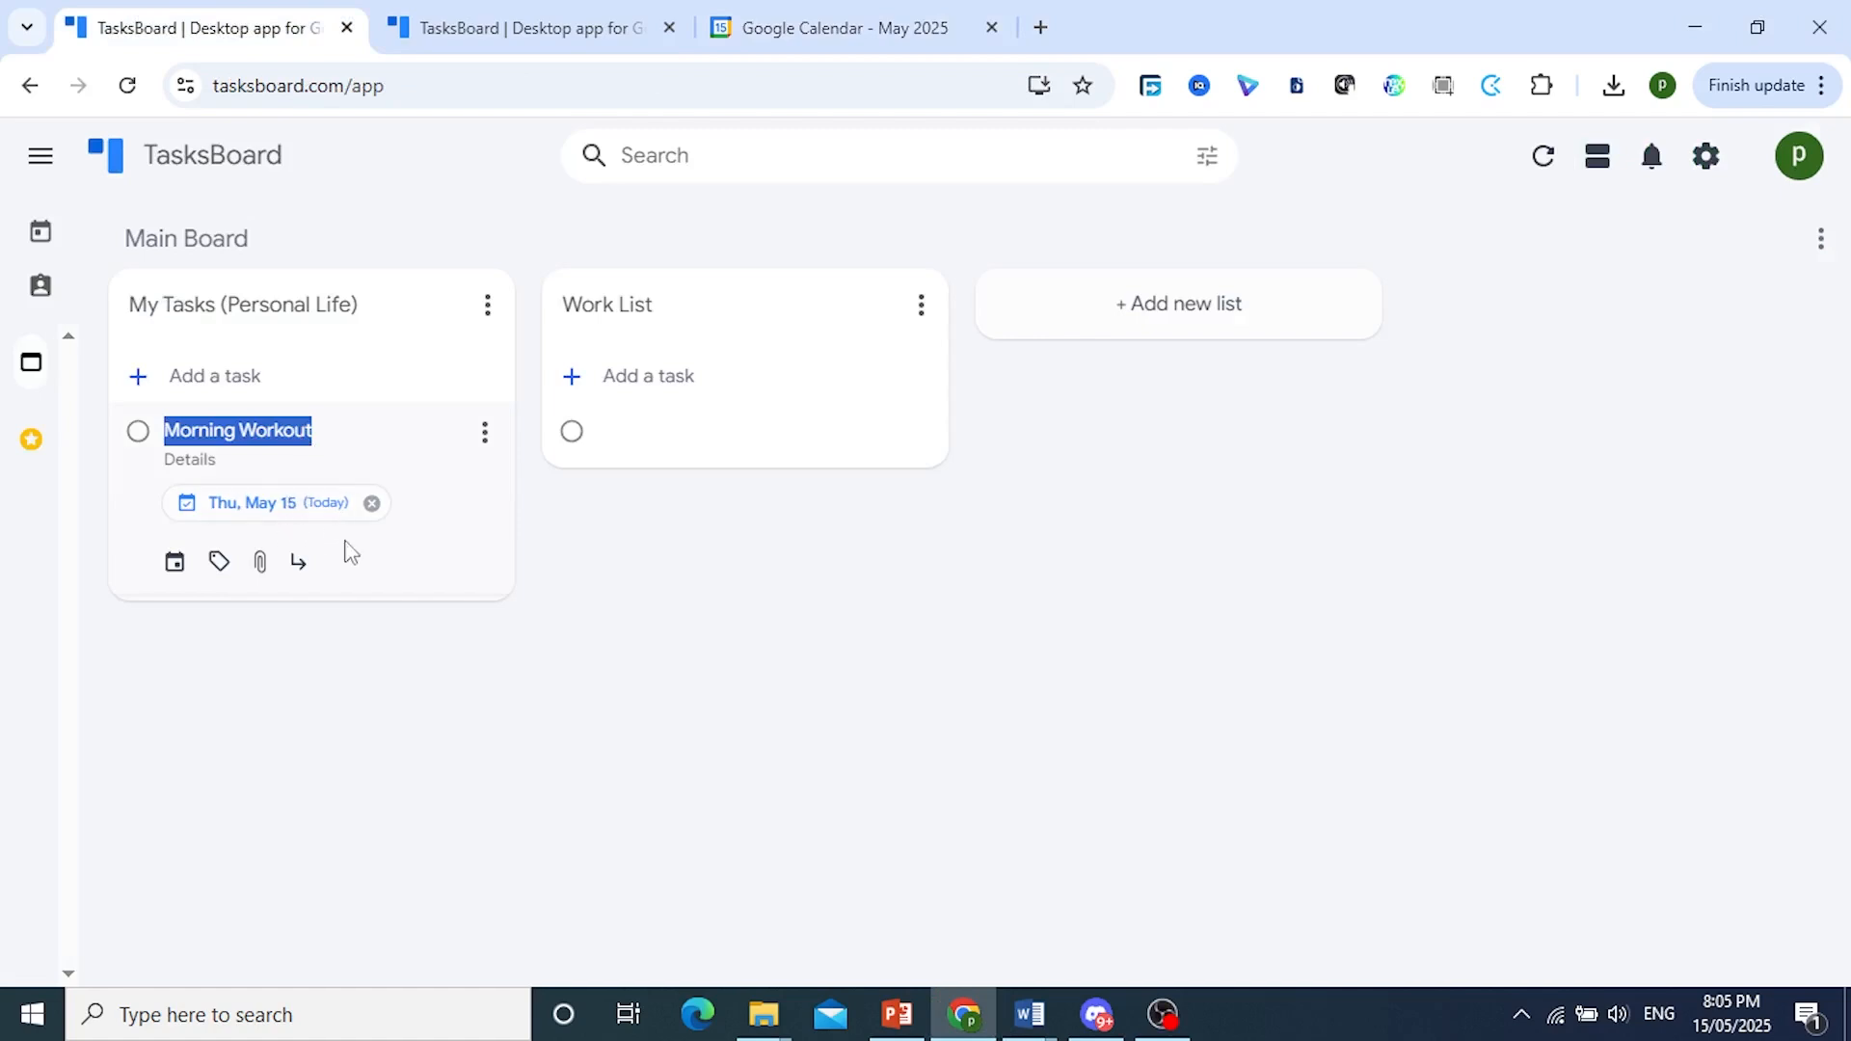
{"action": "left_click", "coordinate": [498, 524]}
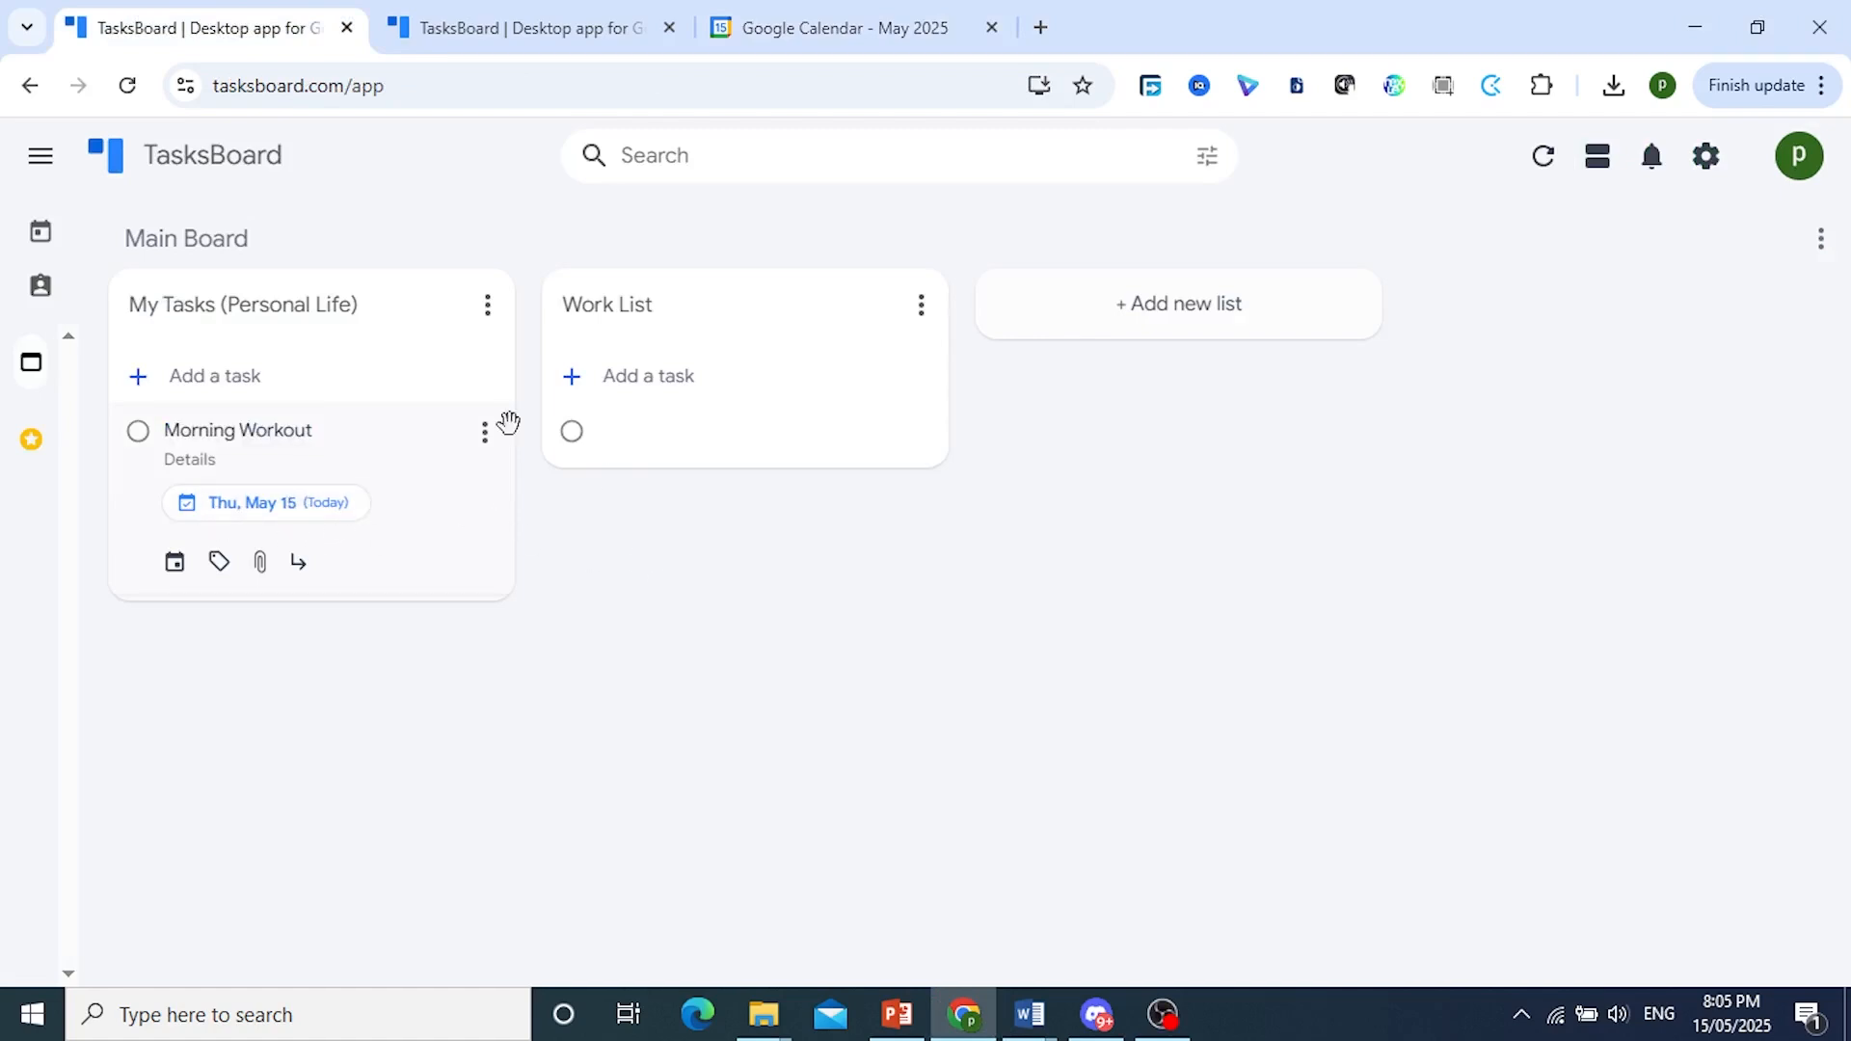
{"action": "left_click", "coordinate": [142, 445]}
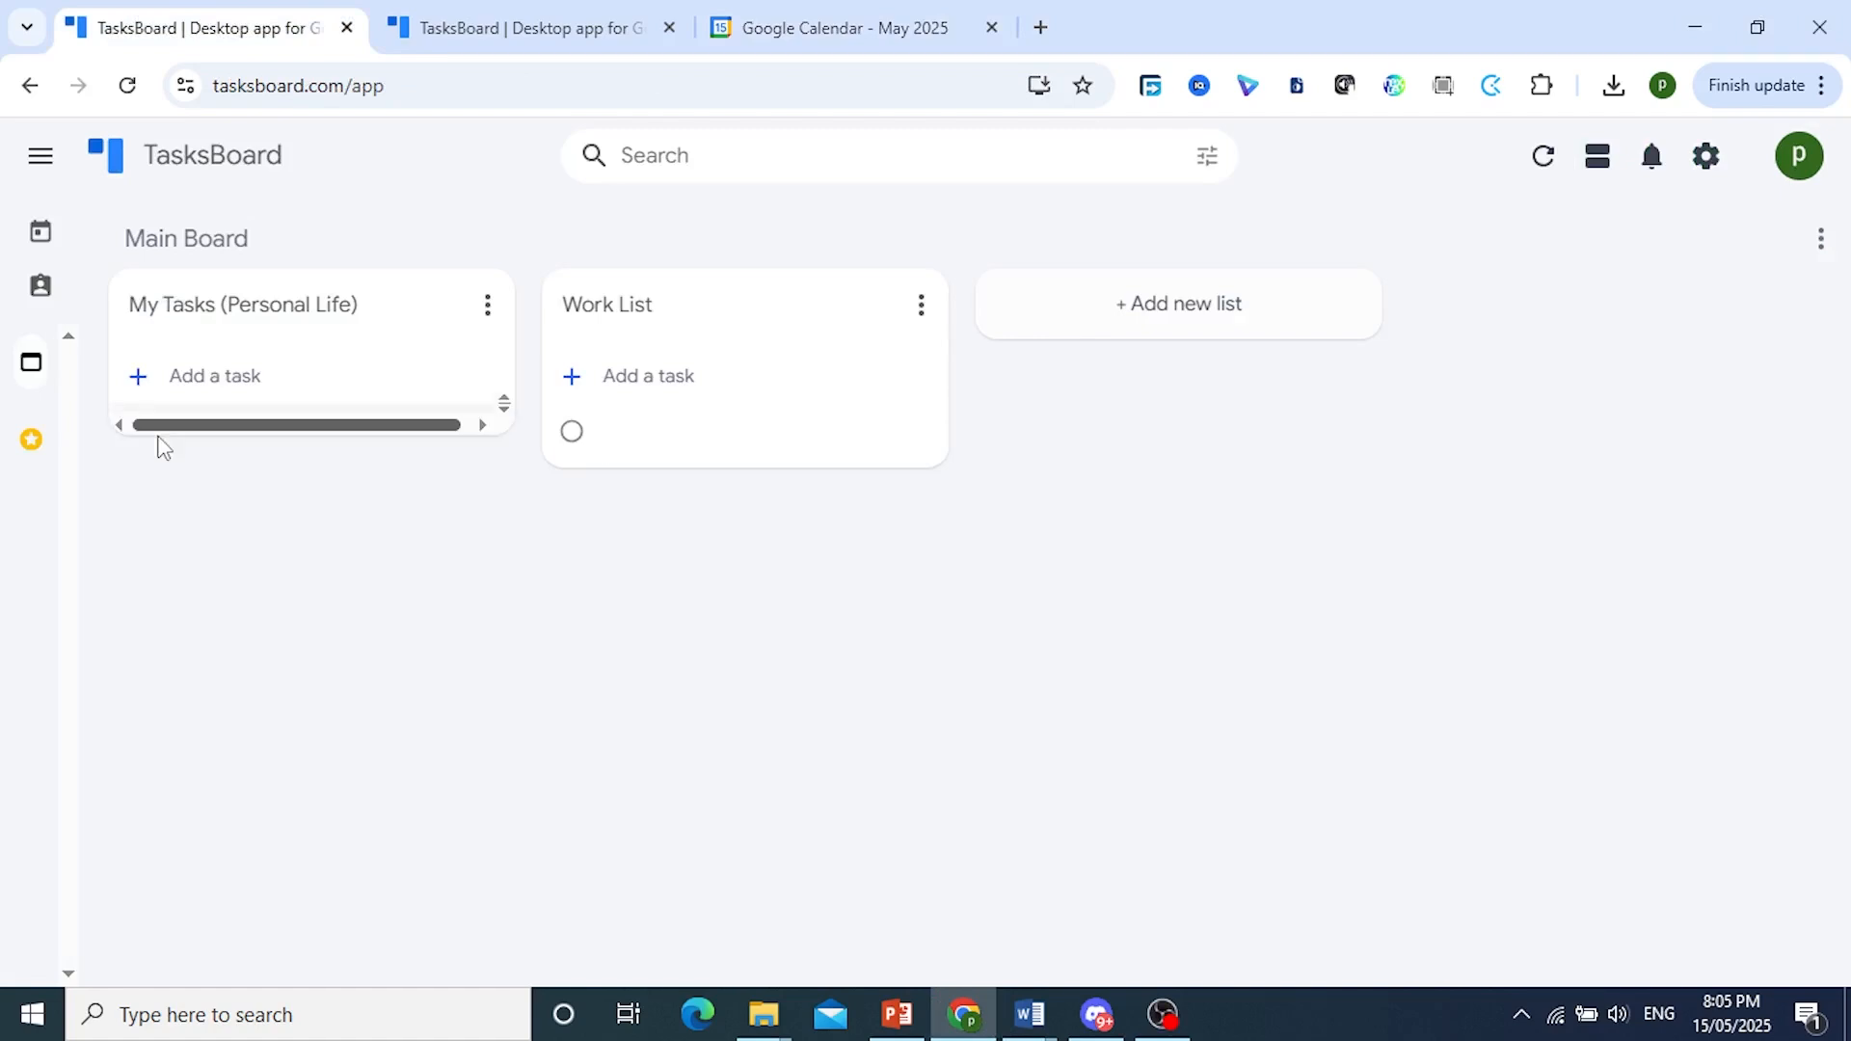
{"action": "left_click", "coordinate": [232, 465]}
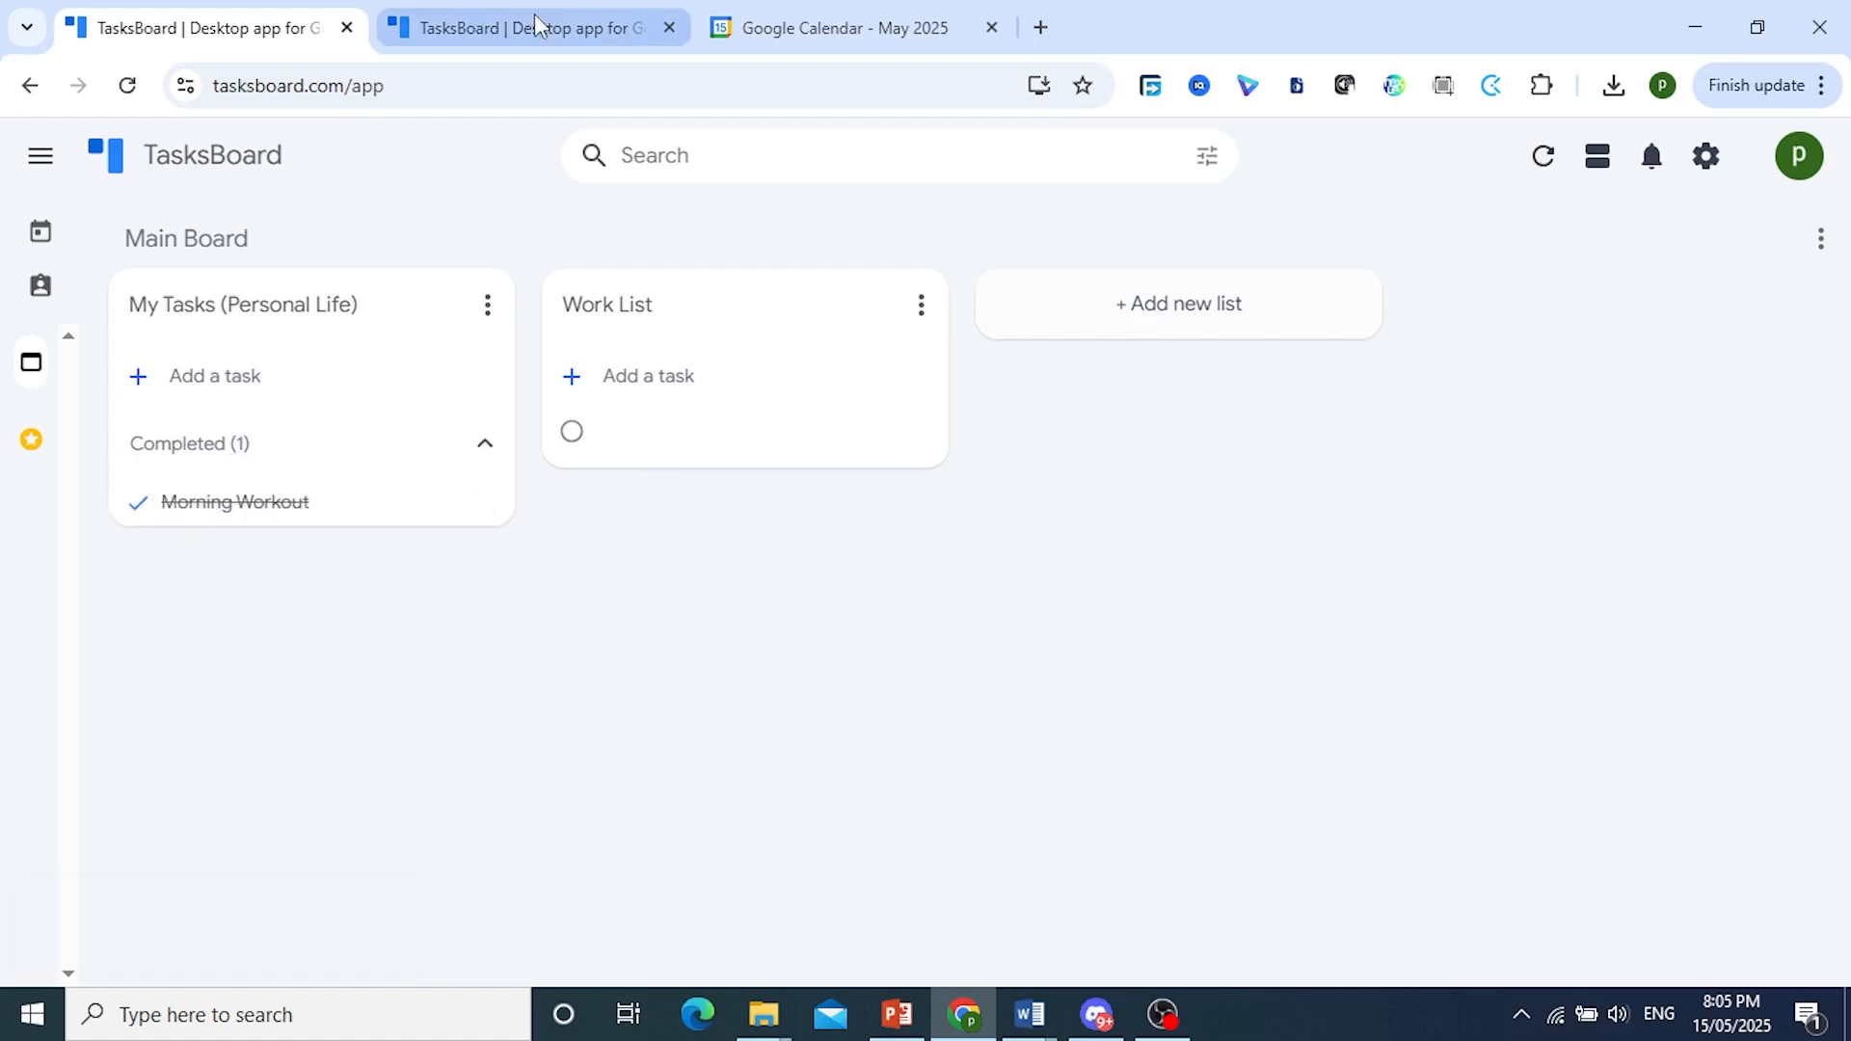
Step: Switch to Google Calendar, turn off showing completed tasks in the view options, and return to the calendar
{"action": "left_click", "coordinate": [771, 32]}
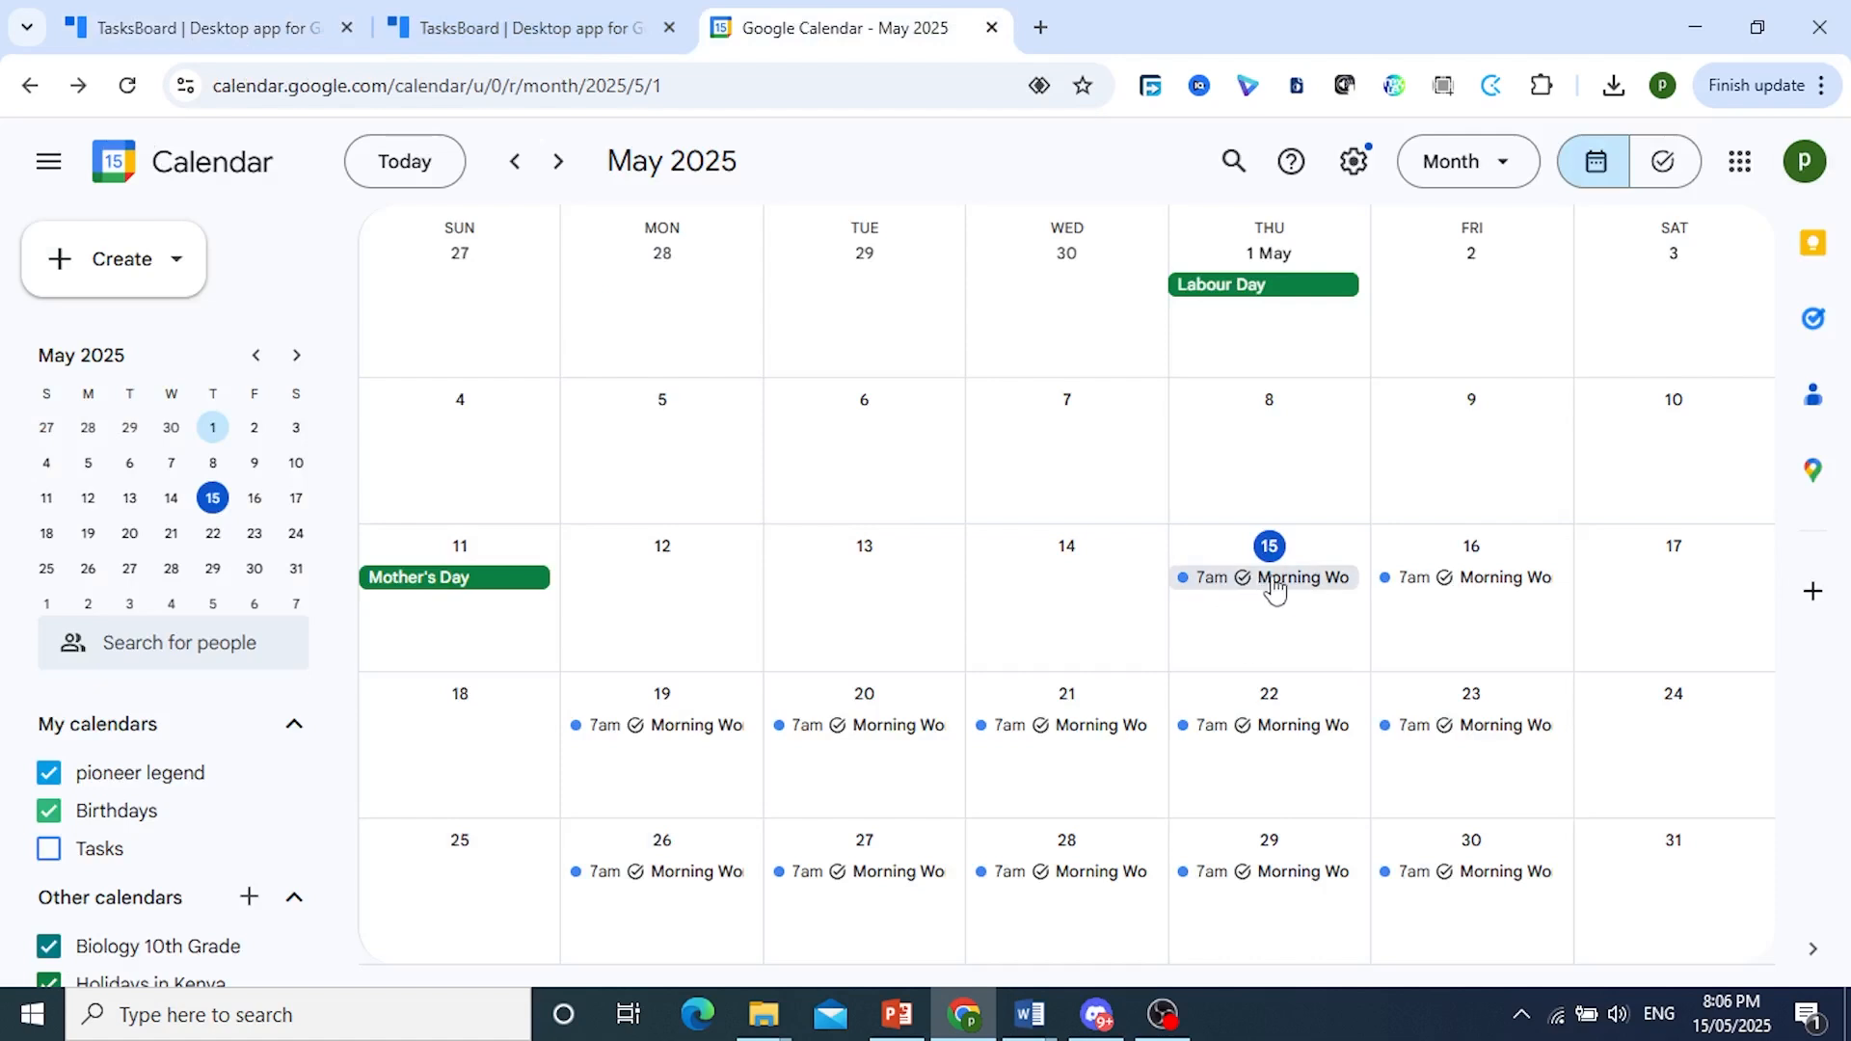
{"action": "left_click", "coordinate": [1354, 162]}
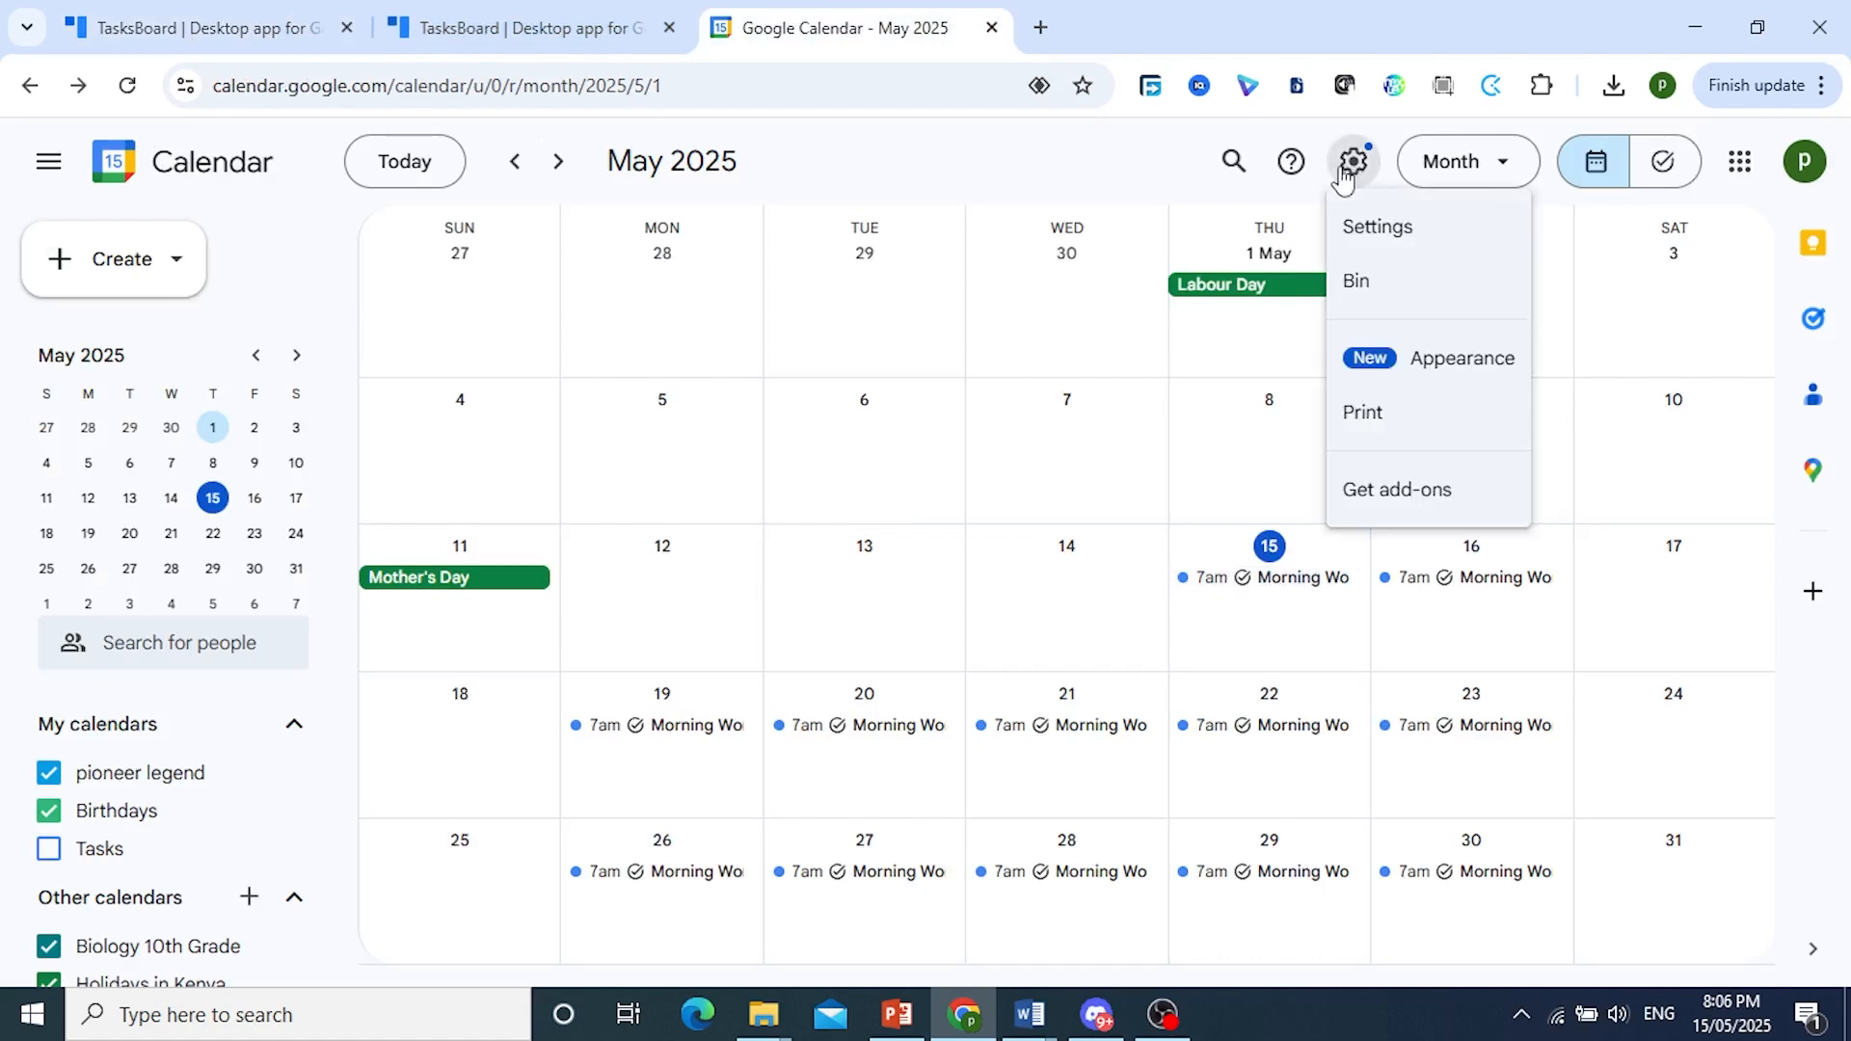
{"action": "left_click", "coordinate": [1375, 232]}
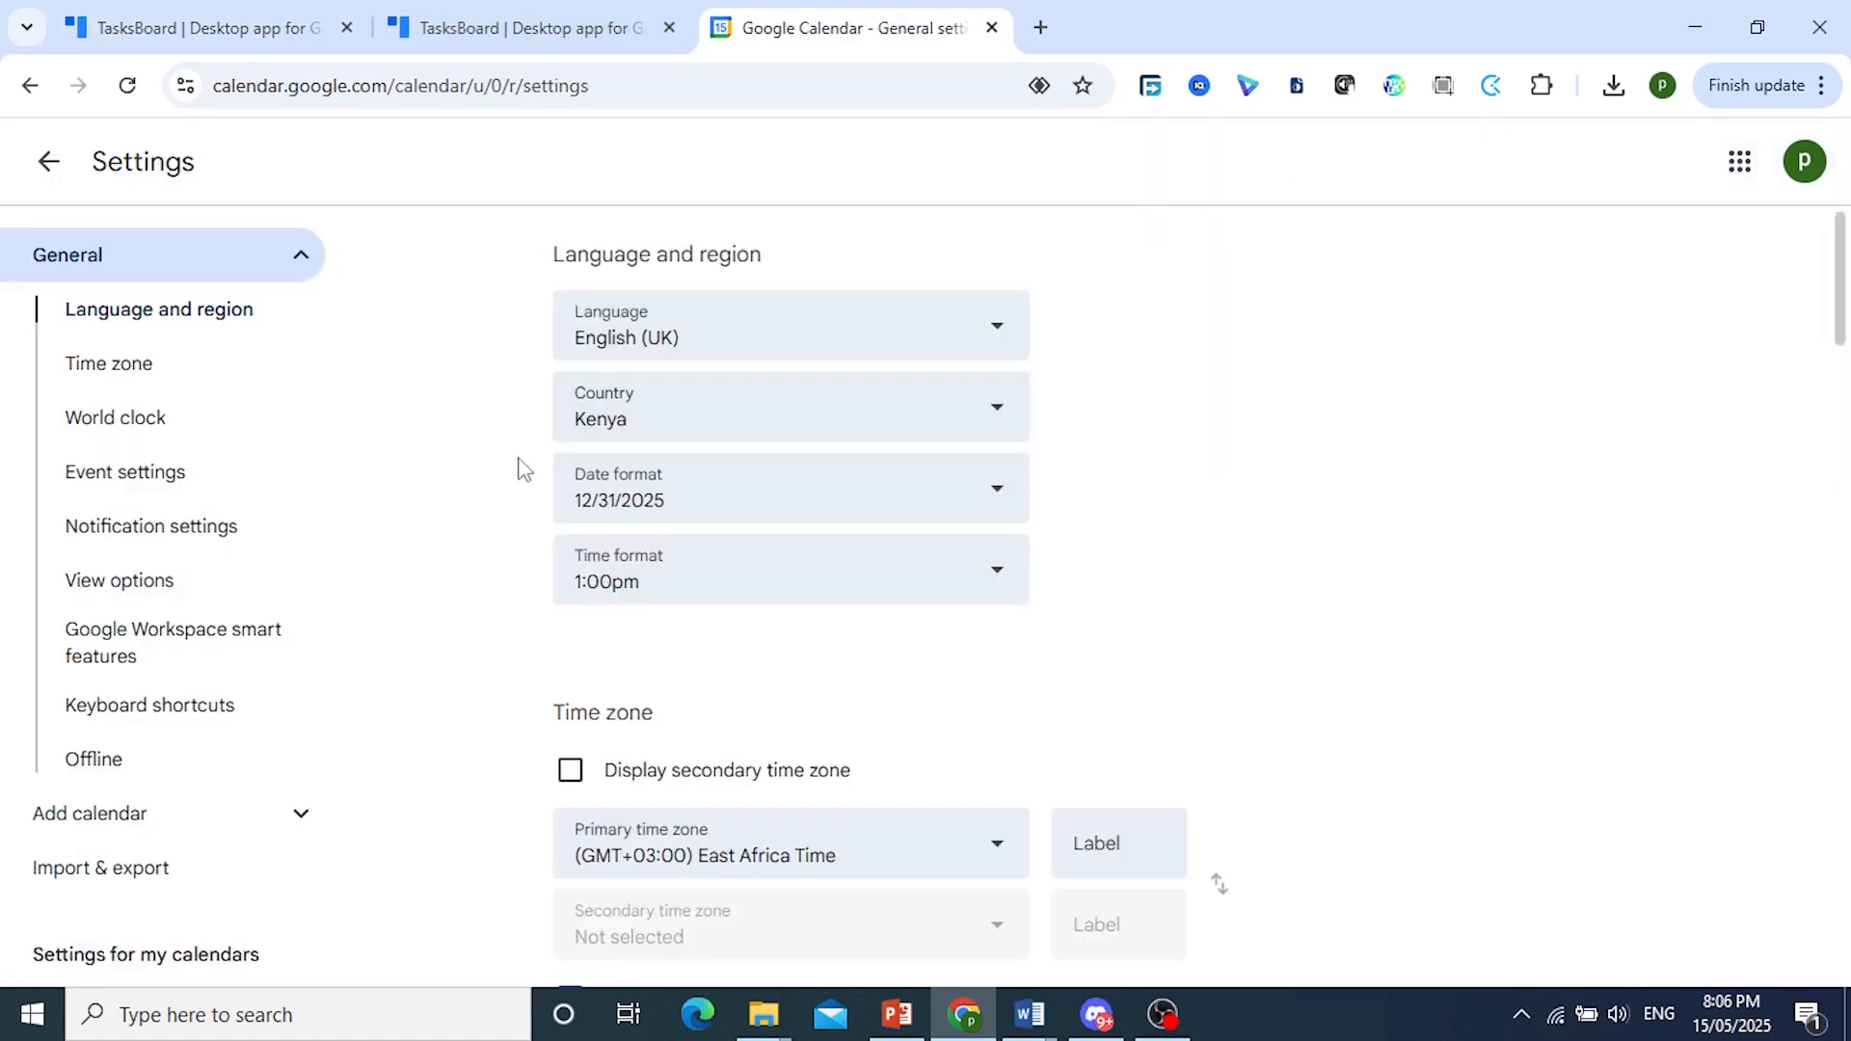
{"action": "scroll", "coordinate": [622, 519], "scroll_direction": "down", "scroll_amount": 10}
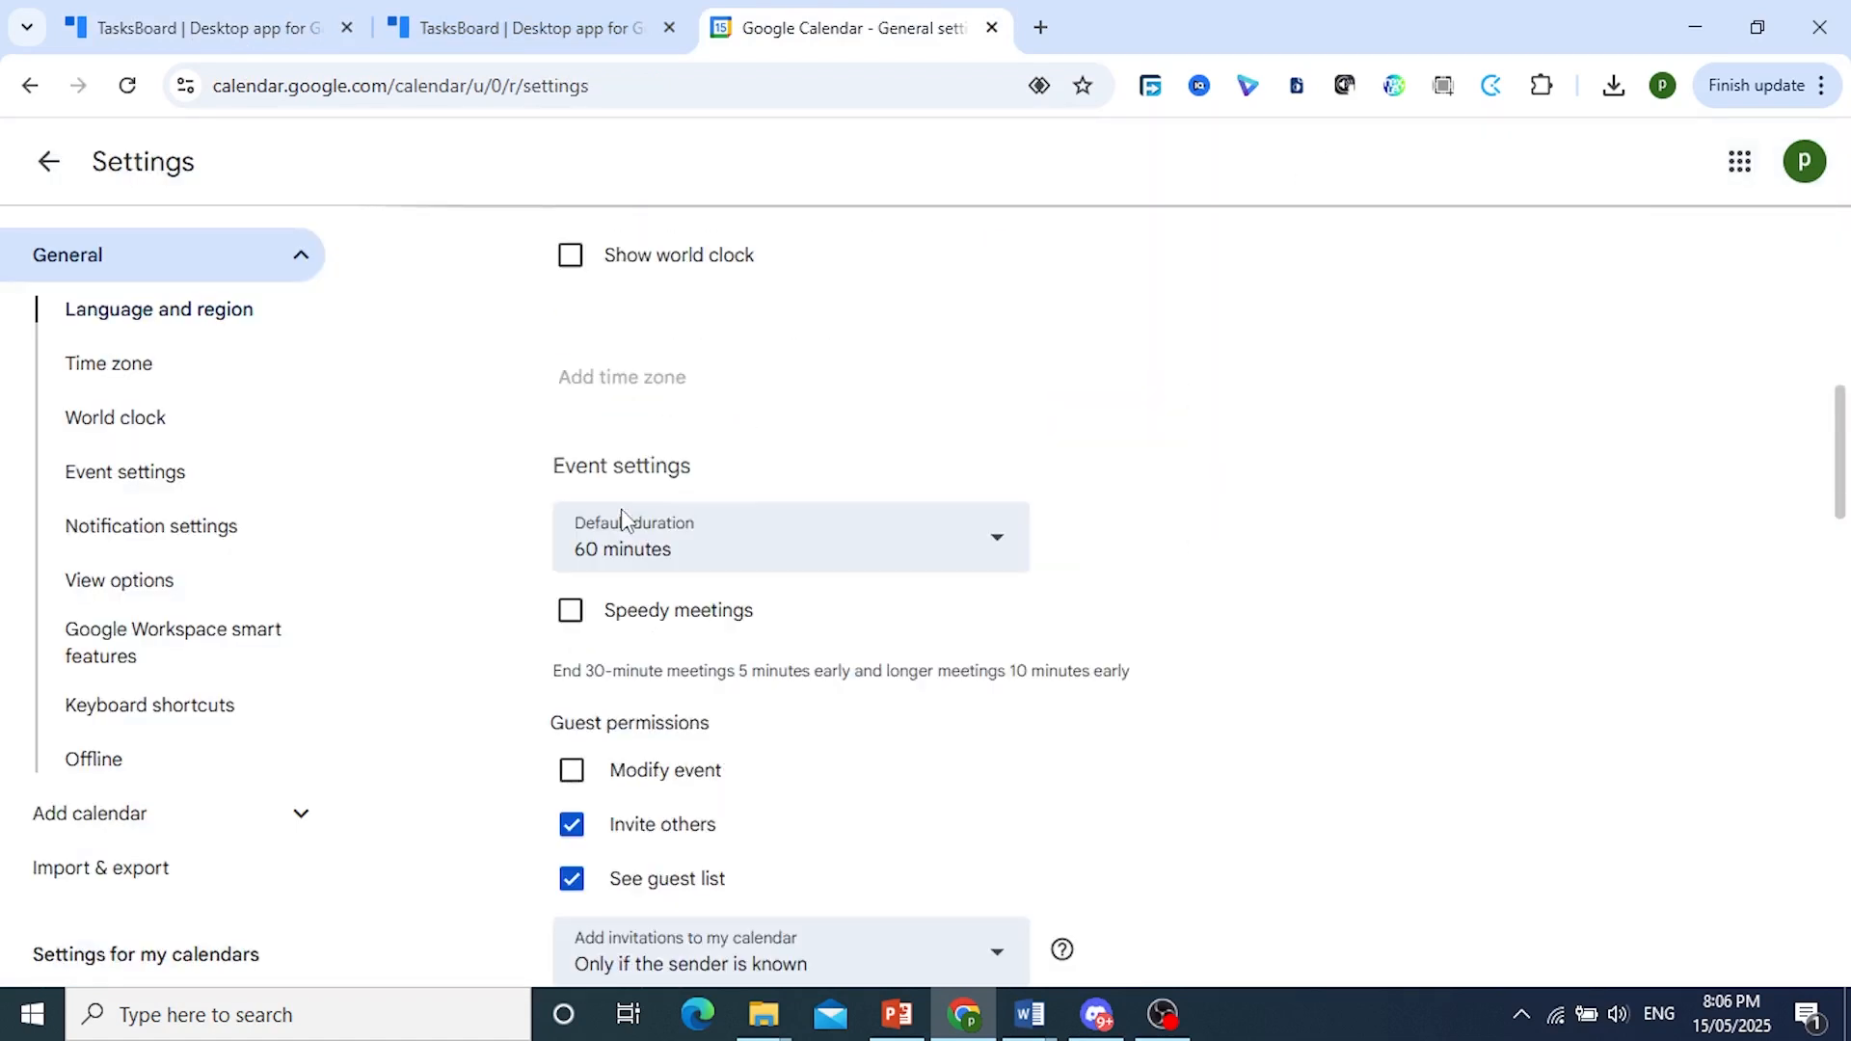
{"action": "scroll", "coordinate": [622, 519], "scroll_direction": "down", "scroll_amount": 12}
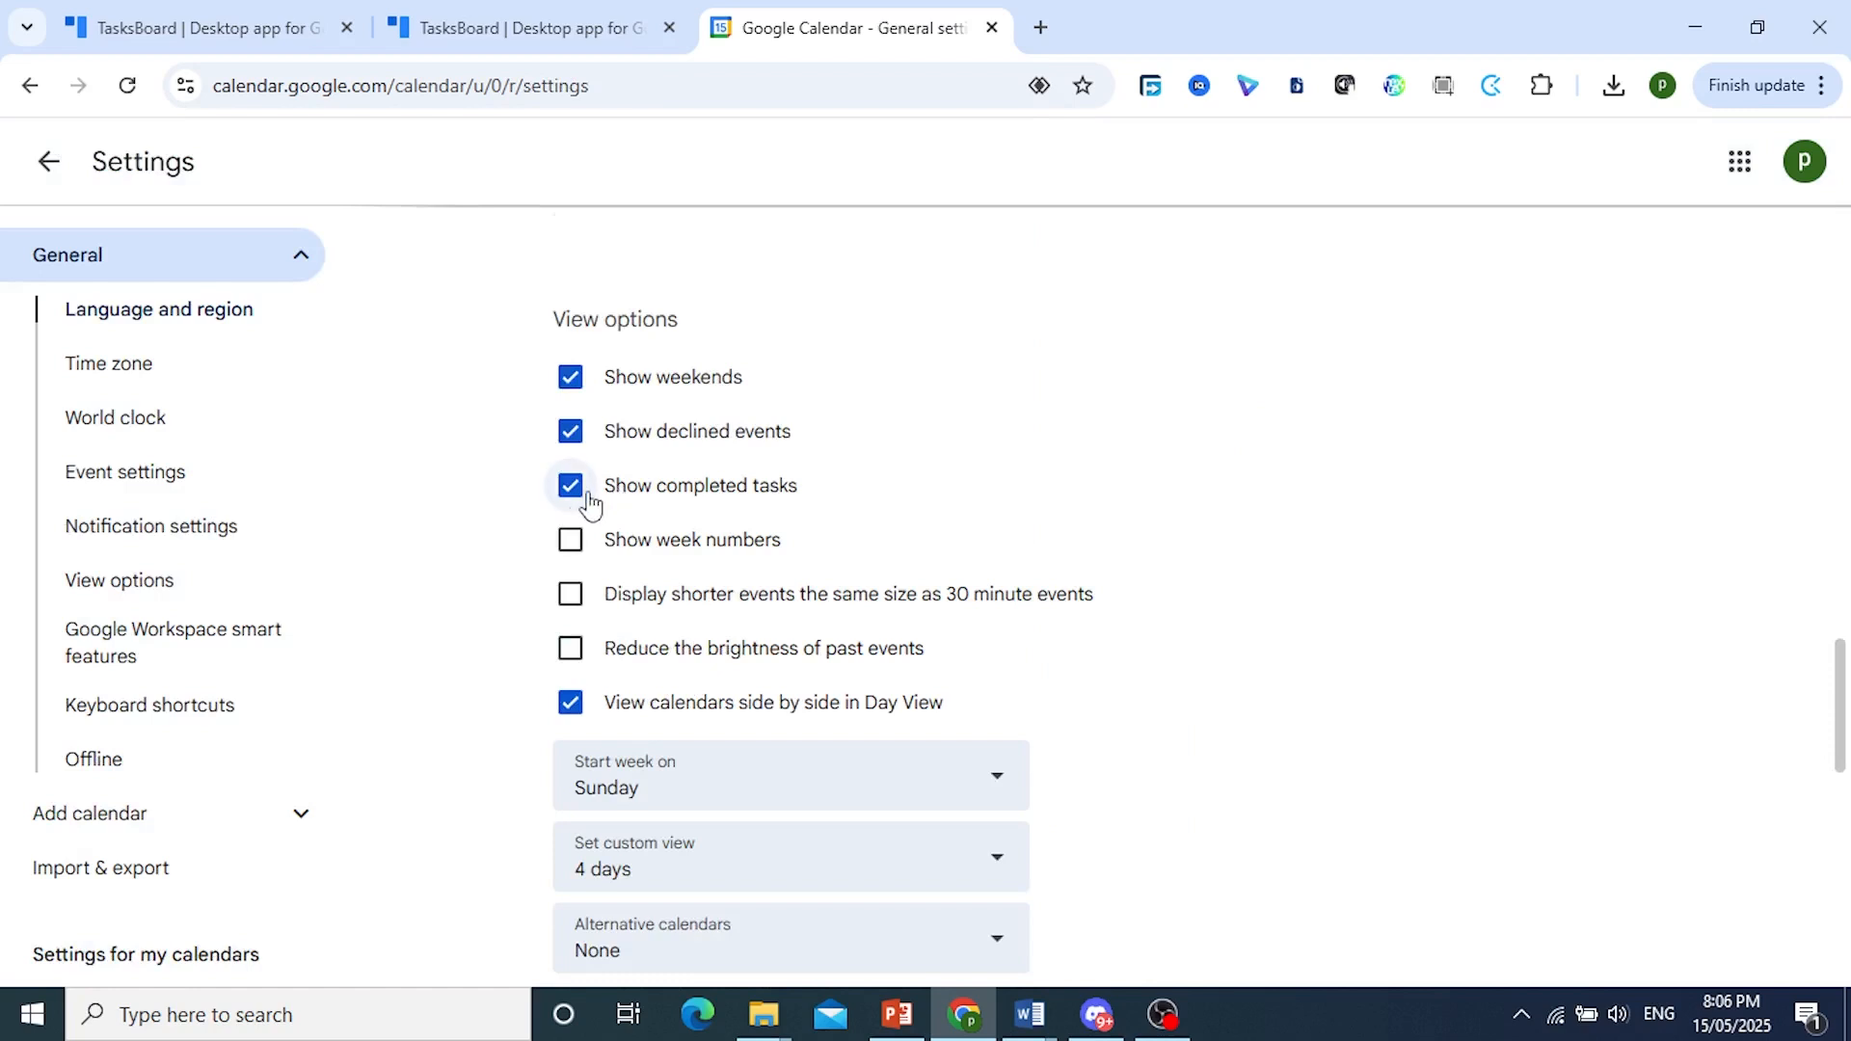
{"action": "left_click", "coordinate": [579, 501]}
{"action": "left_click", "coordinate": [48, 161]}
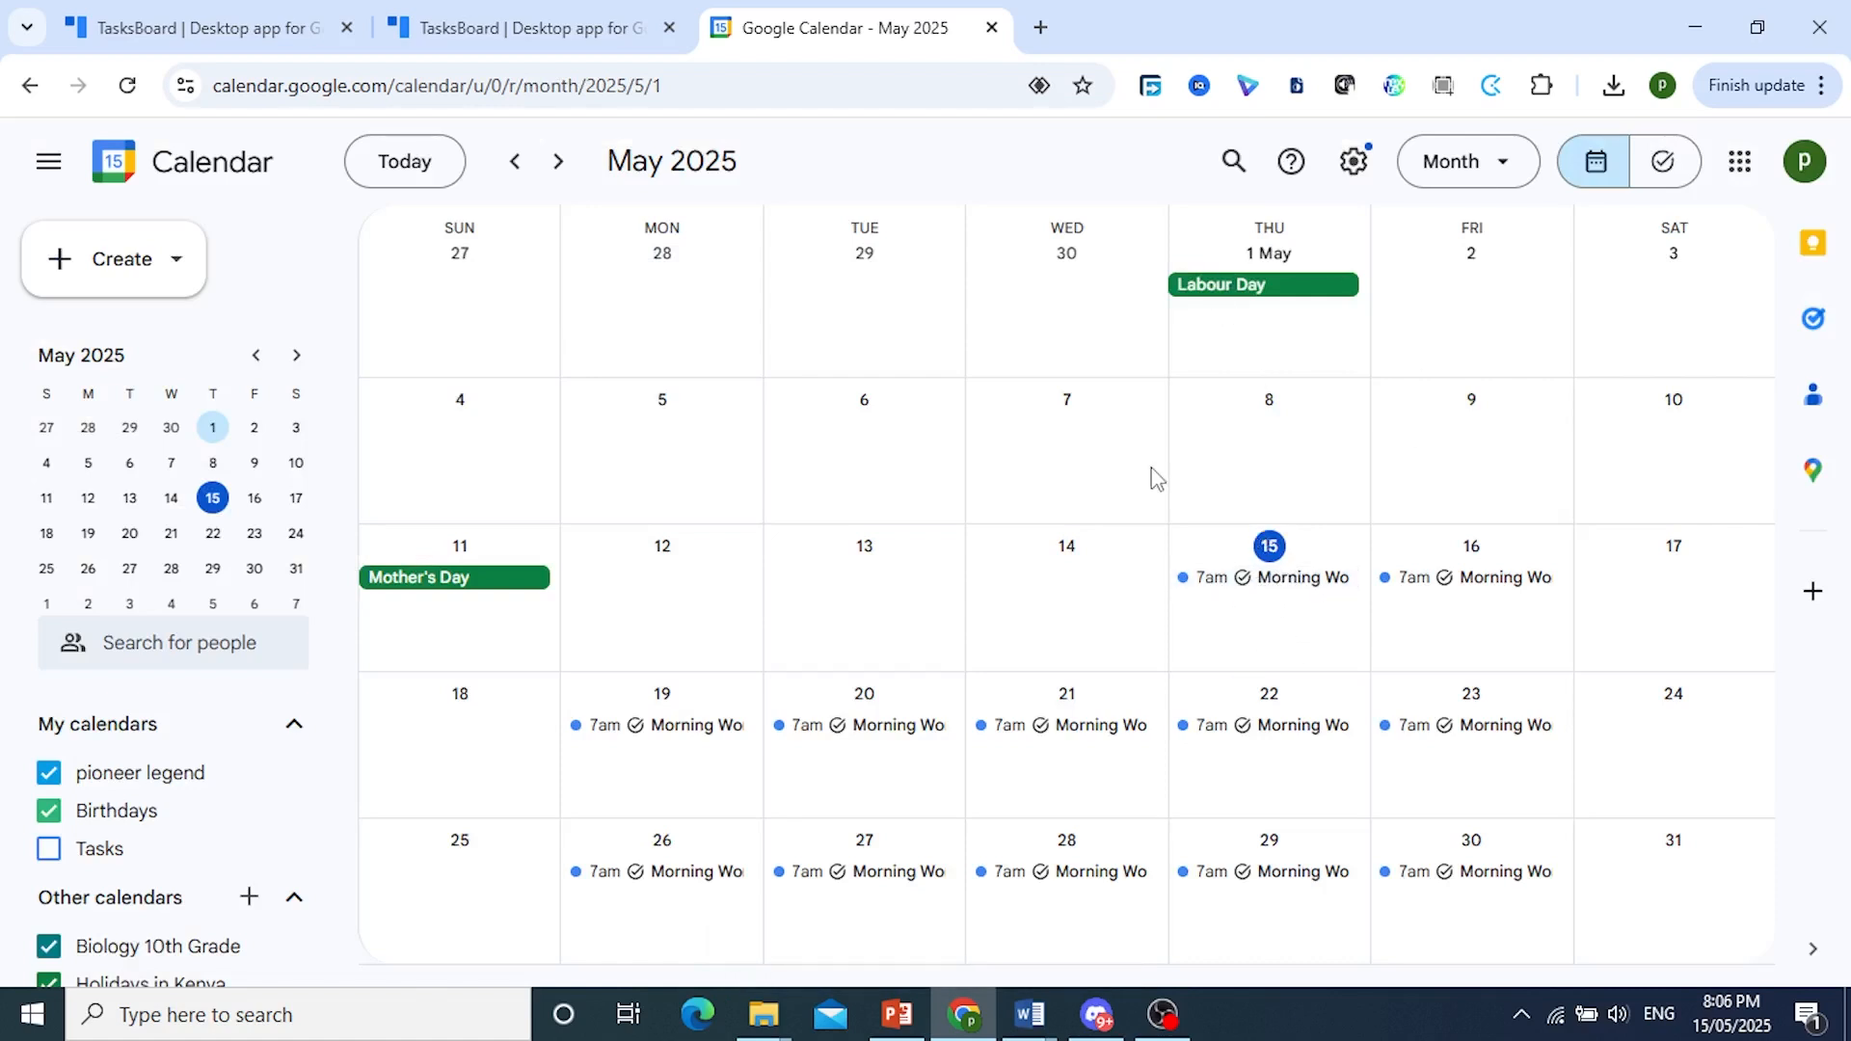
Step: Reload Google Calendar, mark the 15 May Morning Workout task as completed, and check the main board in TasksBoard
{"action": "left_click", "coordinate": [127, 85]}
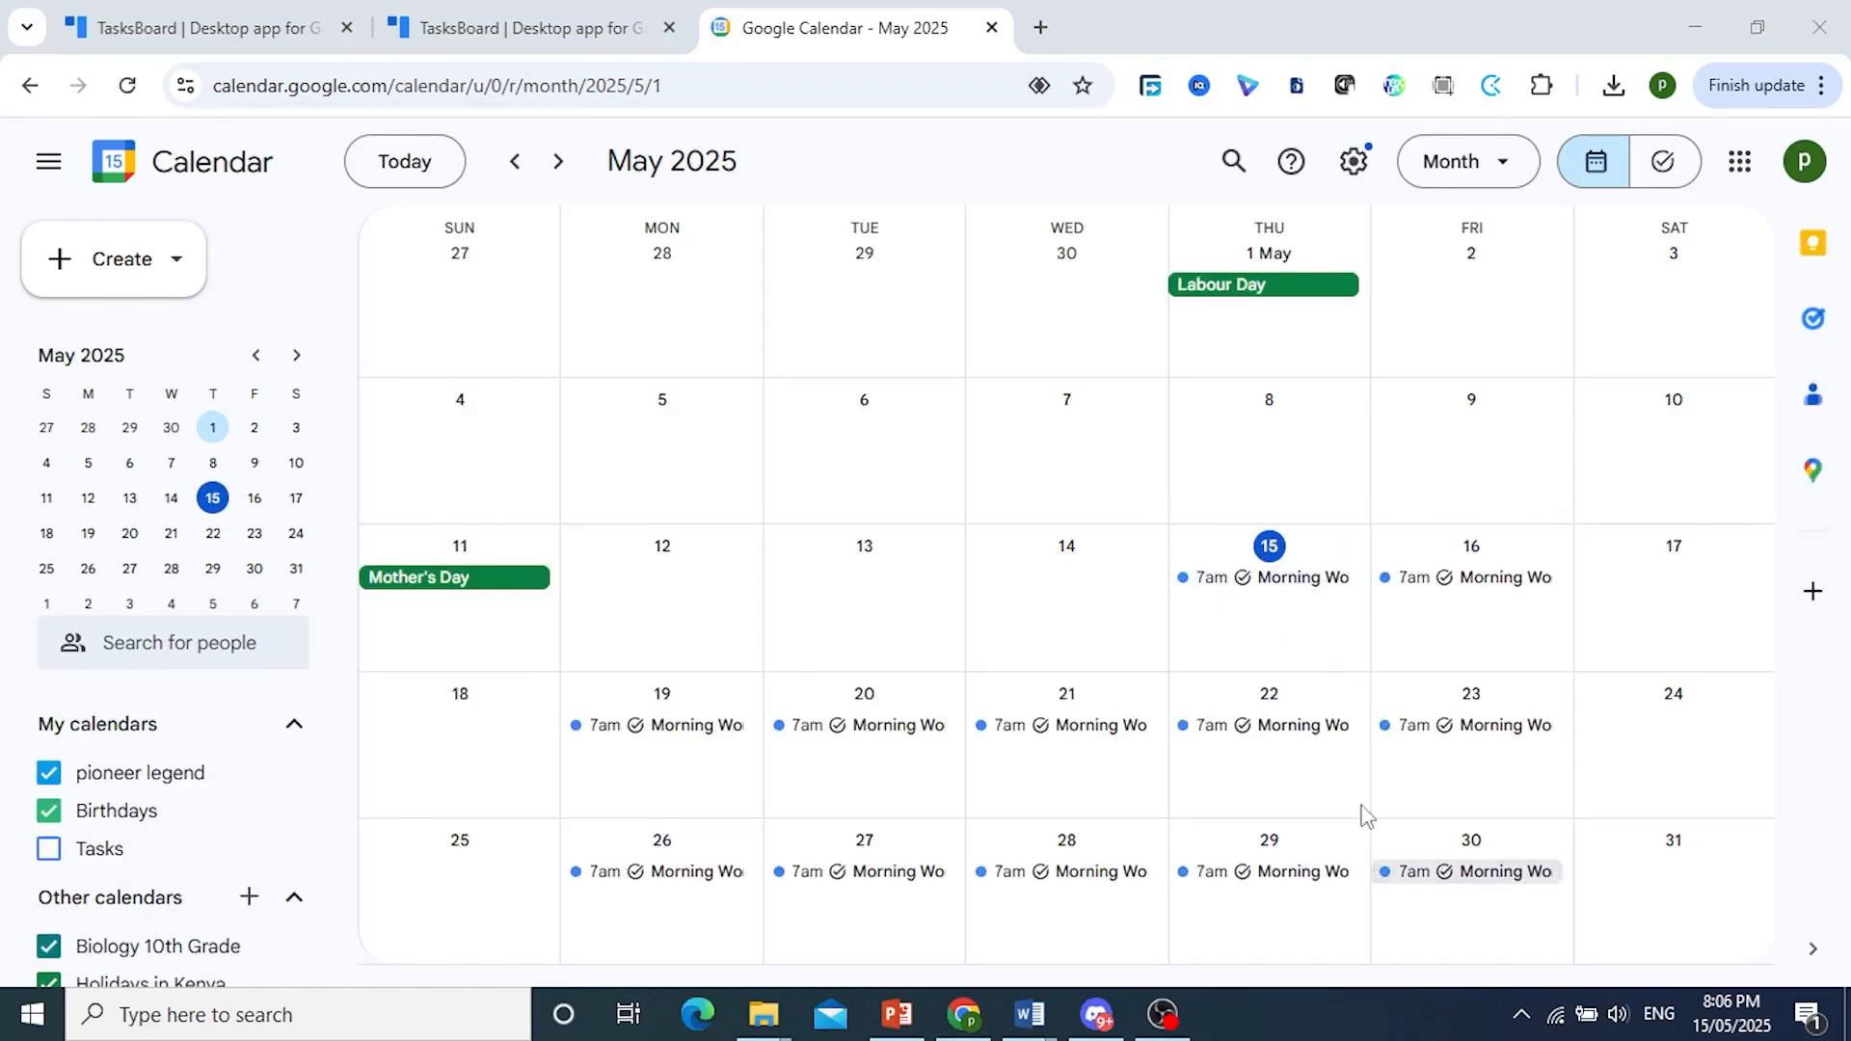
{"action": "left_click", "coordinate": [1227, 583]}
{"action": "left_click", "coordinate": [1022, 713]}
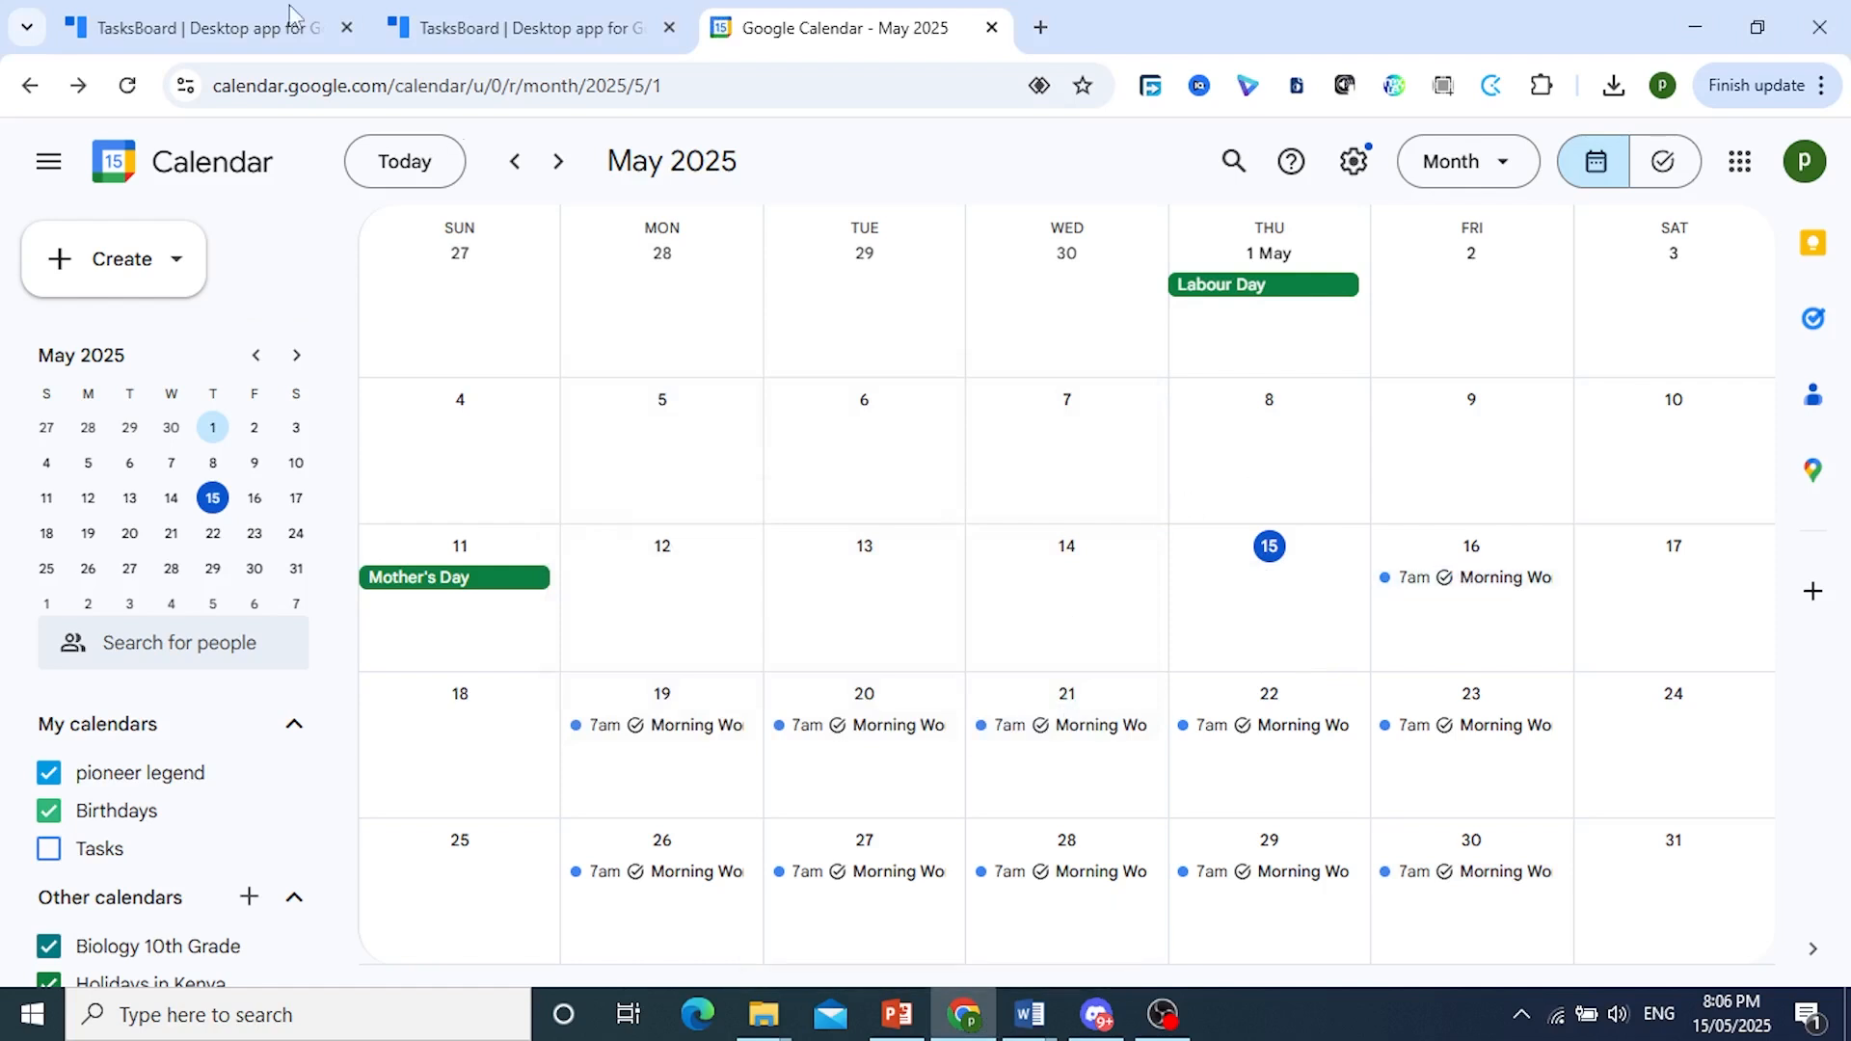
{"action": "left_click", "coordinate": [236, 23]}
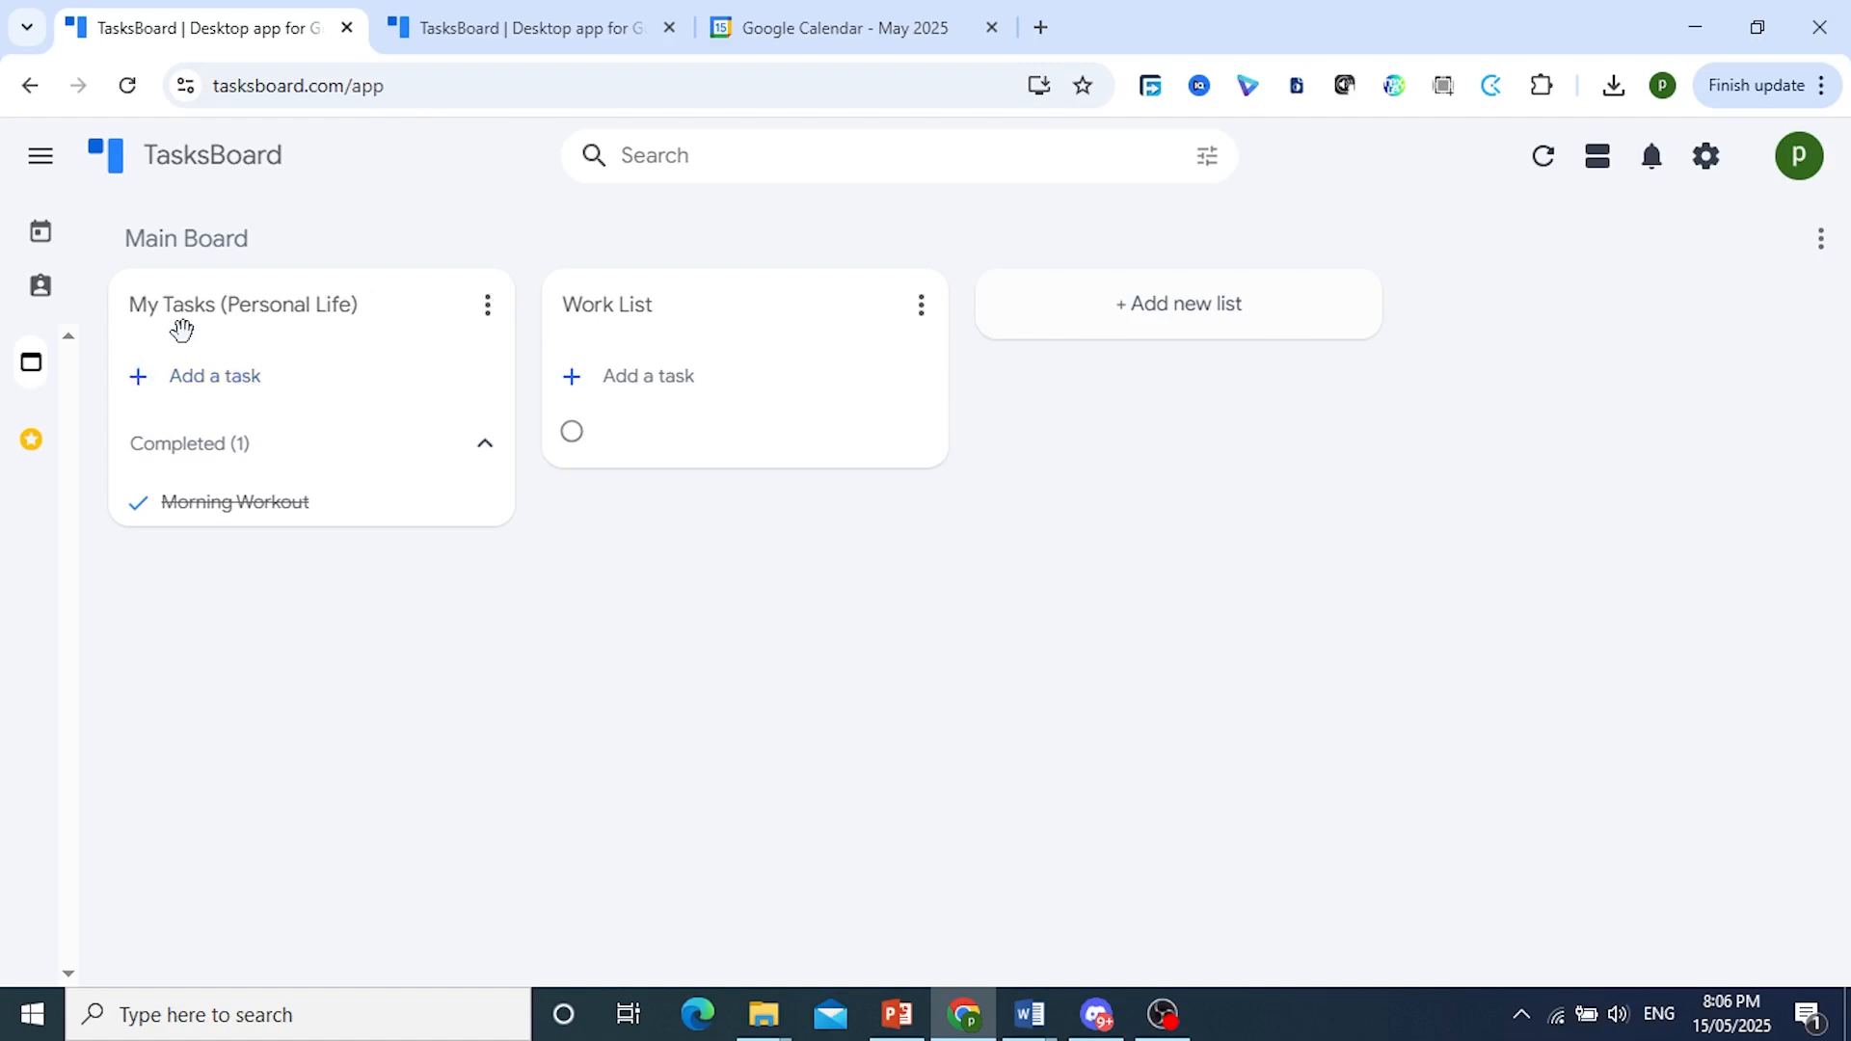
{"action": "left_click", "coordinate": [1338, 1032]}
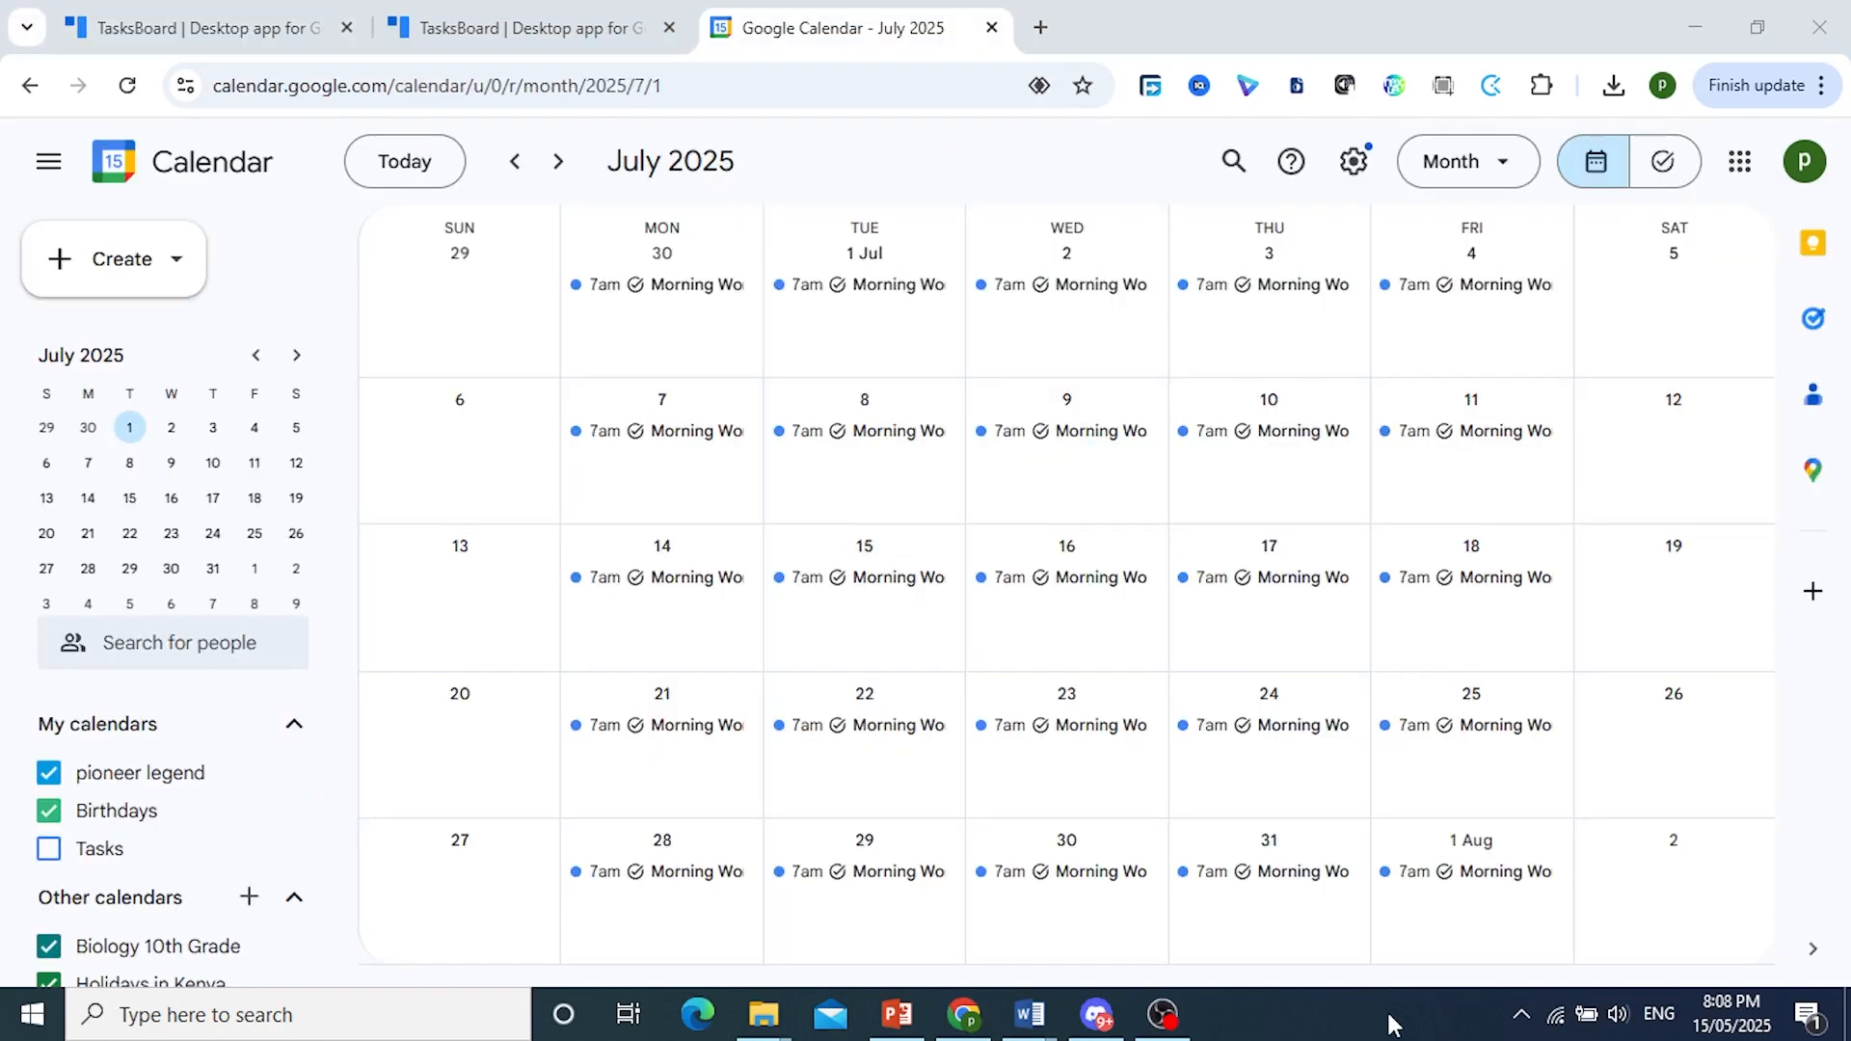
Step: In Google Calendar, change to the week view and go back to the week of 11–17 May 2025
{"action": "left_click", "coordinate": [1454, 182]}
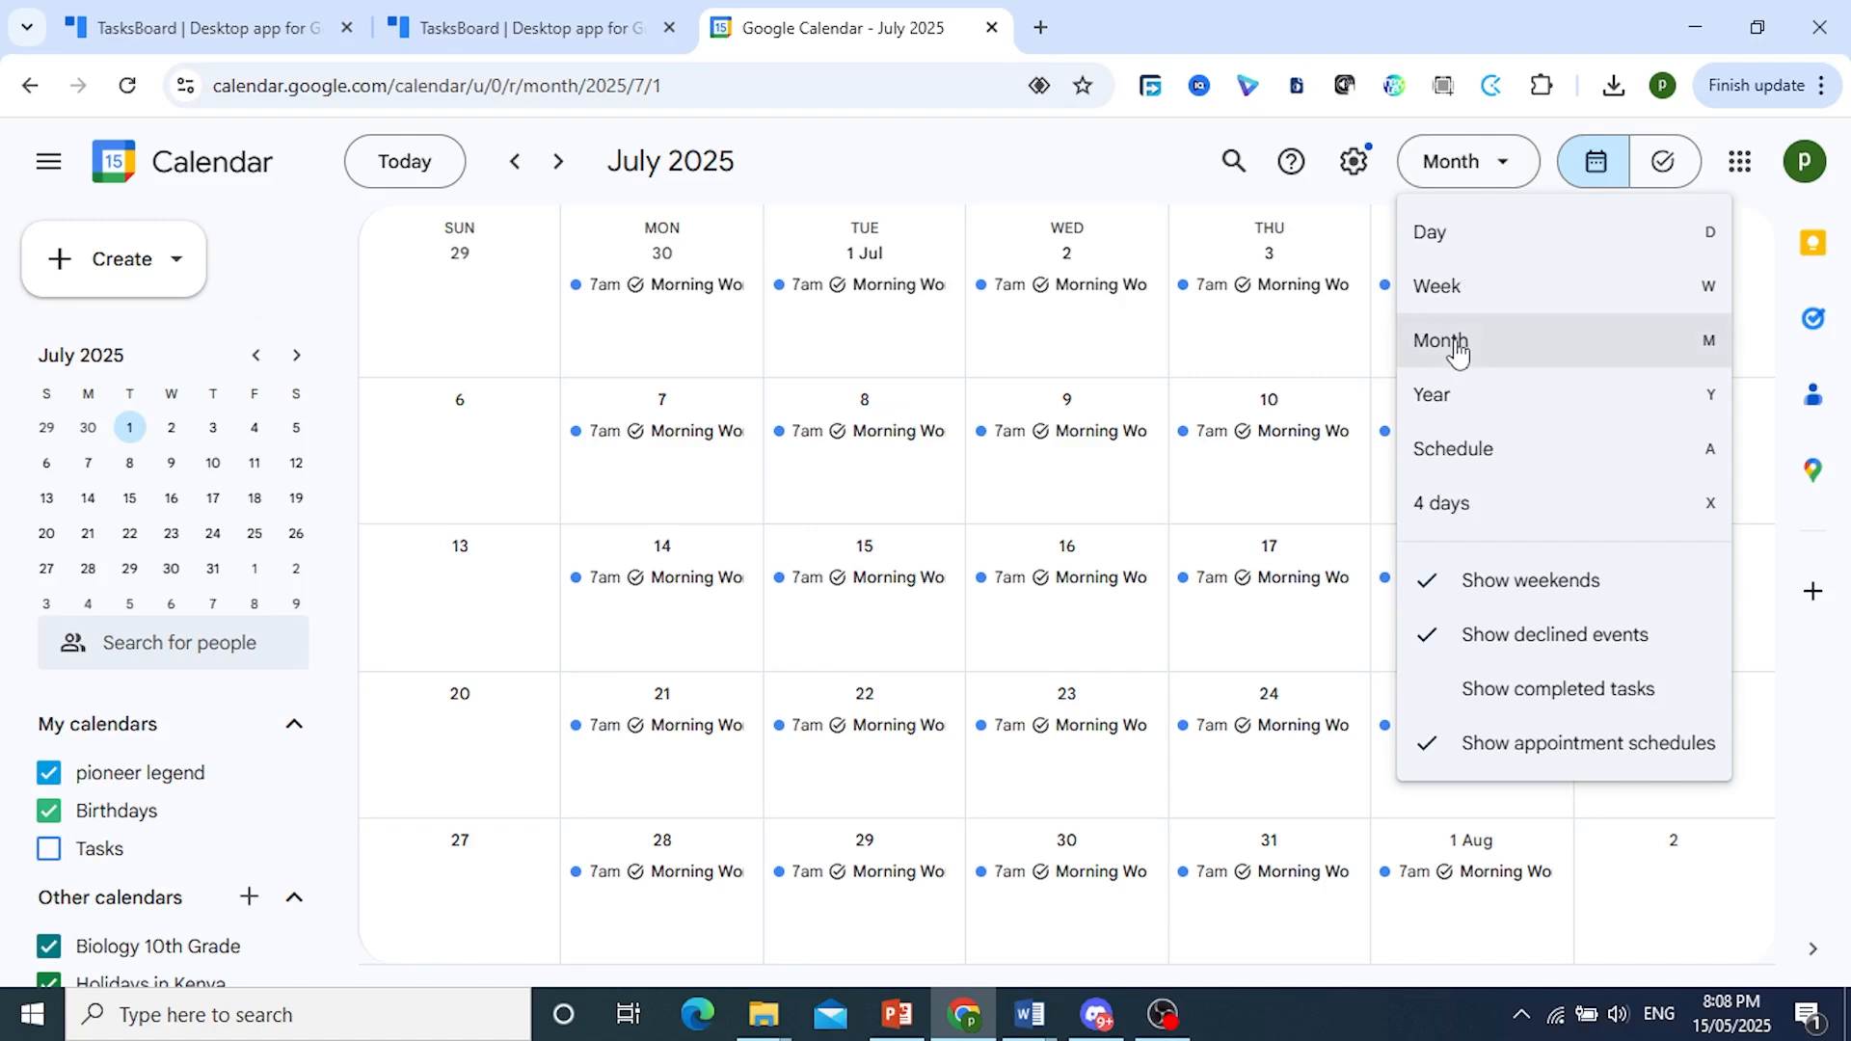
{"action": "left_click", "coordinate": [1443, 292]}
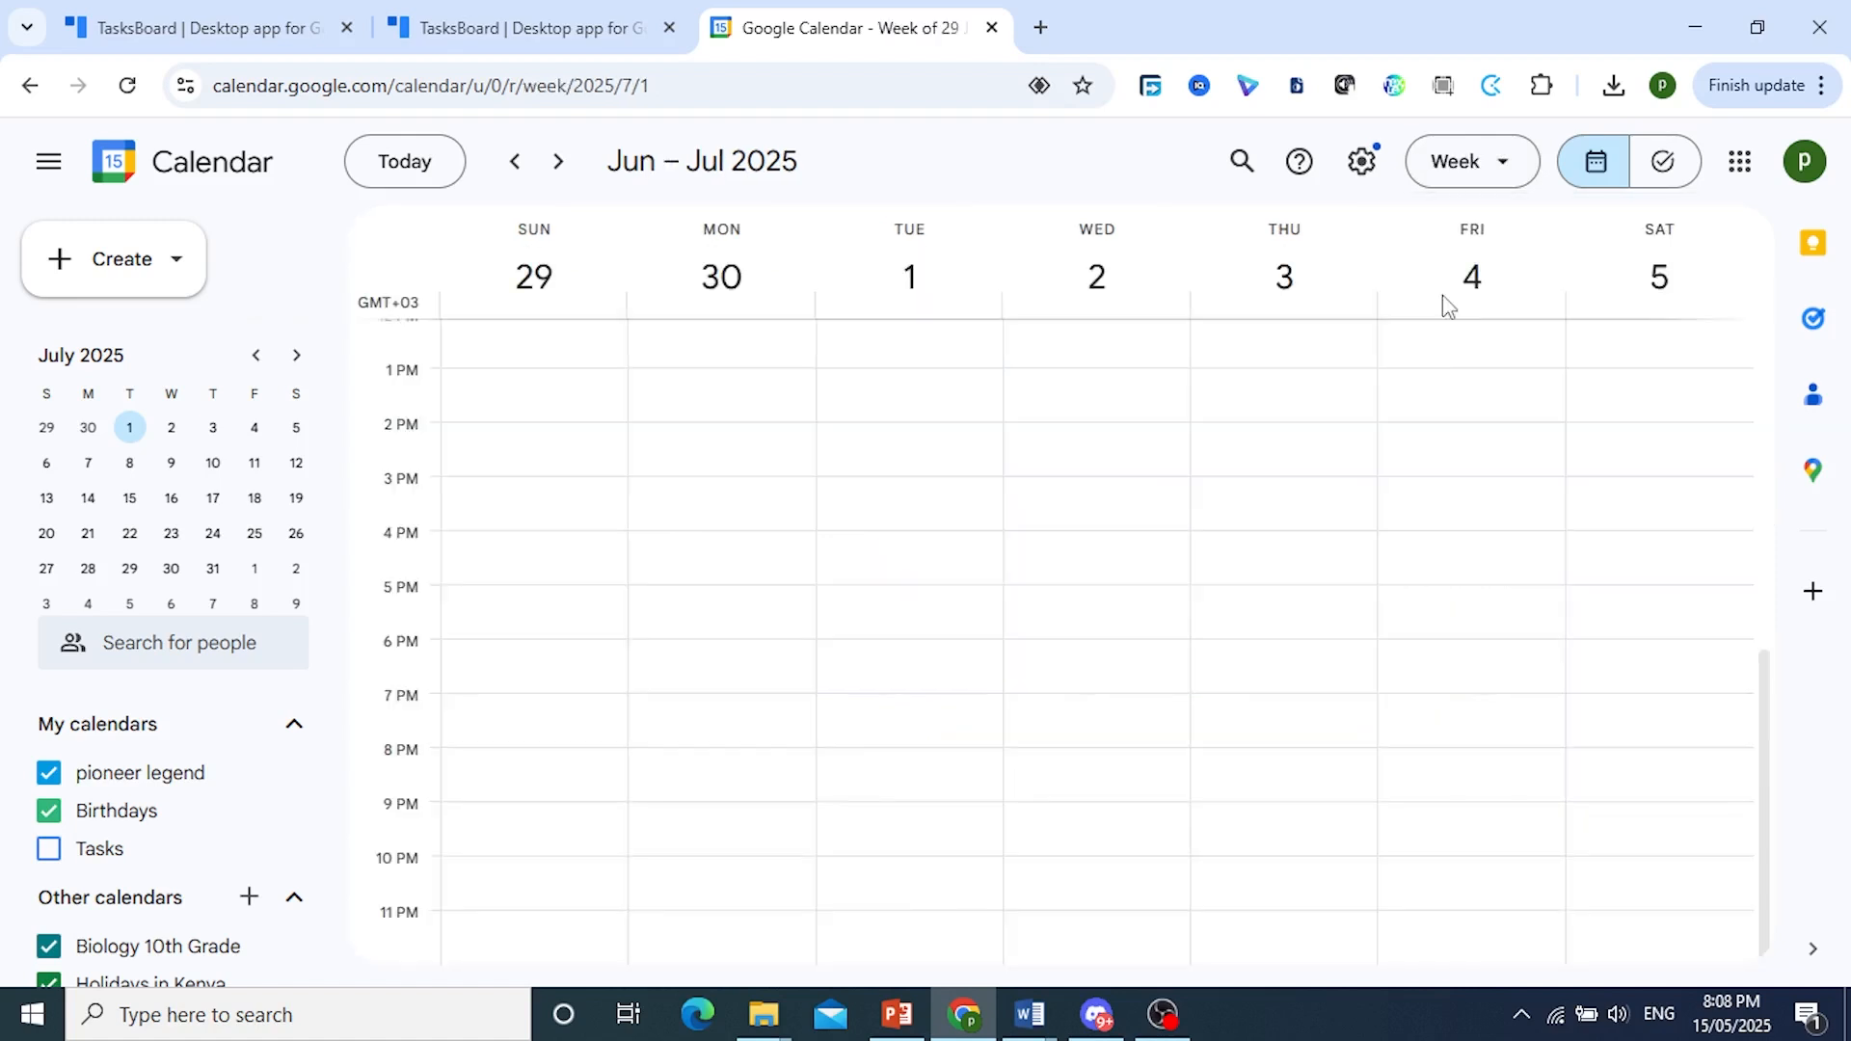
{"action": "left_click", "coordinate": [514, 164]}
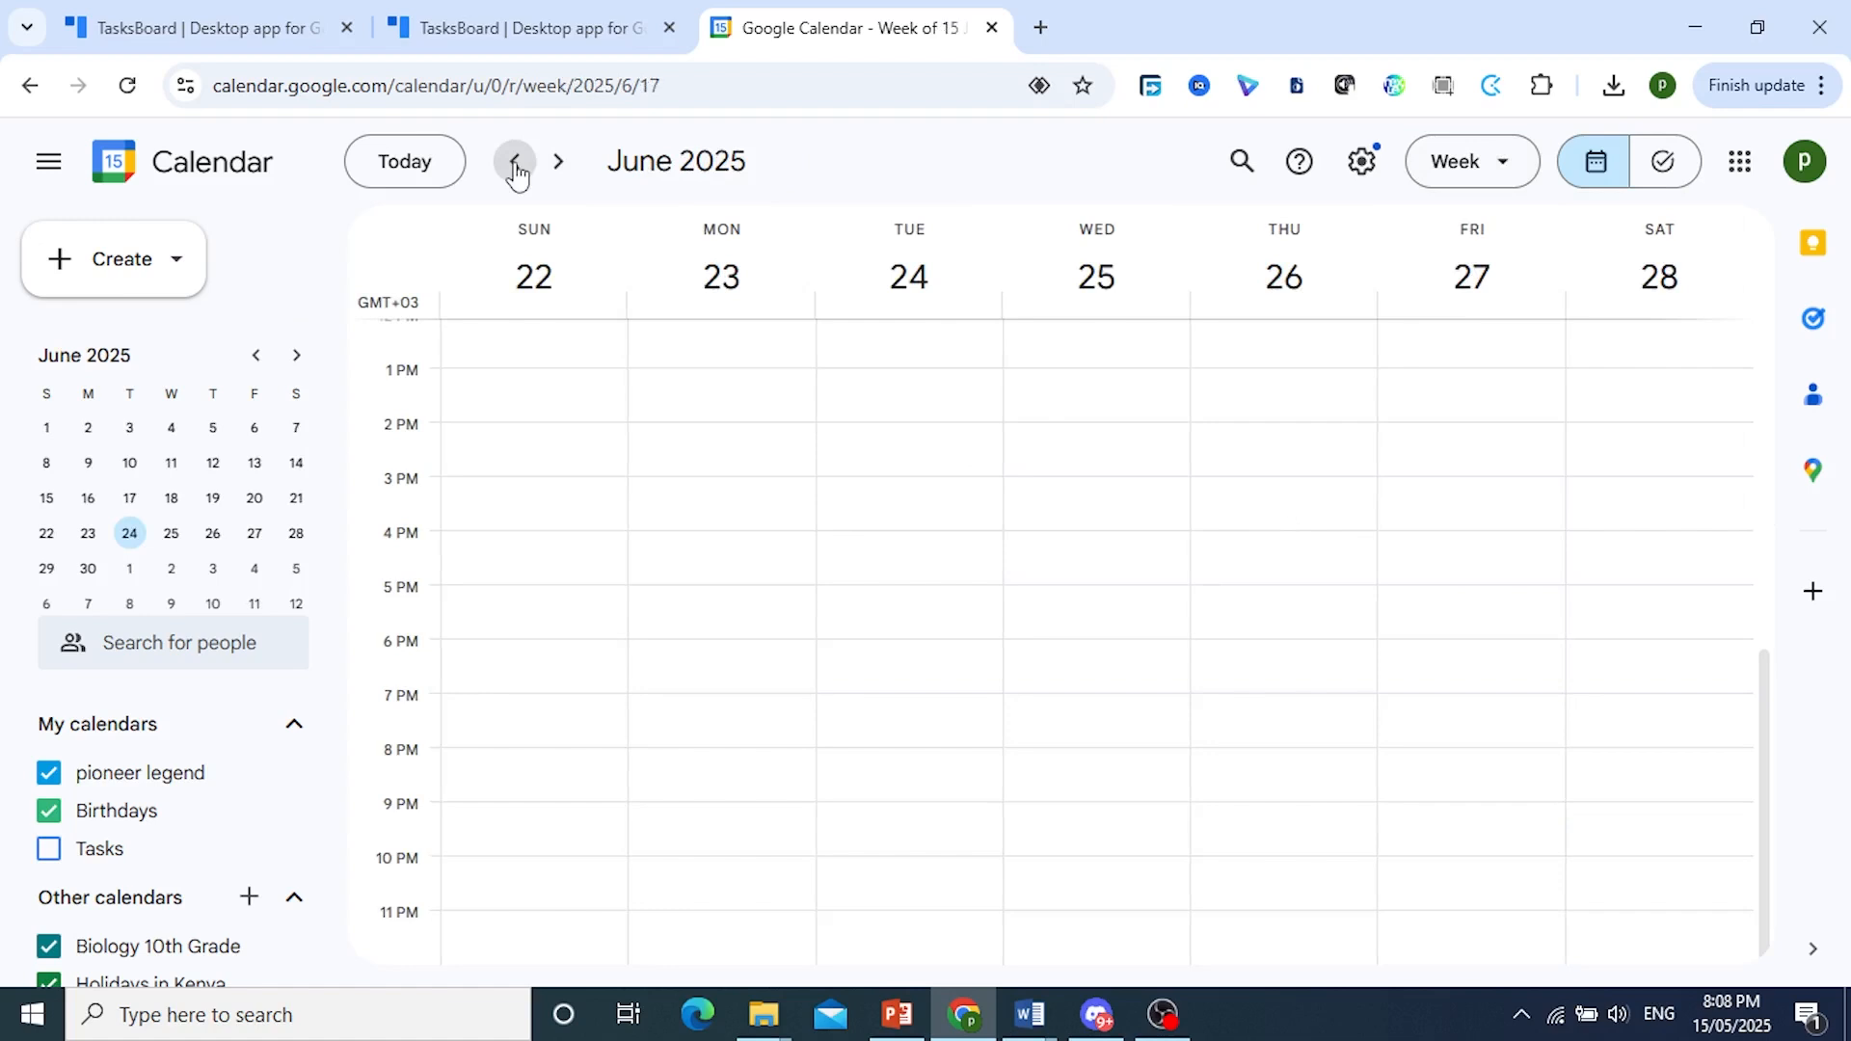
{"action": "left_click", "coordinate": [516, 164]}
{"action": "left_click", "coordinate": [515, 164]}
{"action": "left_click", "coordinate": [515, 164]}
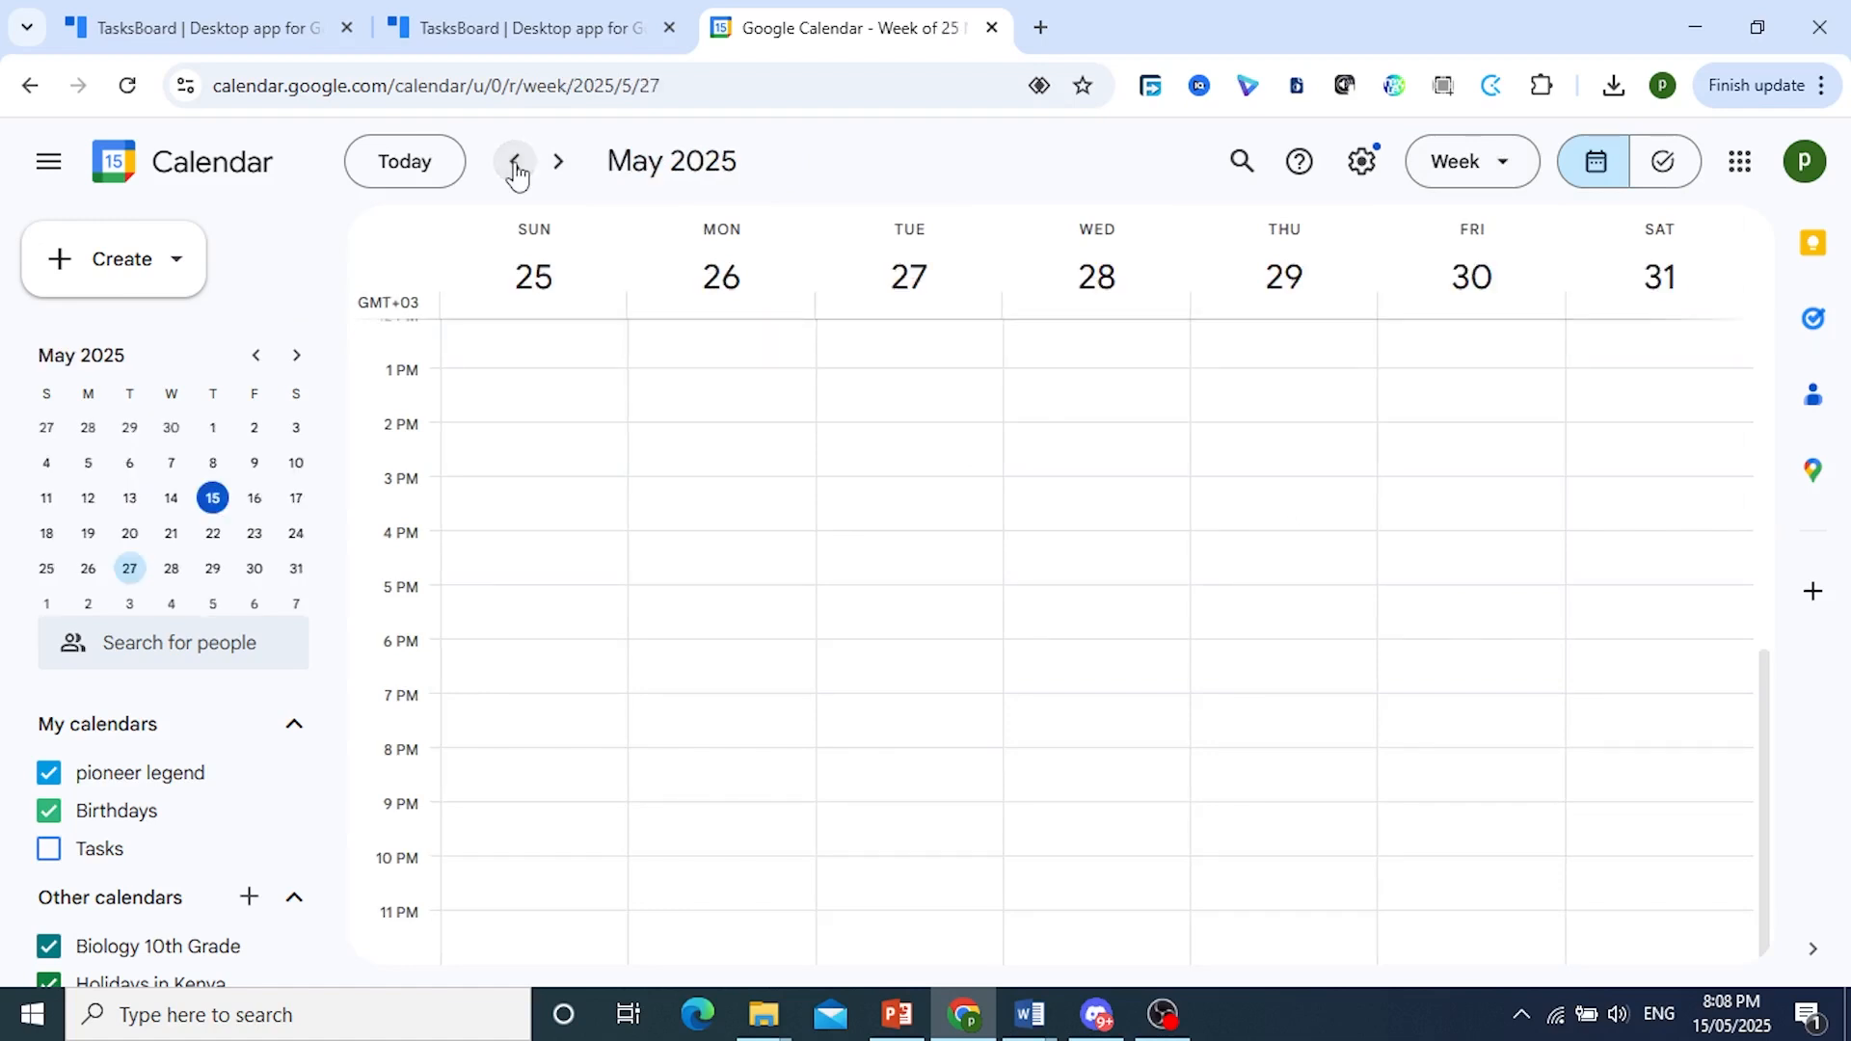
{"action": "left_click", "coordinate": [519, 166]}
{"action": "left_click", "coordinate": [516, 164]}
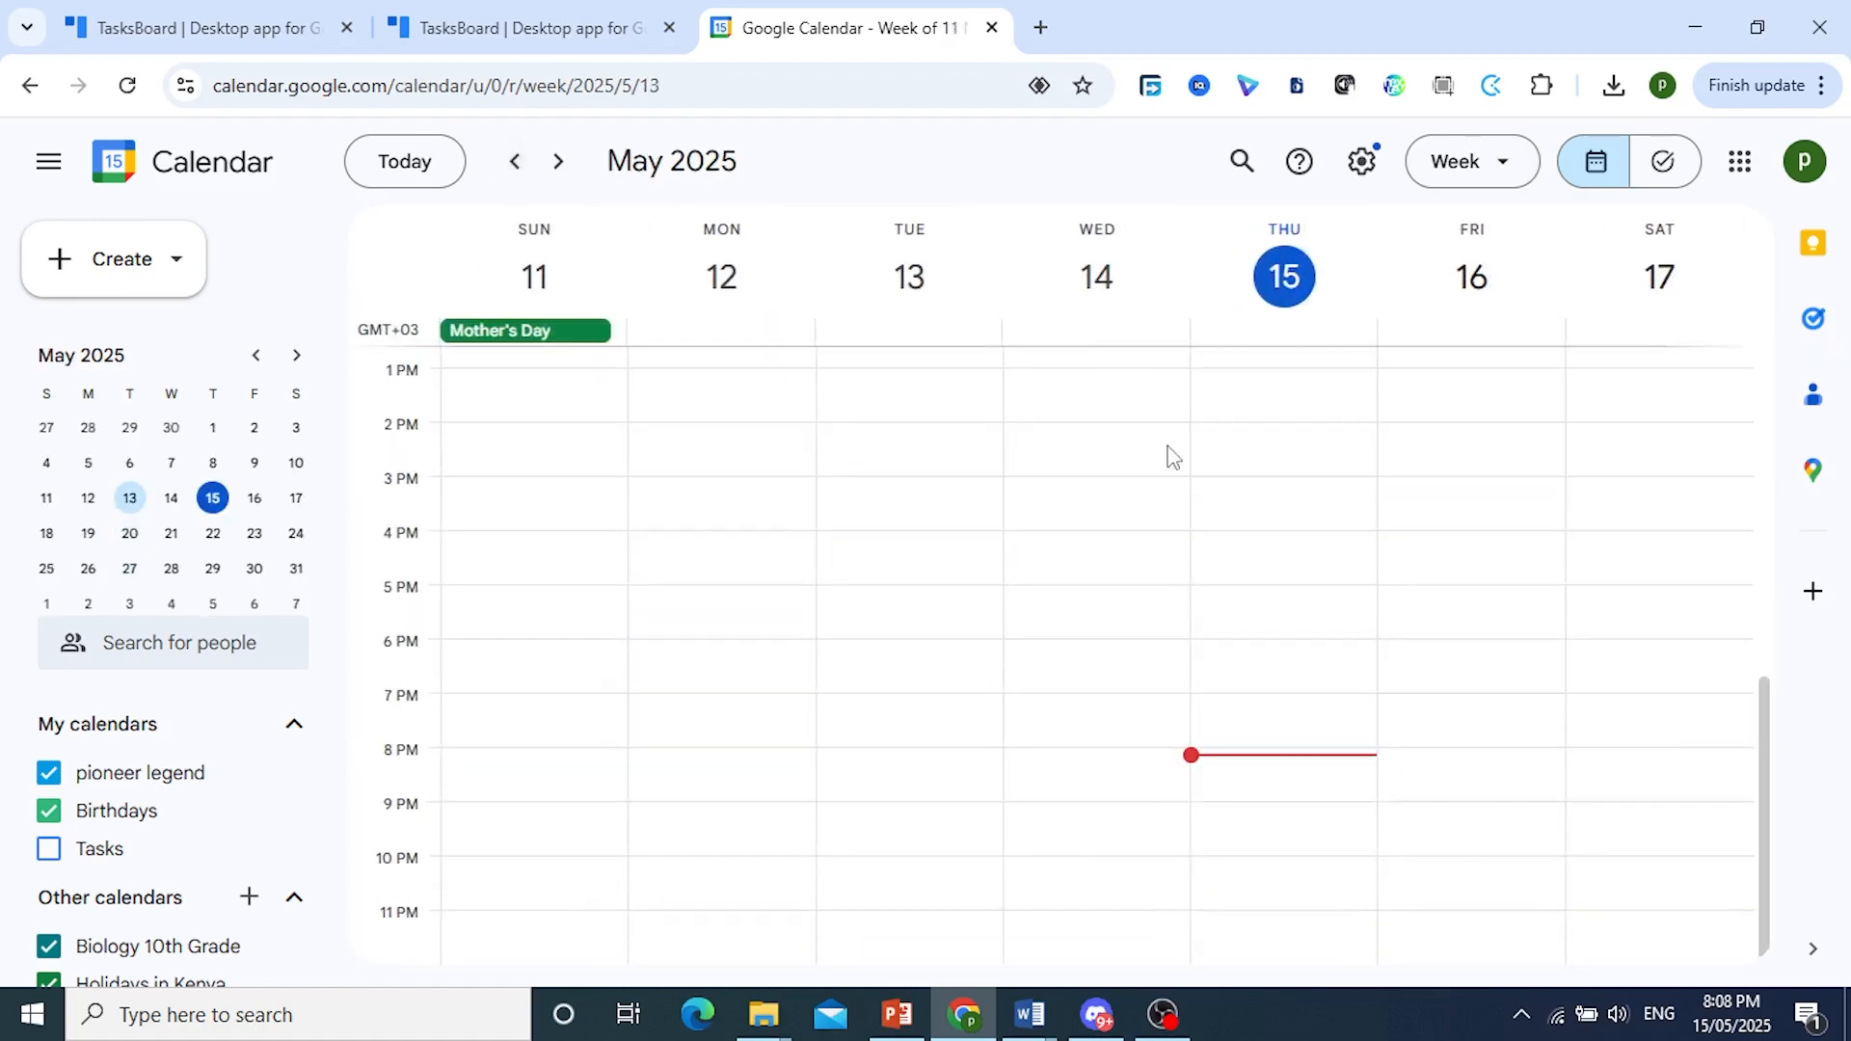
{"action": "scroll", "coordinate": [1428, 604], "scroll_direction": "up", "scroll_amount": 2}
{"action": "scroll", "coordinate": [1428, 604], "scroll_direction": "up", "scroll_amount": 3}
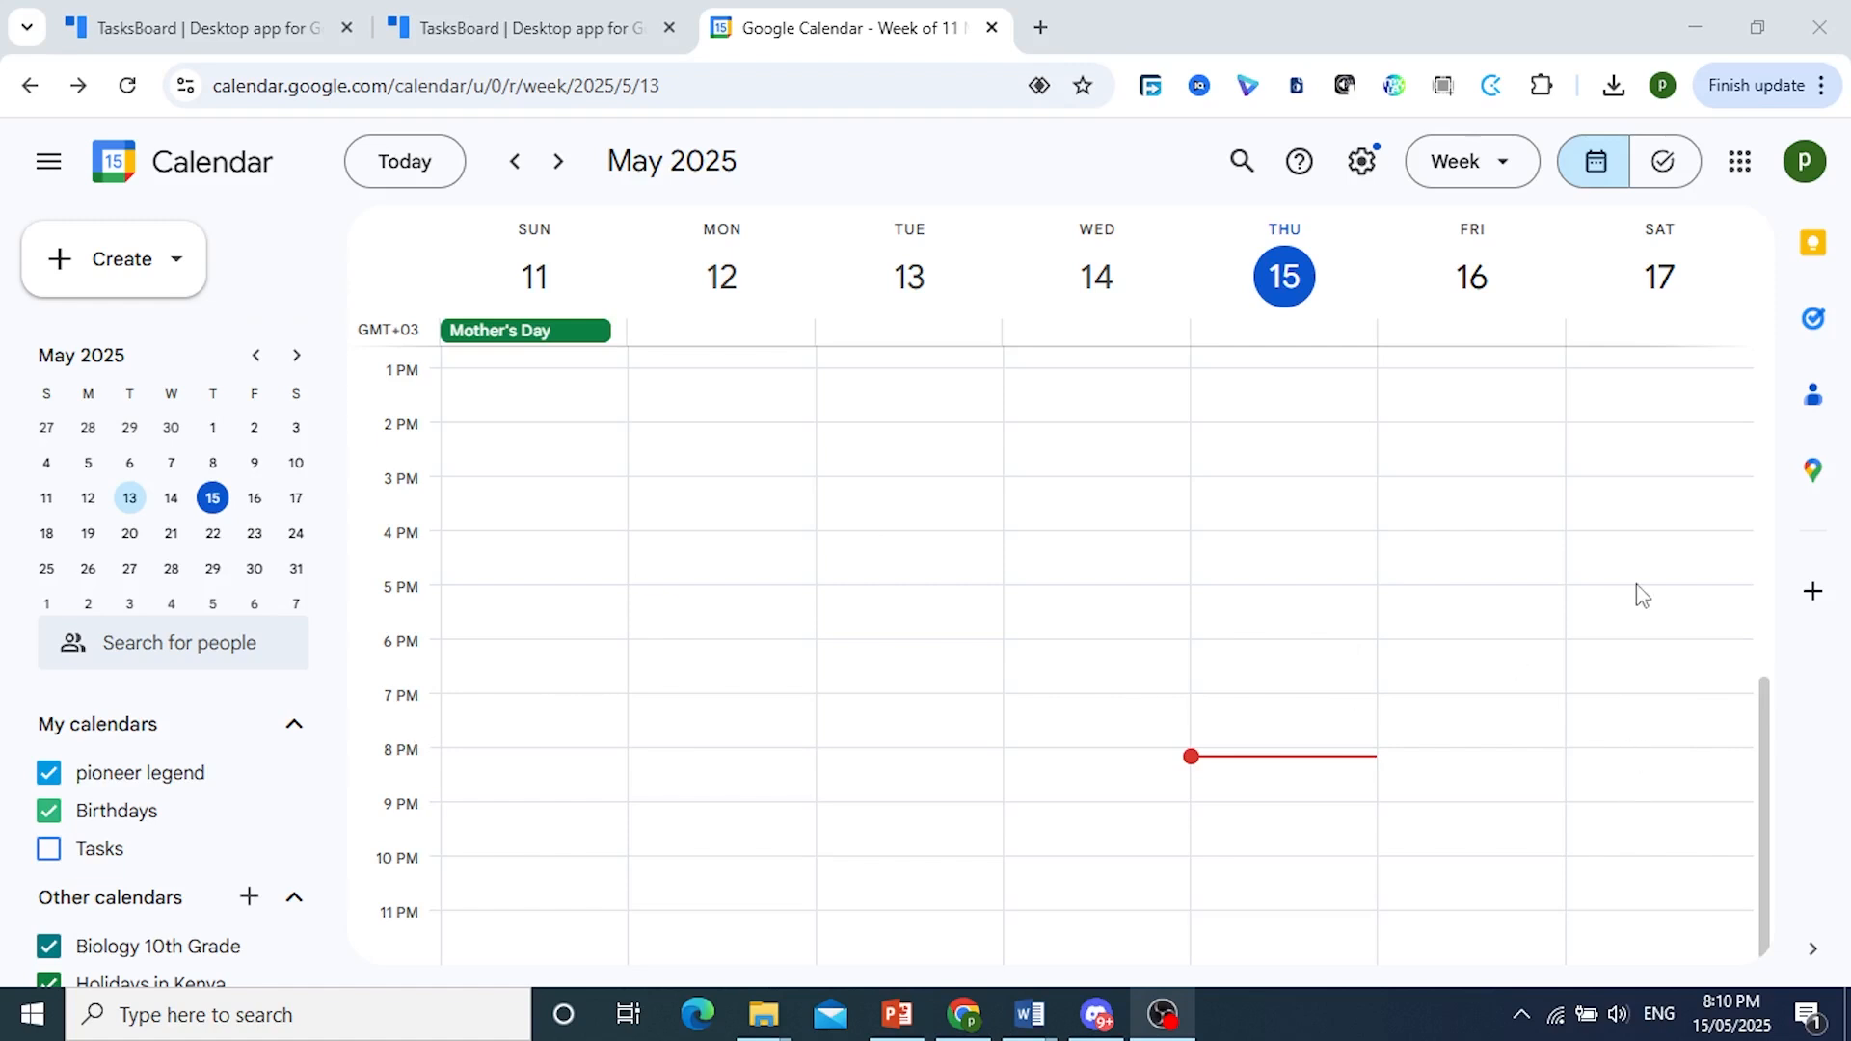
Step: Start a new calendar entry on Saturday 17 May 2025 at 5:00pm, titled Weekly Grocery Shopping
{"action": "left_click", "coordinate": [1596, 612]}
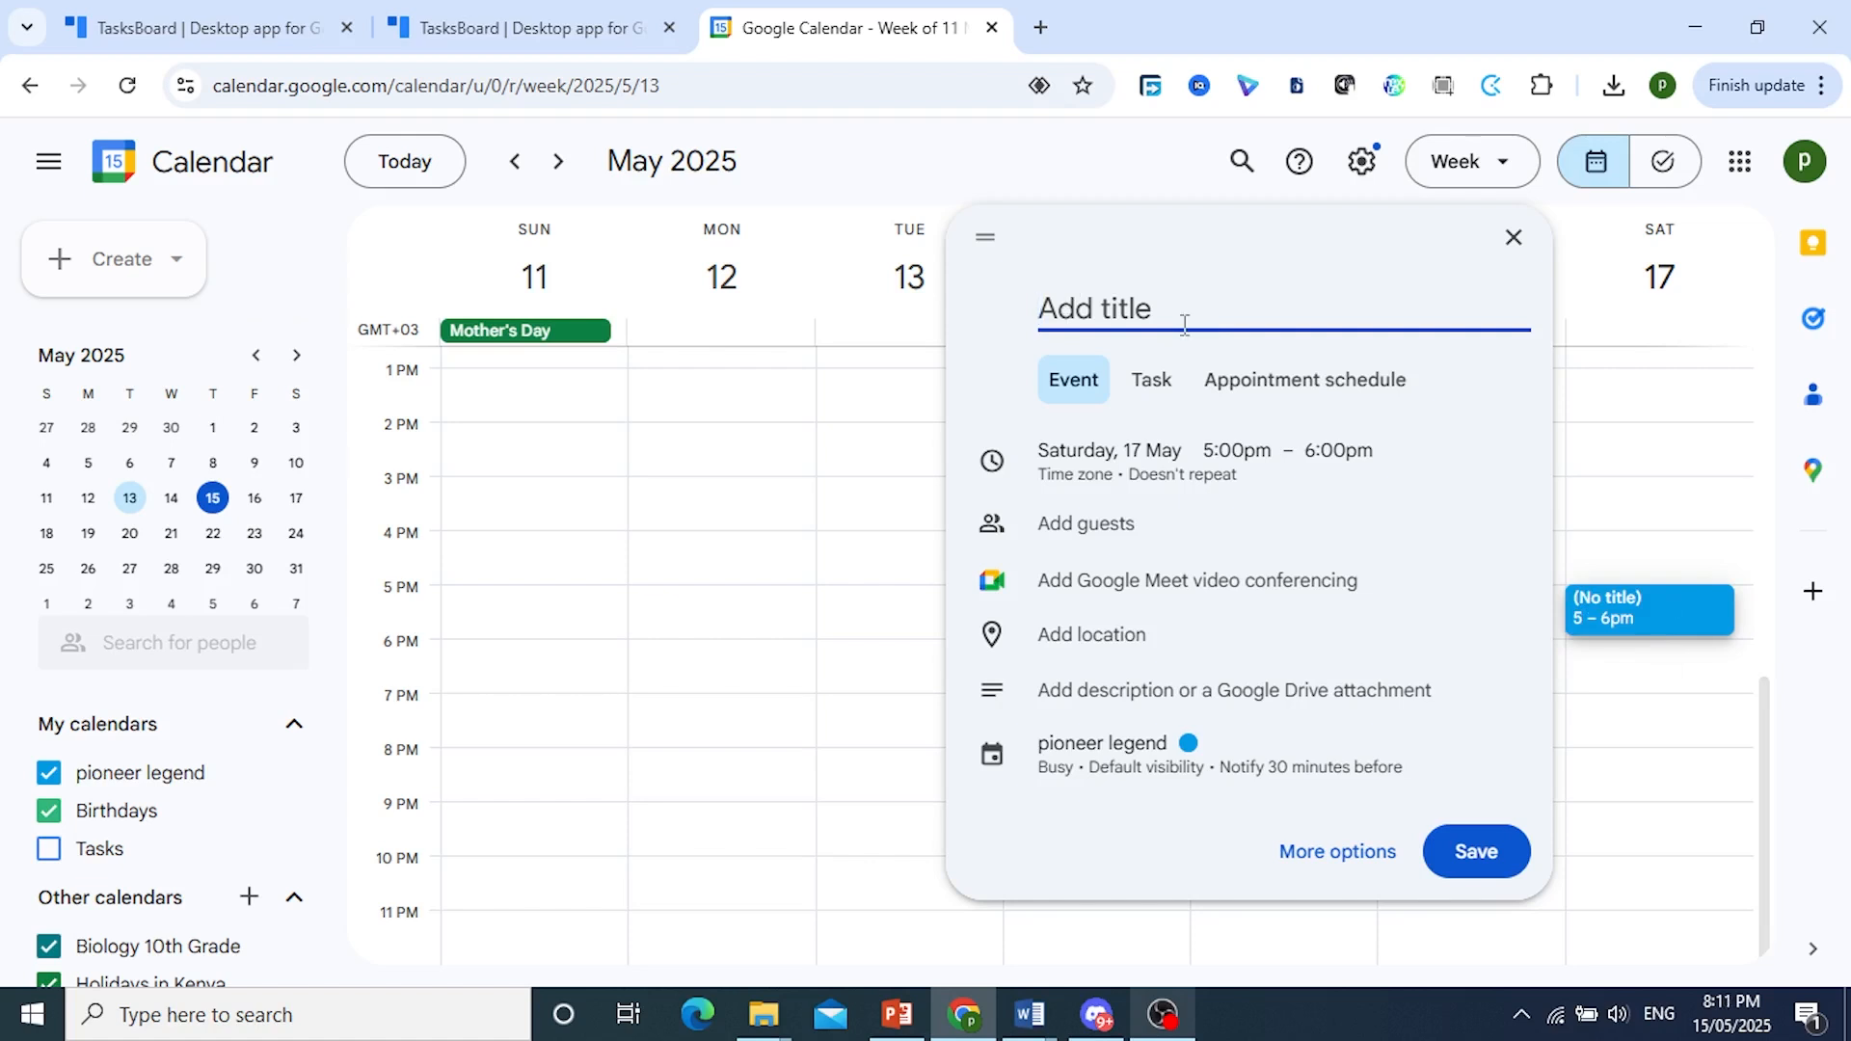
{"action": "type", "text": "wEEKLY"}
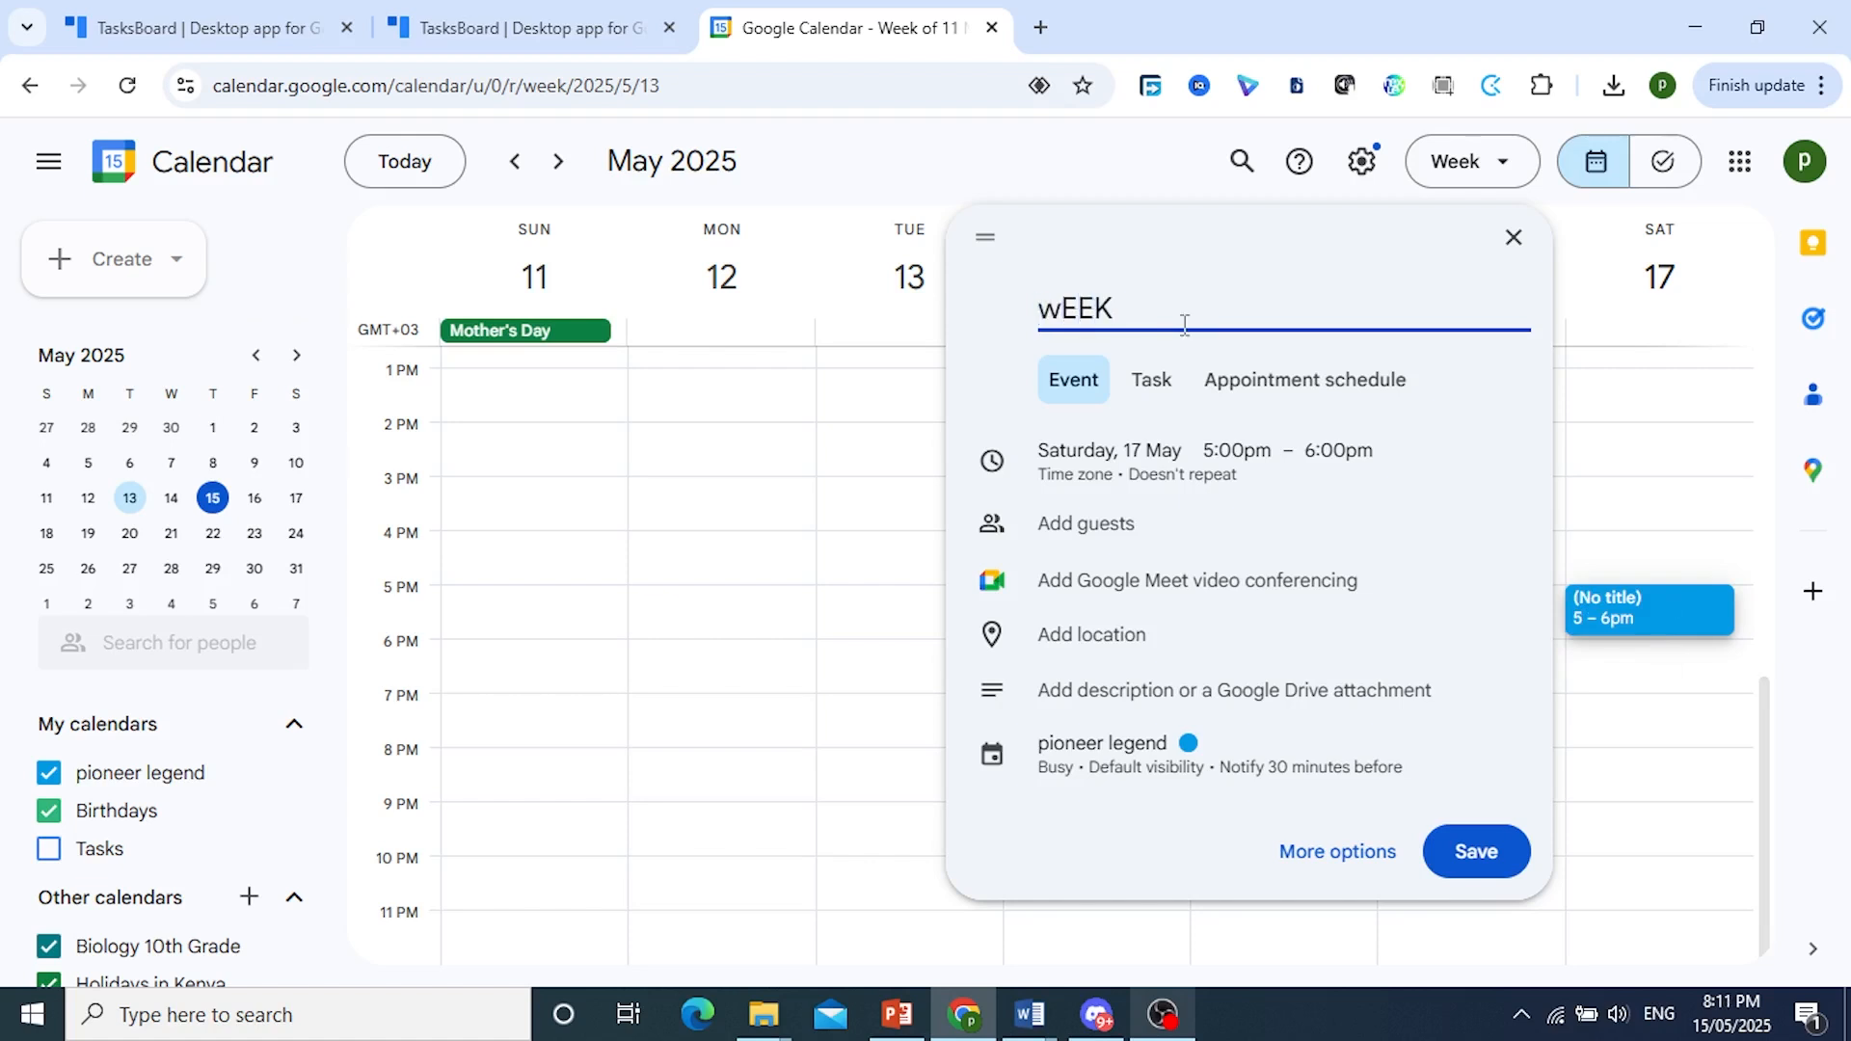
{"action": "key", "text": "BackSpace"}
{"action": "key", "text": "BackSpace"}
{"action": "key", "text": "BackSpace"}
{"action": "key", "text": "BackSpace"}
{"action": "type", "text": "Weeekly Grocert"}
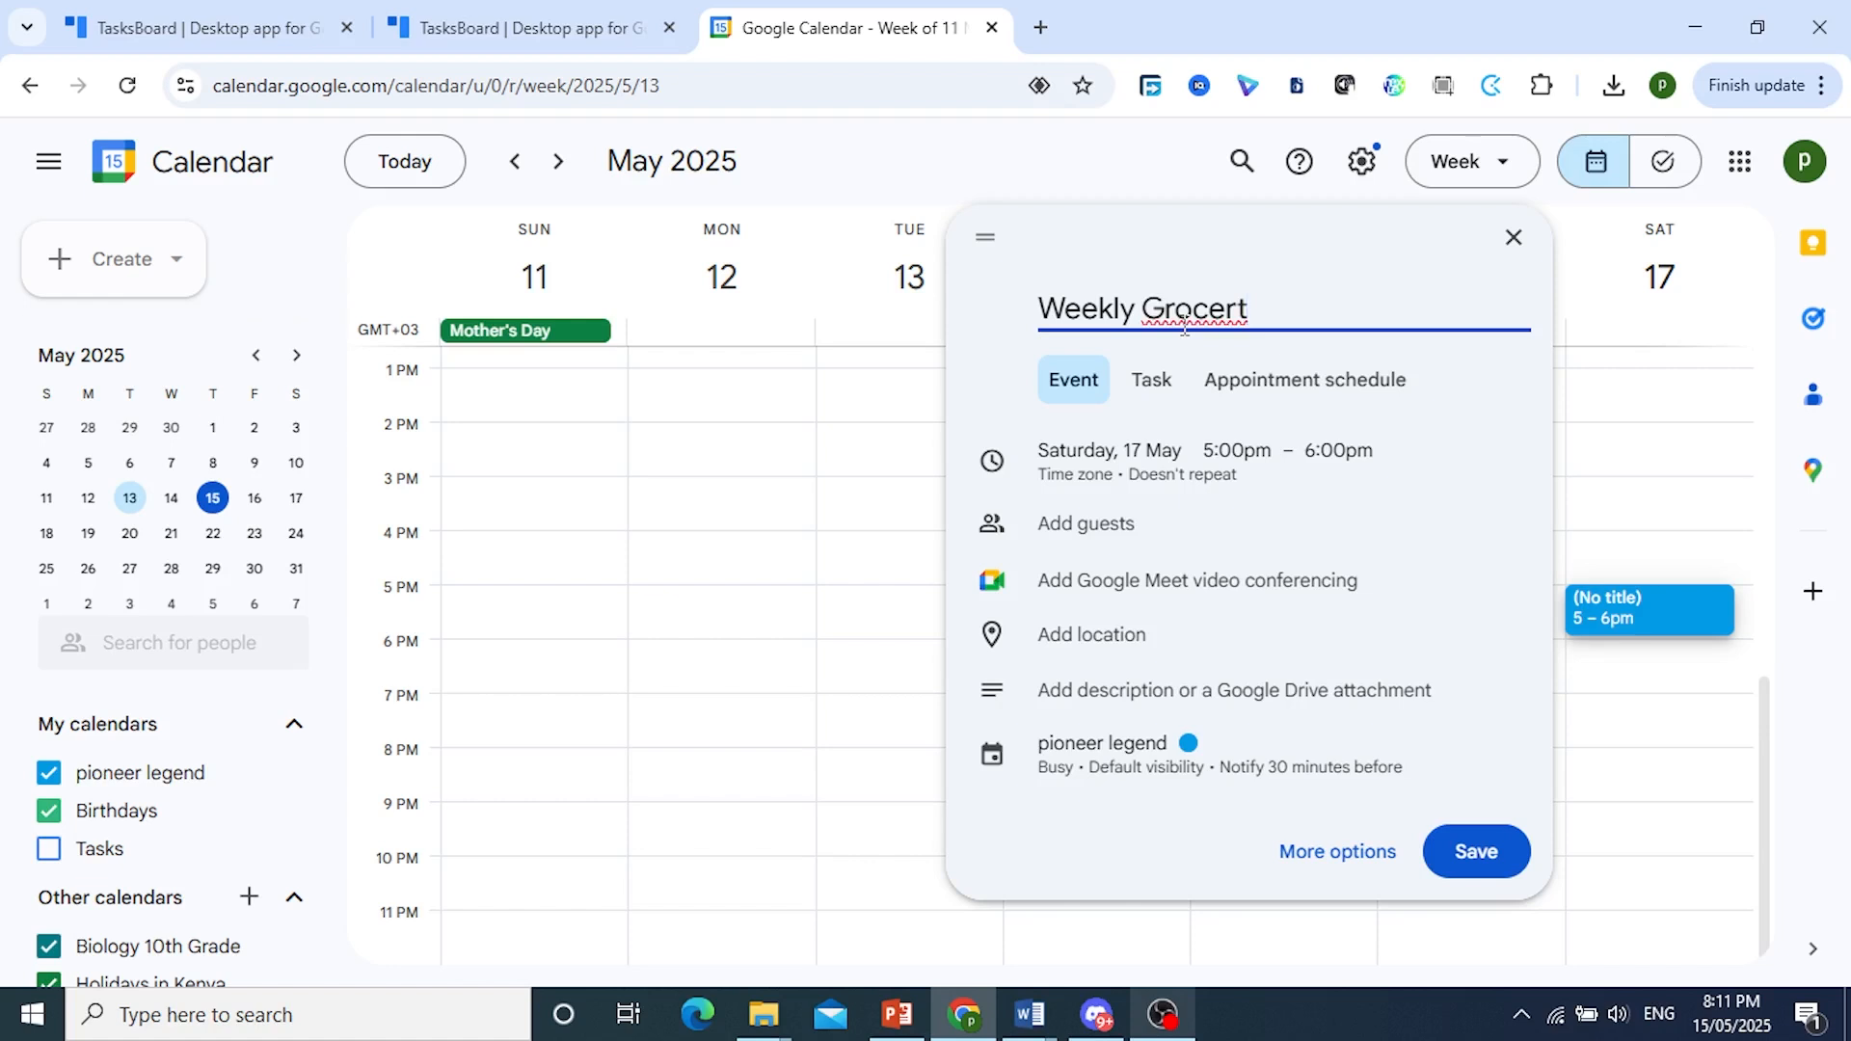
{"action": "key", "text": "BackSpace"}
{"action": "type", "text": "y Shopping"}
Step: Make Weekly Grocery Shopping a task that repeats weekly on Saturday in the My Tasks (Personal Life) list, and save it
{"action": "left_click", "coordinate": [1153, 381]}
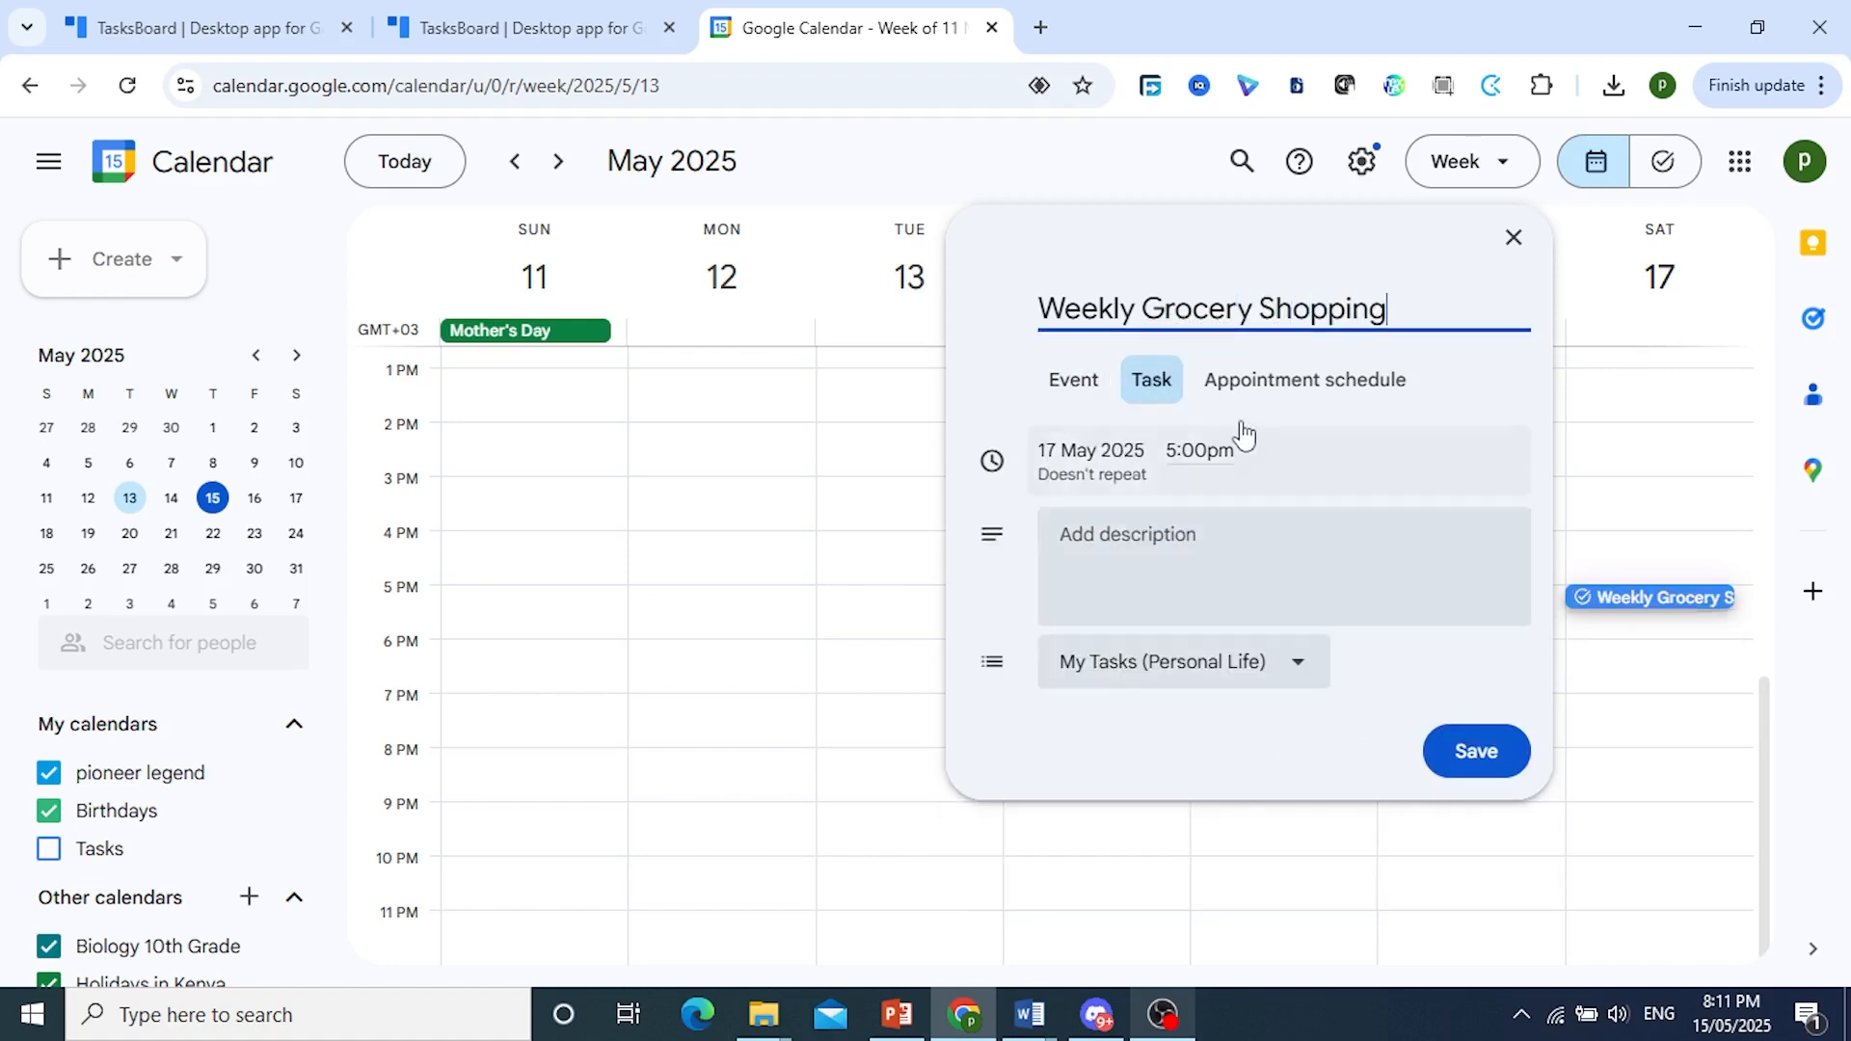
{"action": "left_click", "coordinate": [1101, 484]}
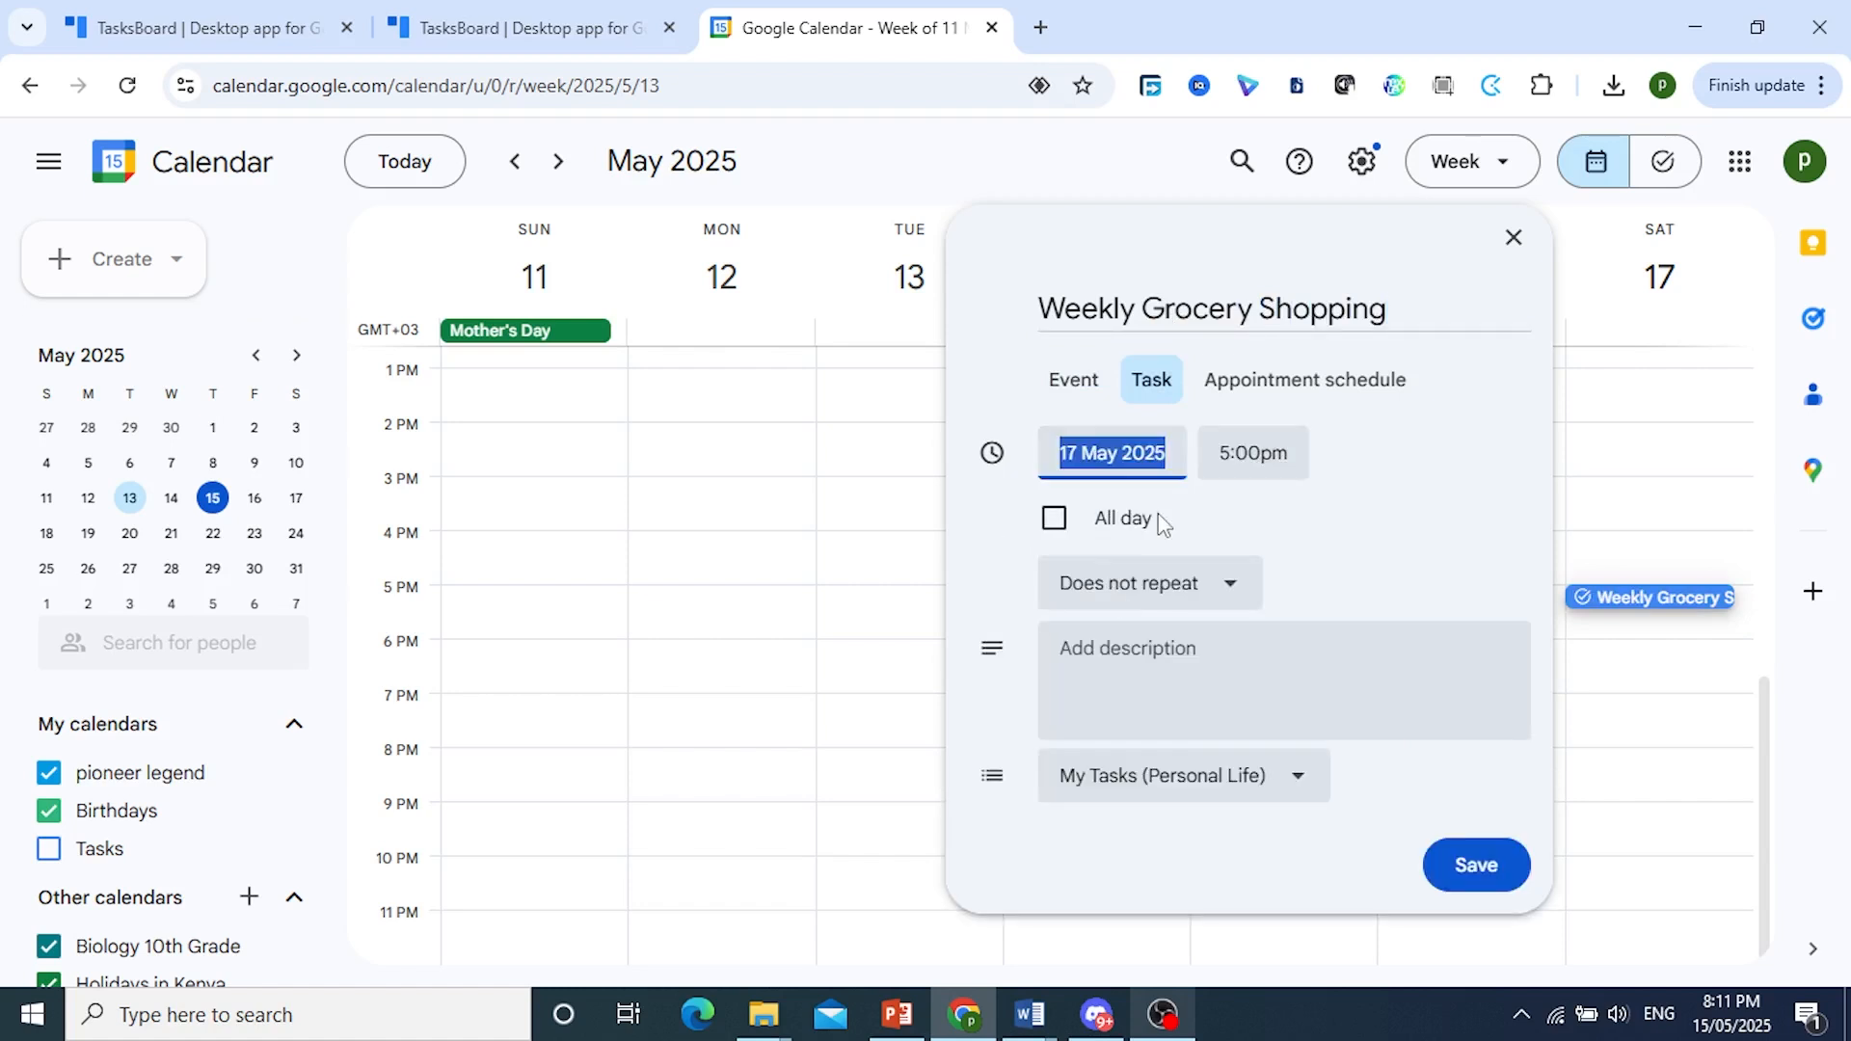
{"action": "left_click", "coordinate": [1157, 586]}
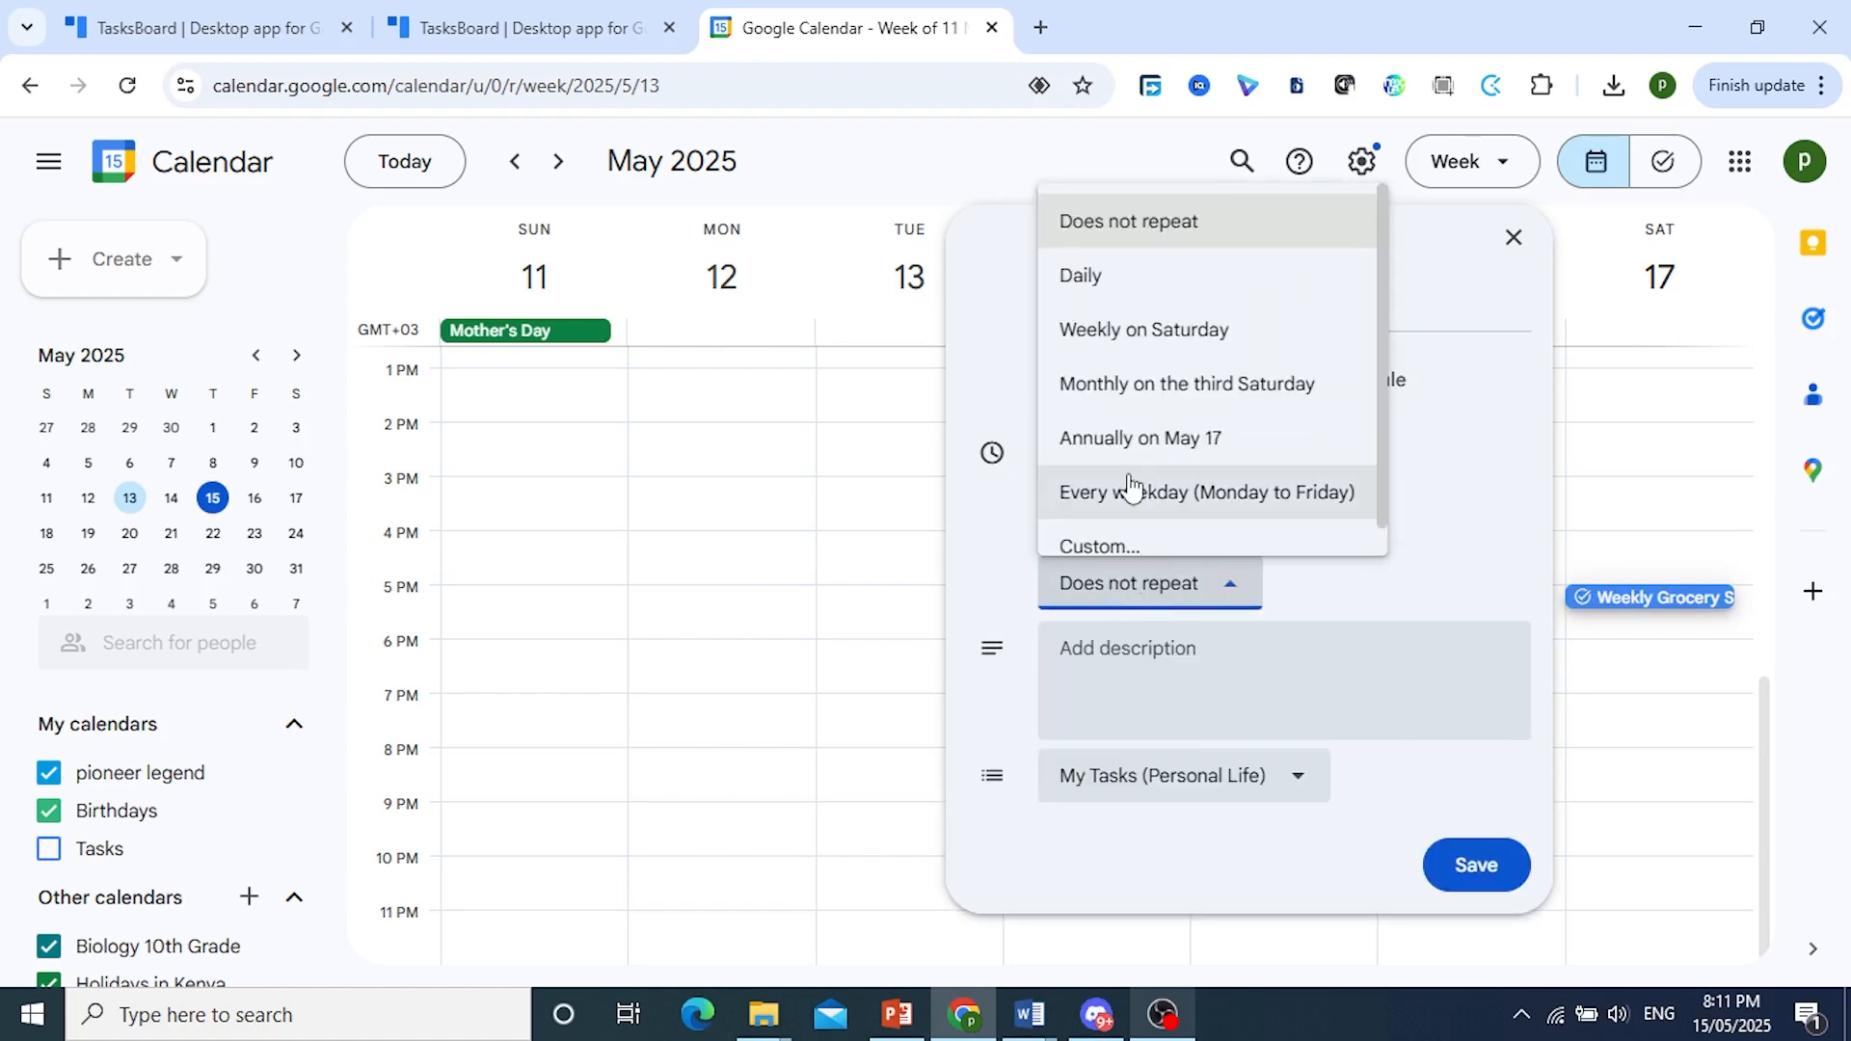
{"action": "left_click", "coordinate": [1108, 328]}
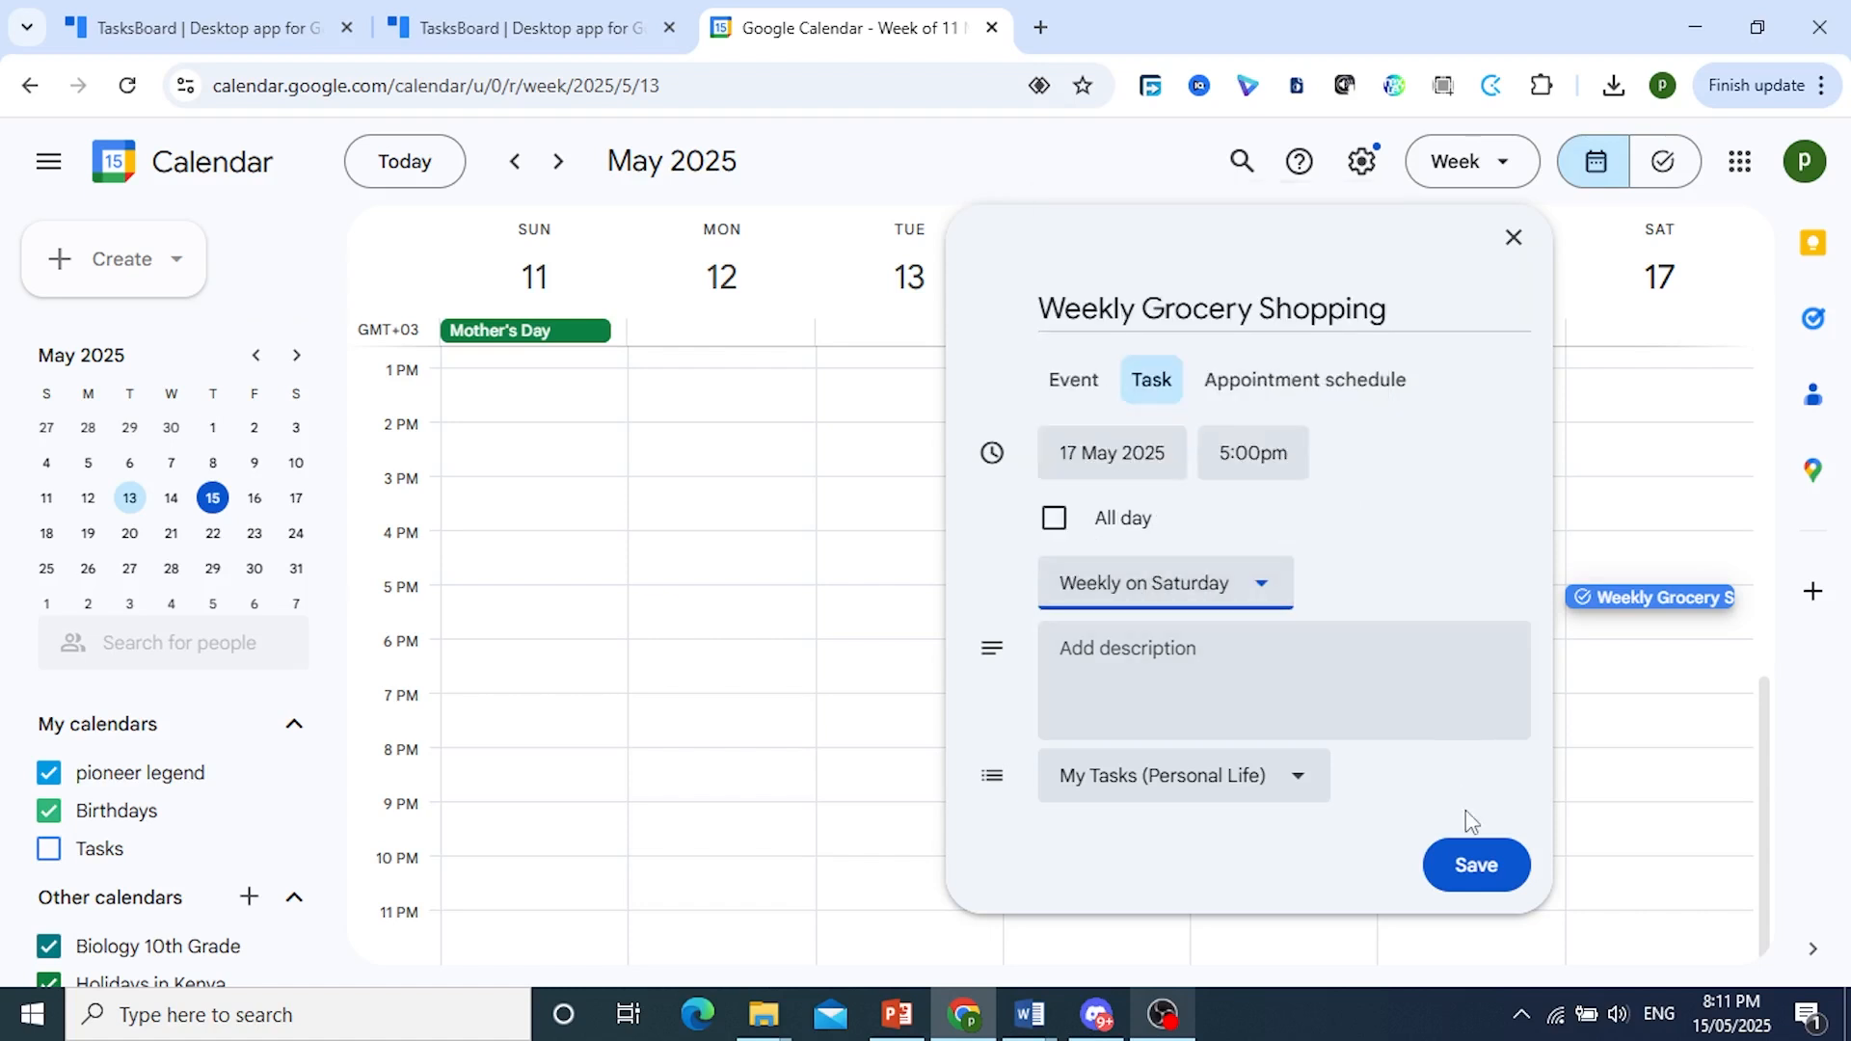
{"action": "left_click", "coordinate": [1217, 800]}
{"action": "left_click", "coordinate": [1217, 801]}
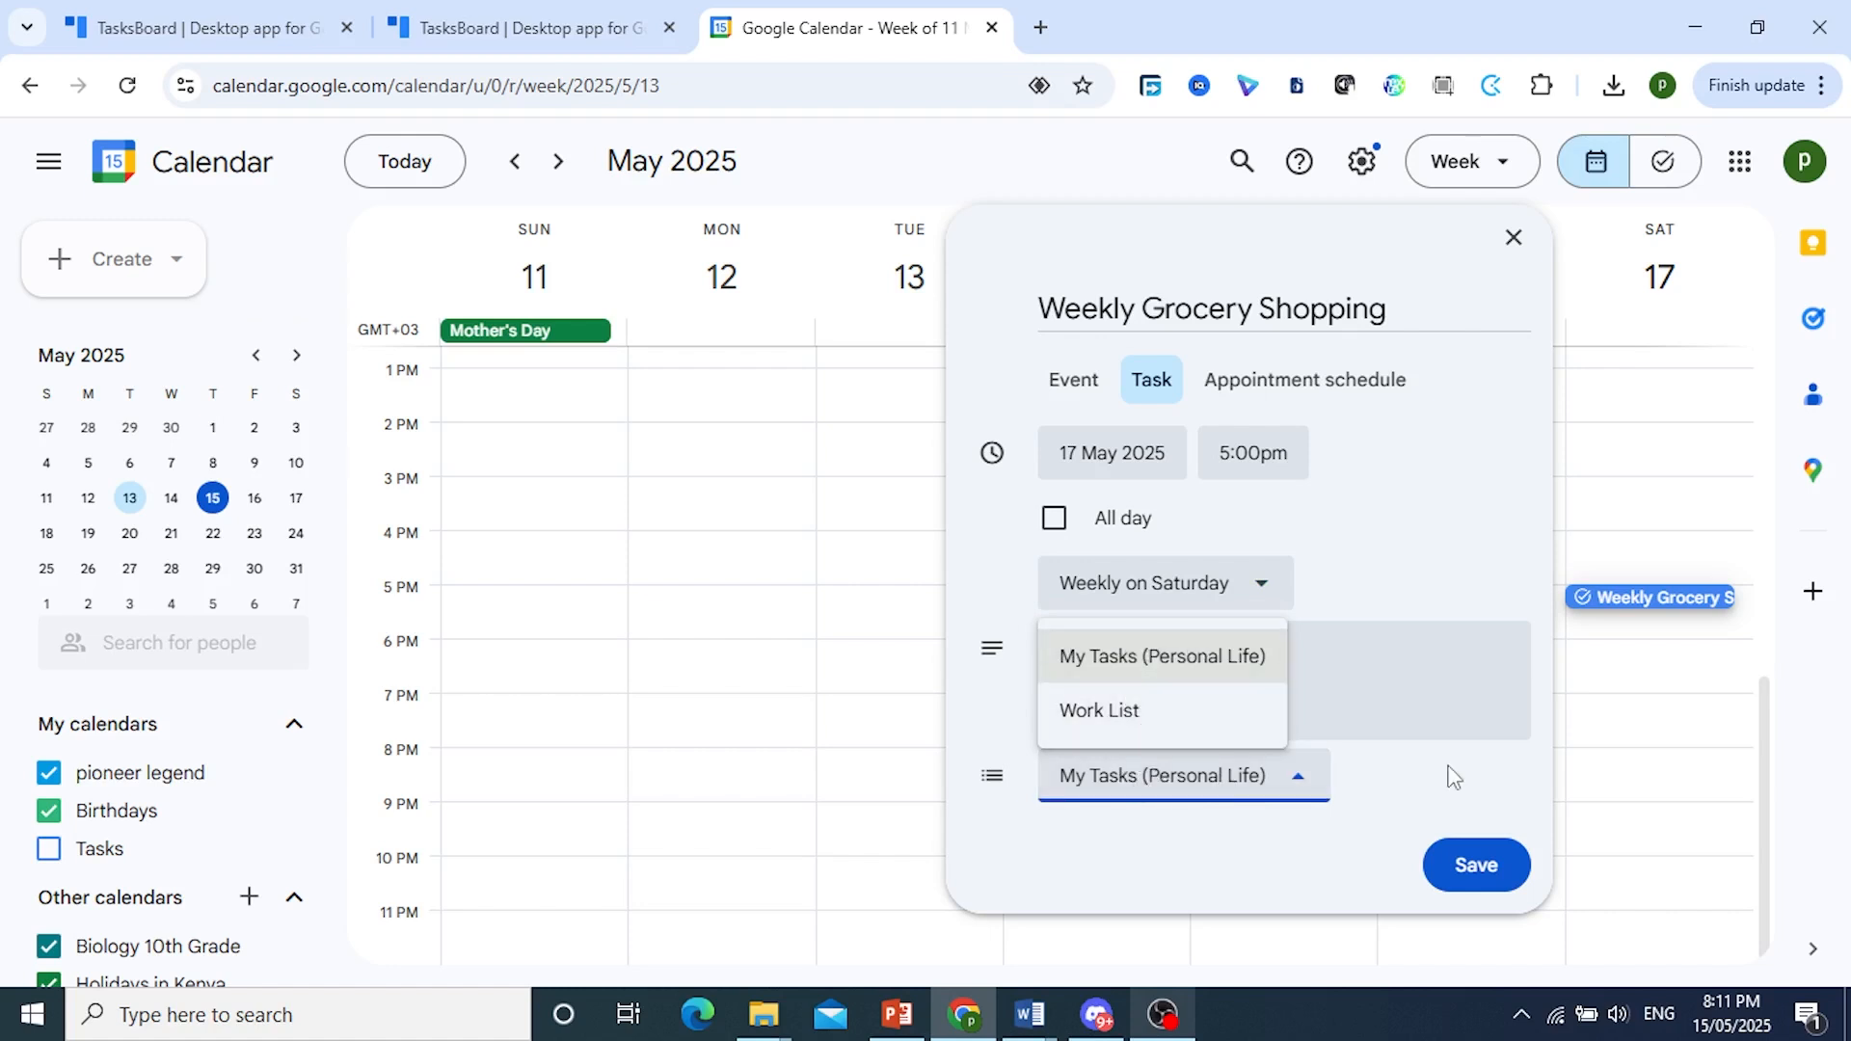
{"action": "left_click", "coordinate": [1485, 867]}
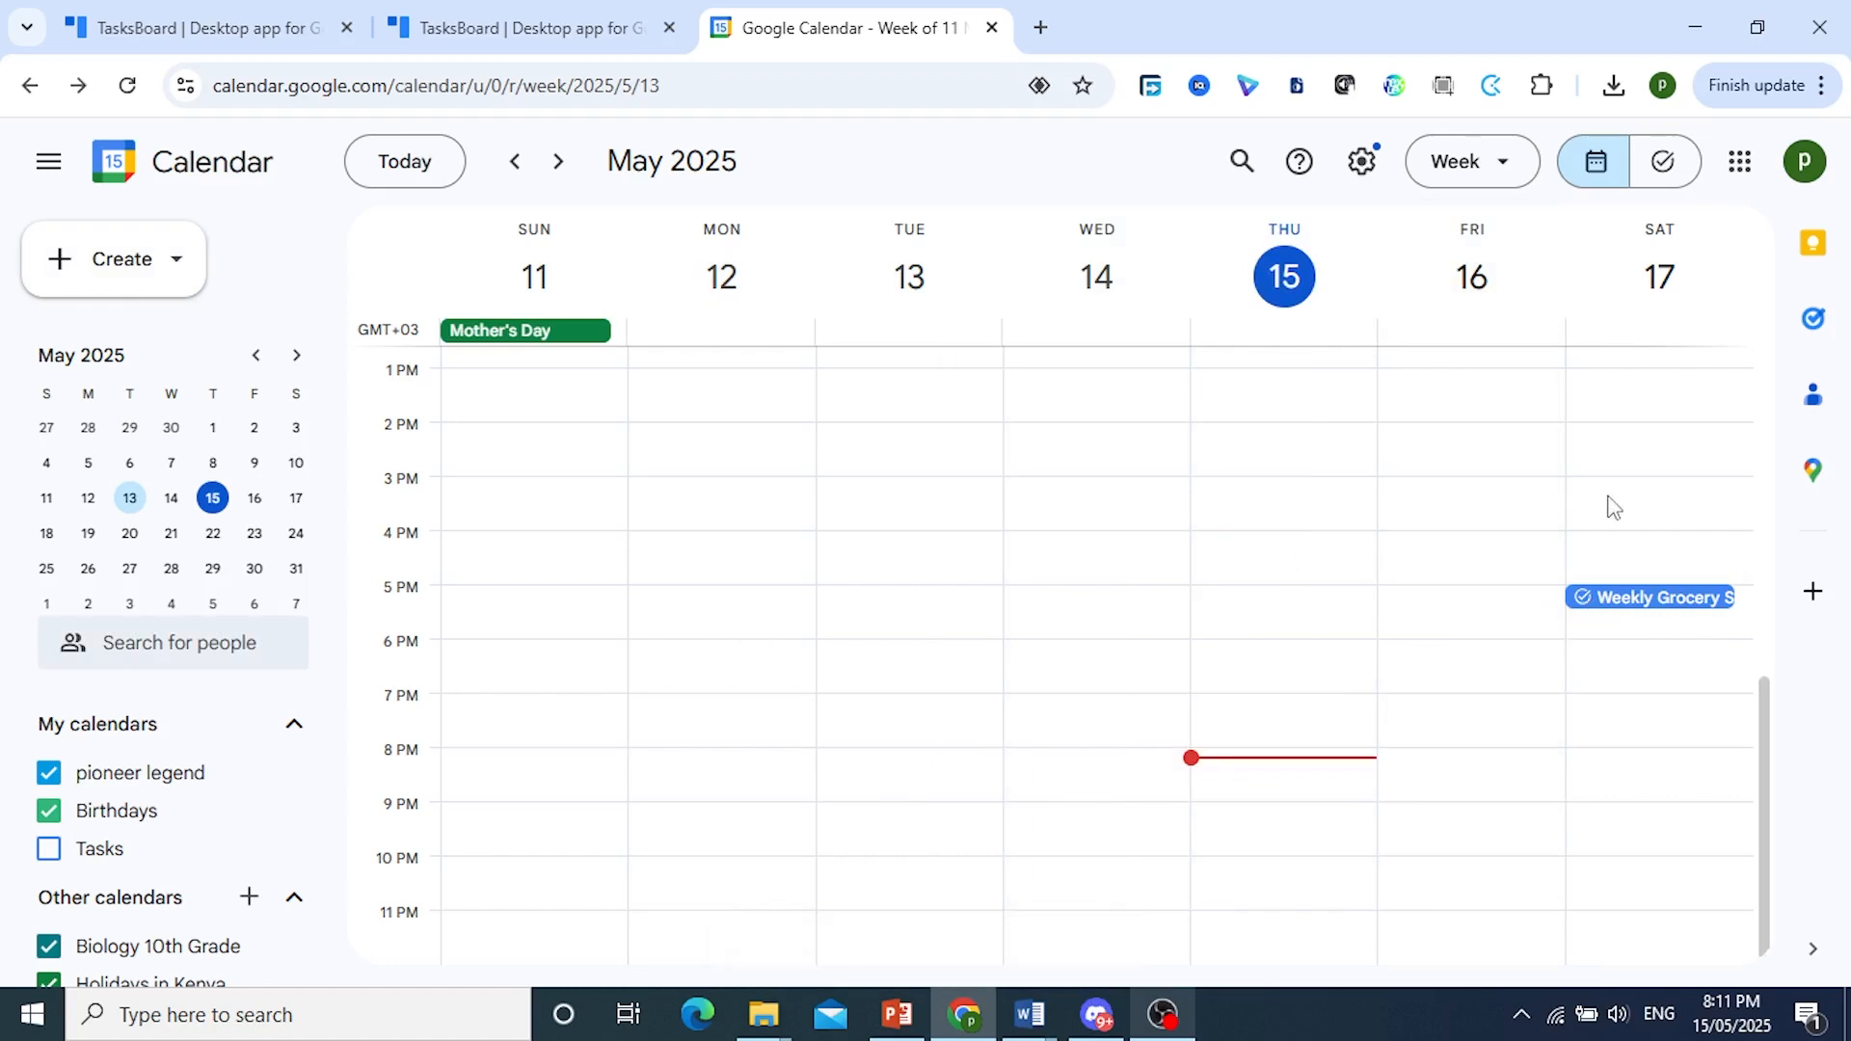
Step: Start a new event titled Work Meeting on Friday 16 May from 4:00pm to 4:30pm
{"action": "left_click", "coordinate": [1414, 547]}
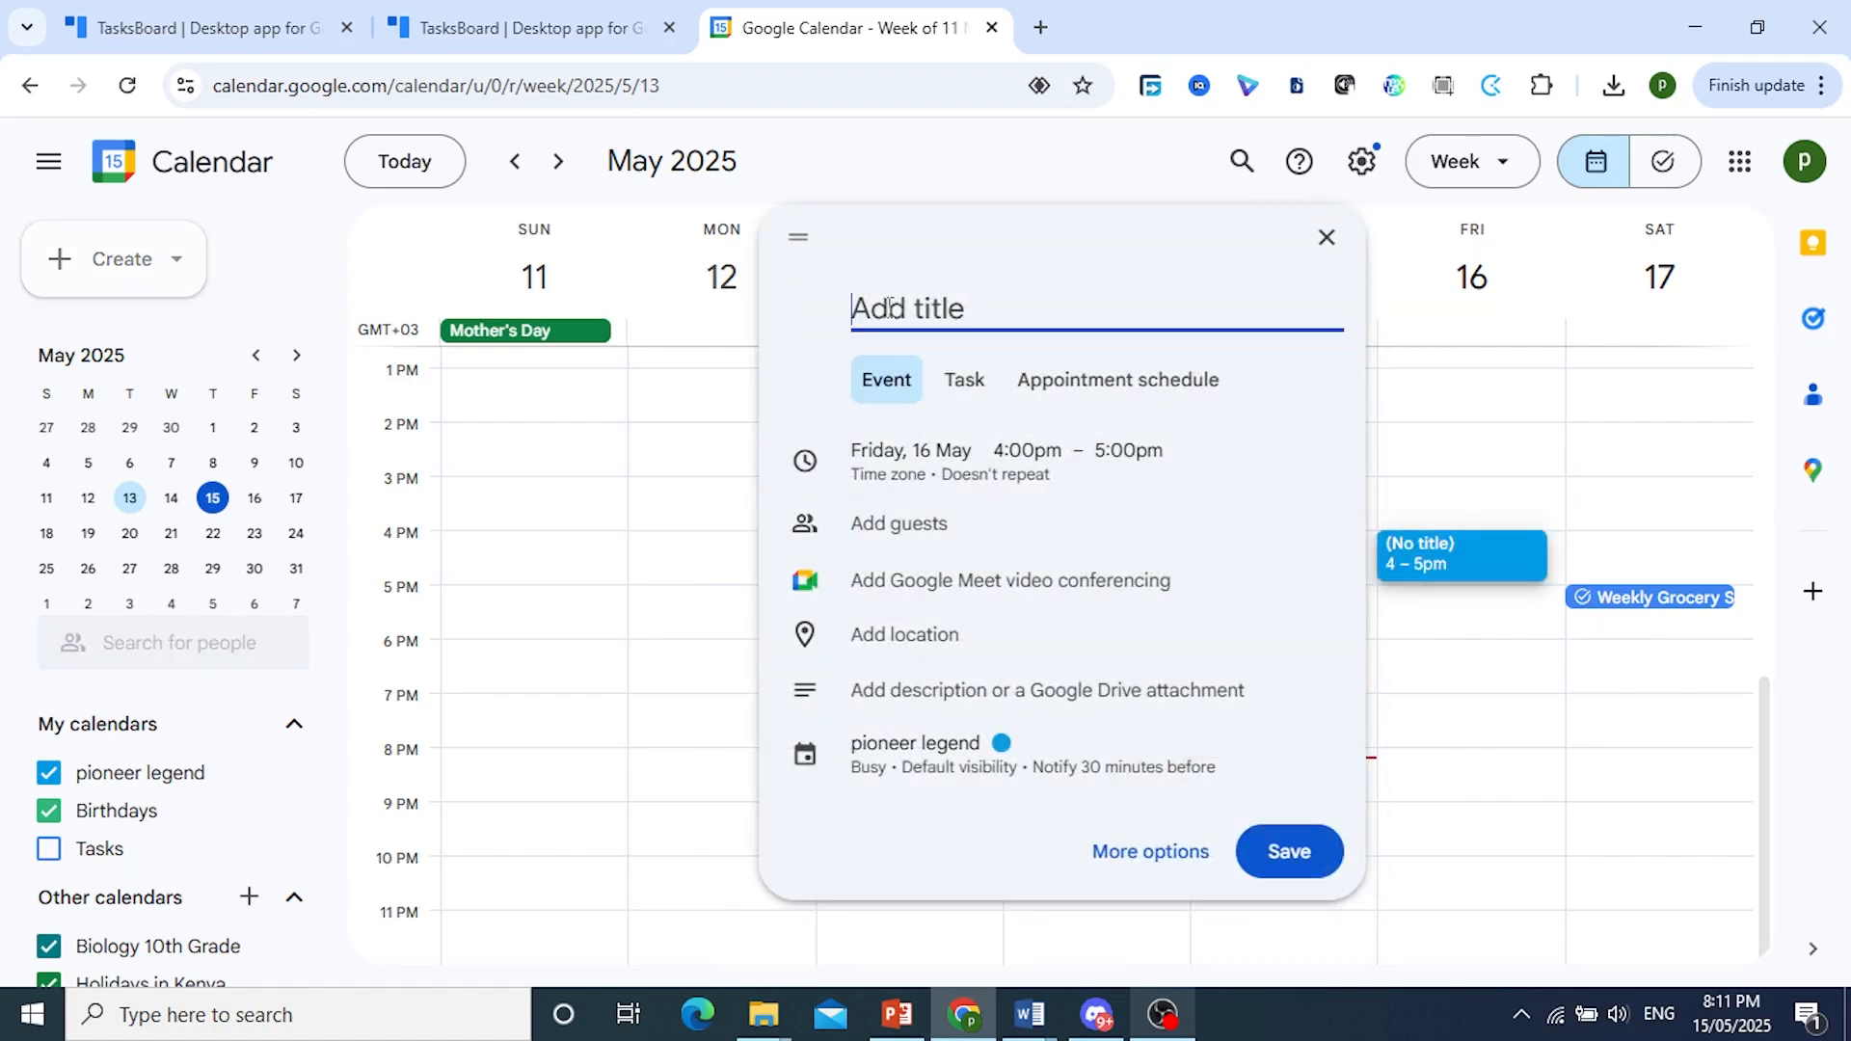
{"action": "type", "text": "Met"}
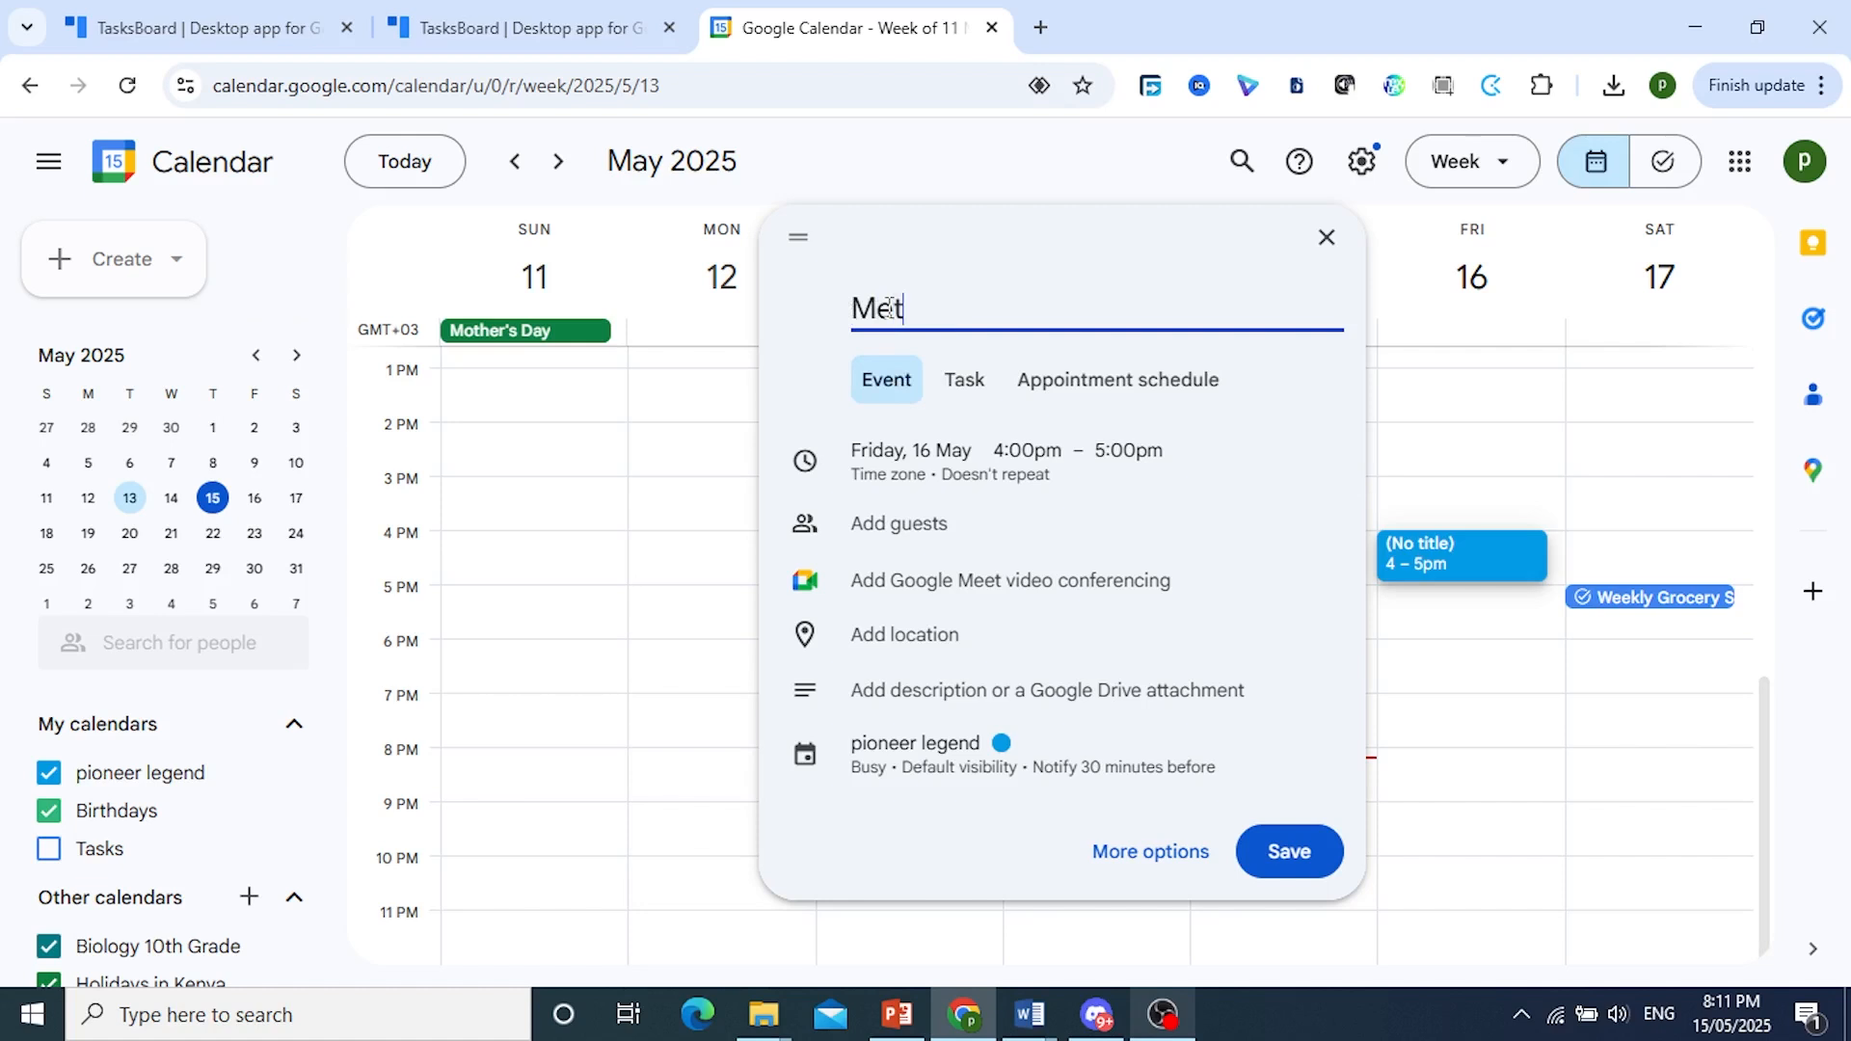
{"action": "key", "text": "BackSpace"}
{"action": "type", "text": "Work Meeting"}
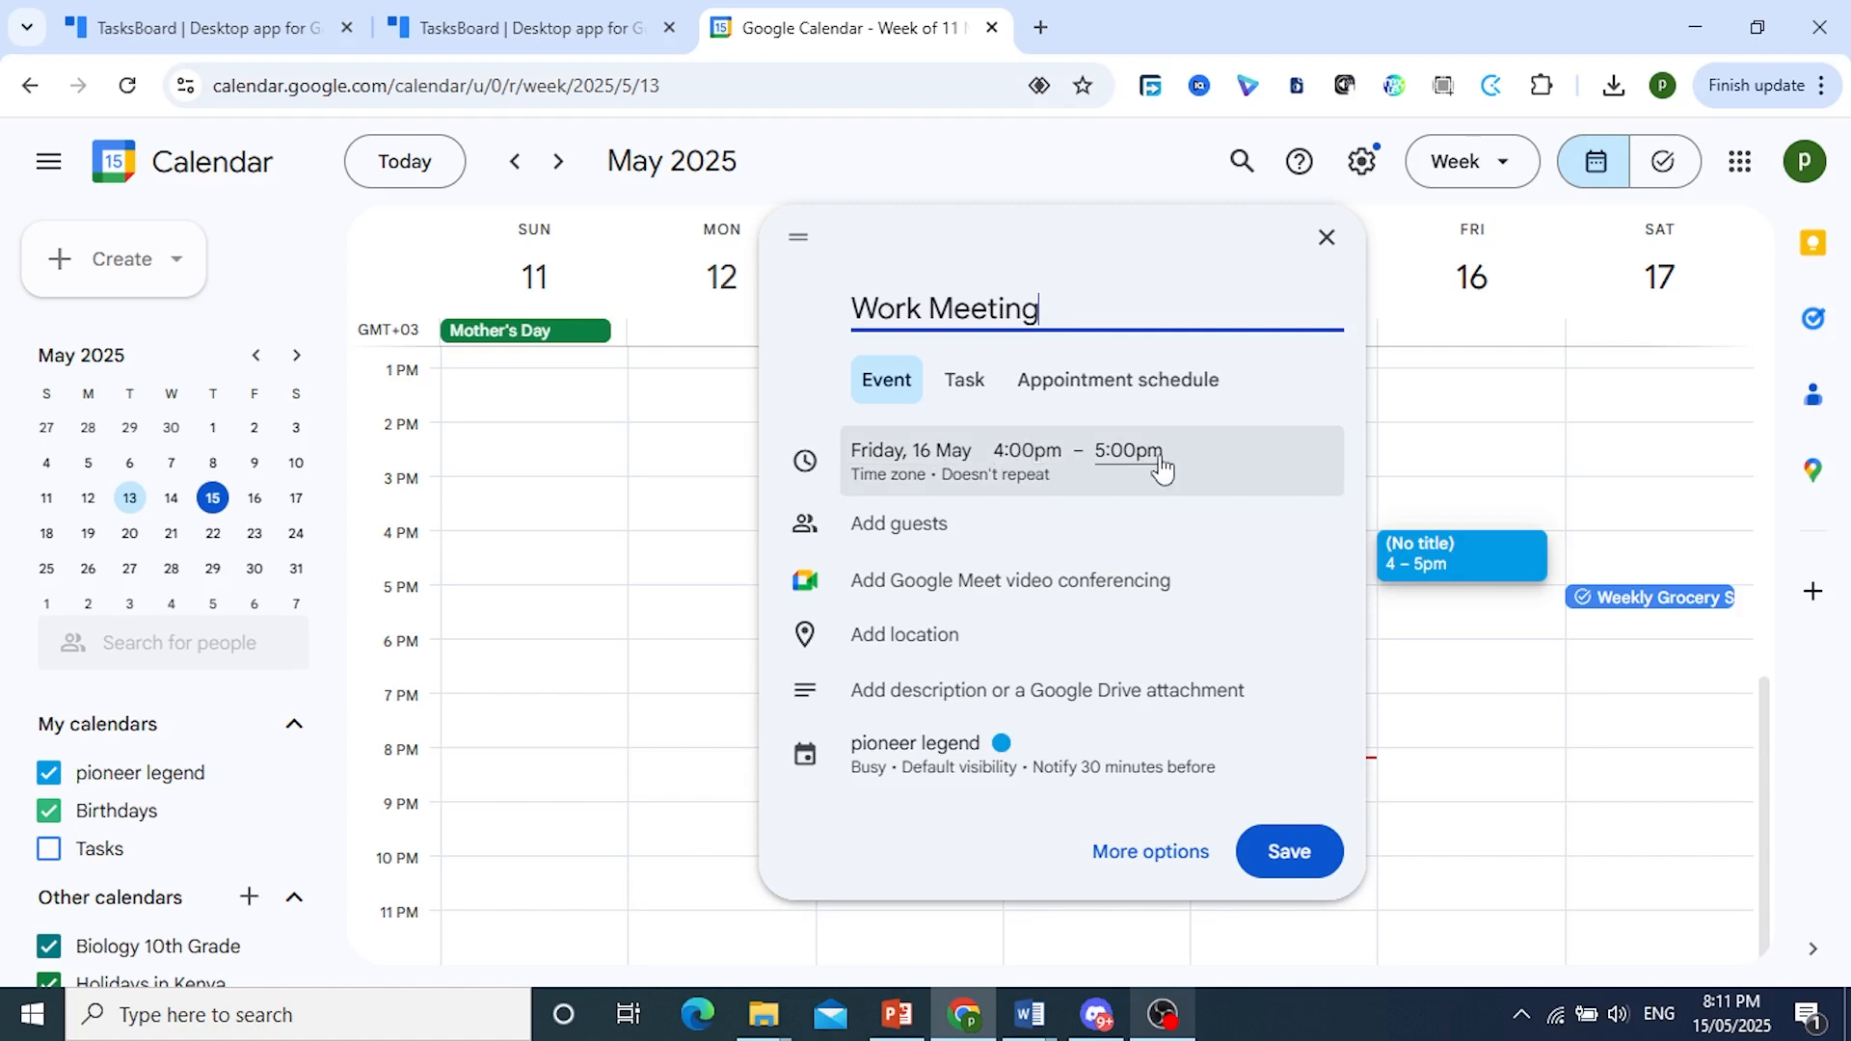
{"action": "left_click", "coordinate": [1129, 451]}
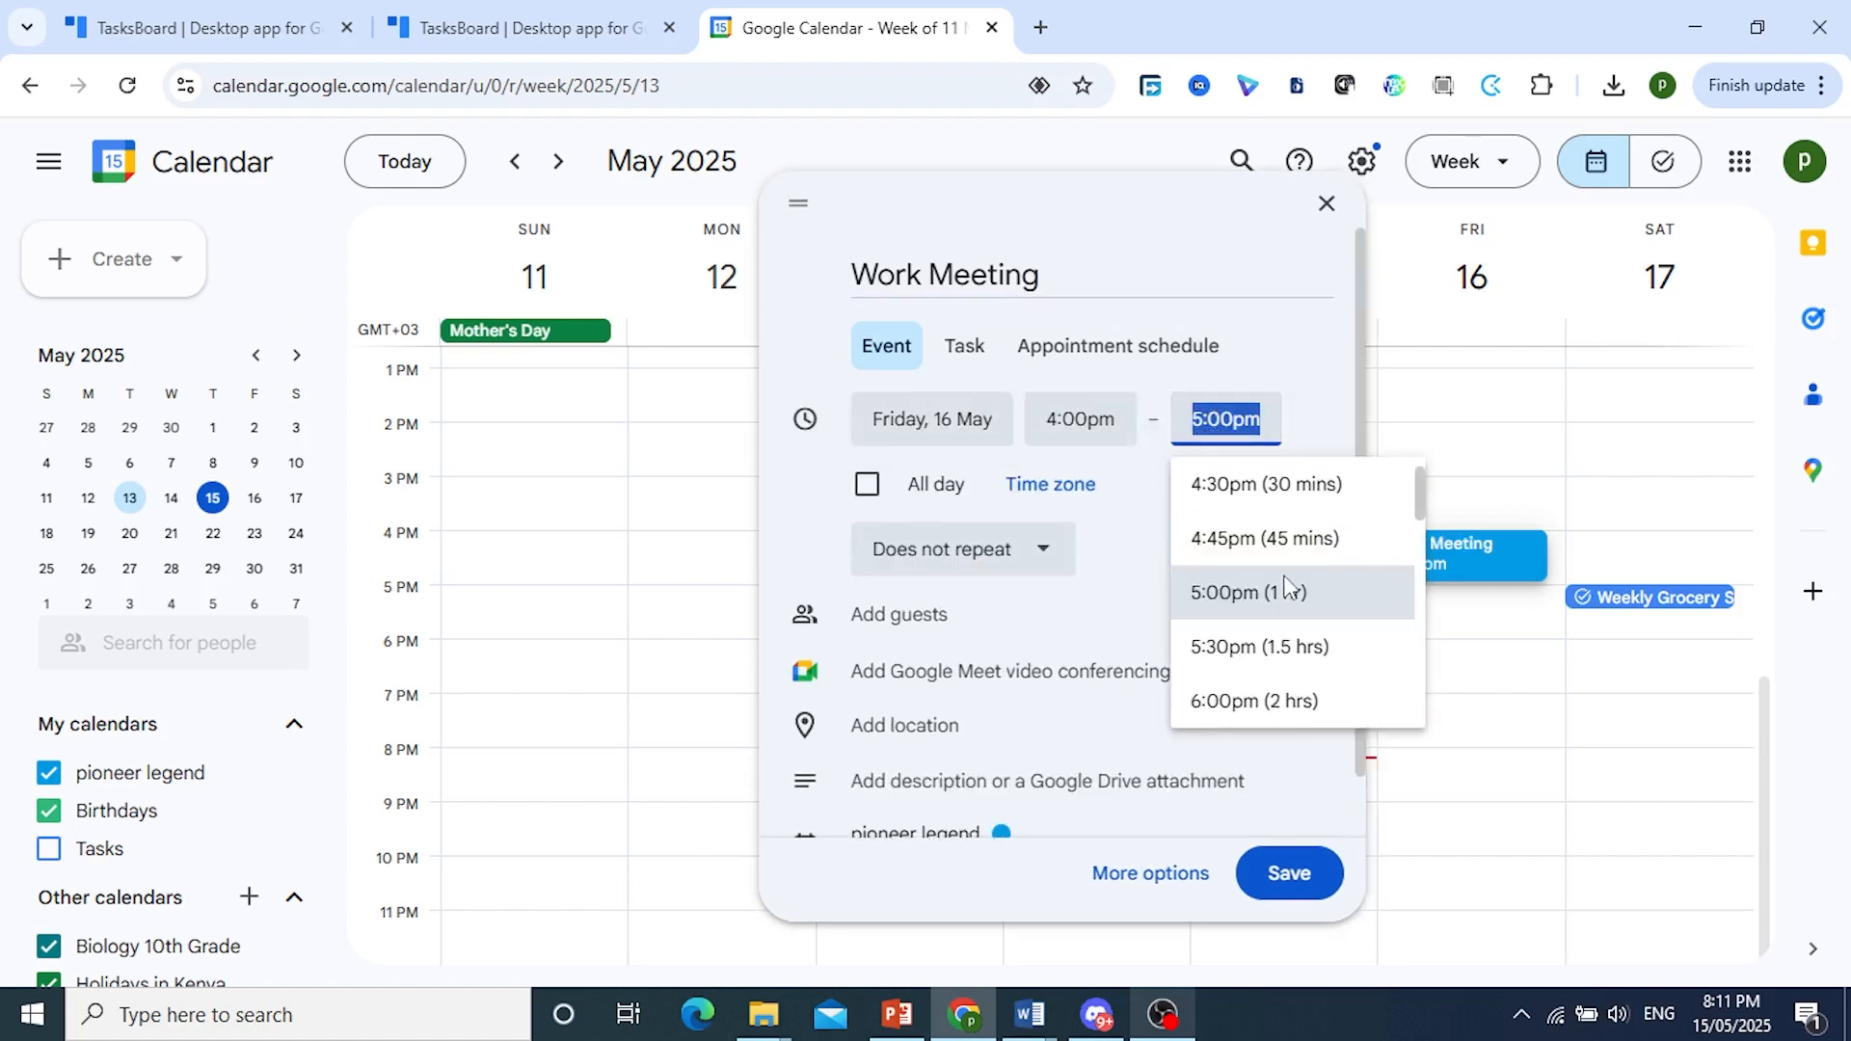
{"action": "left_click", "coordinate": [1283, 501]}
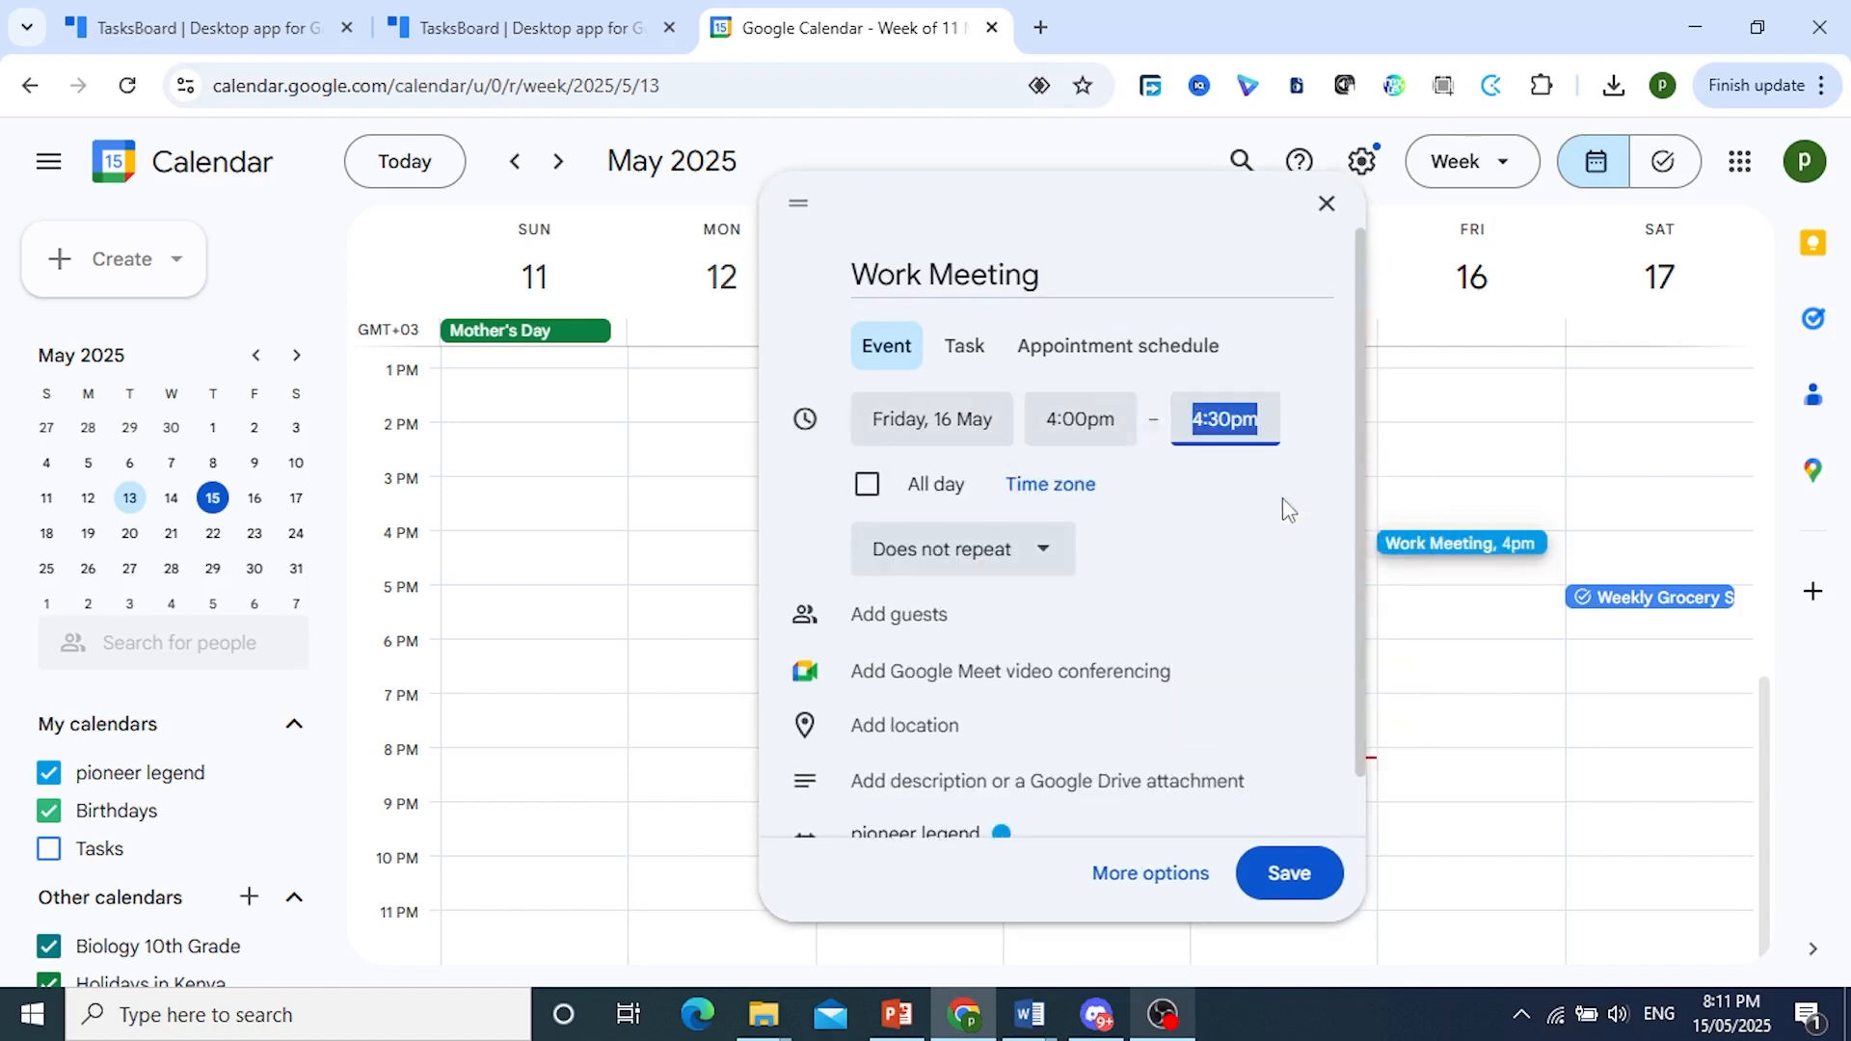
Step: Review the Work Meeting event's repeat options and other details, keep it as not repeating, and save the event
{"action": "left_click", "coordinate": [1007, 563]}
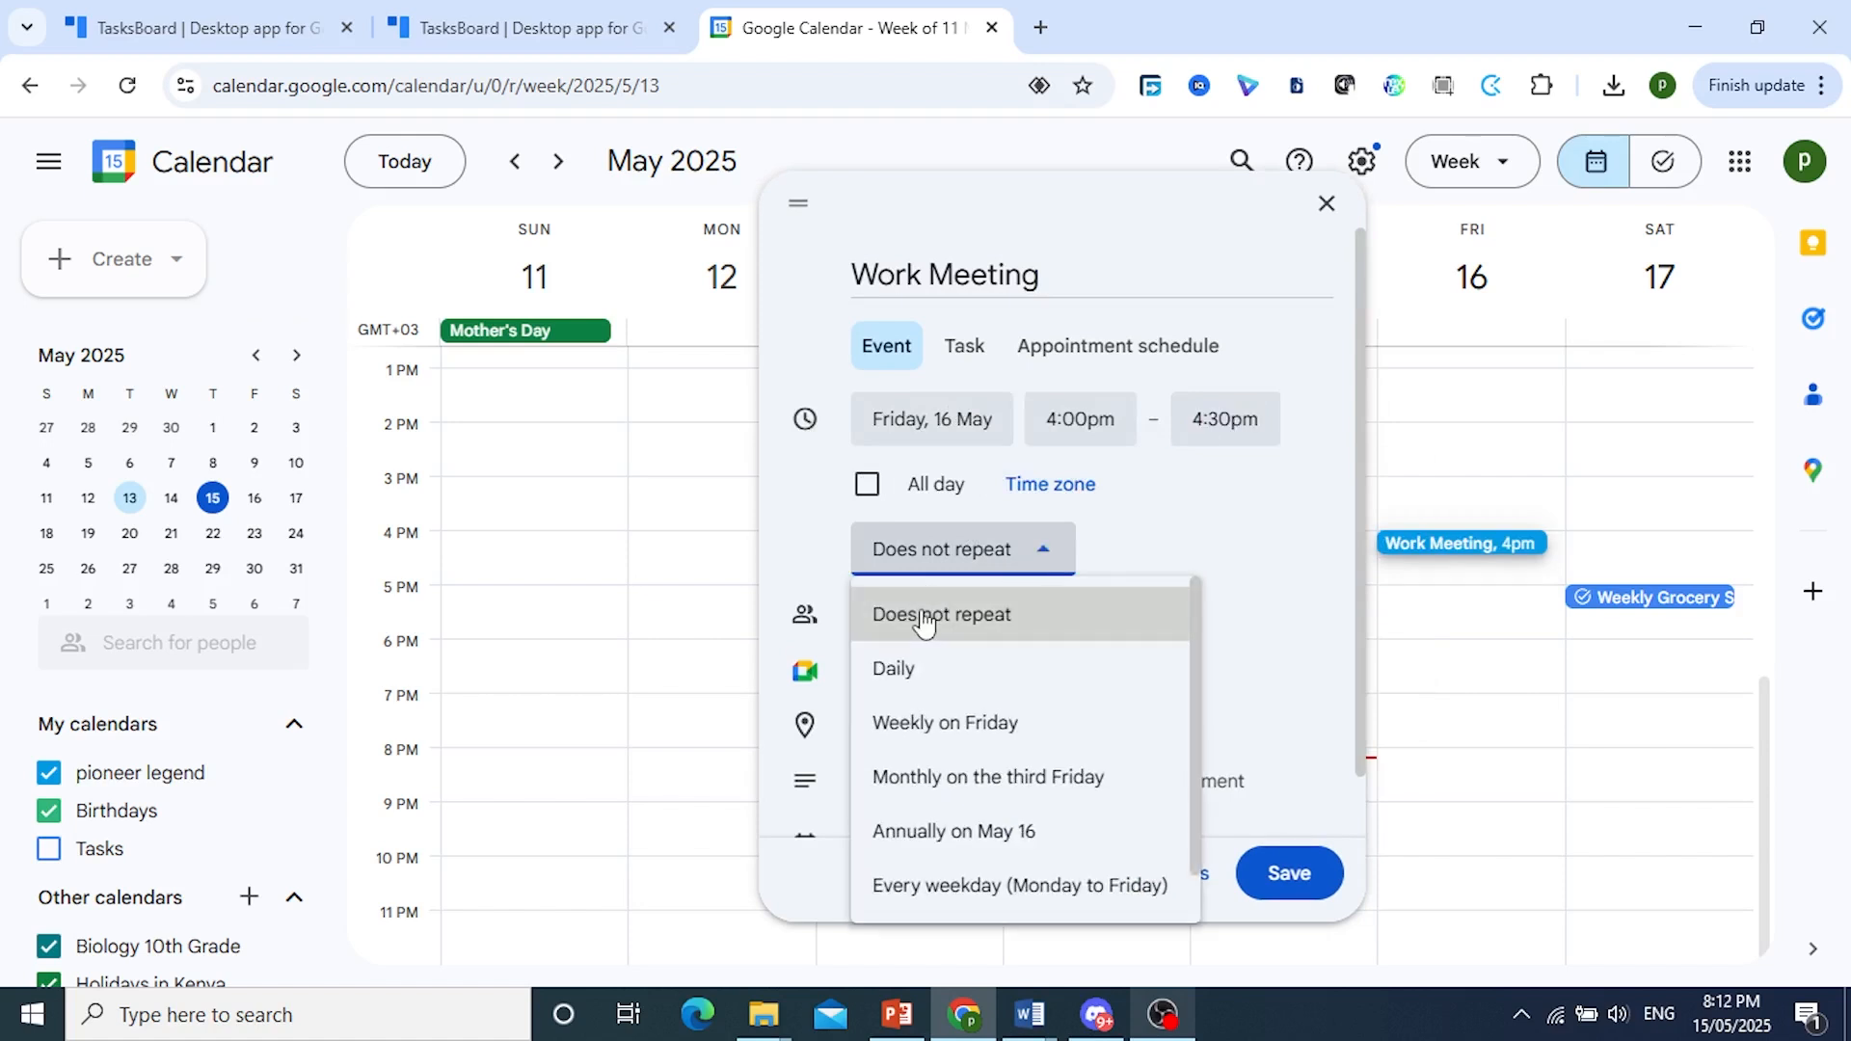
{"action": "left_click", "coordinate": [1148, 567]}
{"action": "scroll", "coordinate": [983, 575], "scroll_direction": "down", "scroll_amount": 1}
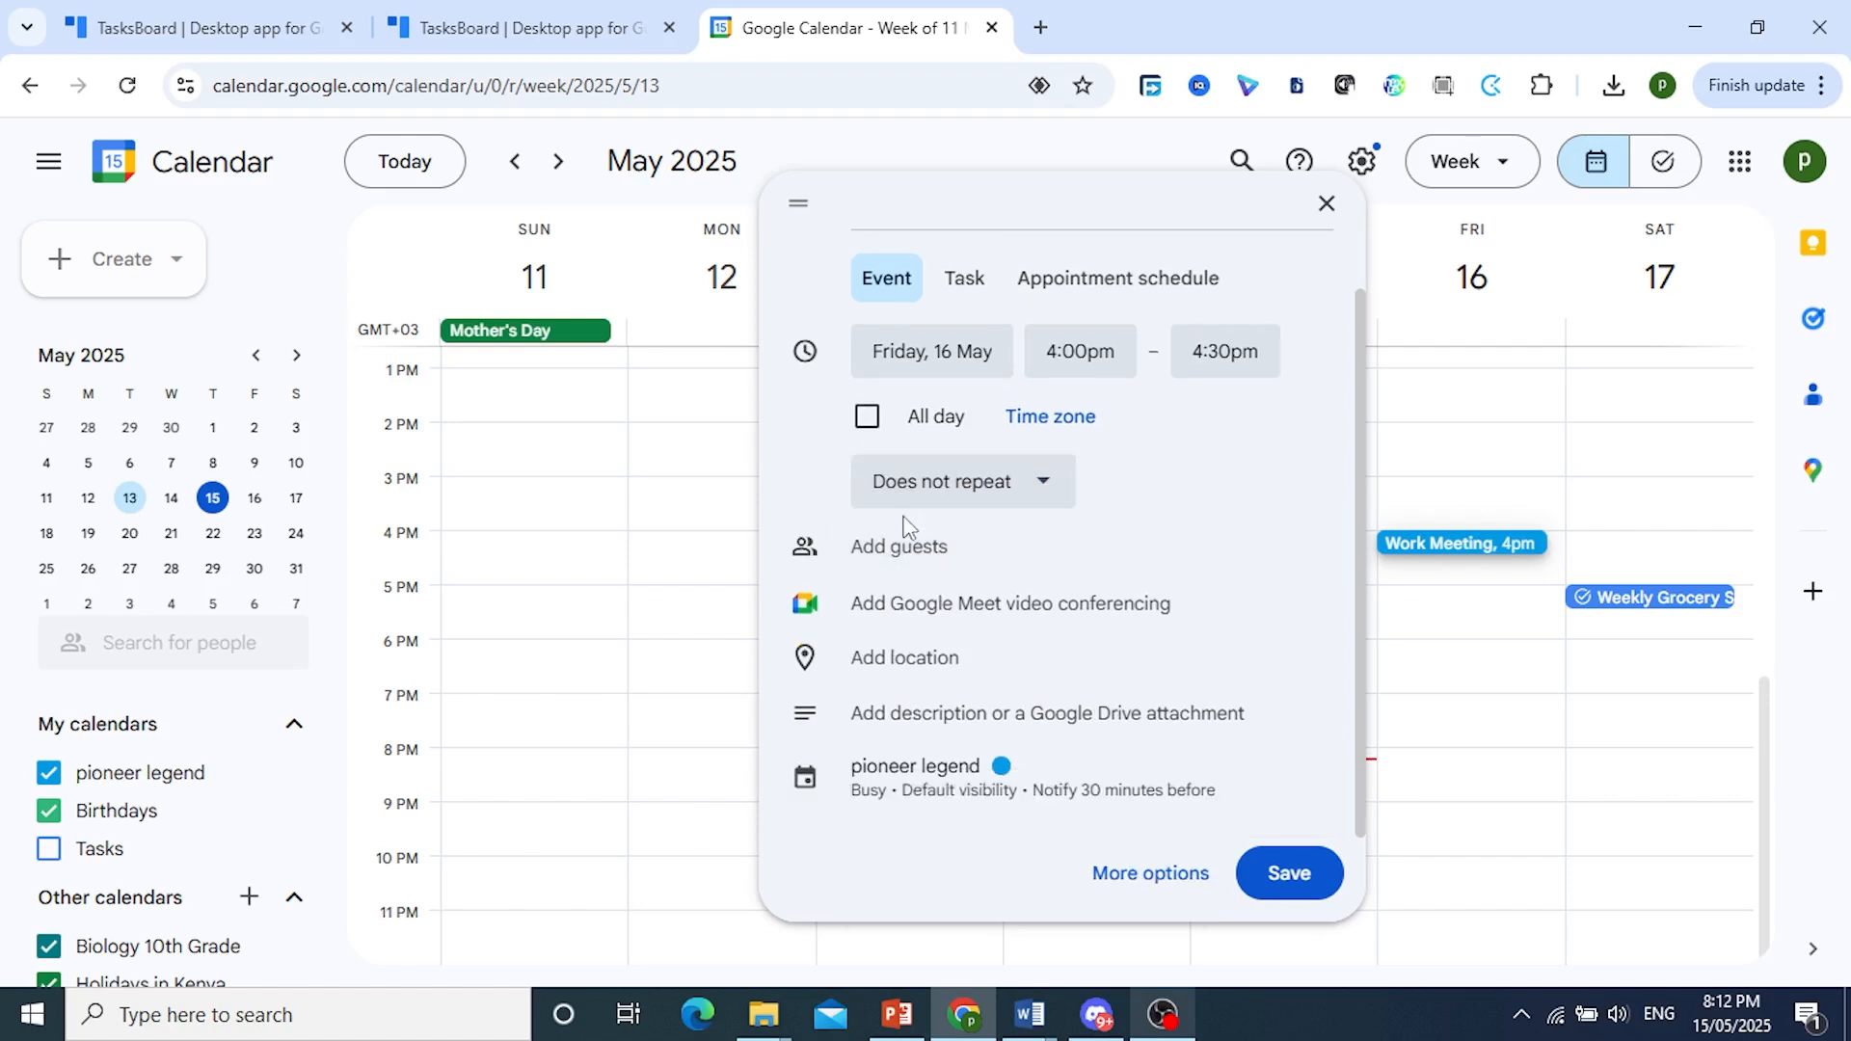
{"action": "left_click", "coordinate": [922, 670]}
{"action": "left_click", "coordinate": [965, 718]}
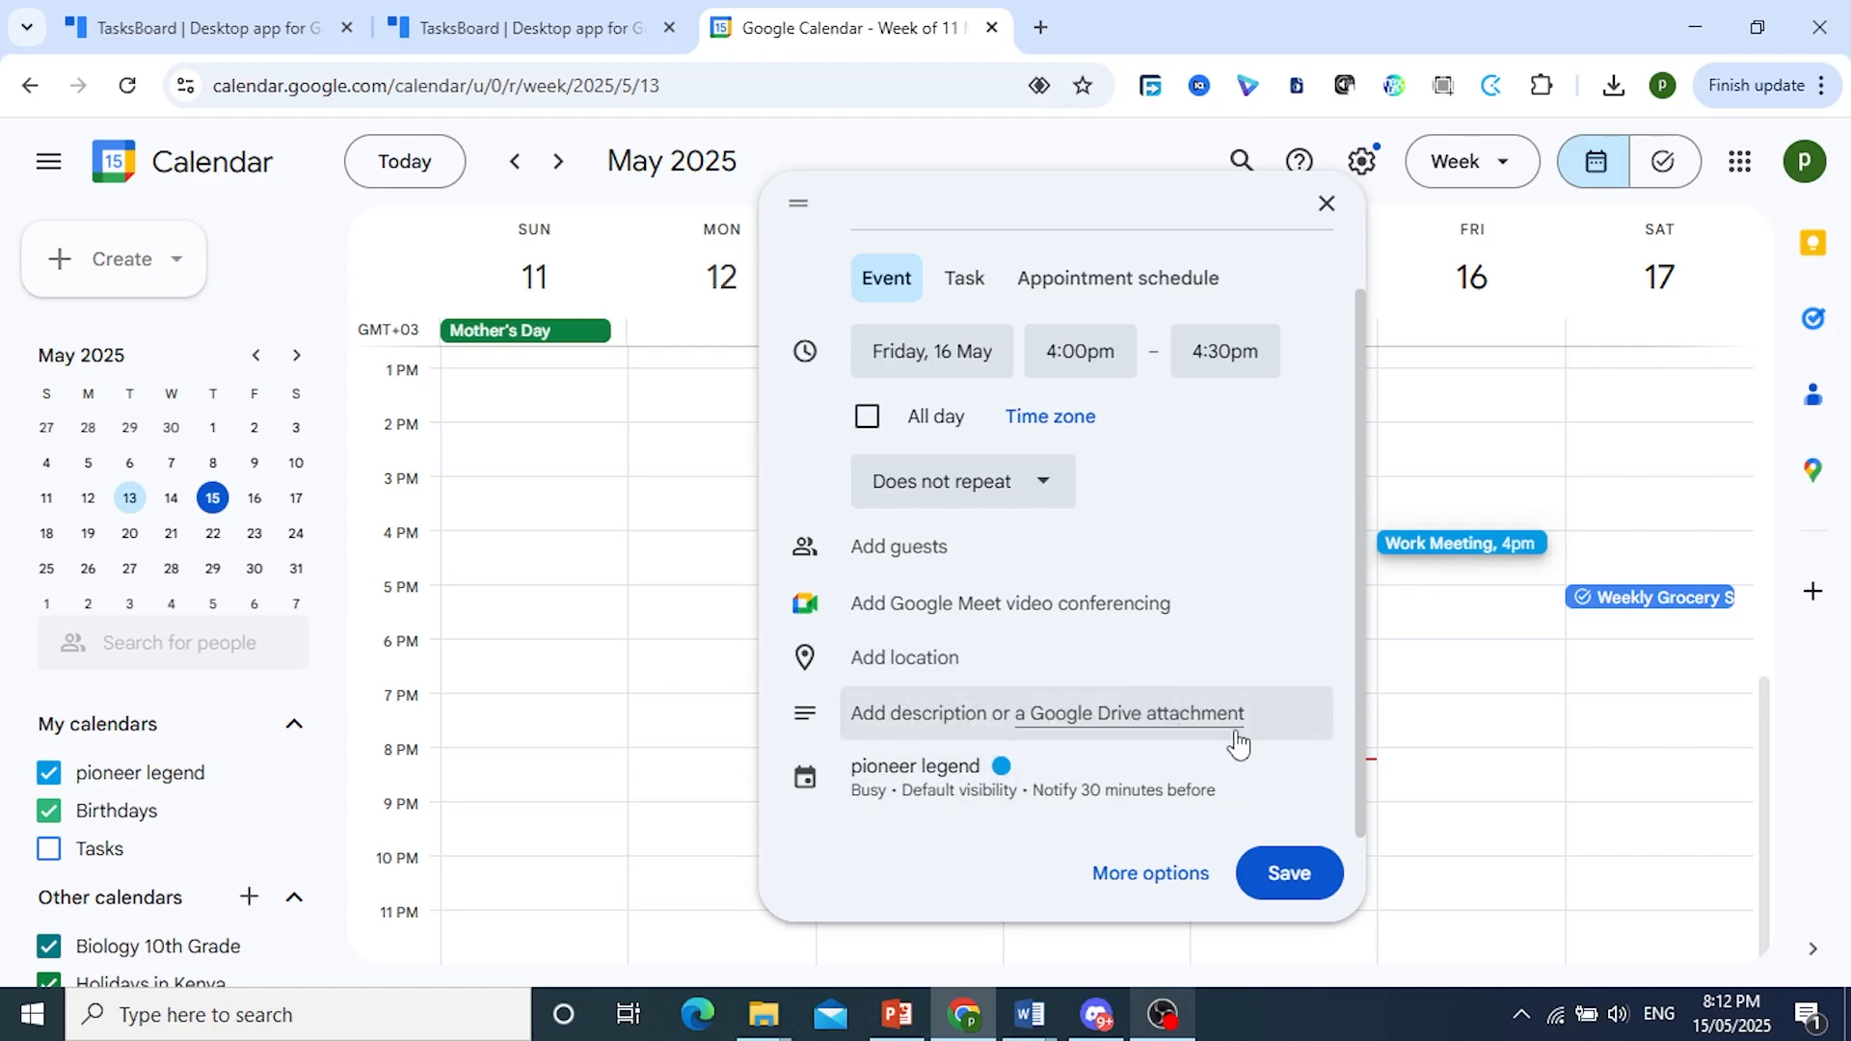
{"action": "left_click", "coordinate": [1289, 874]}
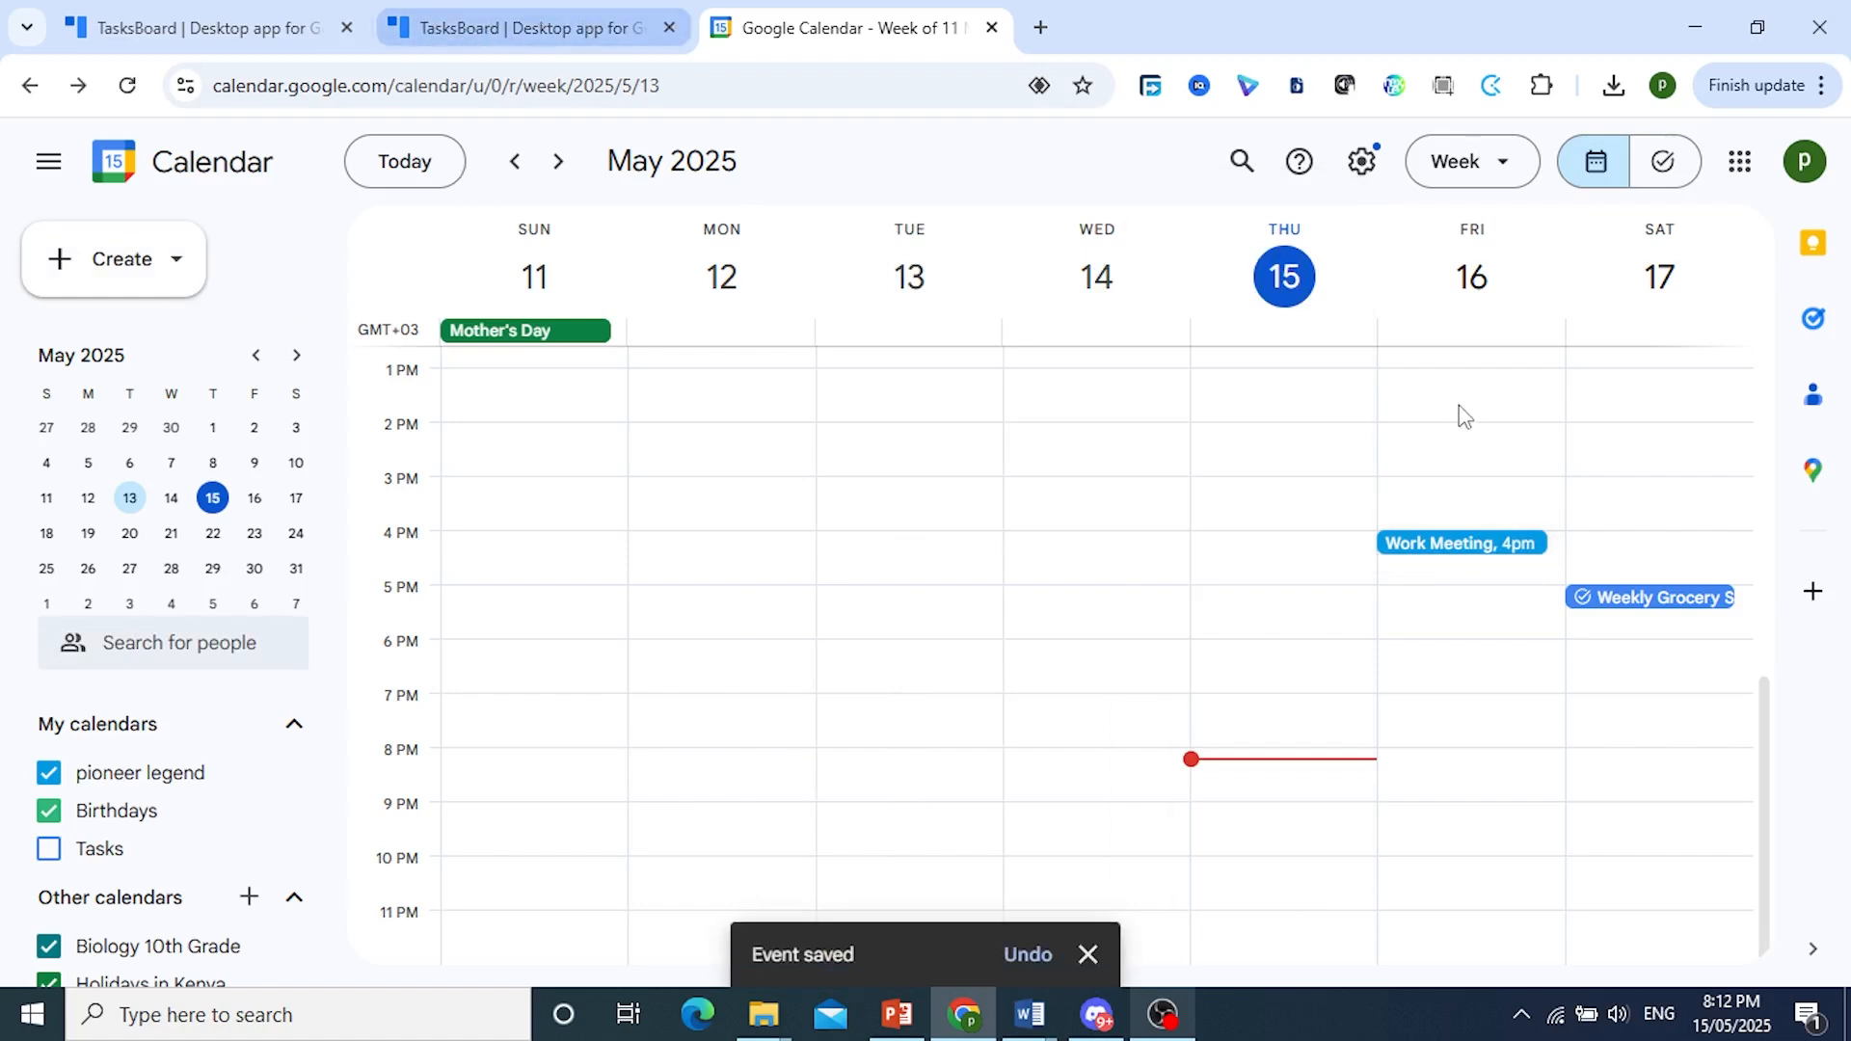
{"action": "left_click", "coordinate": [1395, 1034]}
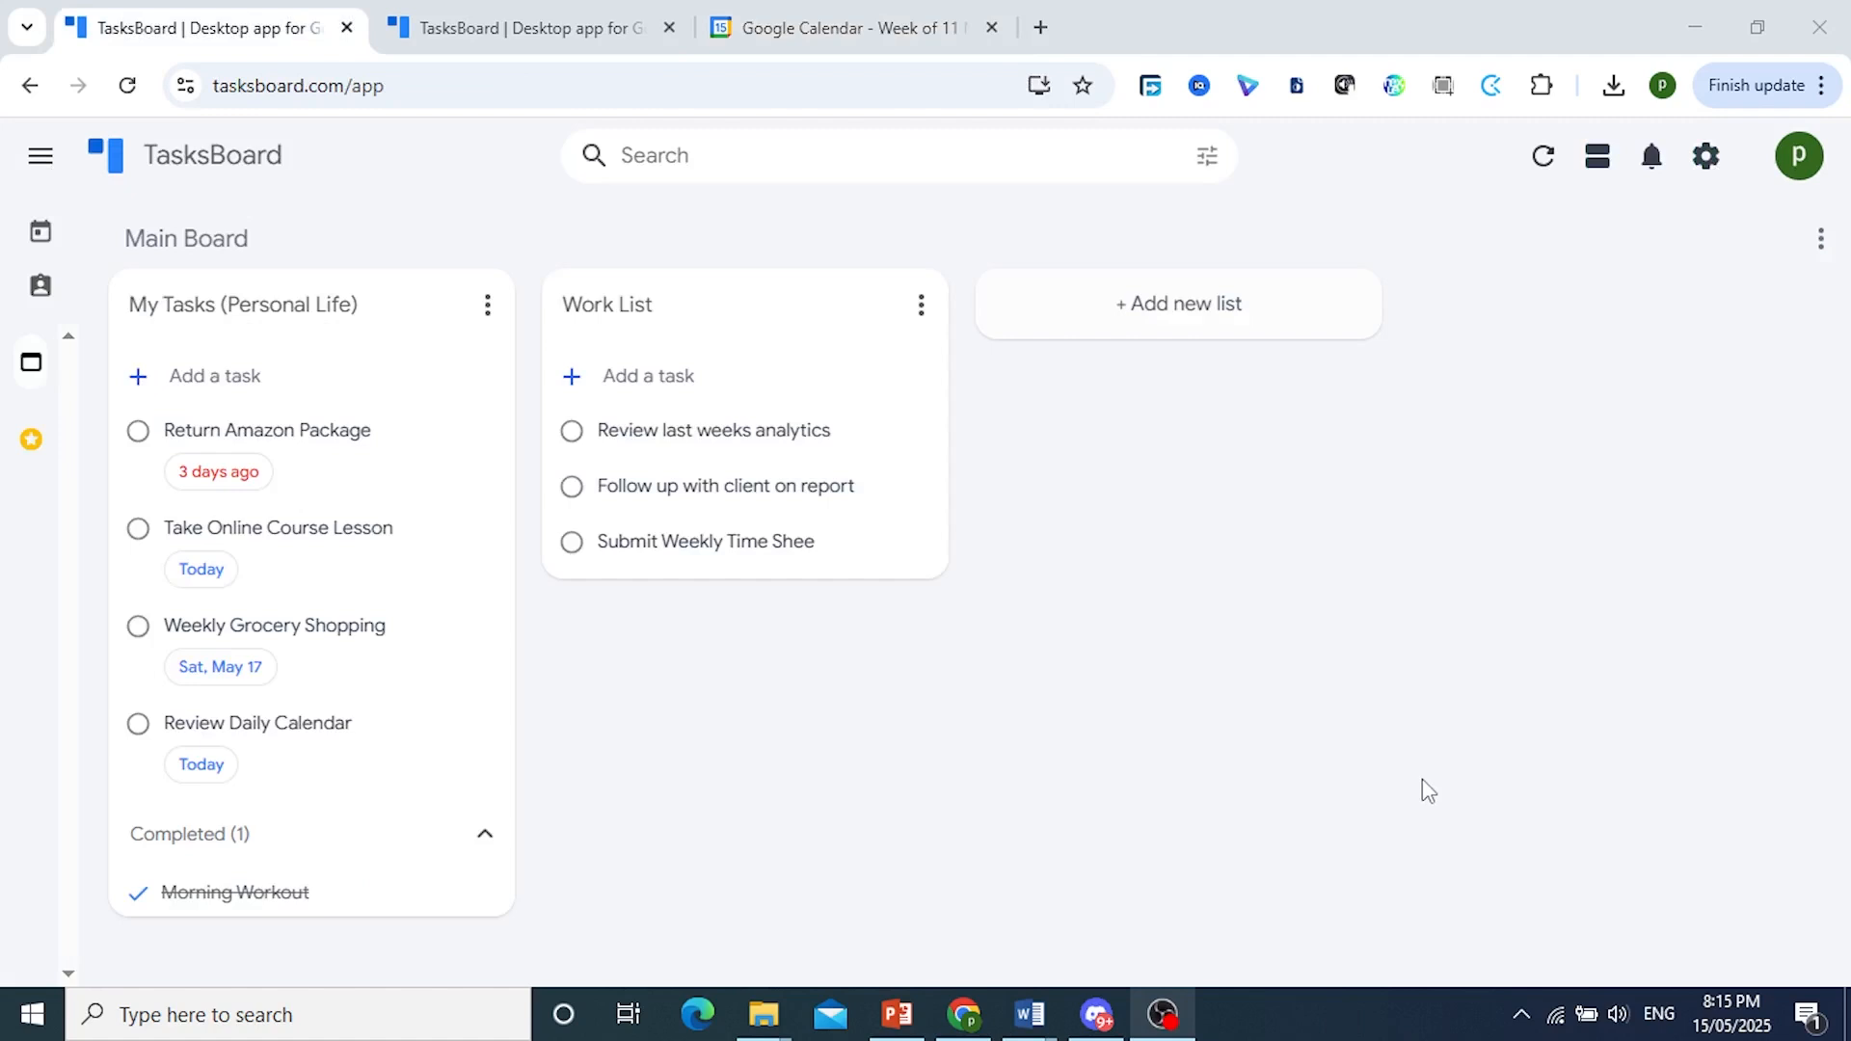
Step: Open the print settings for the My Tasks (Personal Life) list and review the destination and pages options
{"action": "left_click", "coordinate": [488, 307]}
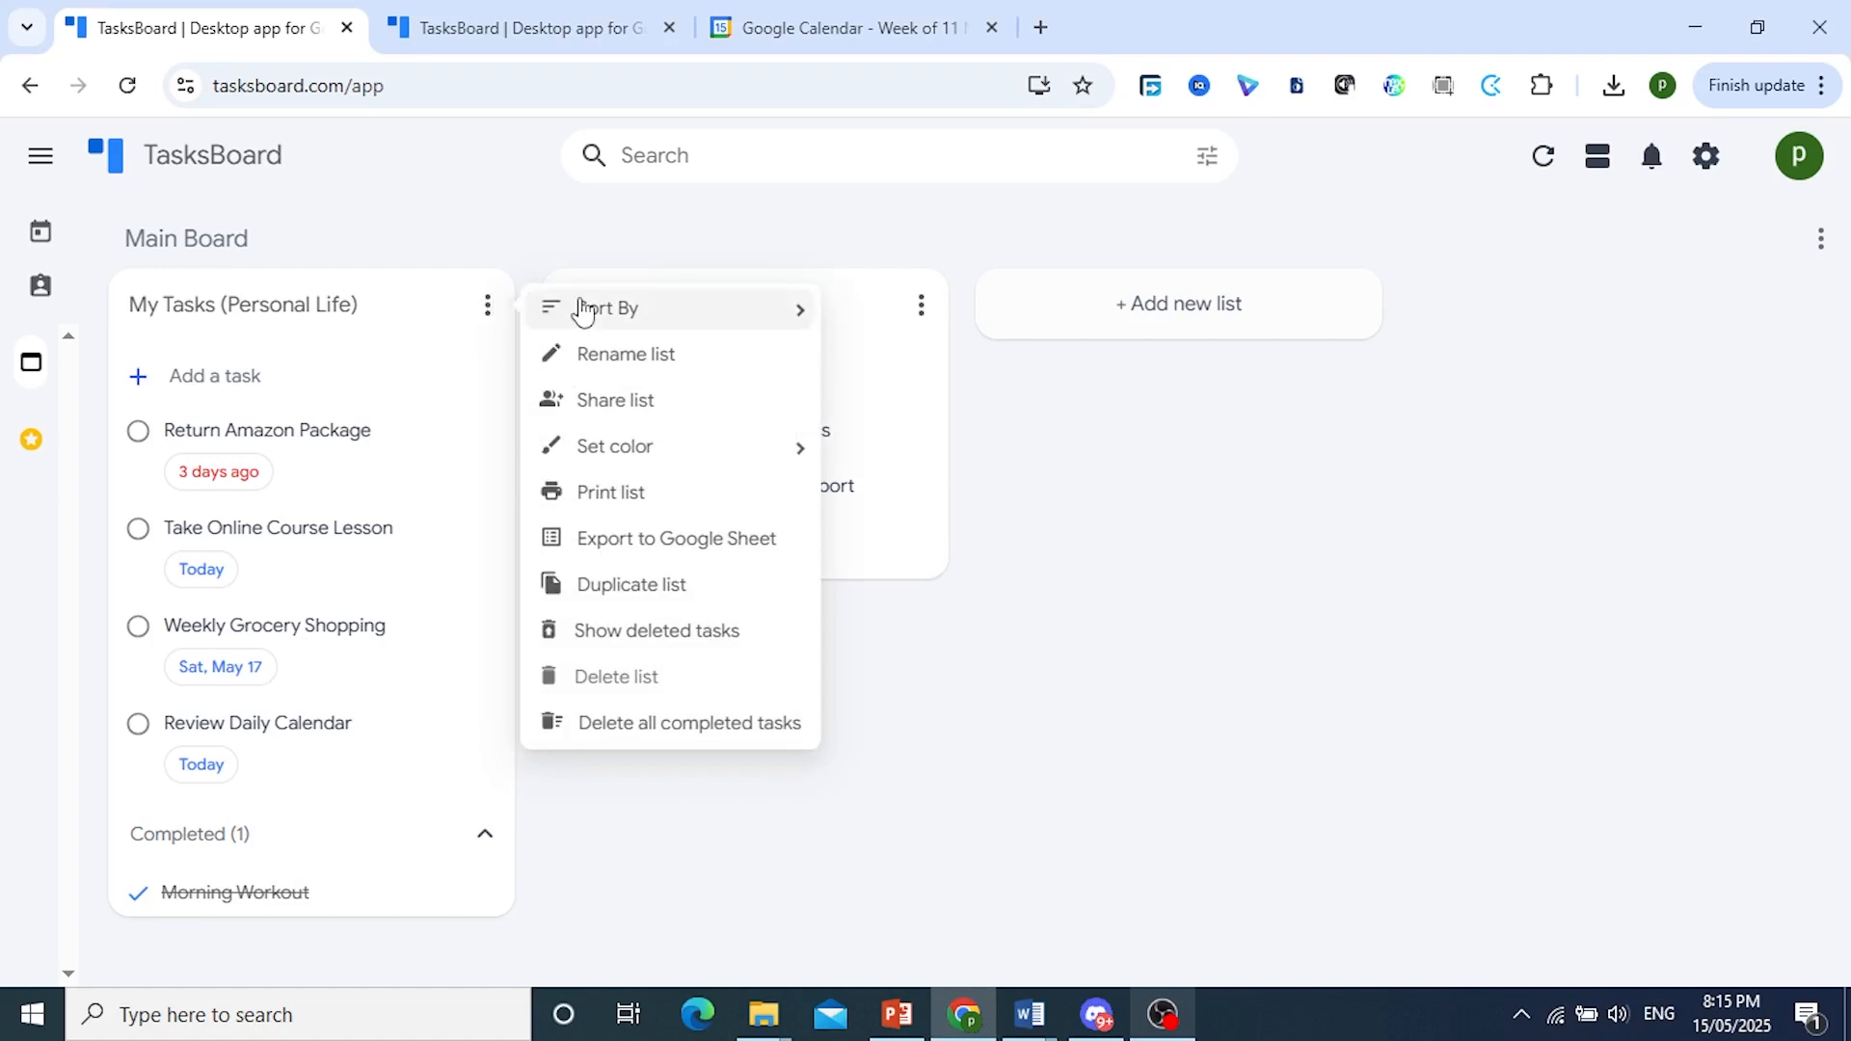
{"action": "left_click", "coordinate": [642, 509]}
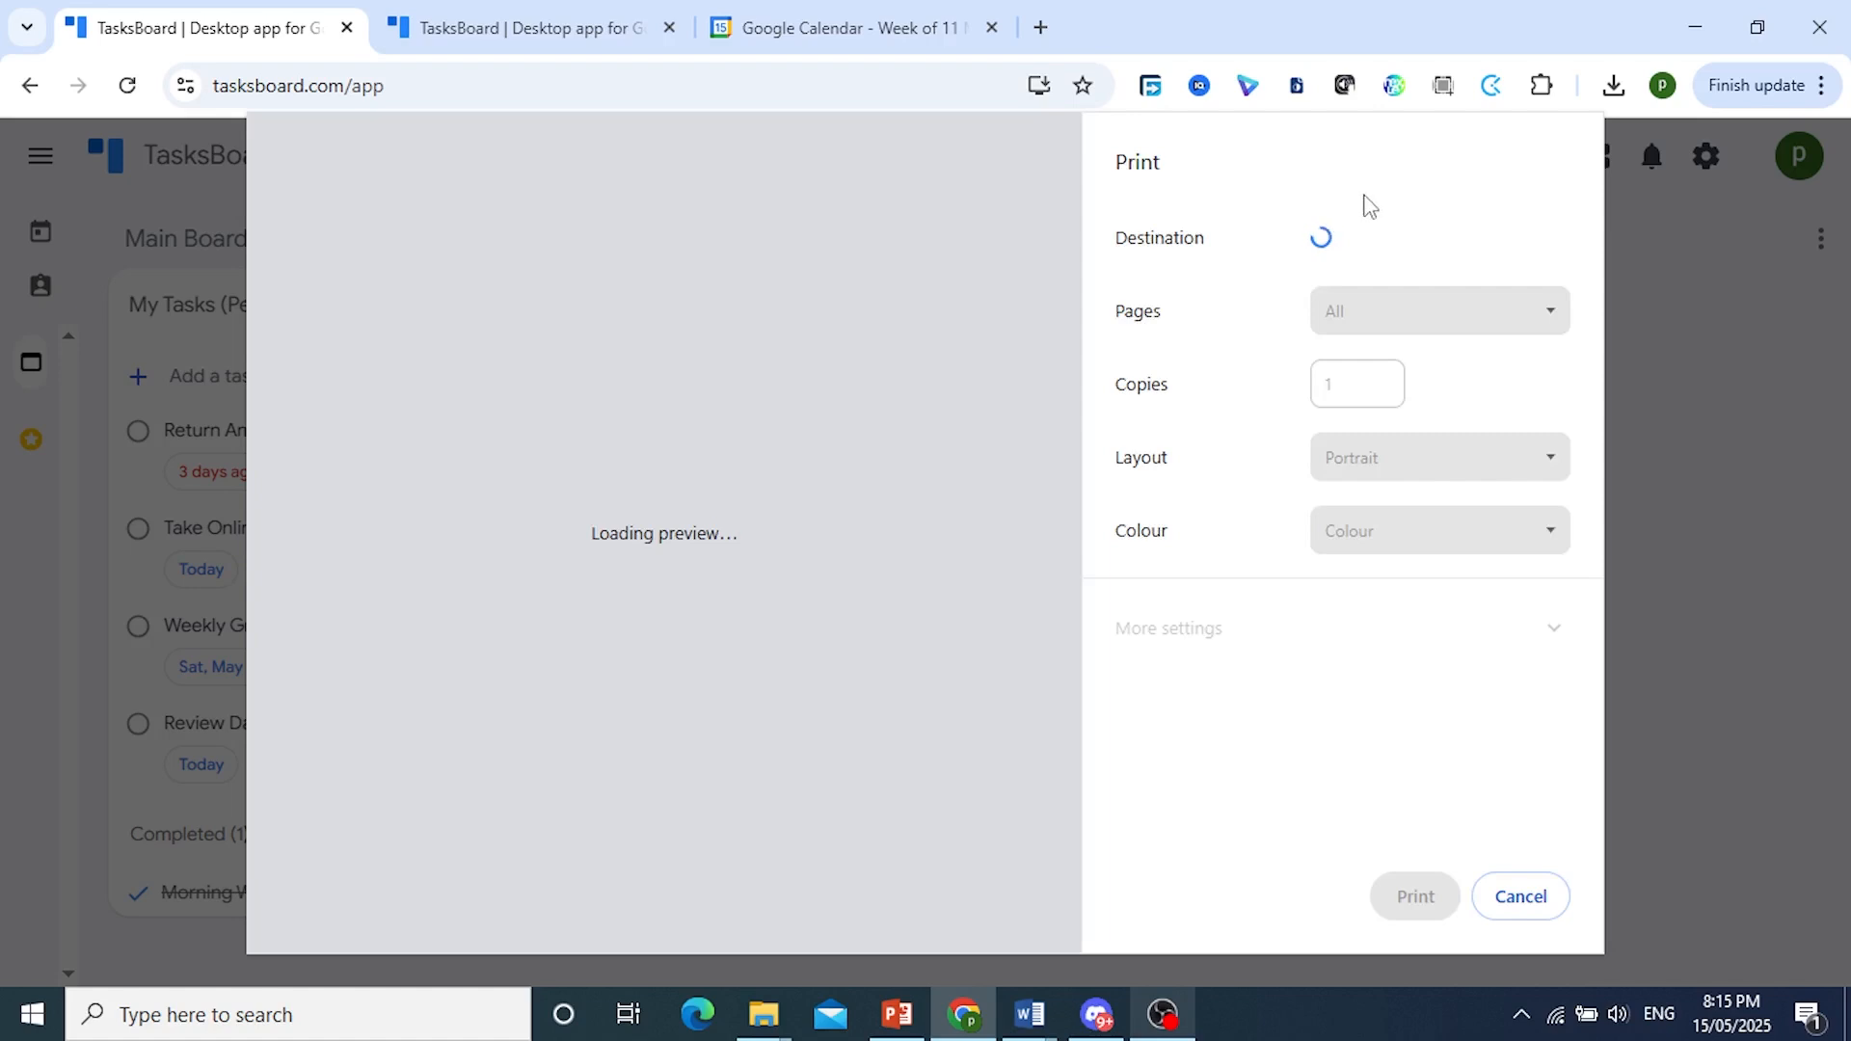
{"action": "left_click", "coordinate": [1393, 239]}
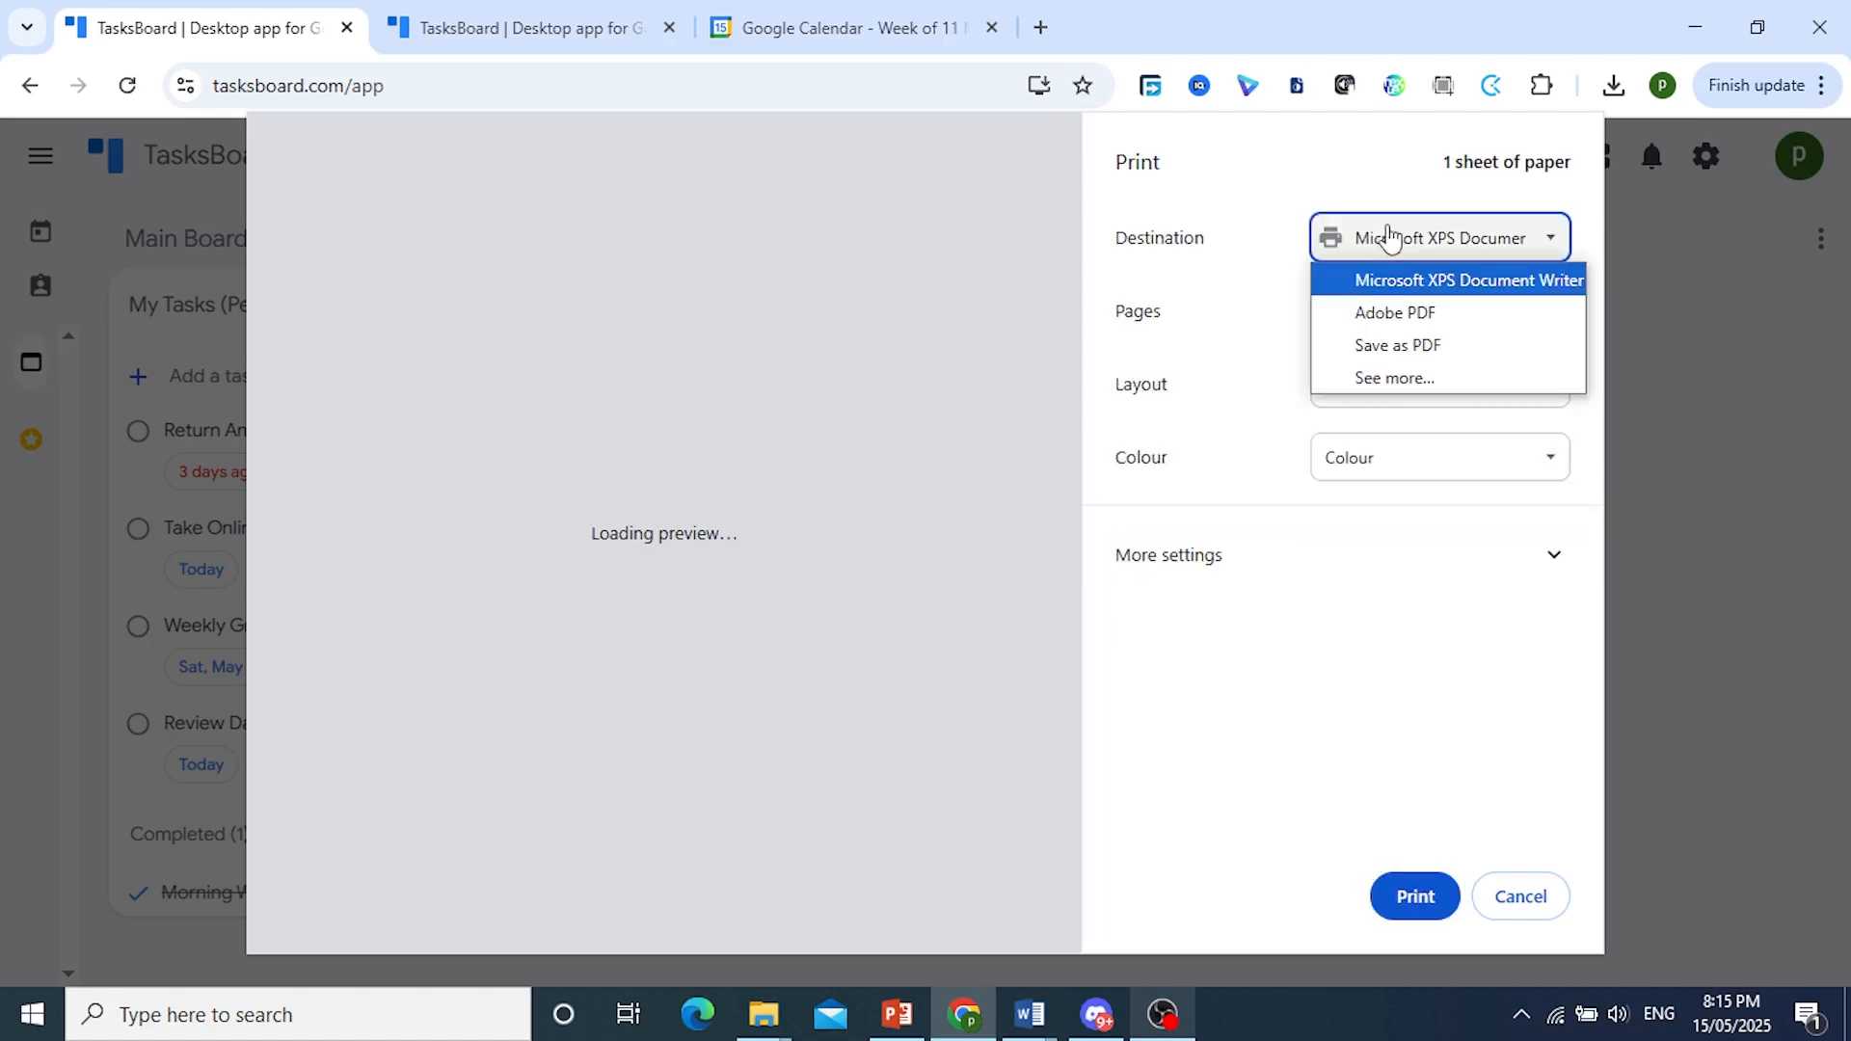
{"action": "left_click", "coordinate": [1218, 224]}
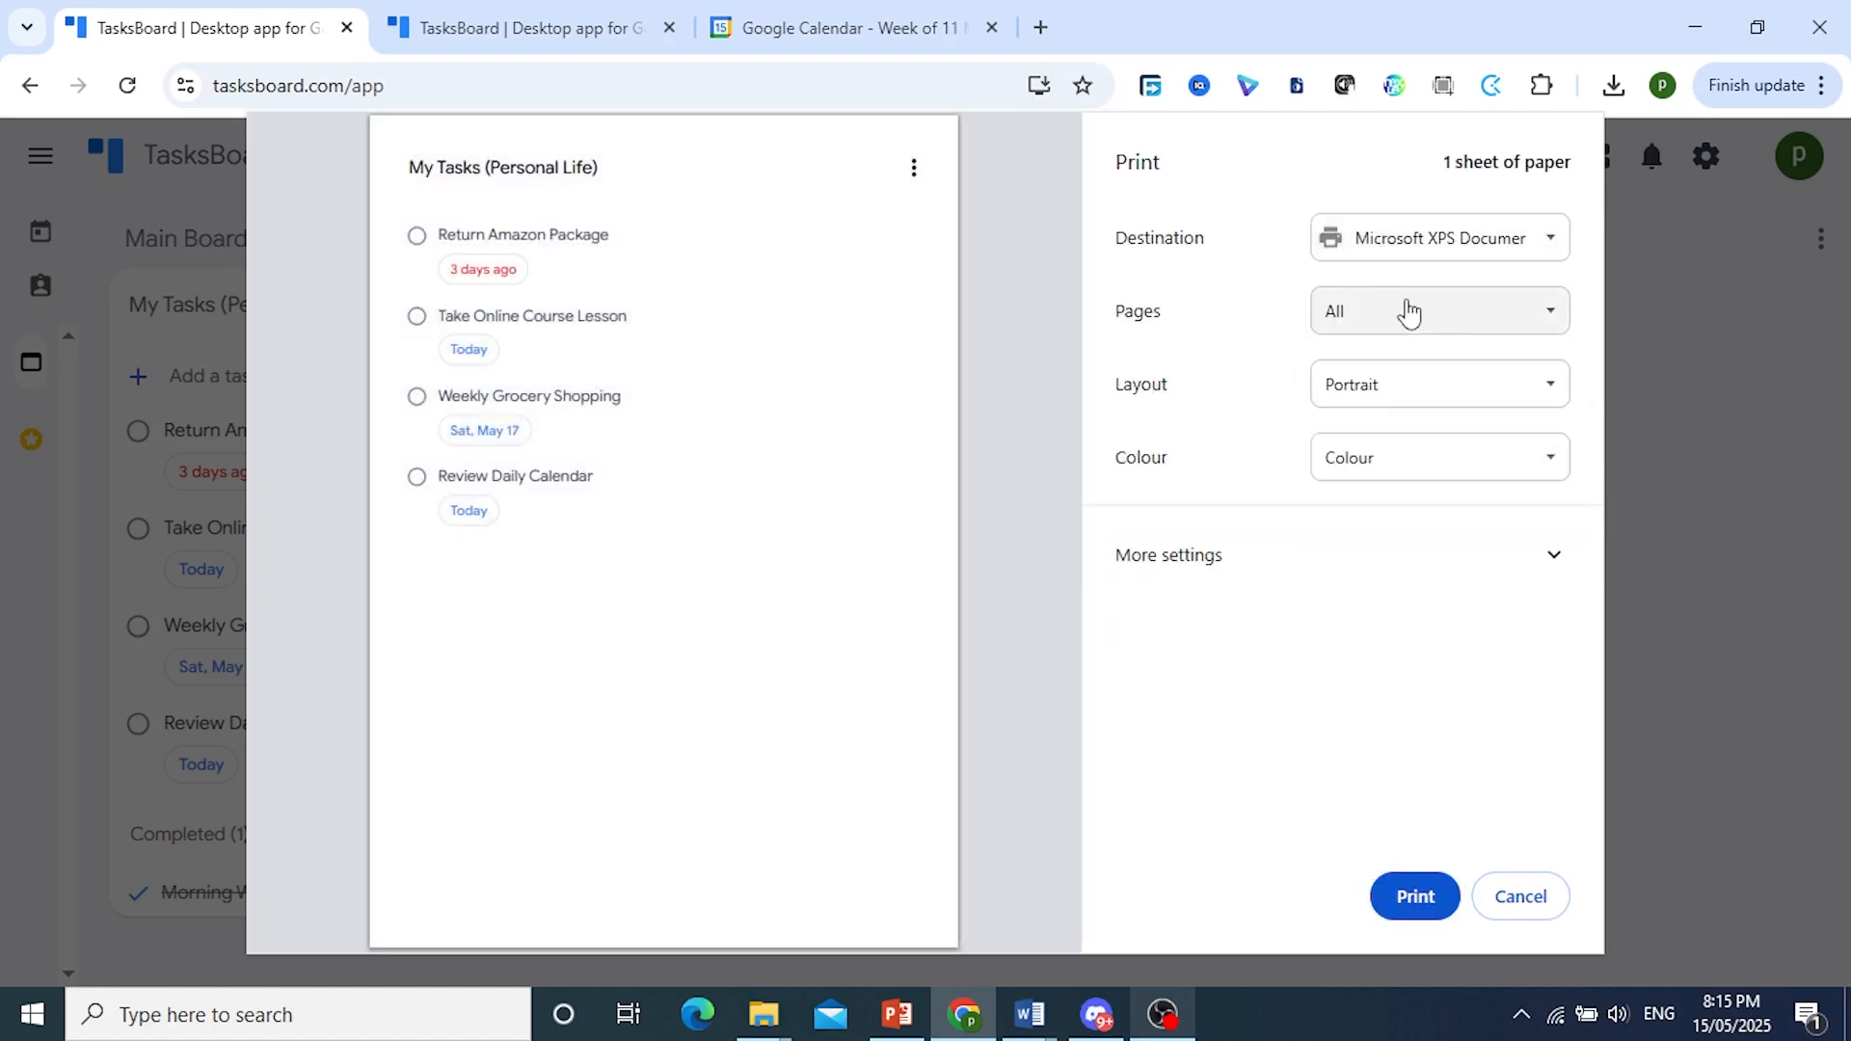
{"action": "left_click", "coordinate": [1360, 320]}
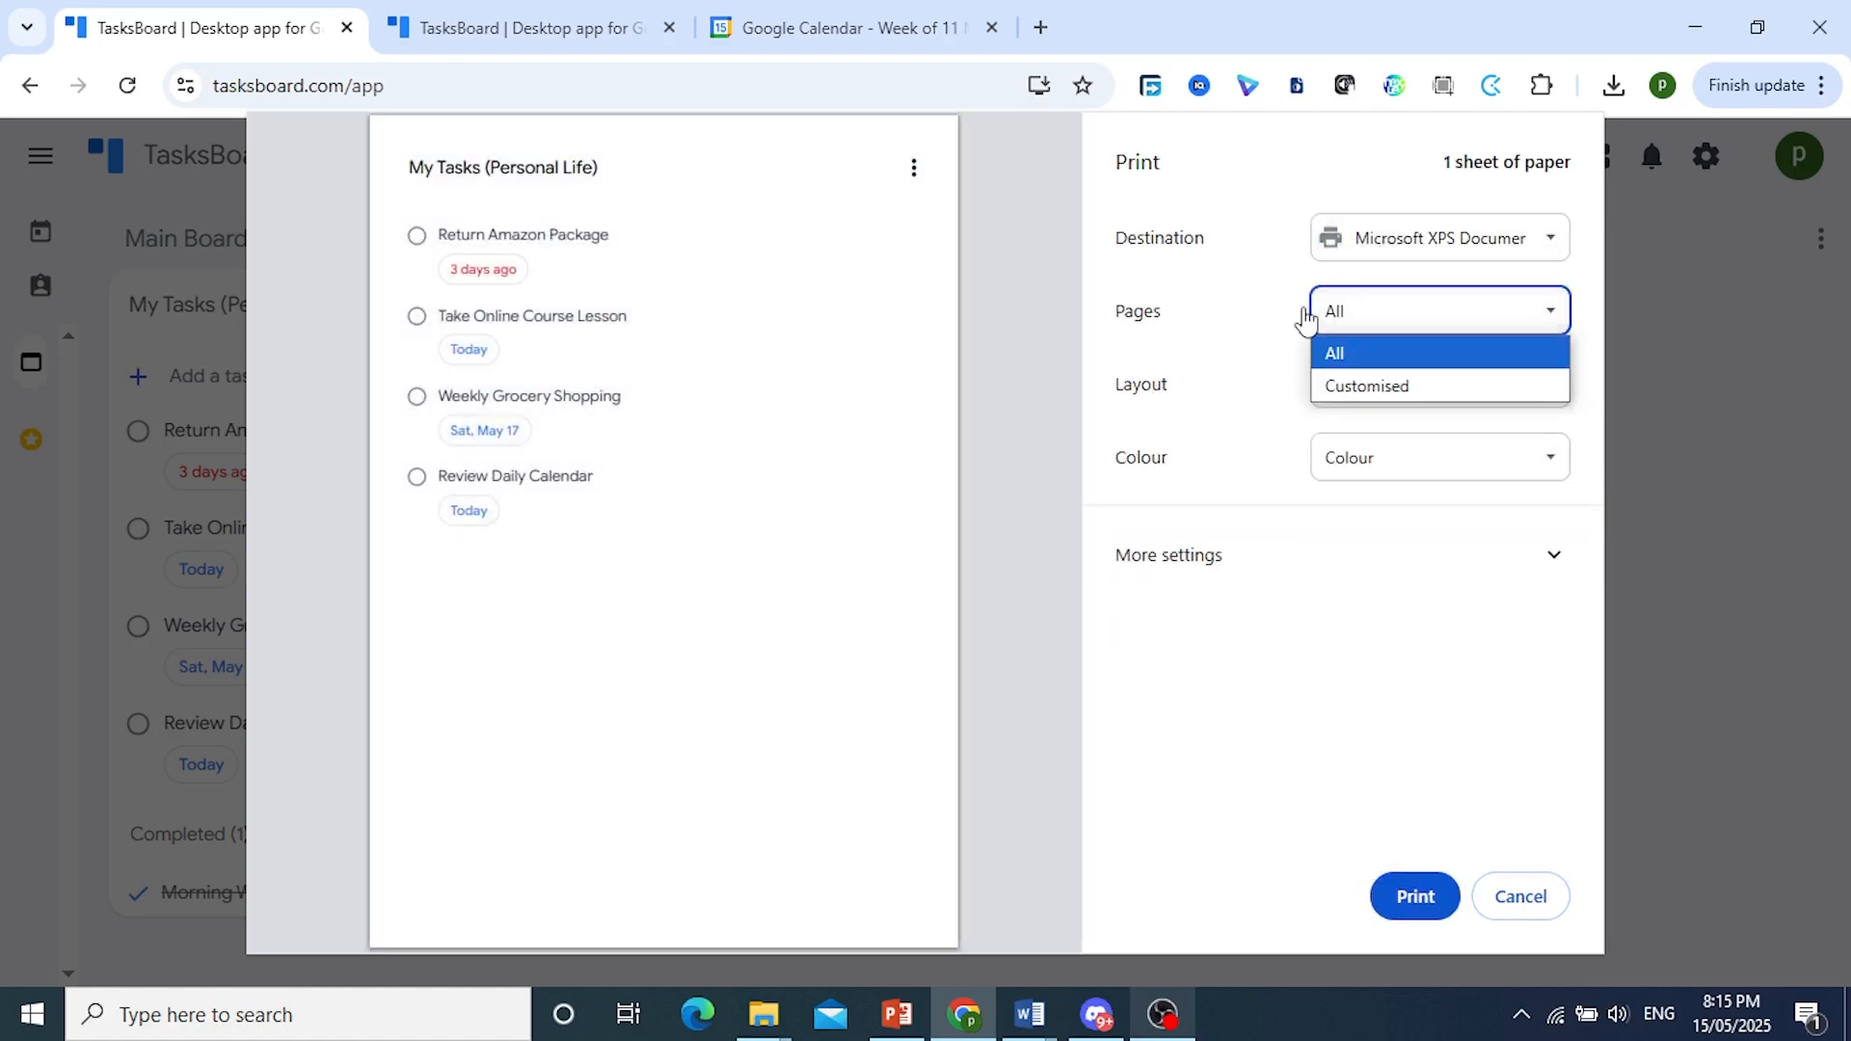
{"action": "left_click", "coordinate": [1157, 278]}
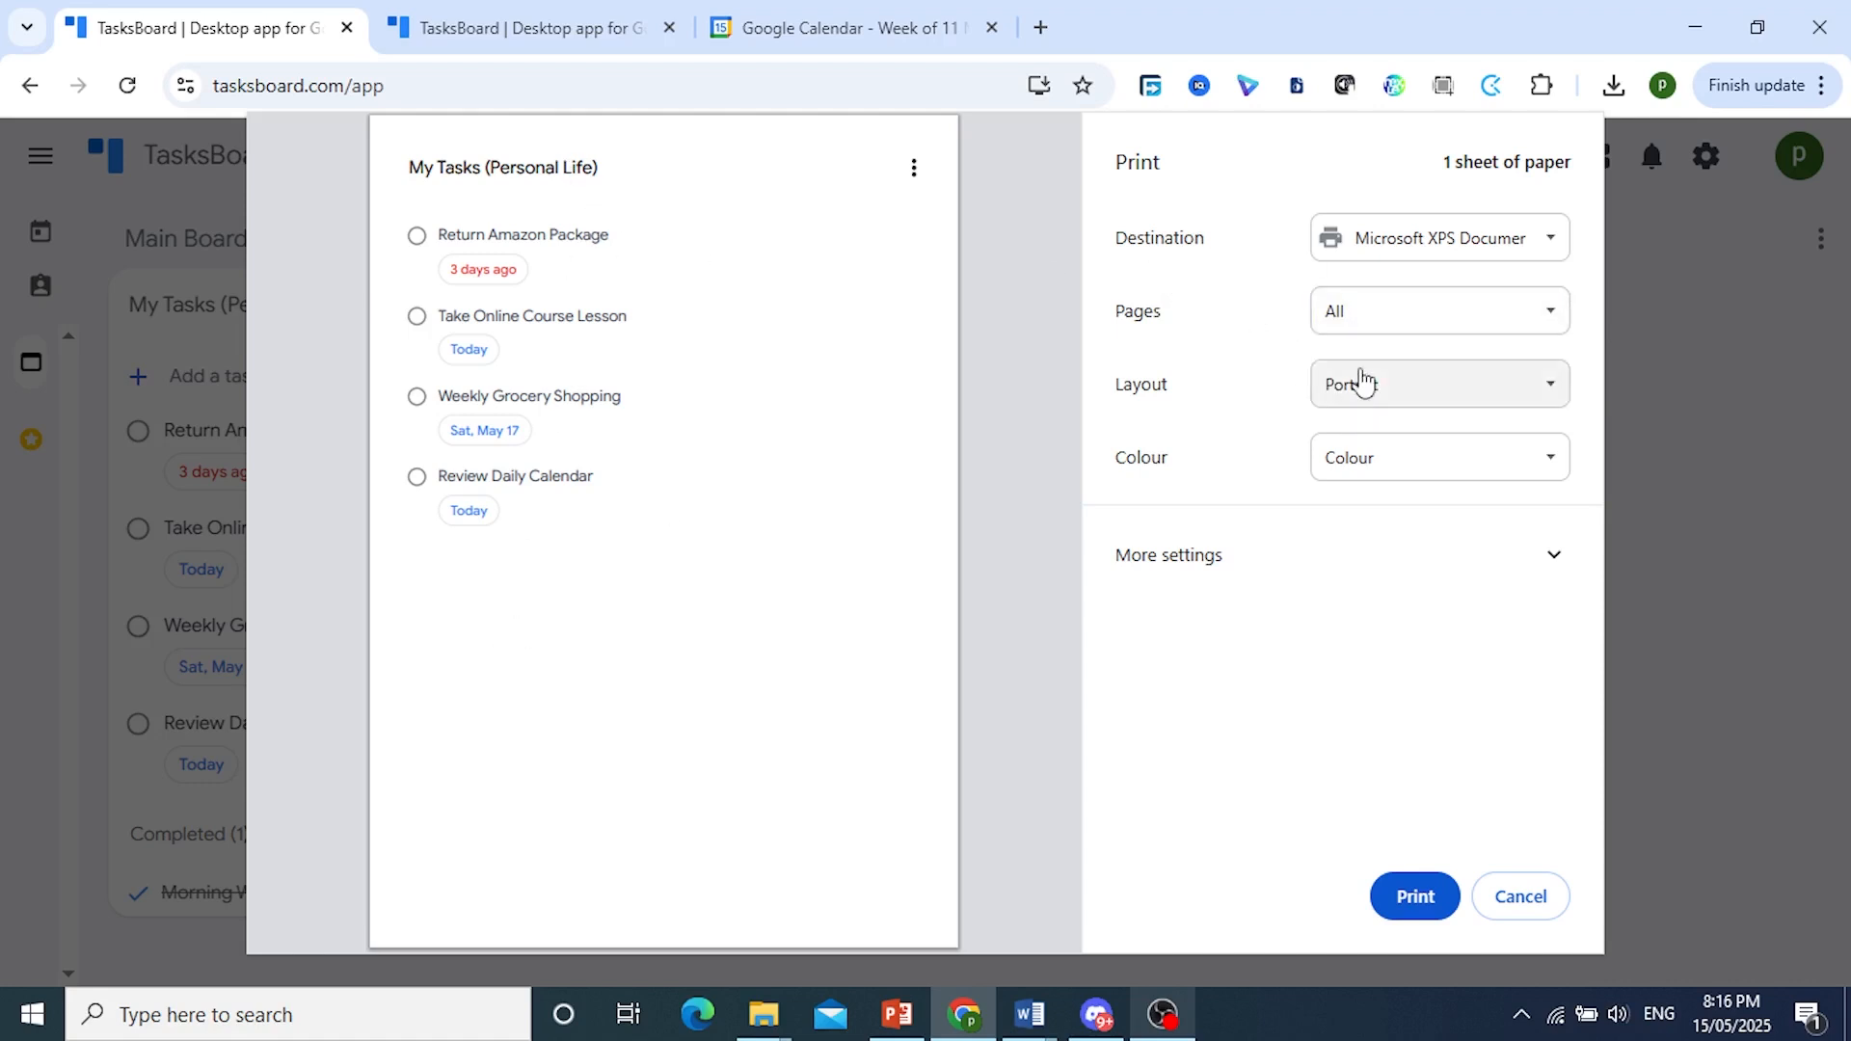
Step: Set the customised print scale to 200 in the additional print settings, and cancel printing the list
{"action": "left_click", "coordinate": [1302, 536]}
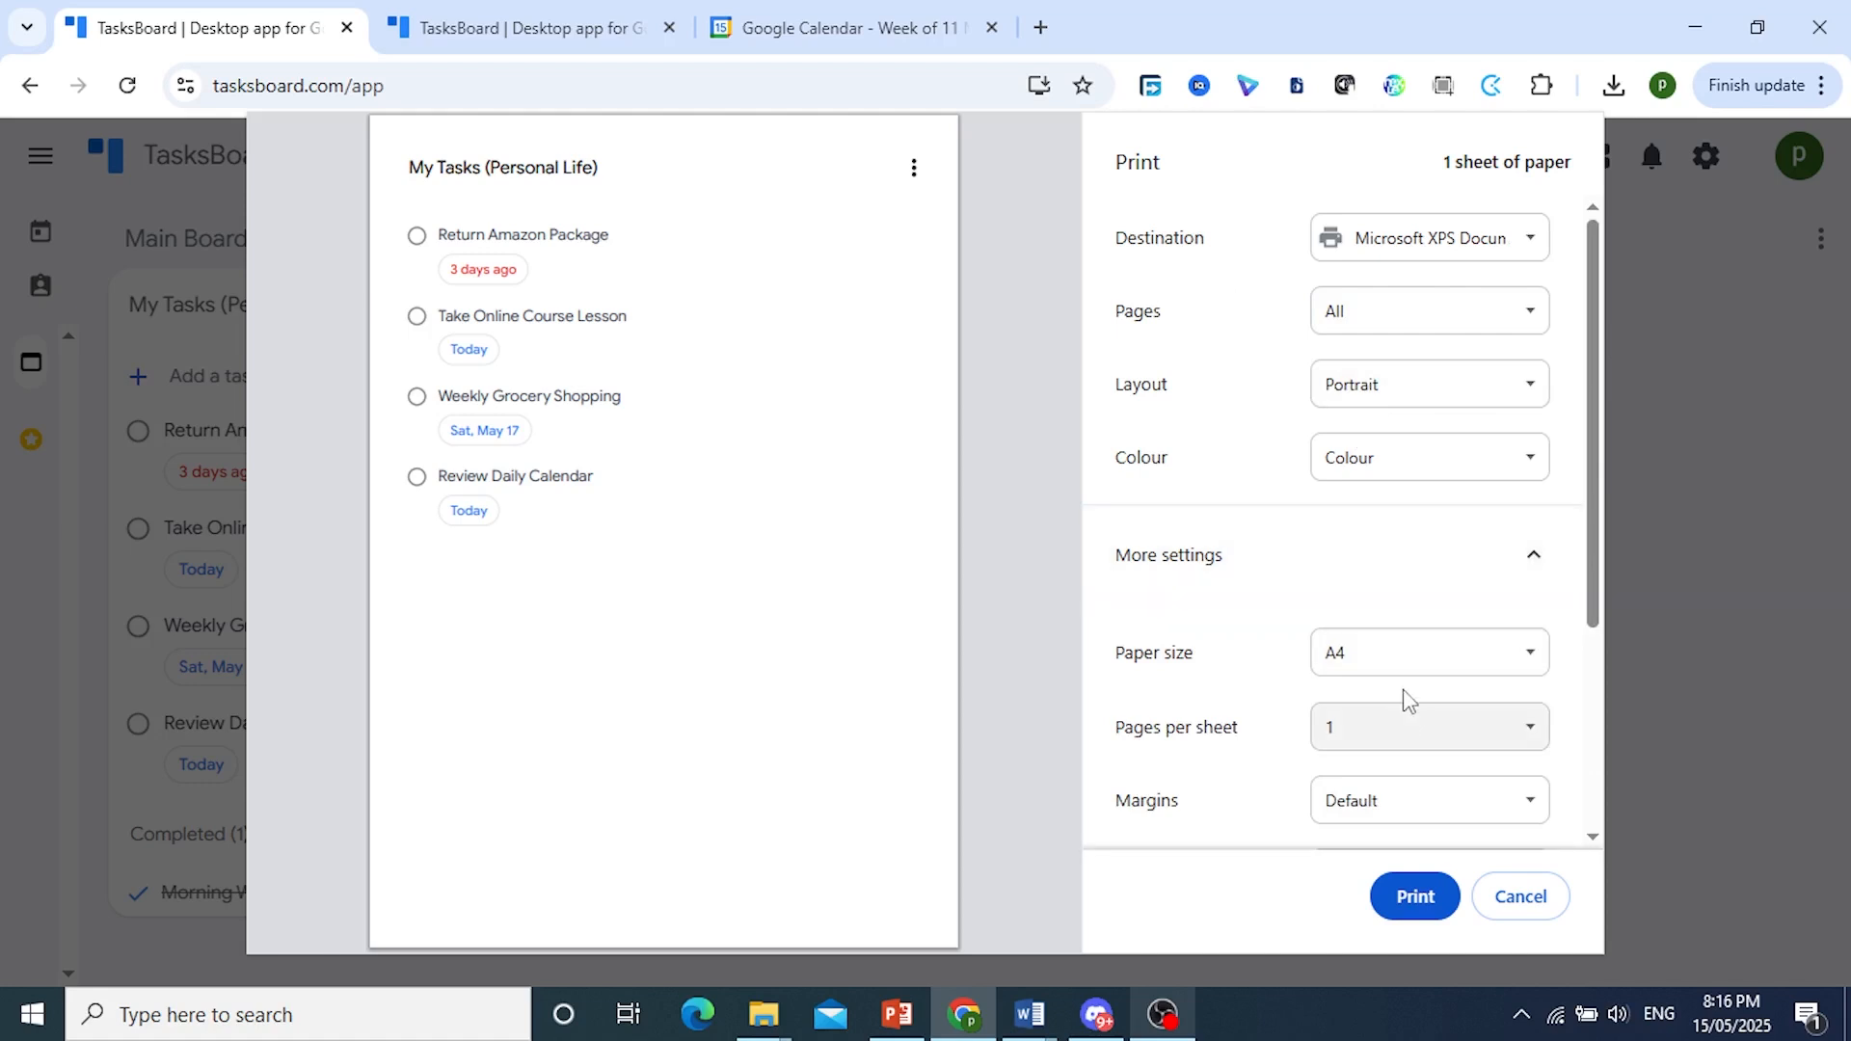
{"action": "scroll", "coordinate": [1380, 645], "scroll_direction": "down", "scroll_amount": 3}
{"action": "scroll", "coordinate": [1409, 595], "scroll_direction": "down", "scroll_amount": 1}
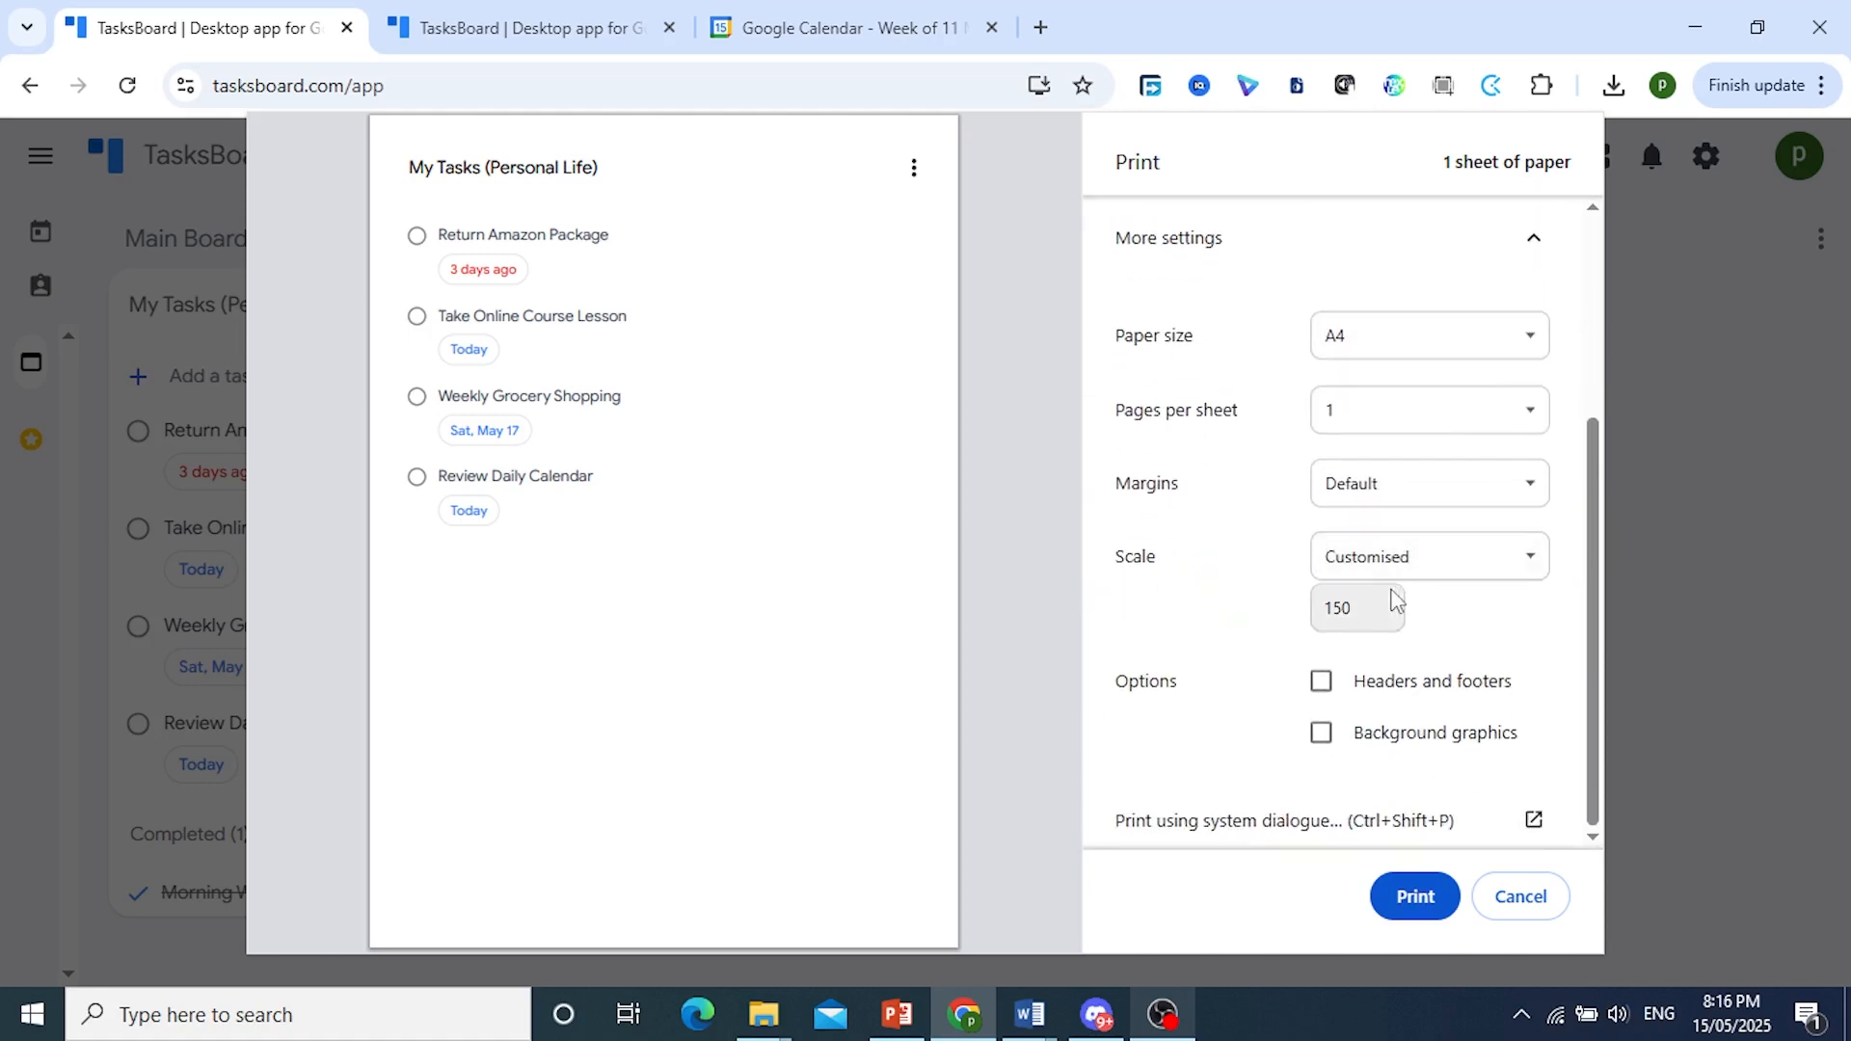
{"action": "left_click_drag", "start_coordinate": [1363, 607], "coordinate": [1321, 617]}
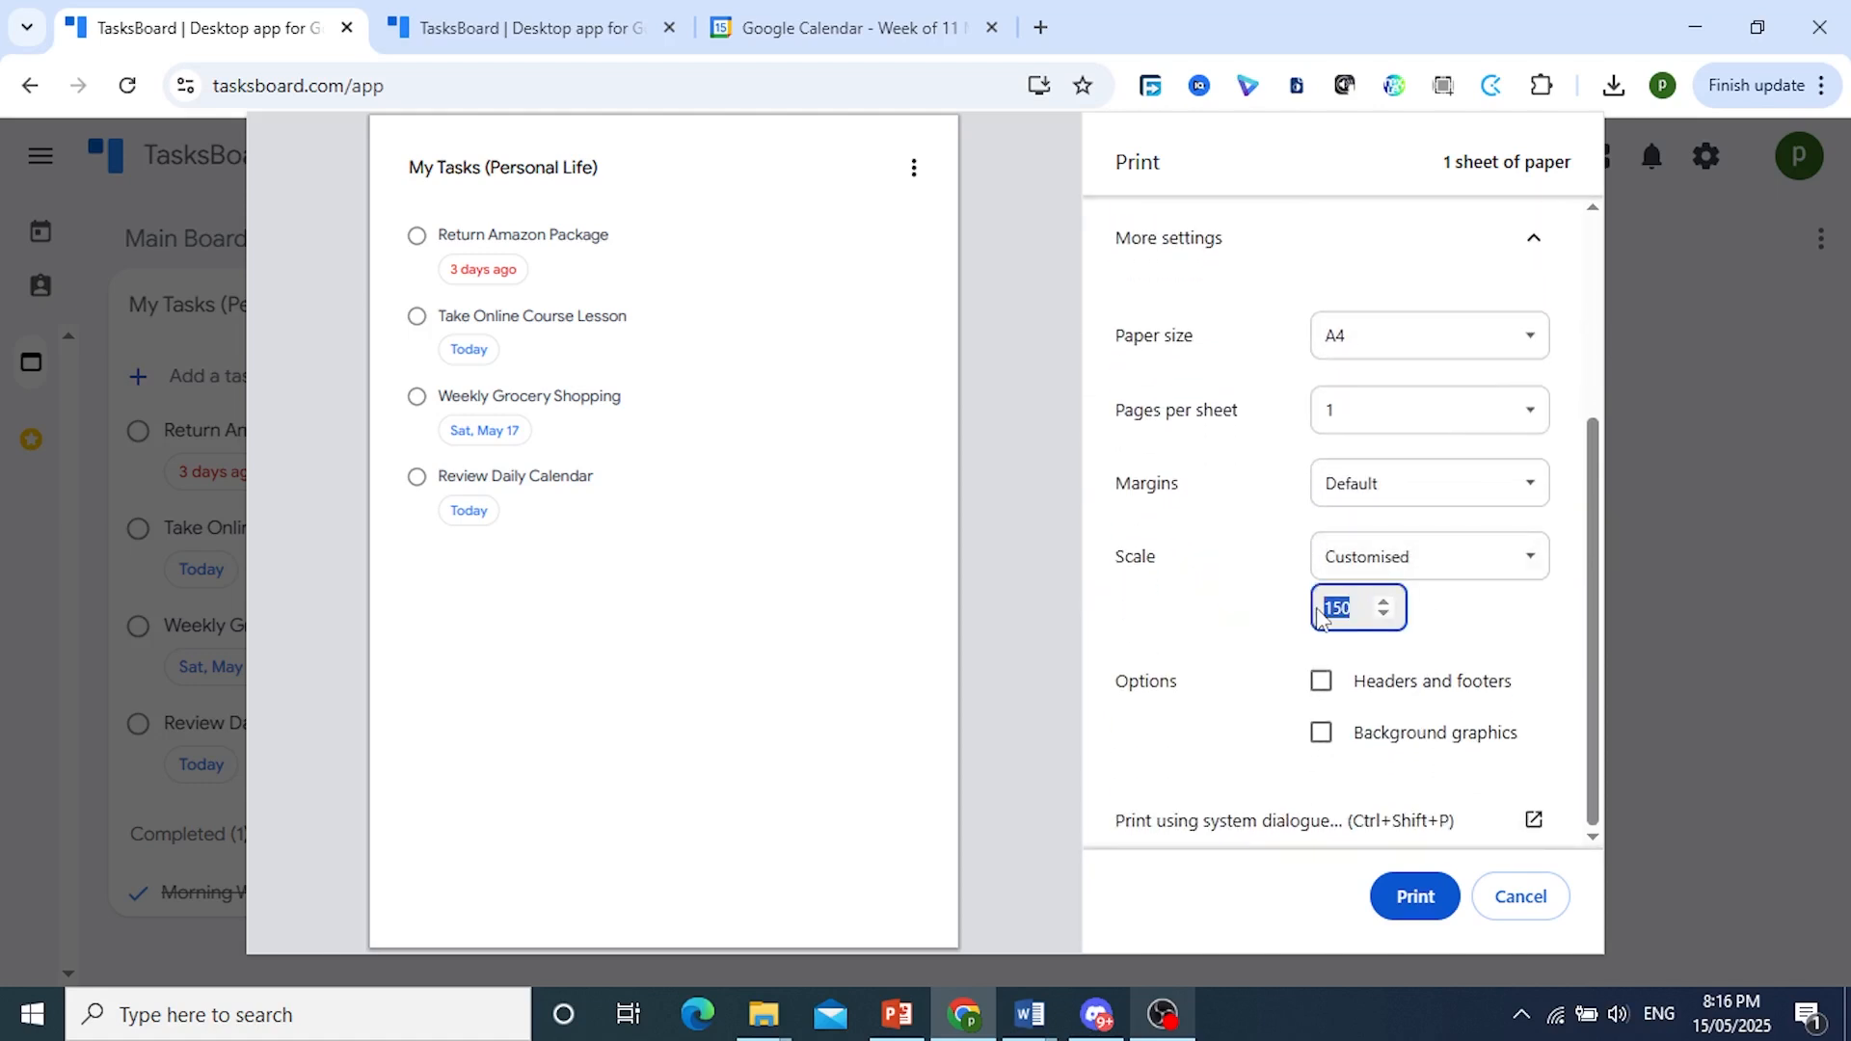
{"action": "type", "text": "200"}
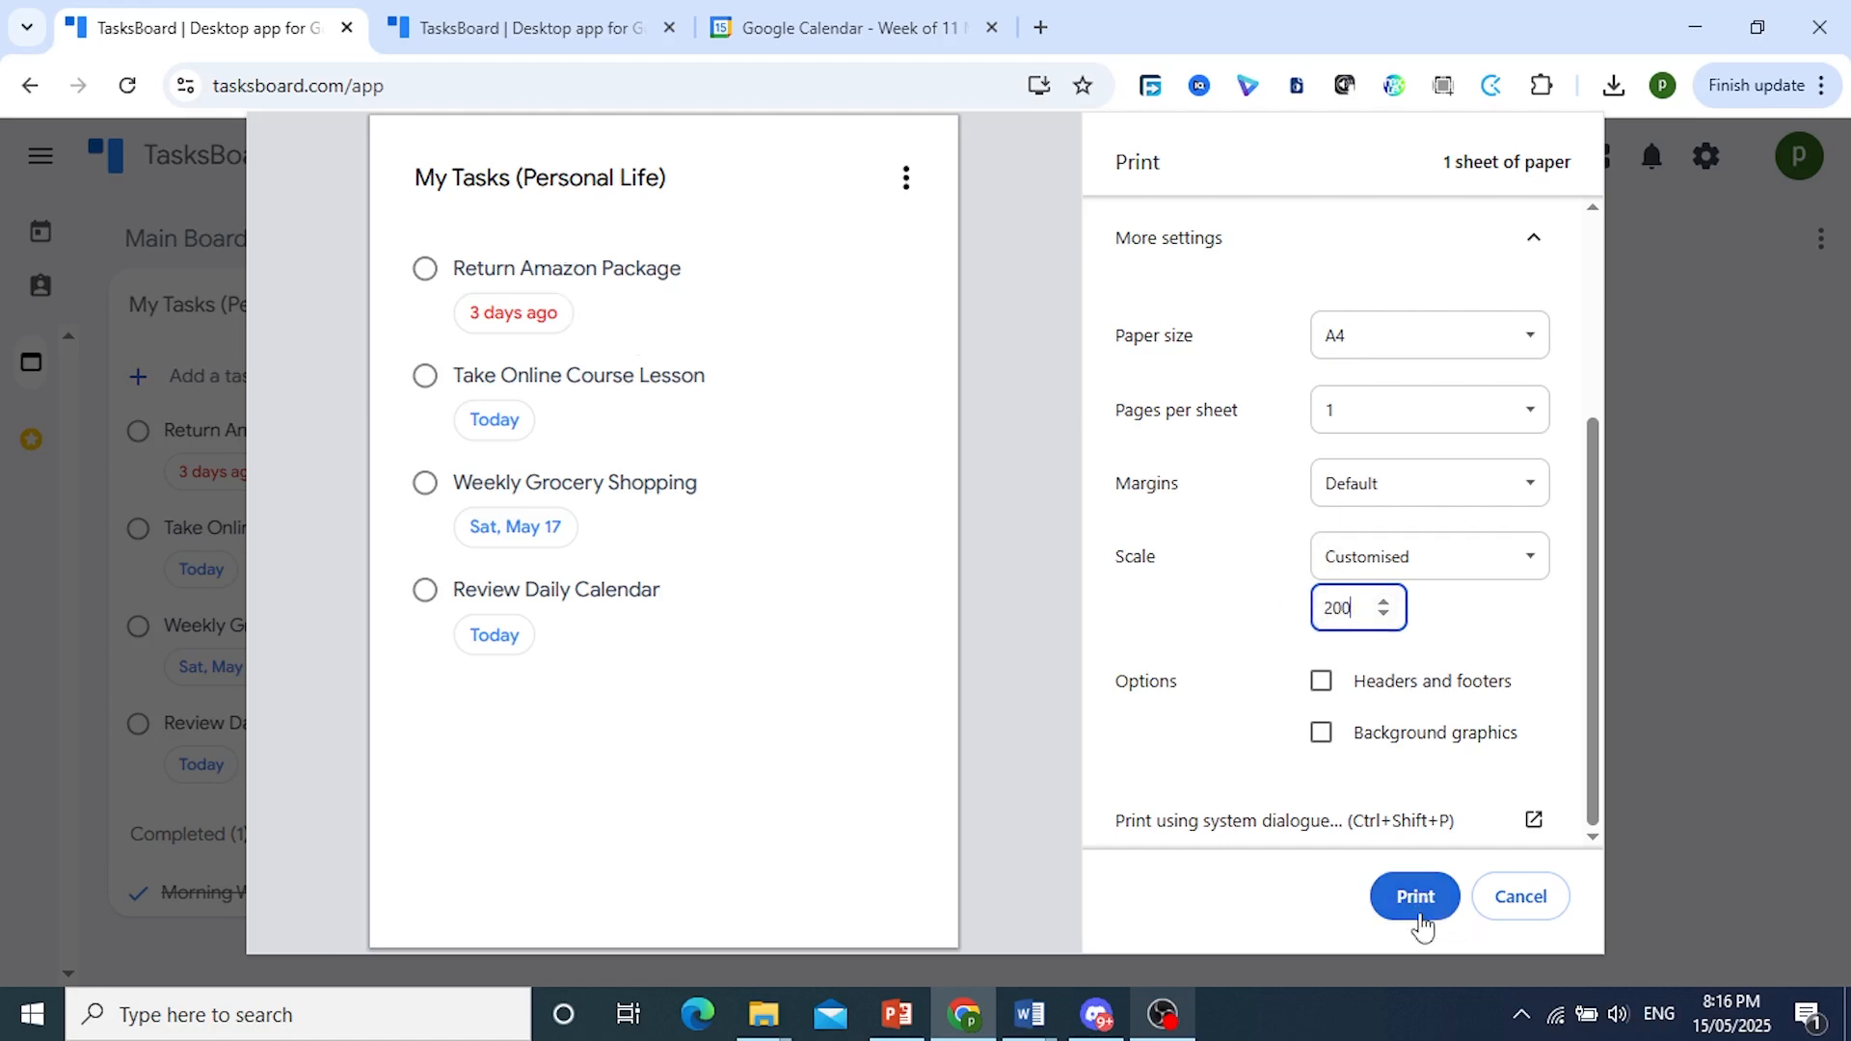
{"action": "left_click", "coordinate": [1531, 916]}
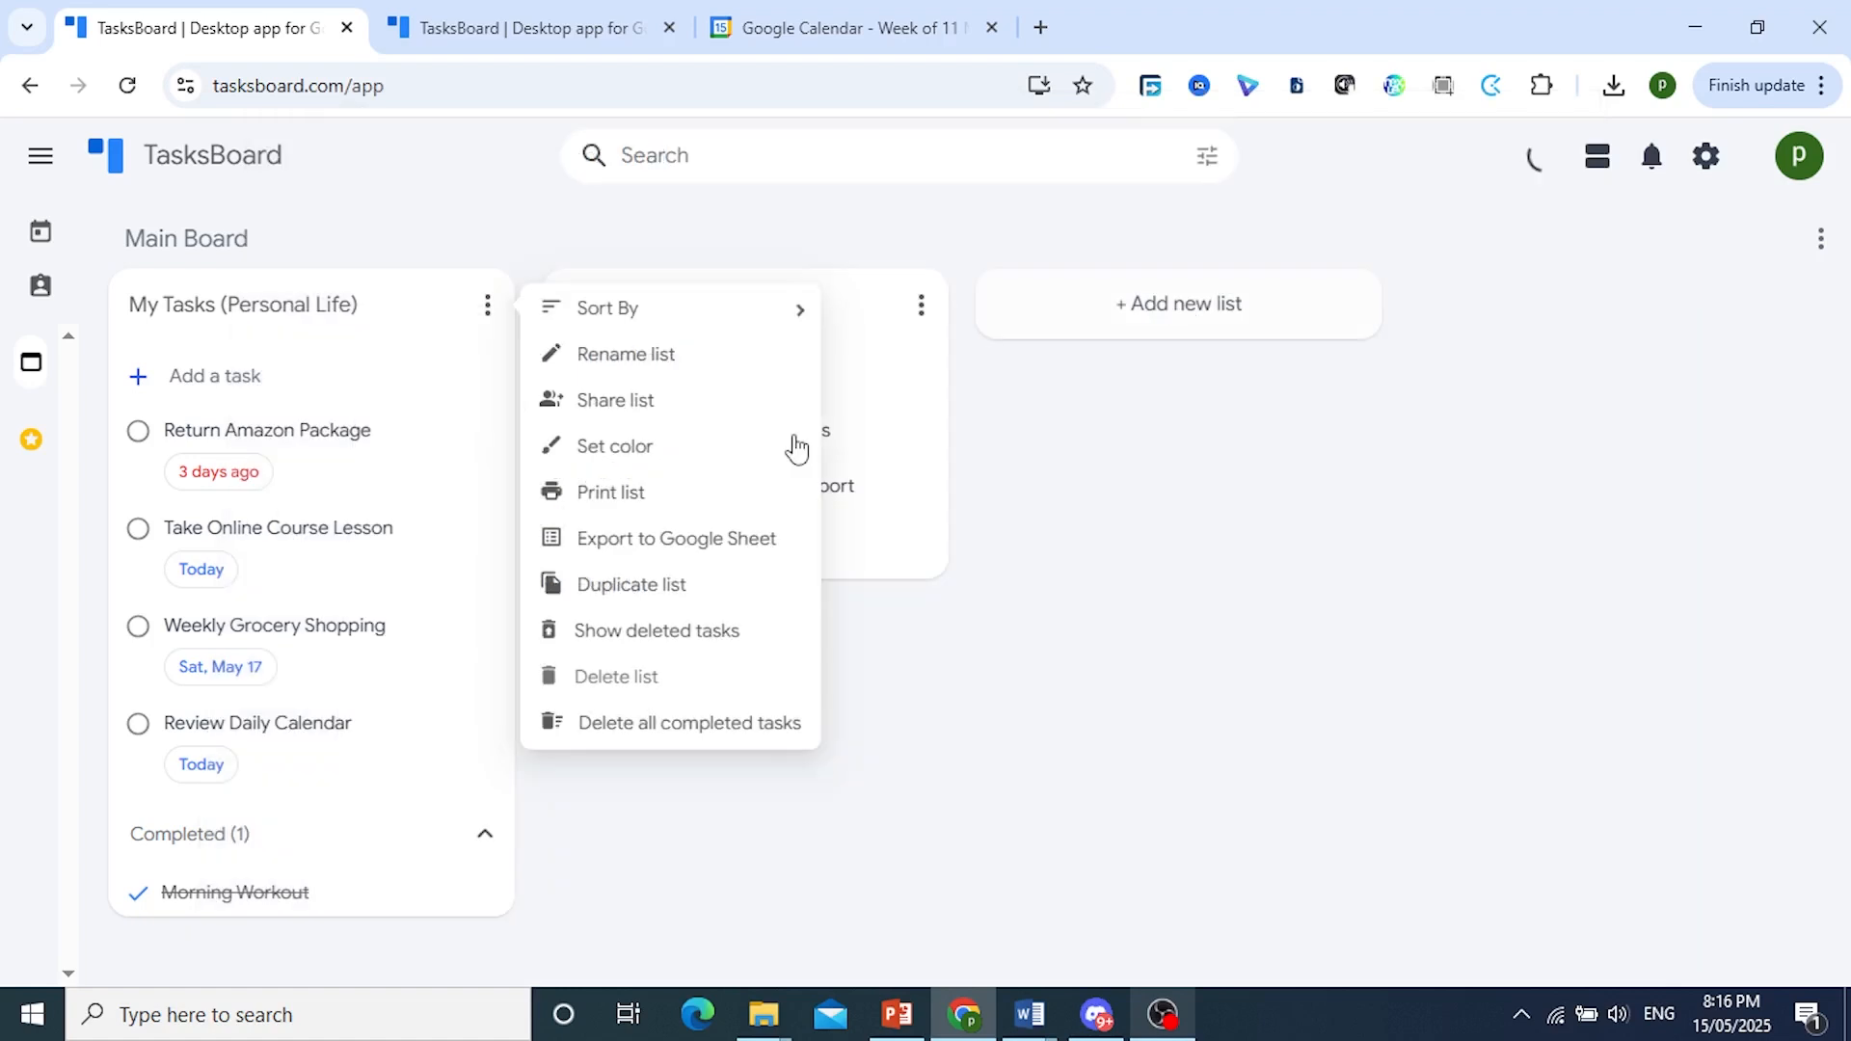
{"action": "left_click", "coordinate": [1109, 702]}
Step: Grant TasksBoard access to Google Drive and export the My Tasks (Personal Life) list to Google Sheets
{"action": "left_click", "coordinate": [488, 326]}
{"action": "left_click", "coordinate": [656, 540]}
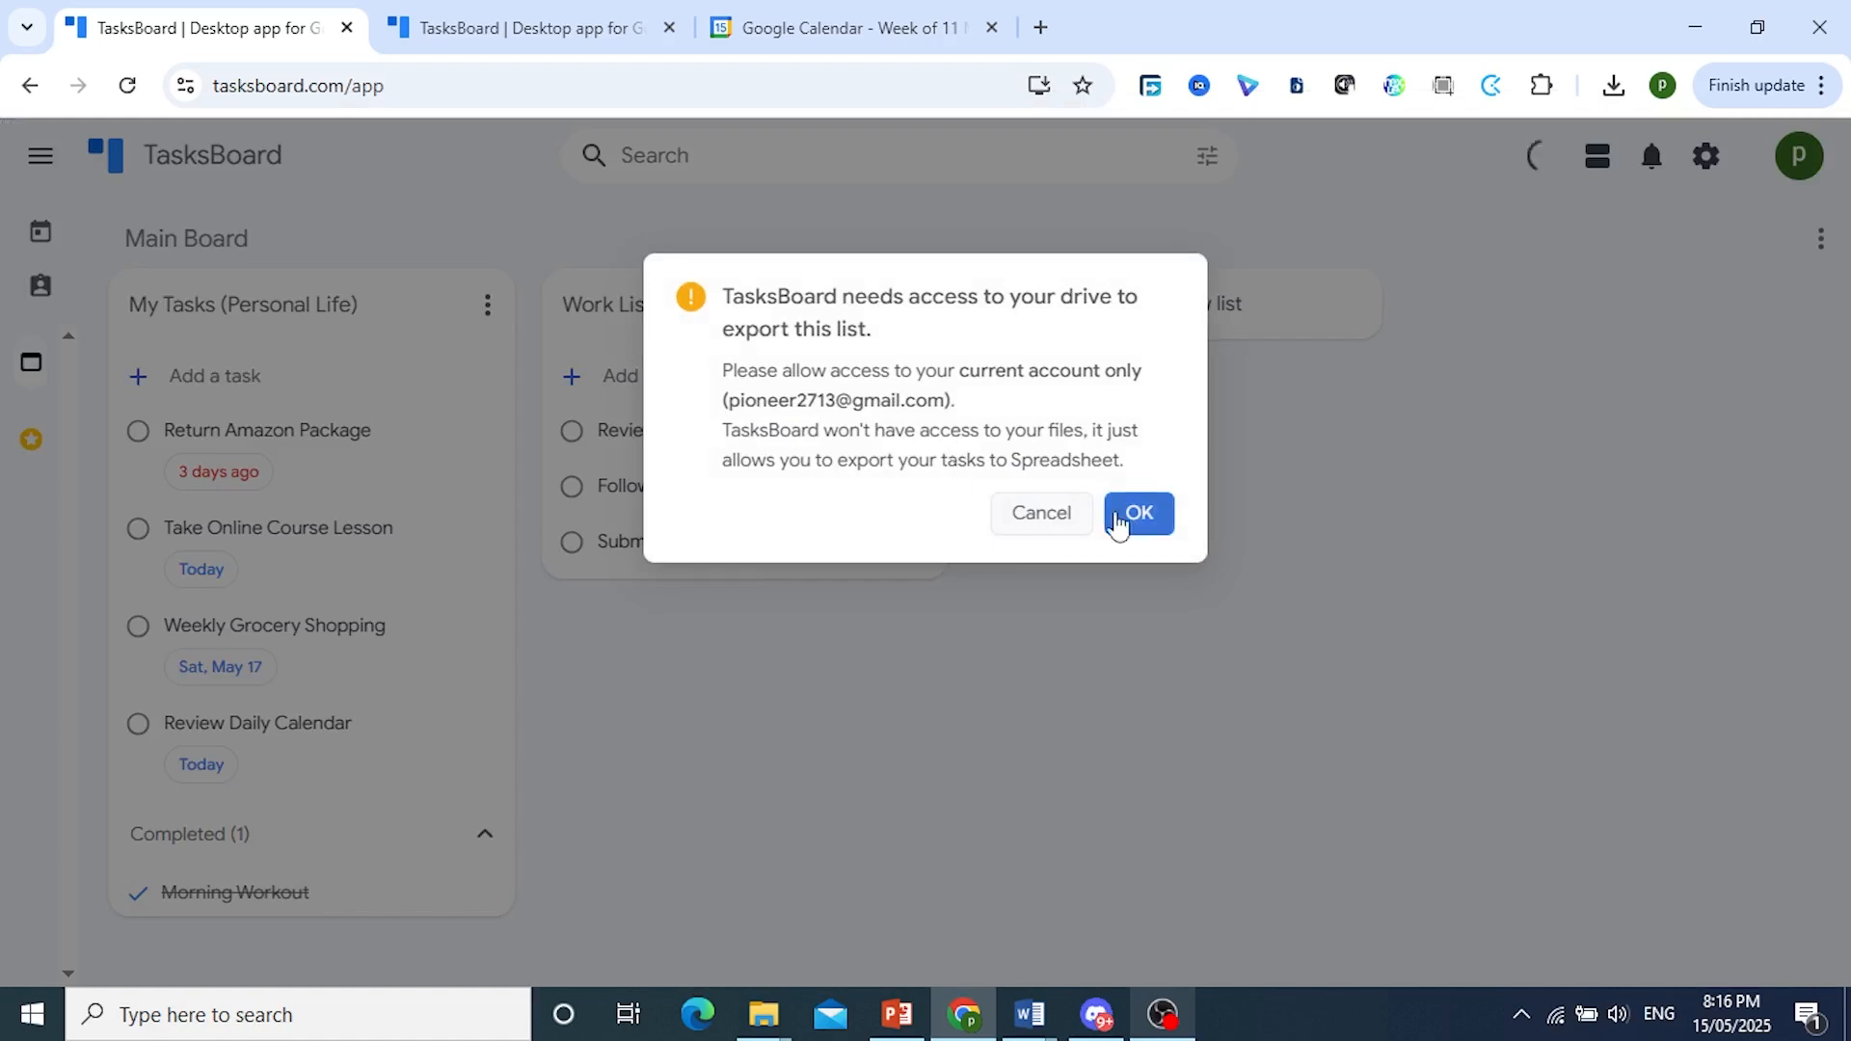
{"action": "left_click_drag", "start_coordinate": [997, 297], "coordinate": [1088, 299]}
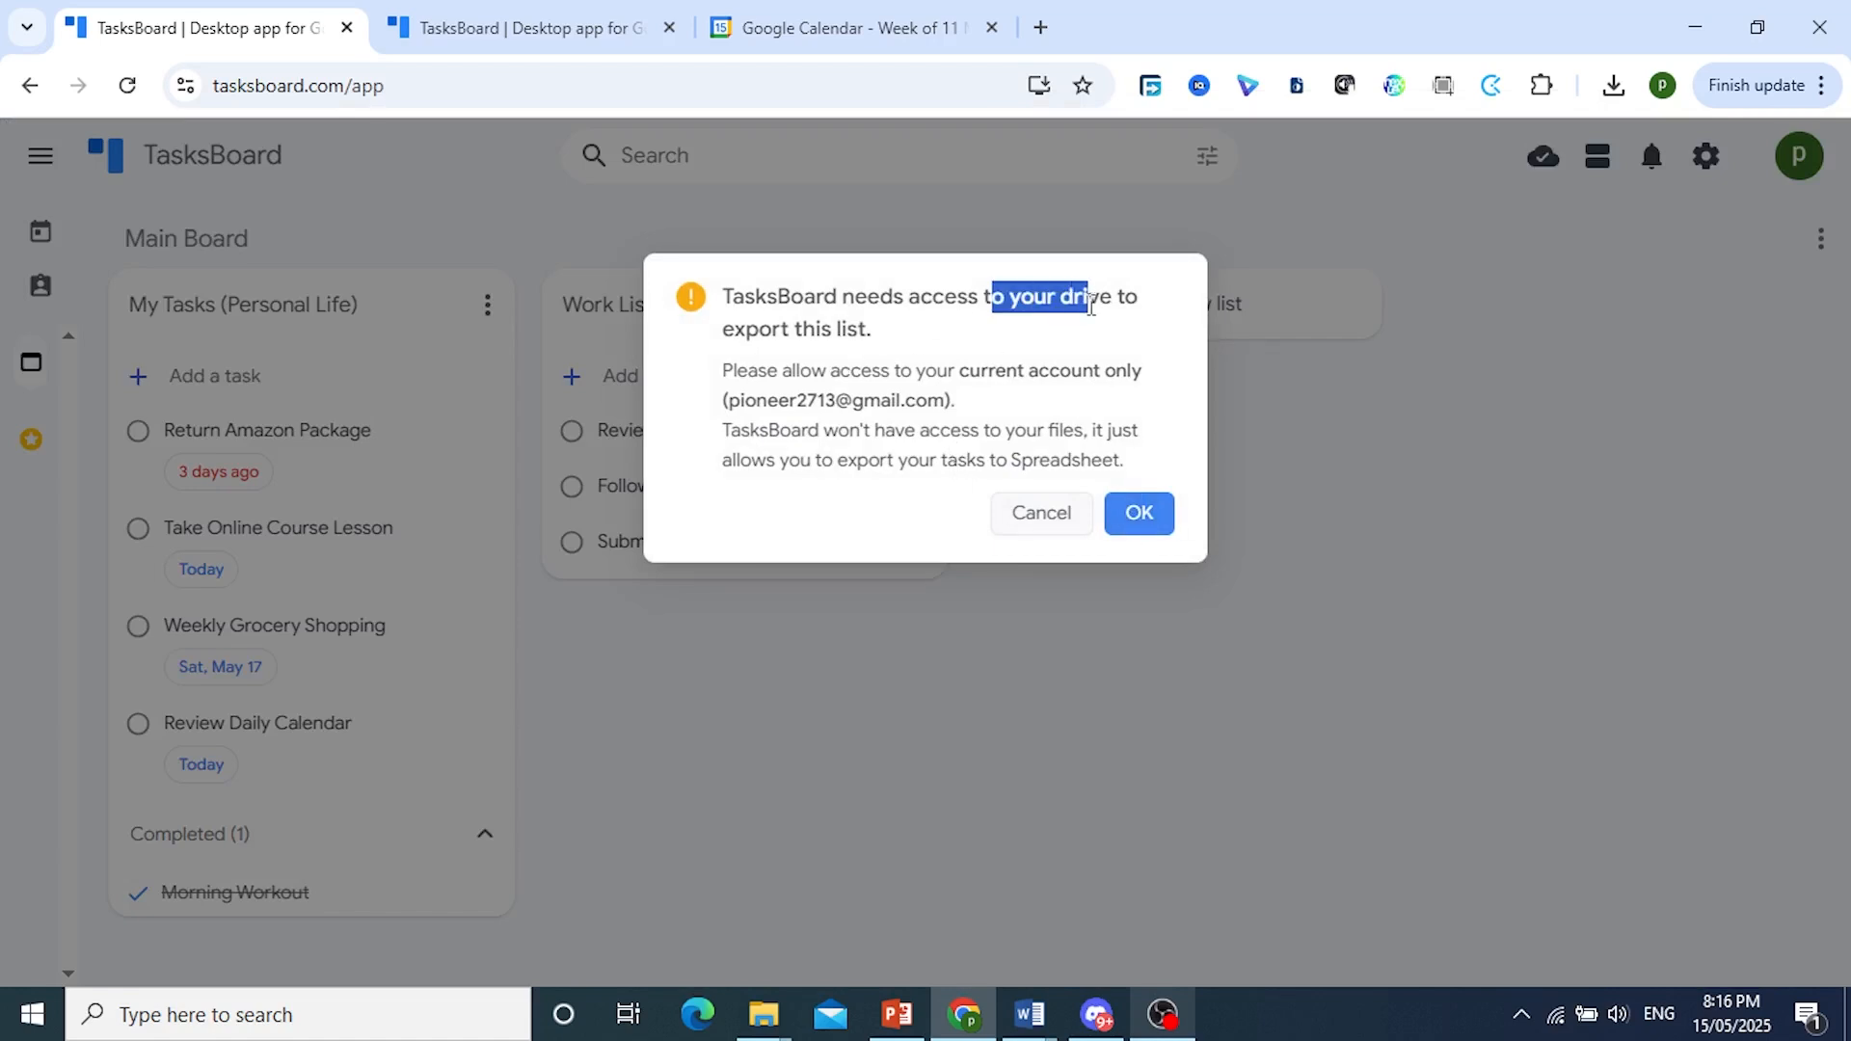
{"action": "left_click", "coordinate": [1141, 521]}
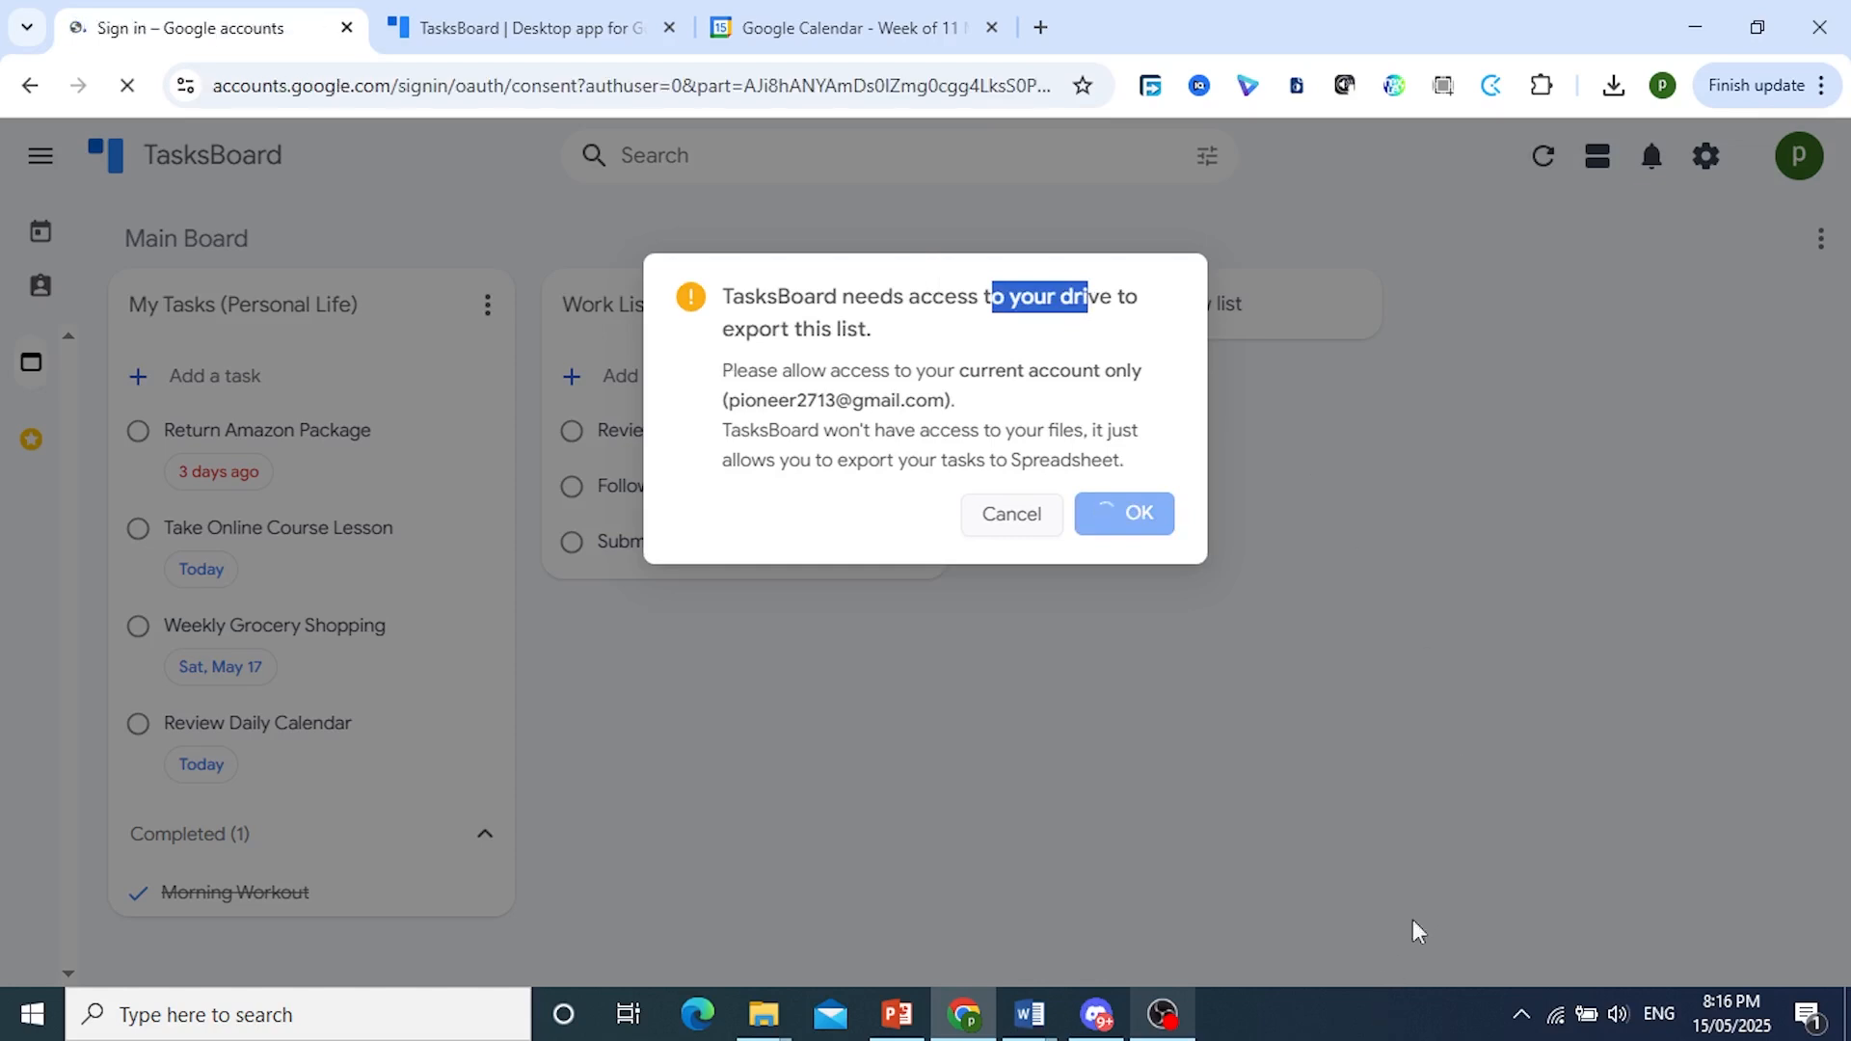
{"action": "scroll", "coordinate": [1244, 535], "scroll_direction": "down", "scroll_amount": 3}
{"action": "scroll", "coordinate": [1283, 647], "scroll_direction": "down", "scroll_amount": 3}
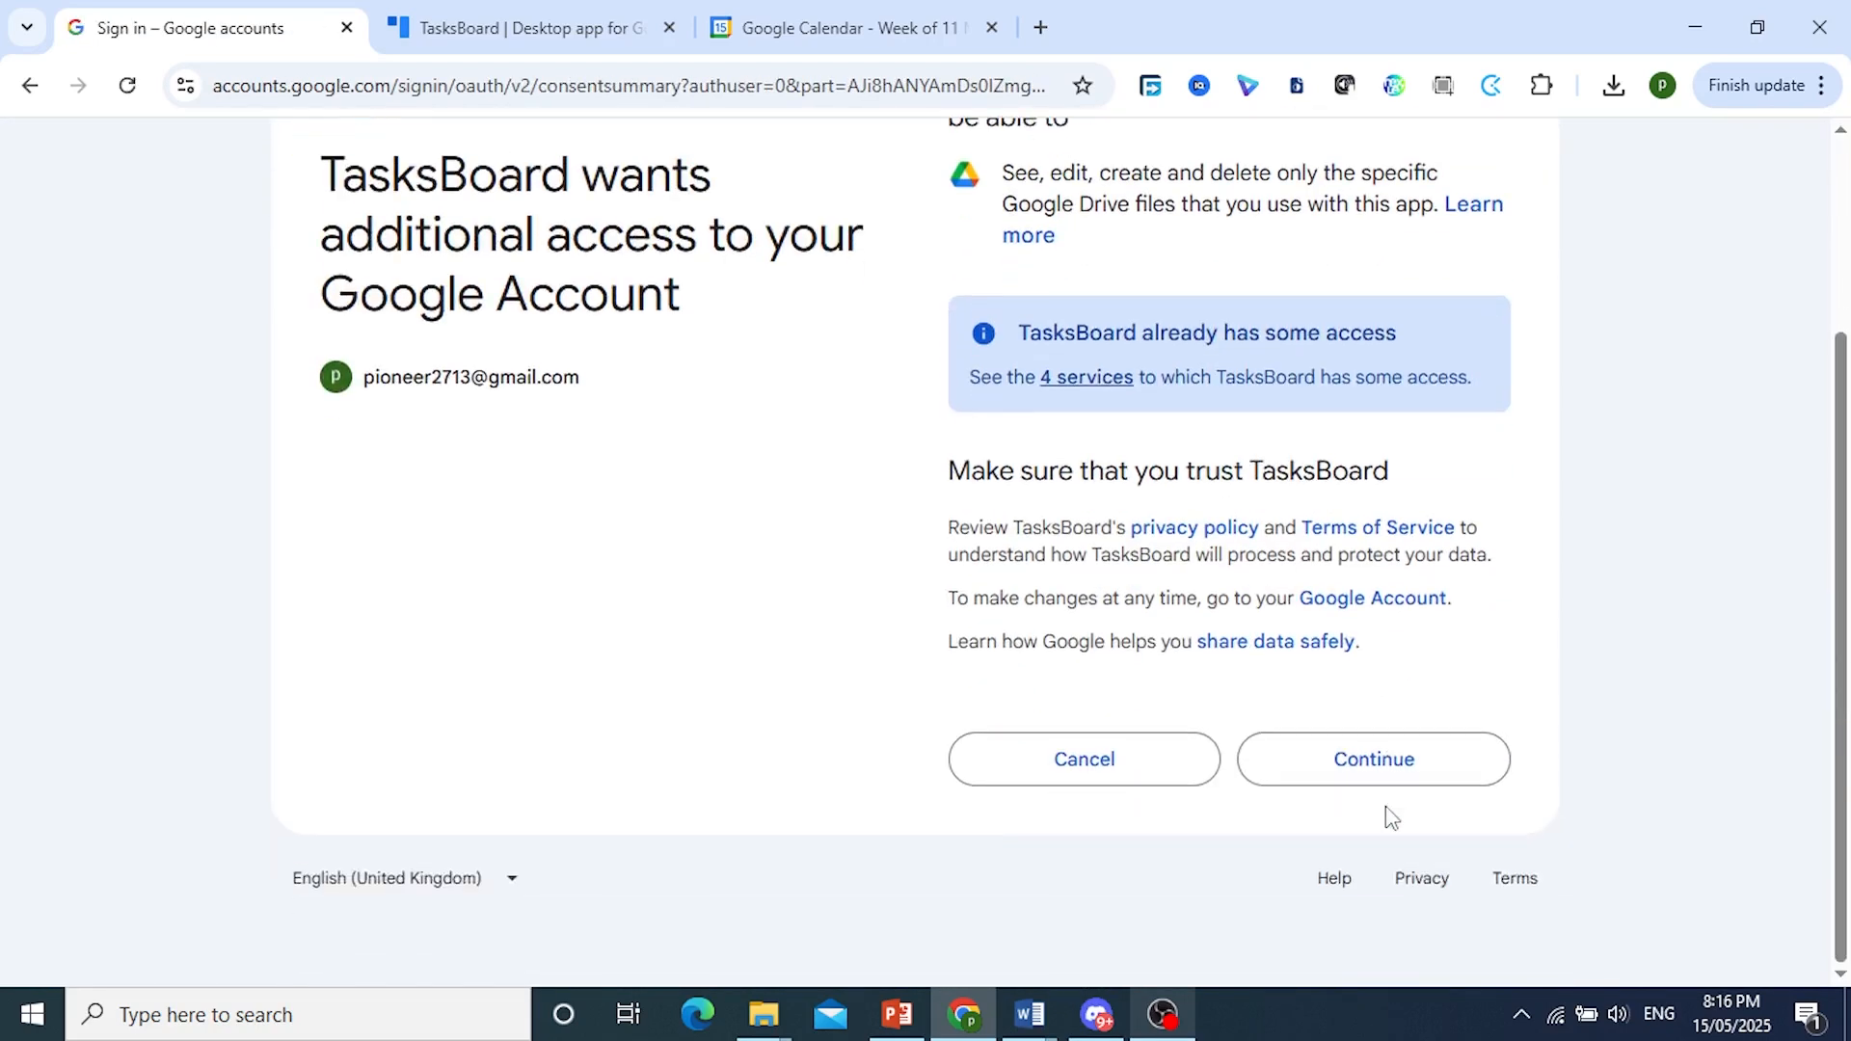
{"action": "left_click", "coordinate": [1387, 751]}
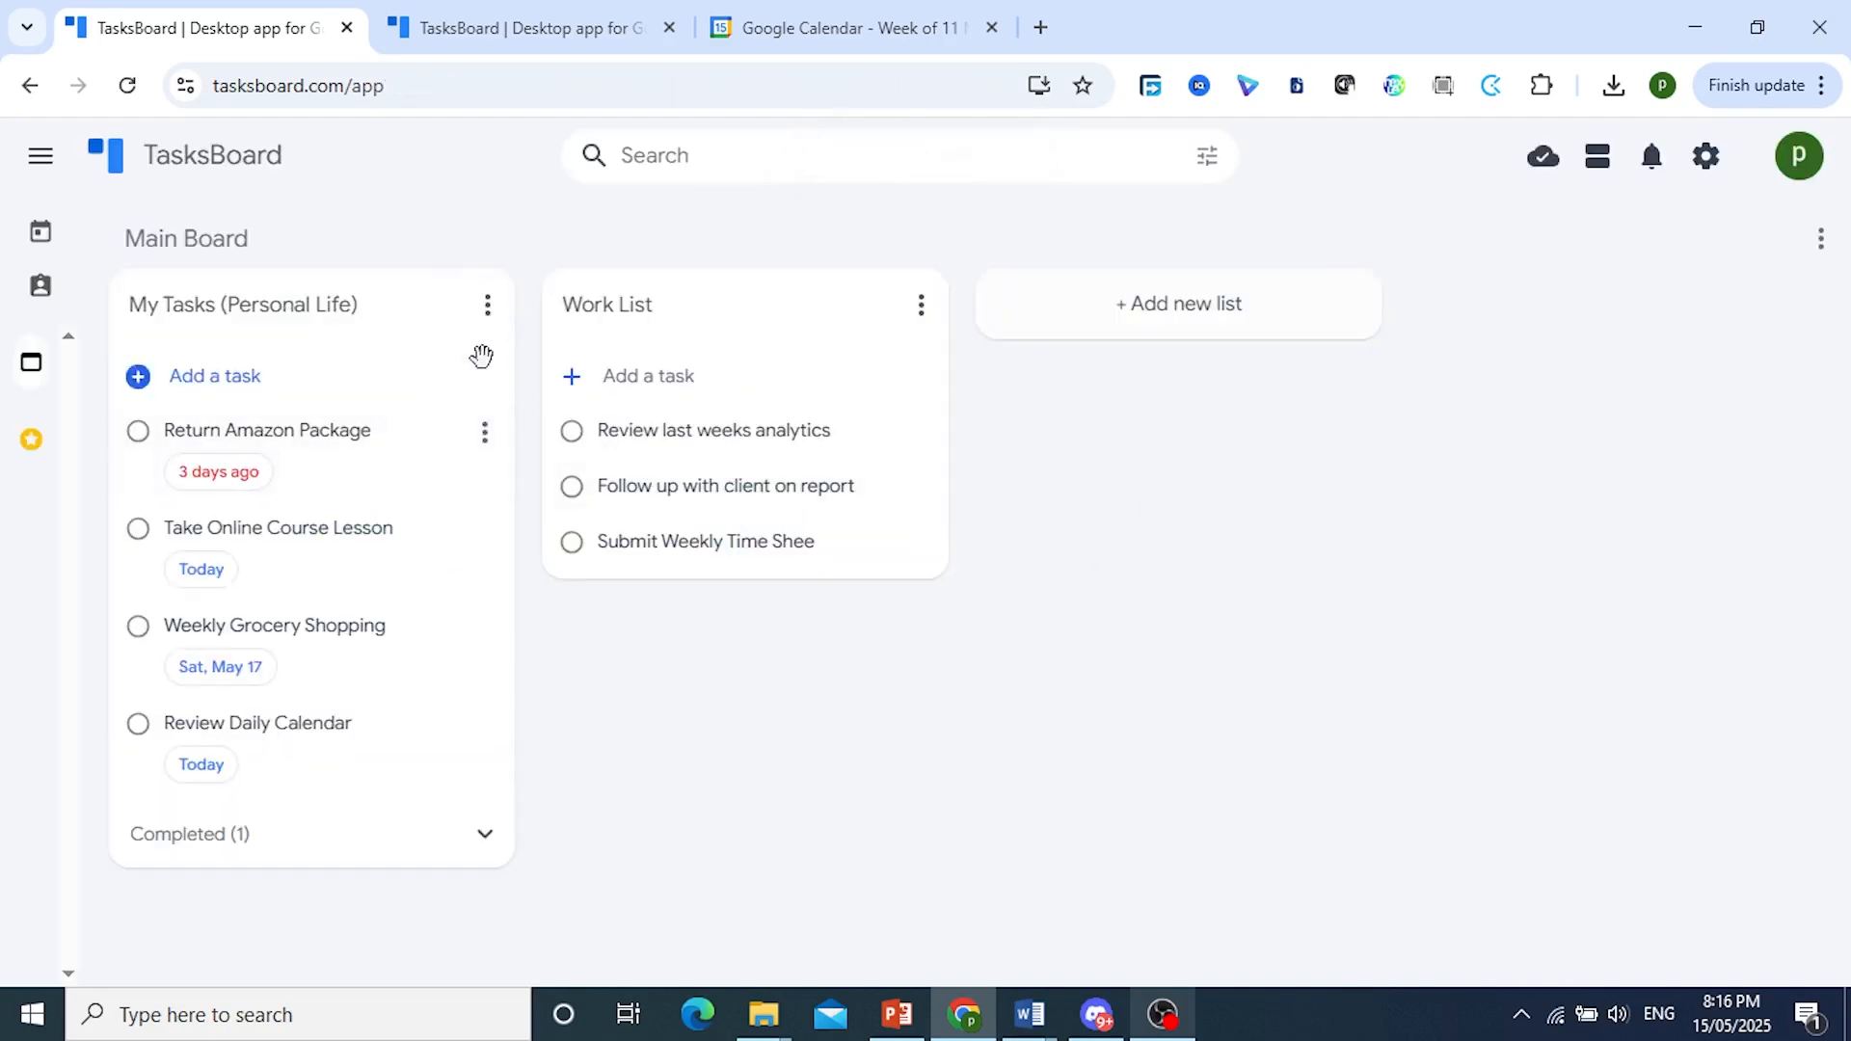
{"action": "left_click", "coordinate": [488, 307]}
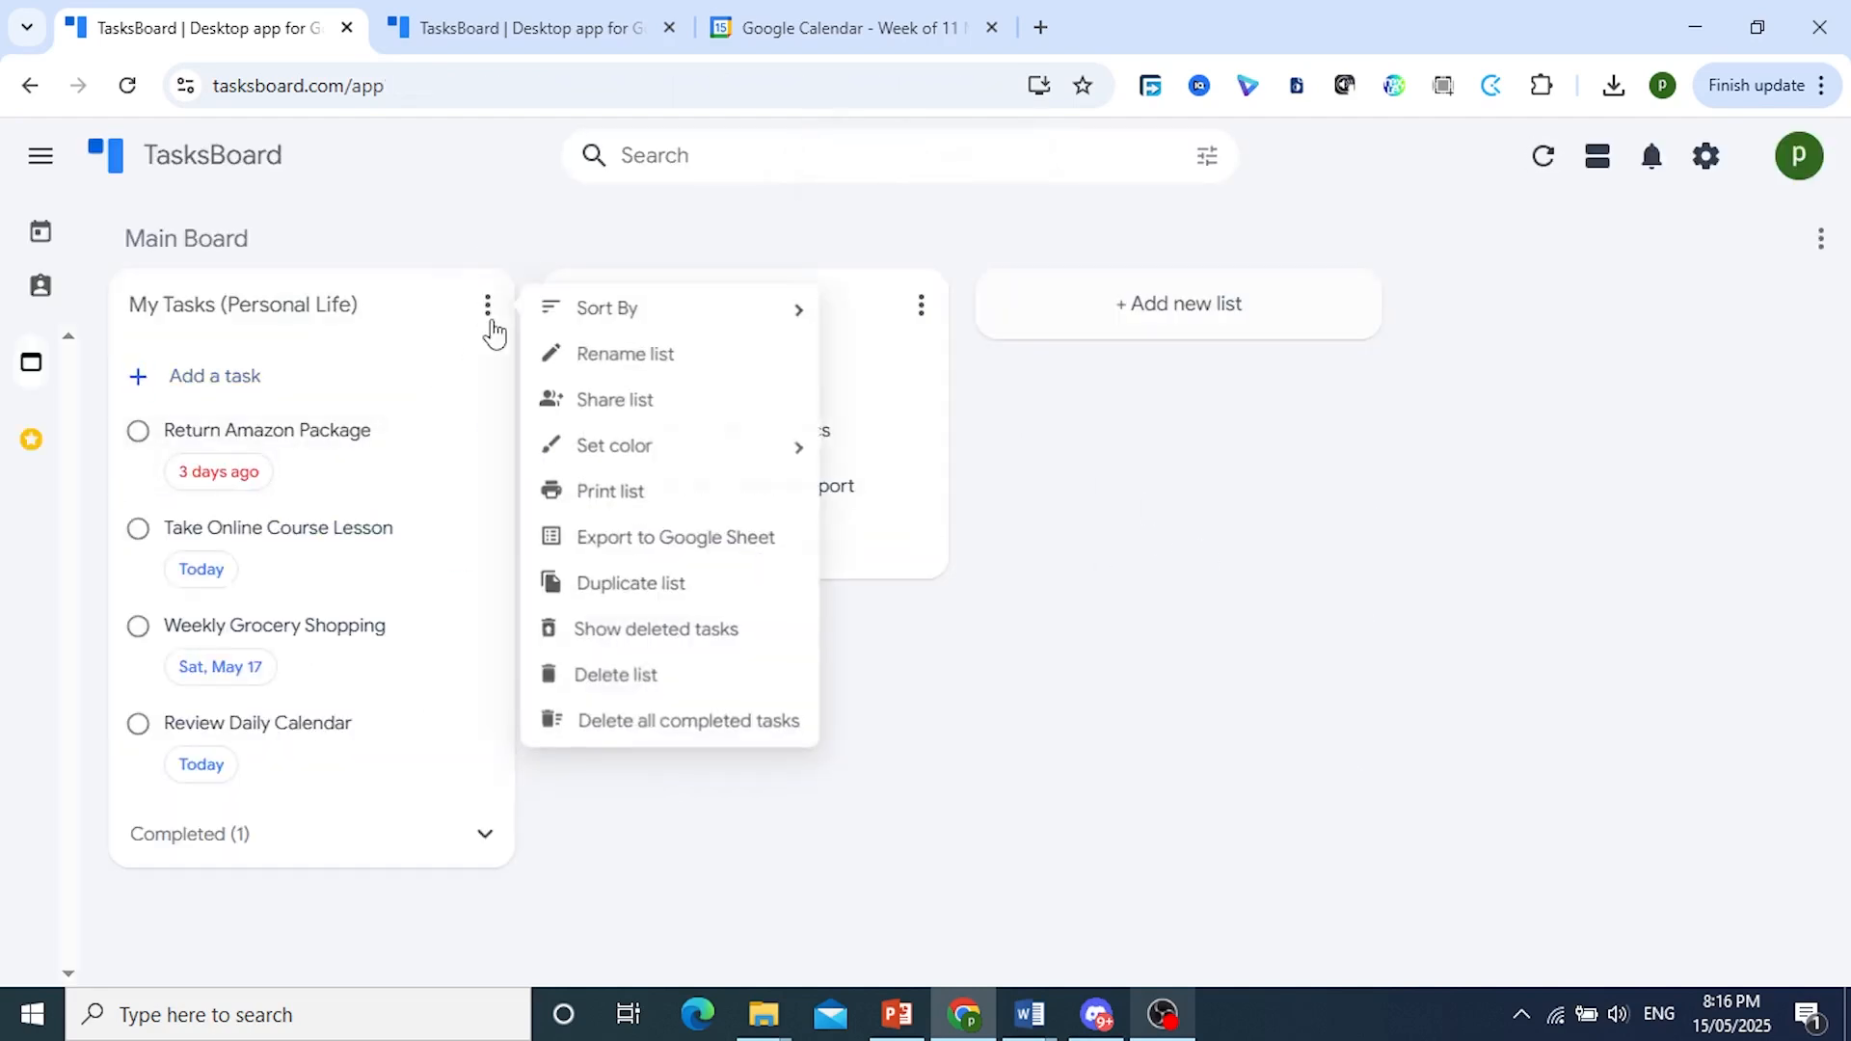
{"action": "left_click", "coordinate": [668, 545]}
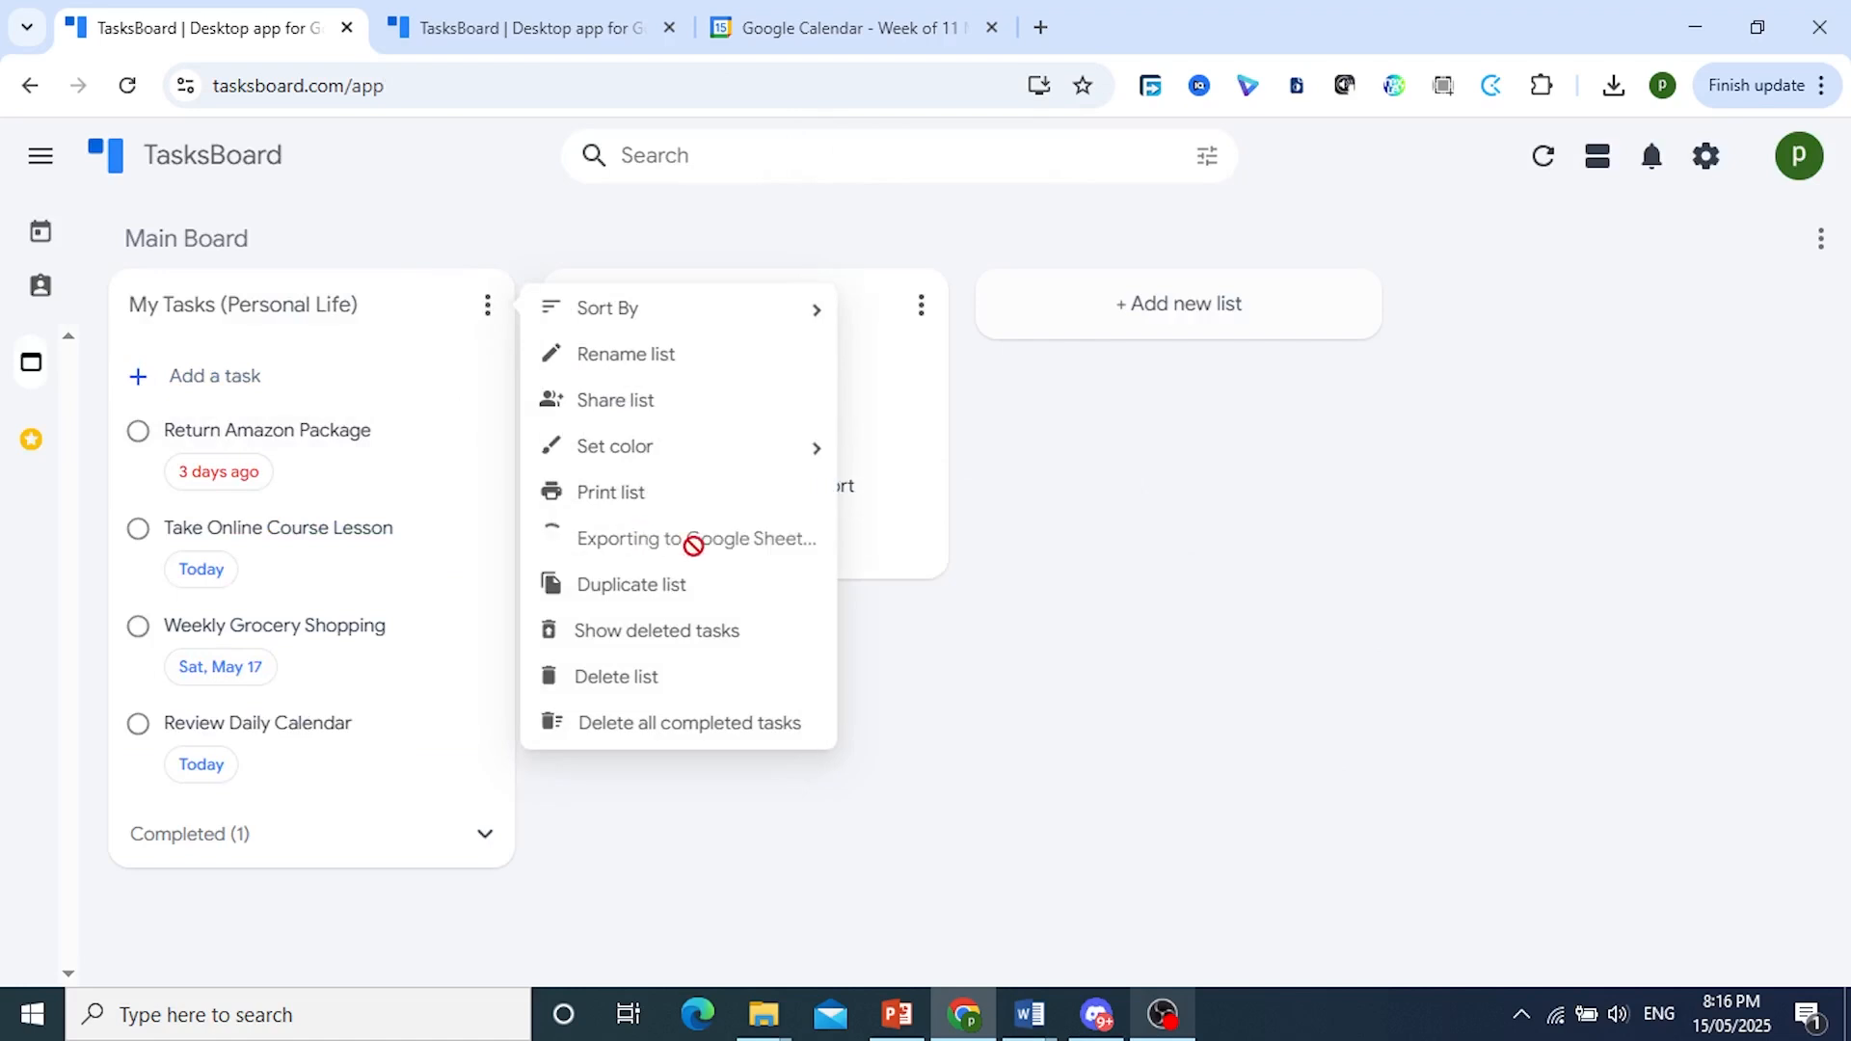
Step: Try to set the My Tasks (Personal Life) list's color to orange
{"action": "mouse_move", "coordinate": [669, 465]}
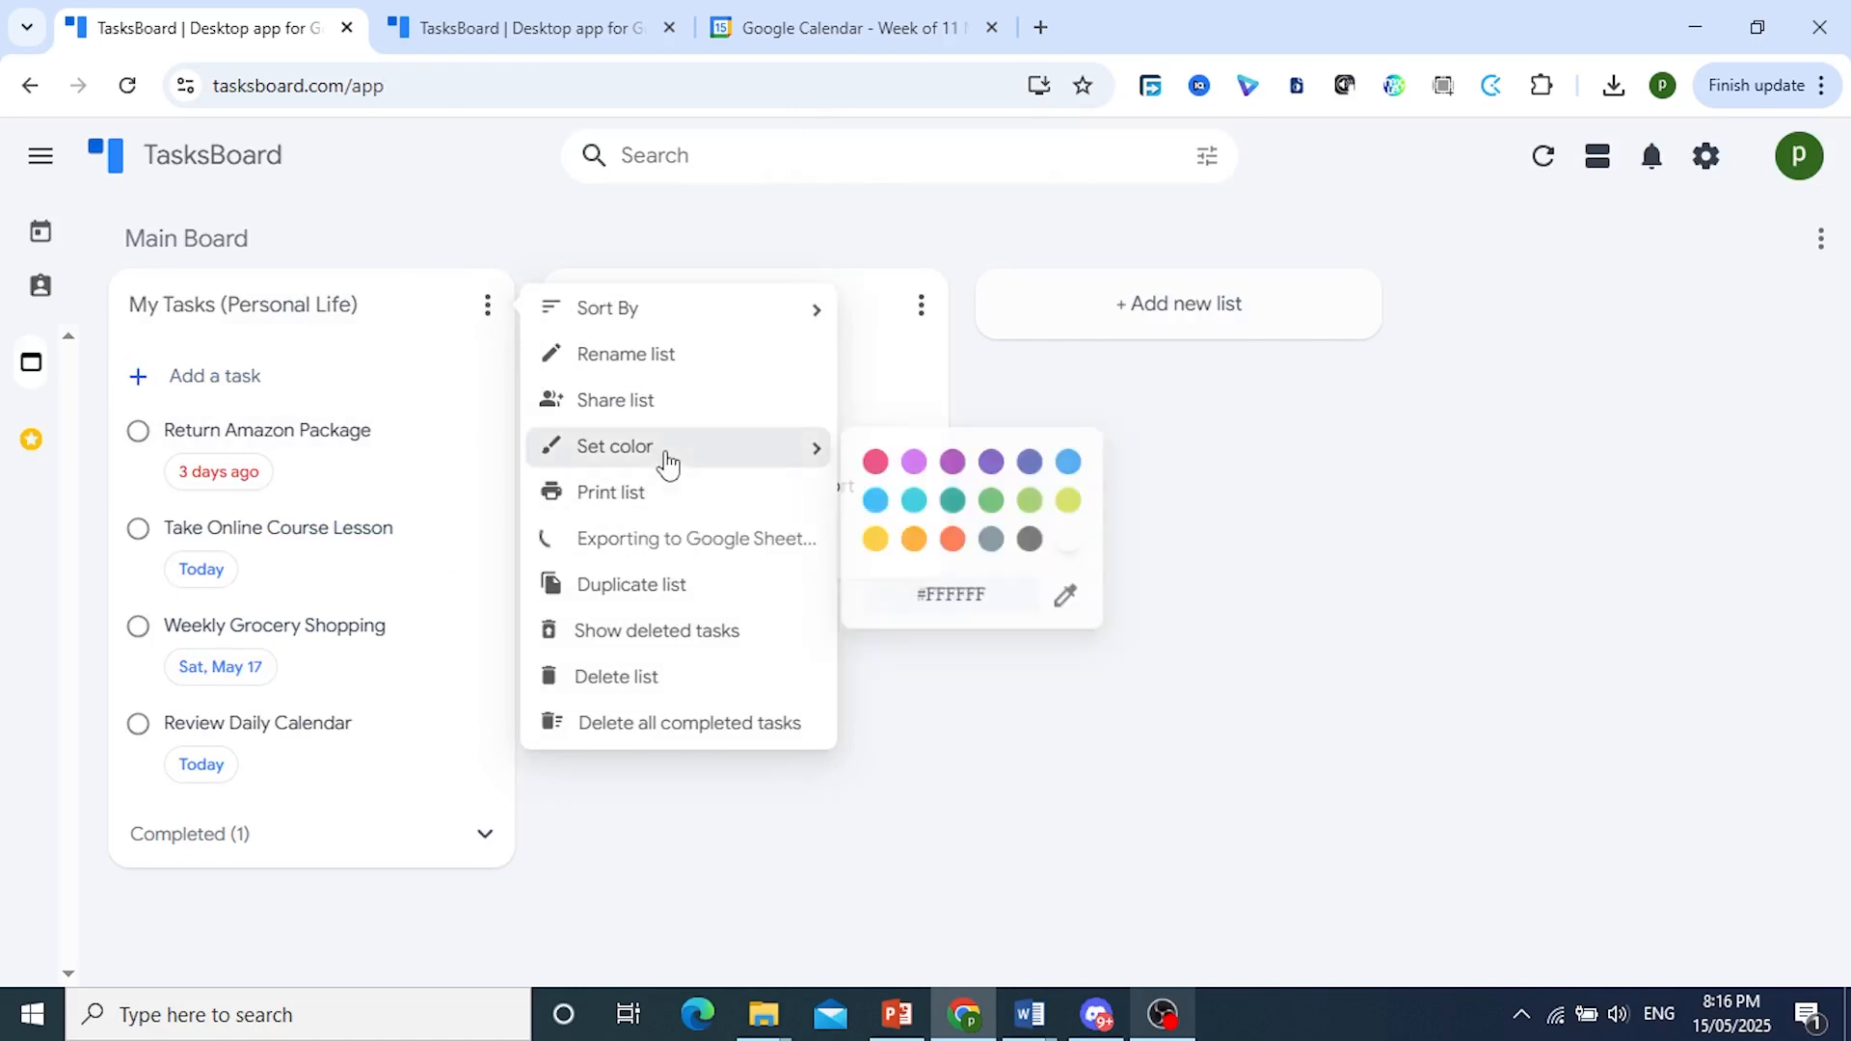
{"action": "left_click", "coordinate": [914, 539]}
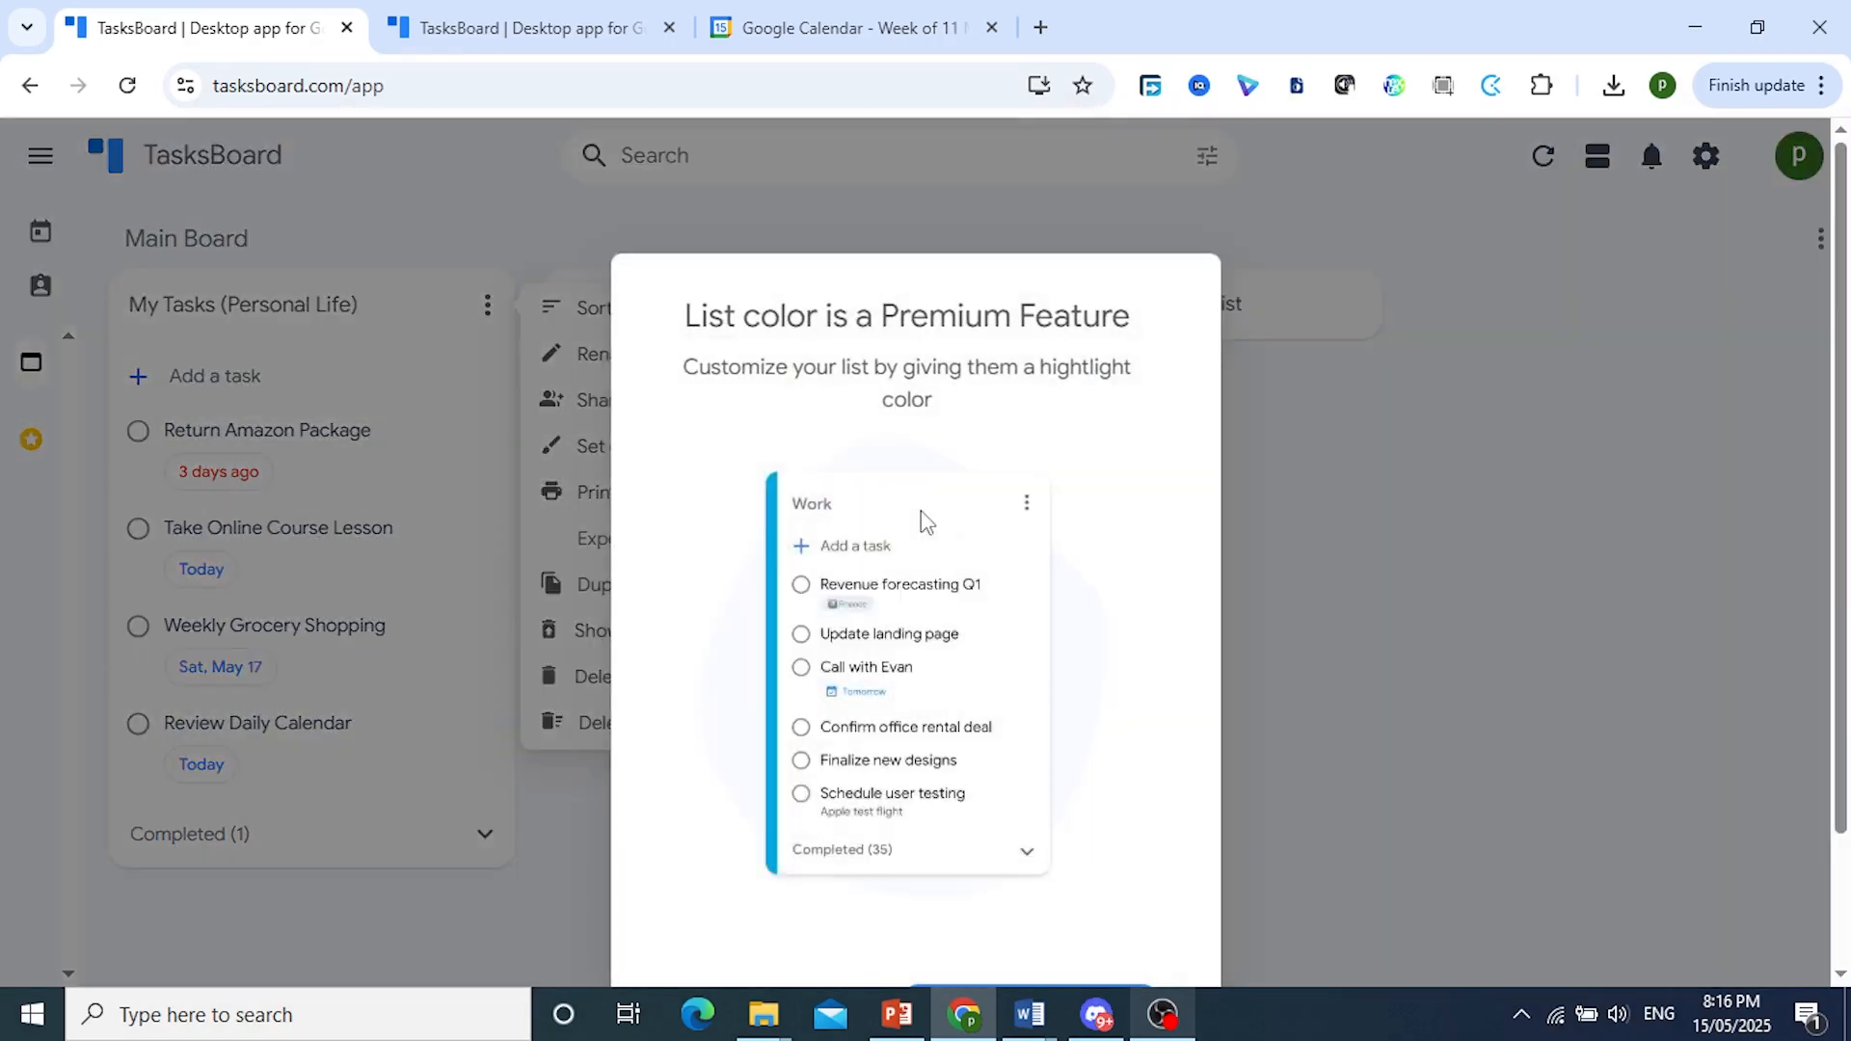
{"action": "scroll", "coordinate": [917, 526], "scroll_direction": "down", "scroll_amount": 2}
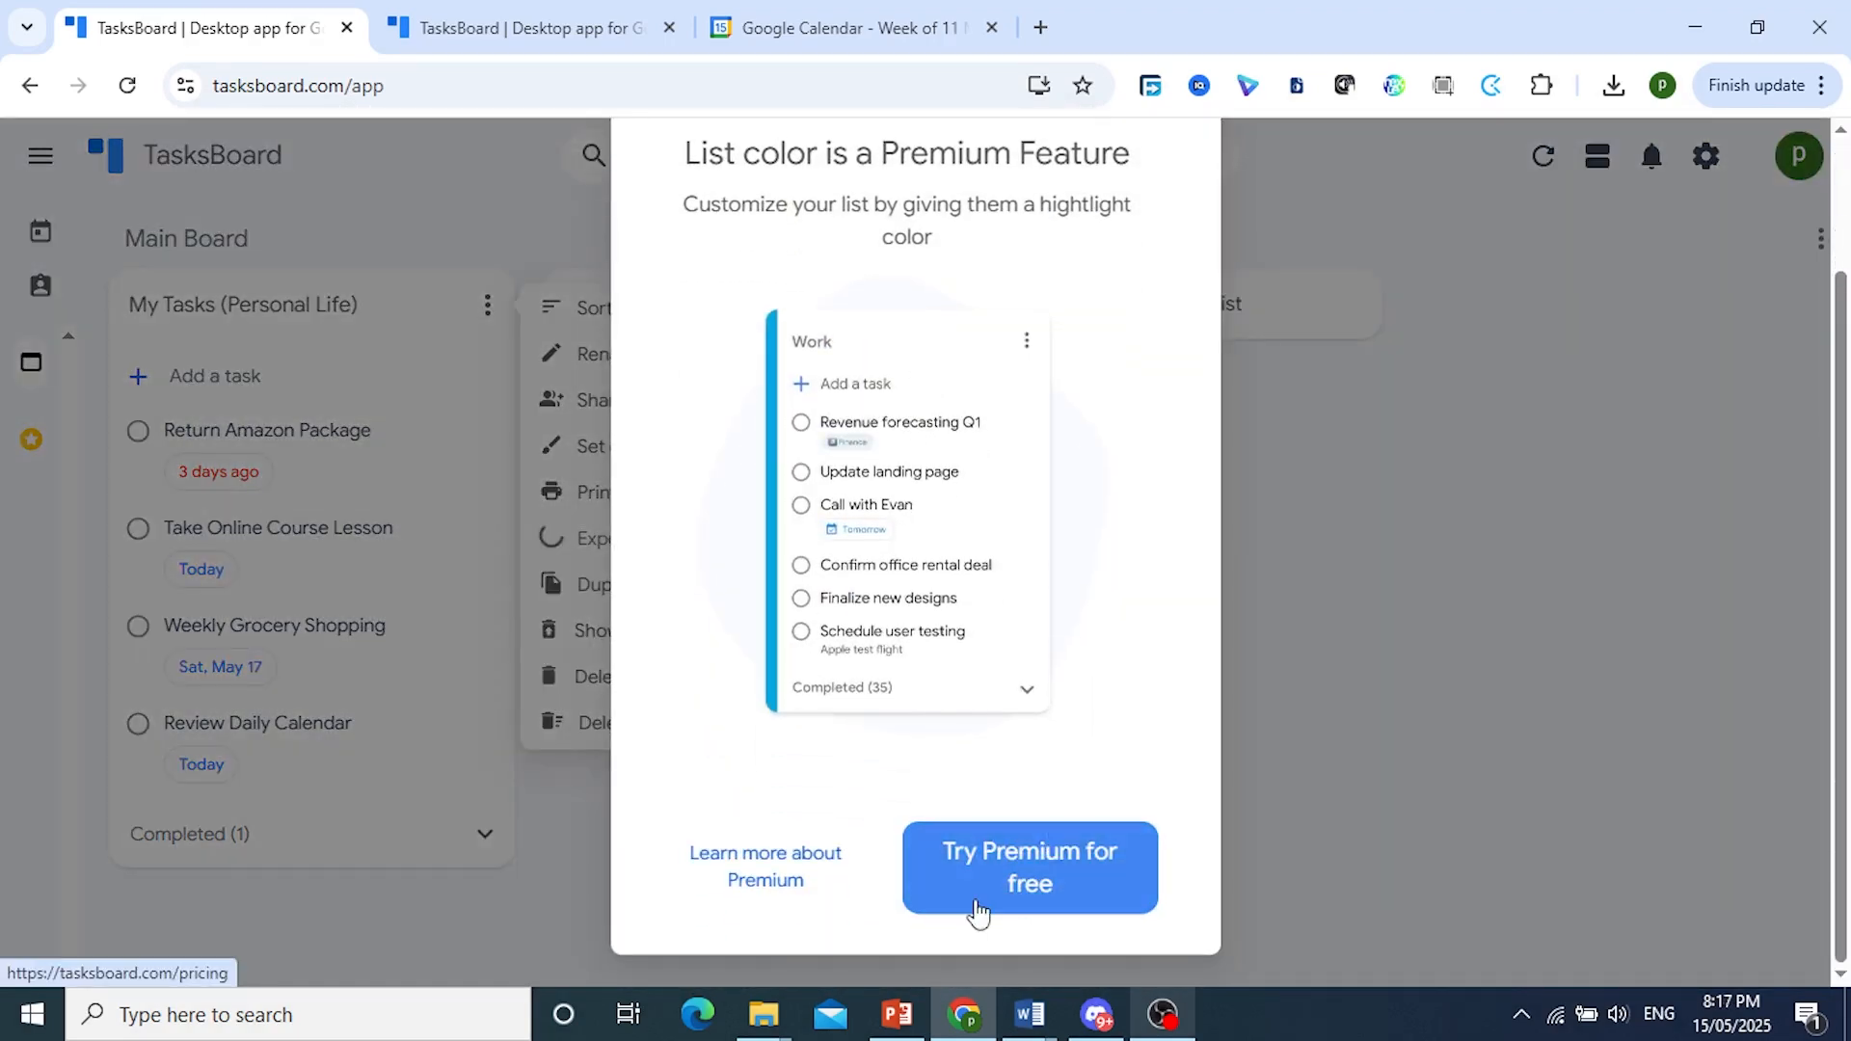
Step: Open the Premium pricing plans, switch the currency to US Dollar, and compare the Personal, Personal Pro and Team plans
{"action": "left_click", "coordinate": [1040, 887]}
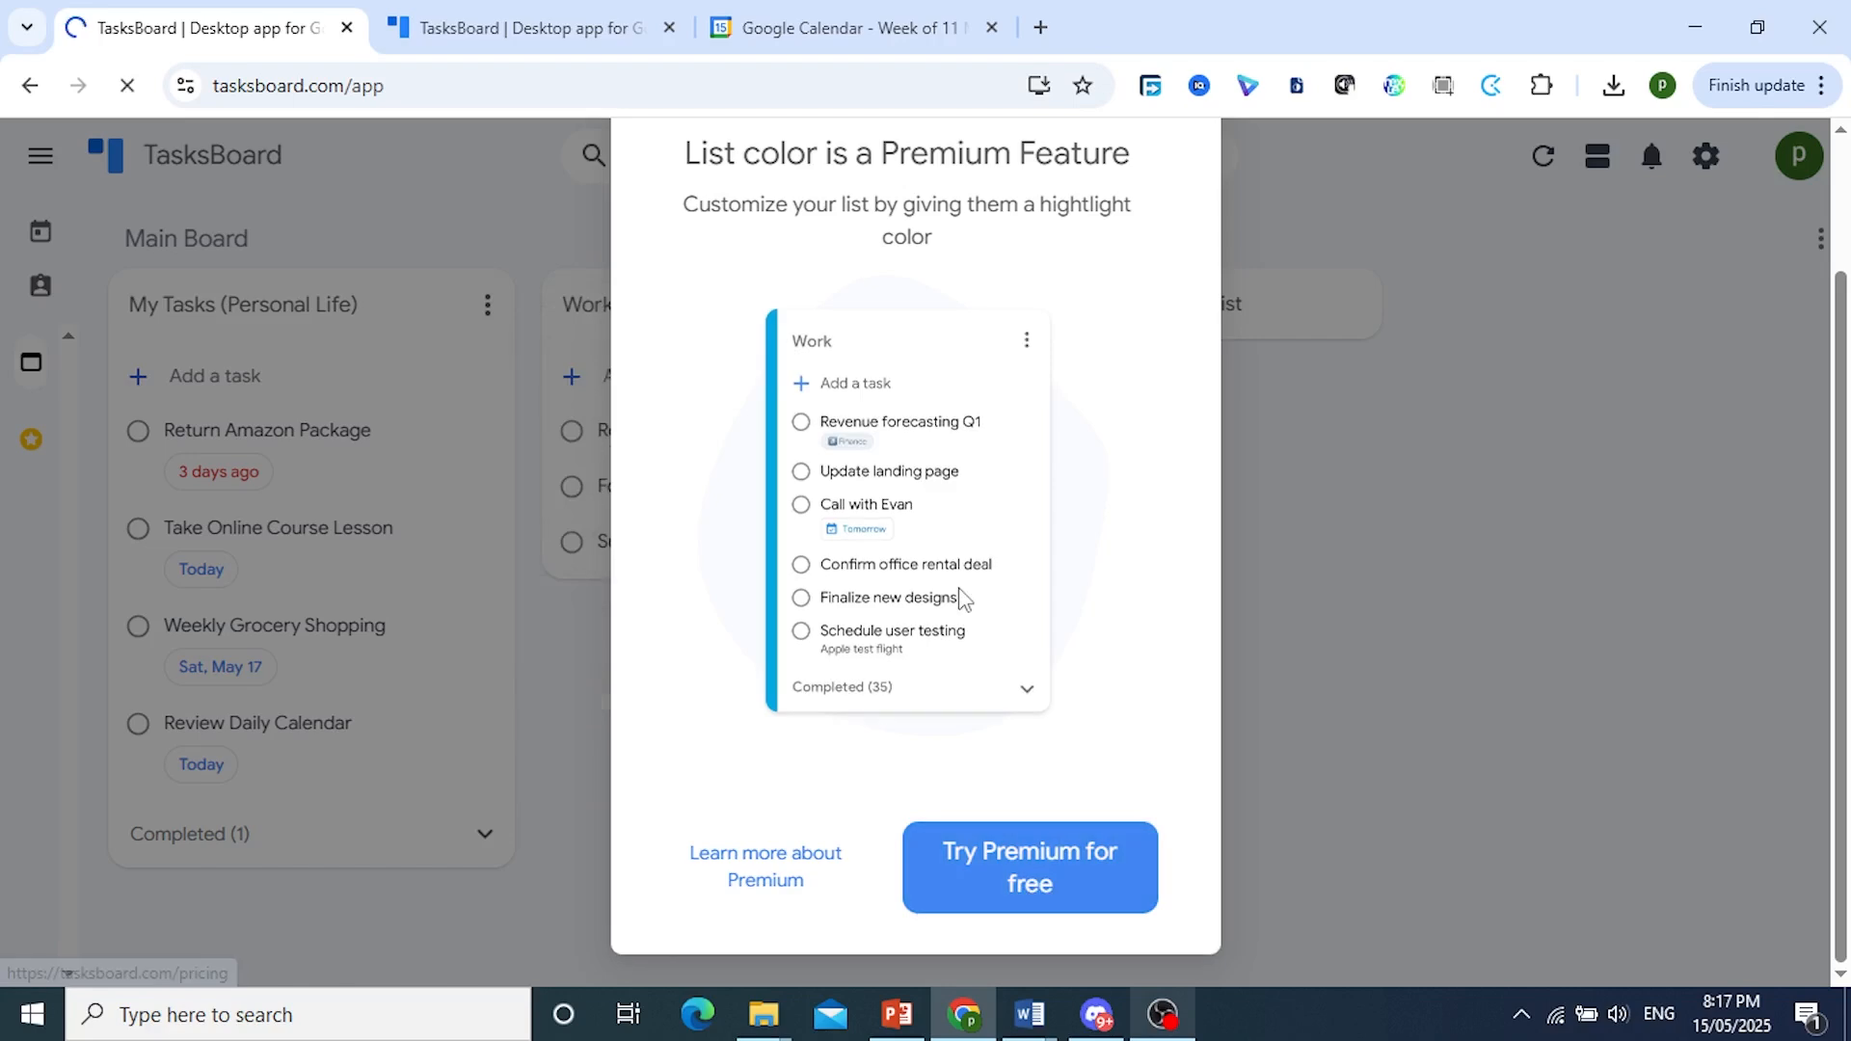
{"action": "scroll", "coordinate": [578, 568], "scroll_direction": "down", "scroll_amount": 5}
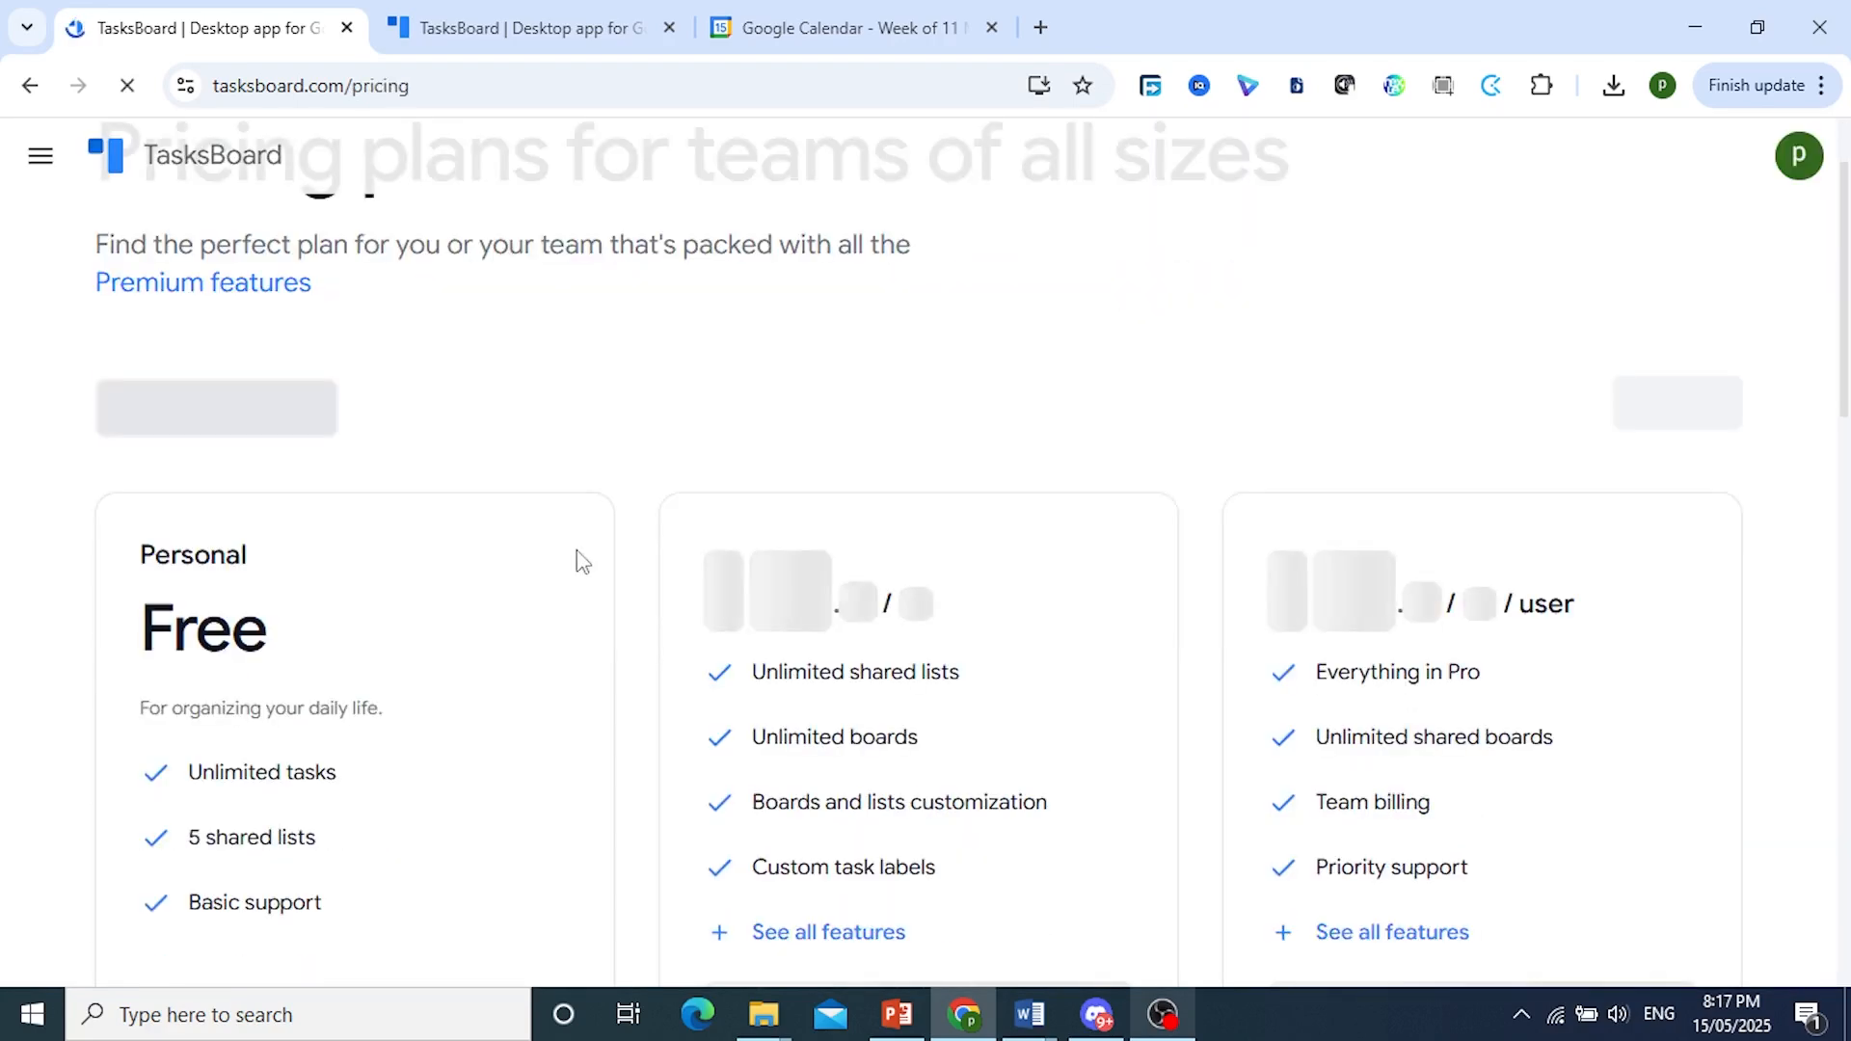
{"action": "scroll", "coordinate": [1000, 385], "scroll_direction": "up", "scroll_amount": 3}
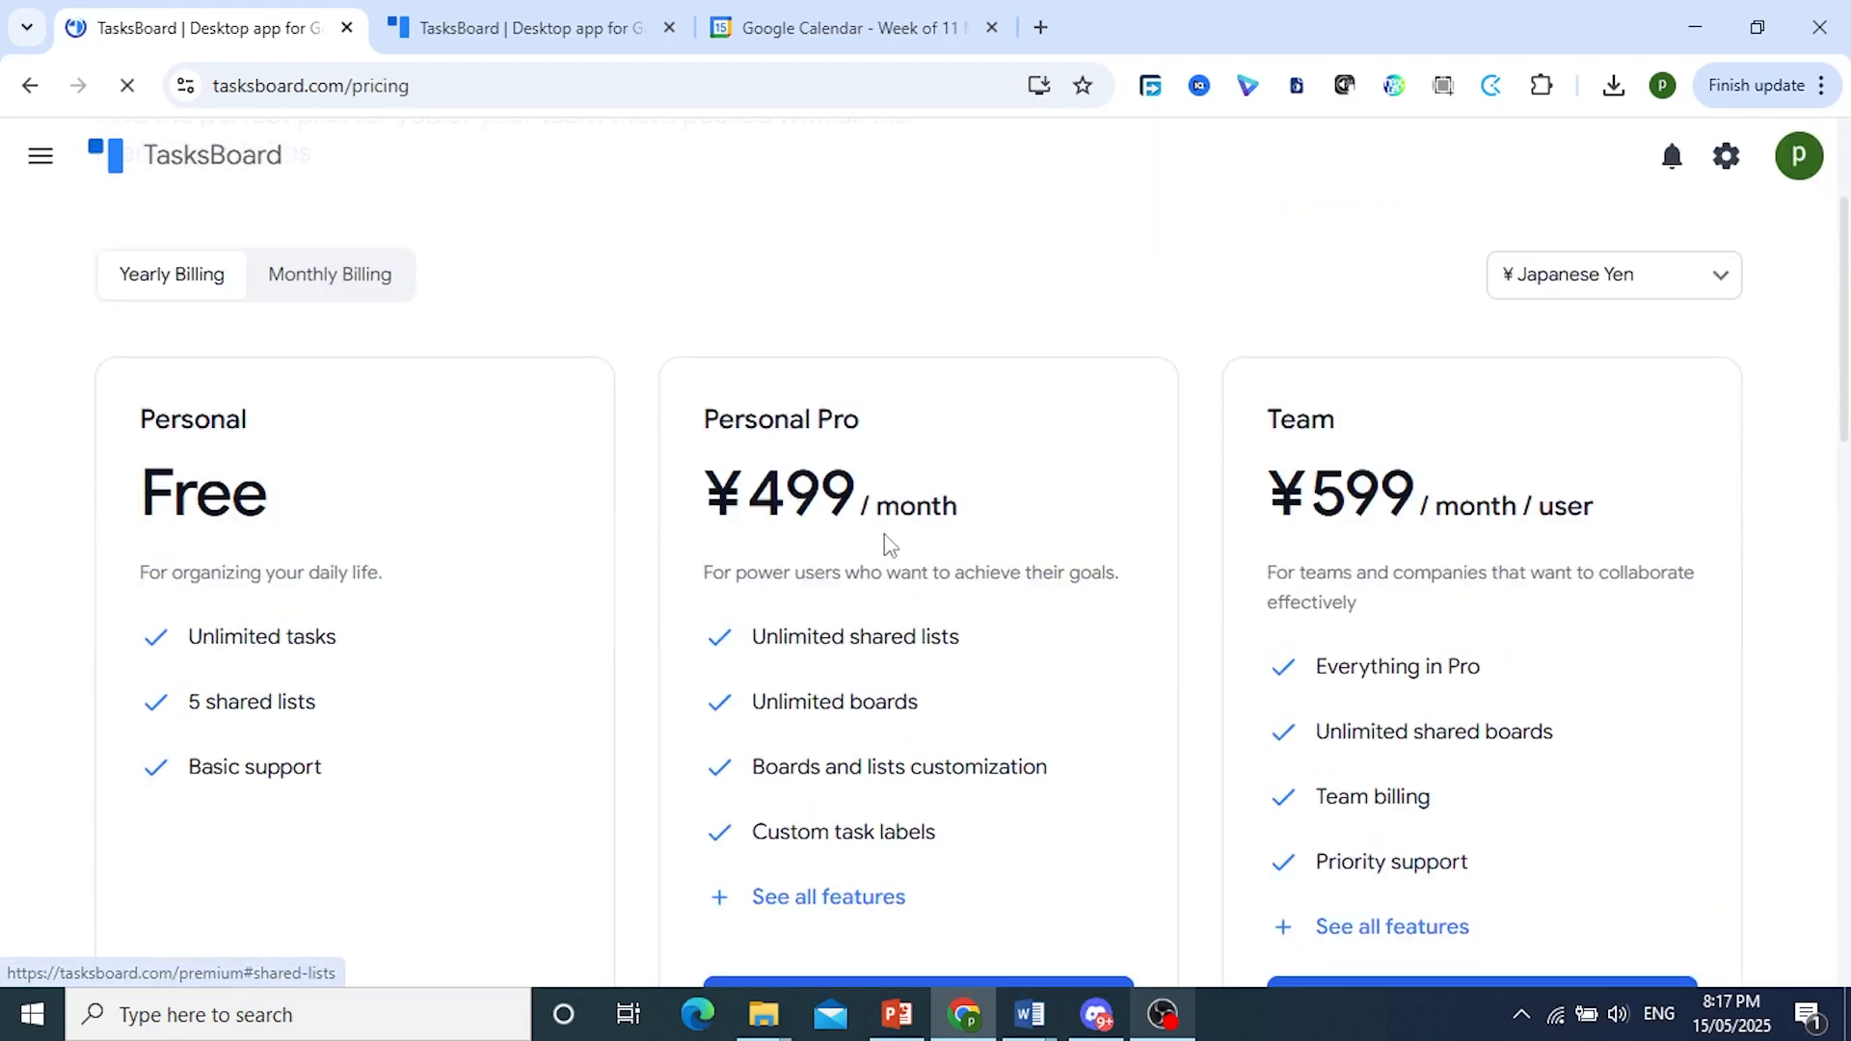
{"action": "left_click", "coordinate": [1678, 280]}
{"action": "left_click", "coordinate": [1575, 352]}
{"action": "scroll", "coordinate": [868, 425], "scroll_direction": "down", "scroll_amount": 1}
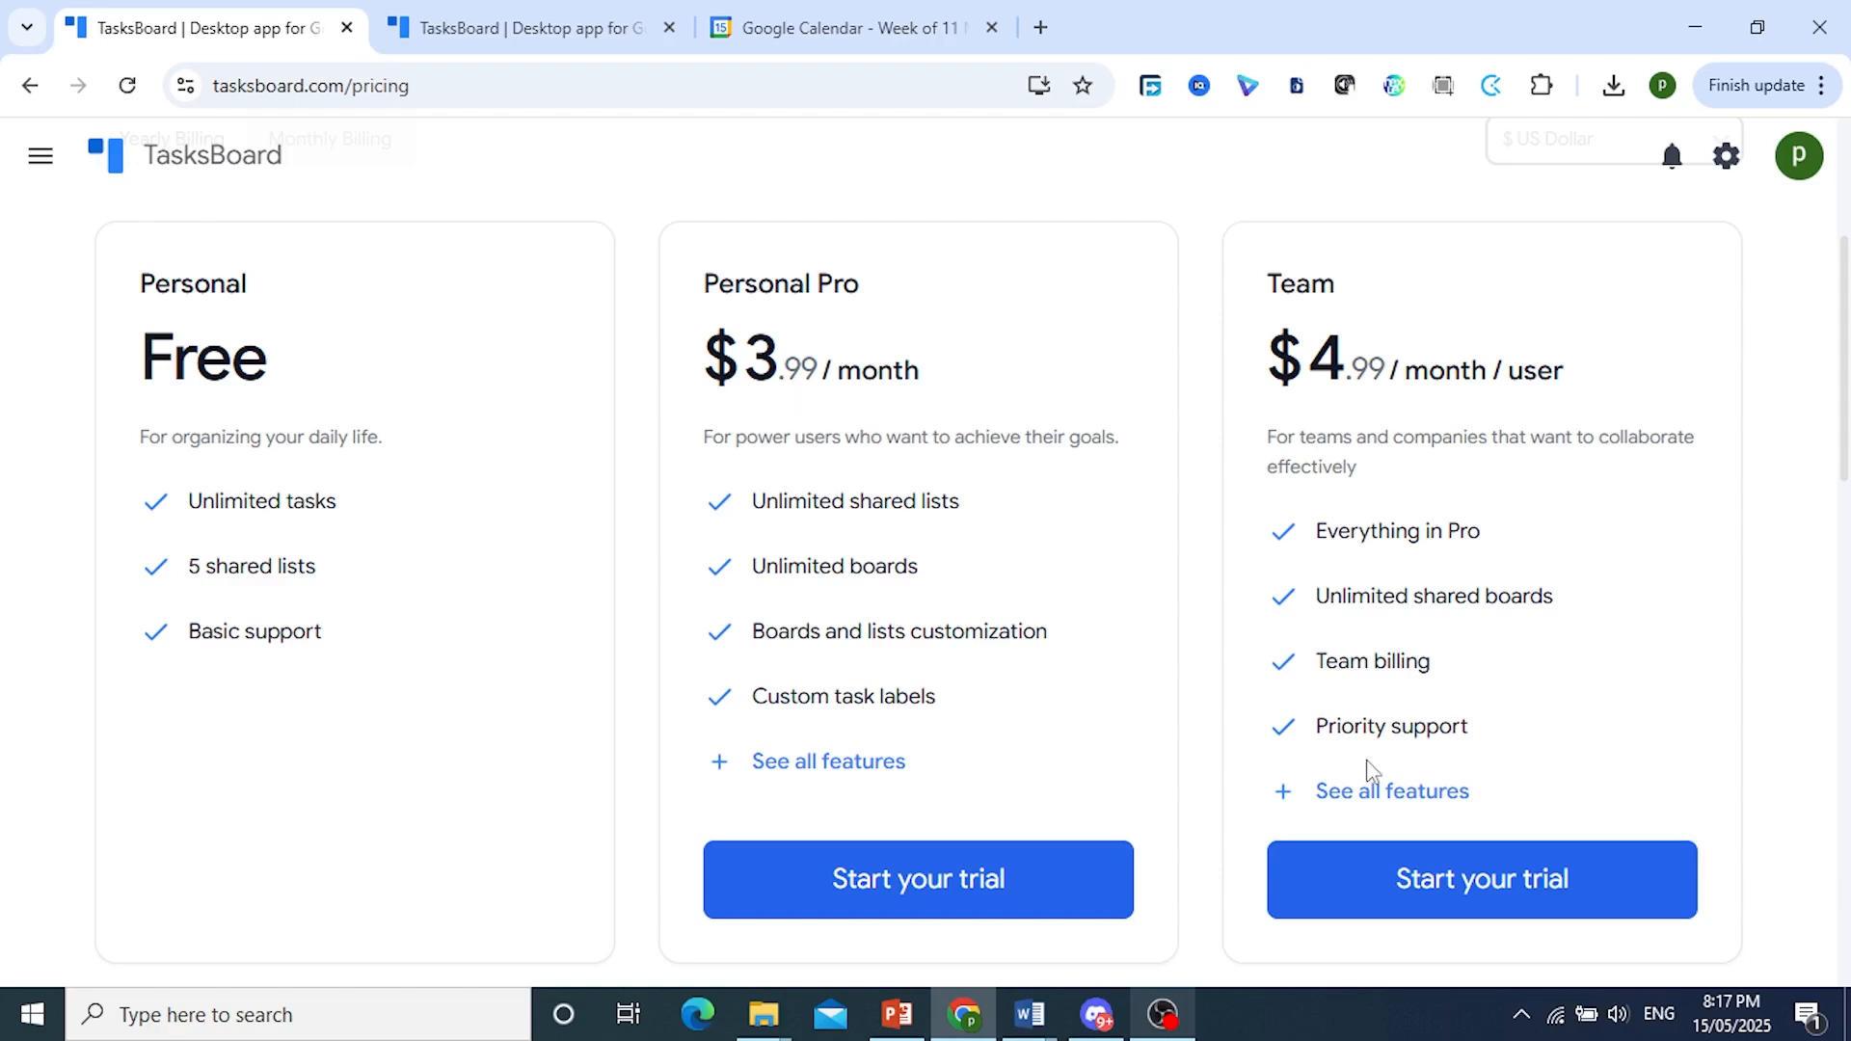
{"action": "scroll", "coordinate": [1371, 768], "scroll_direction": "up", "scroll_amount": 4}
{"action": "scroll", "coordinate": [1430, 608], "scroll_direction": "down", "scroll_amount": 1}
{"action": "scroll", "coordinate": [1431, 608], "scroll_direction": "up", "scroll_amount": 1}
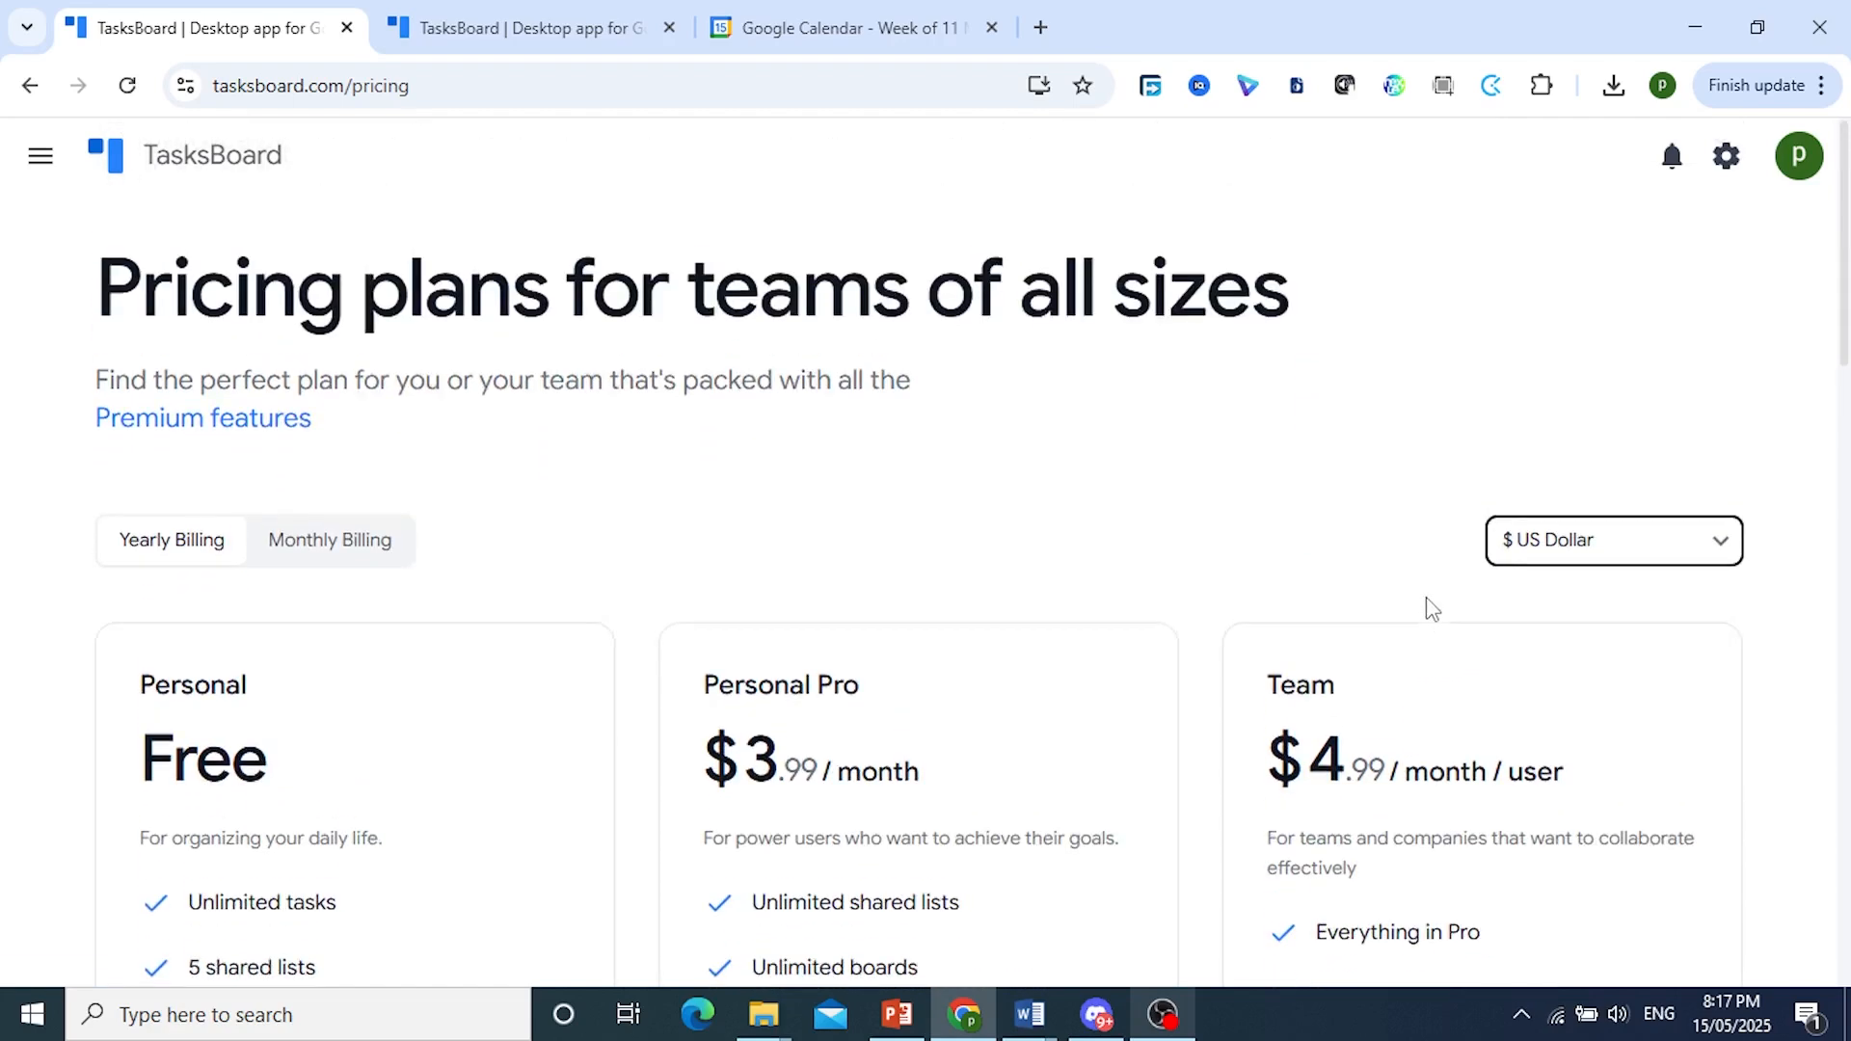
{"action": "scroll", "coordinate": [1433, 608], "scroll_direction": "down", "scroll_amount": 4}
{"action": "scroll", "coordinate": [1436, 369], "scroll_direction": "up", "scroll_amount": 4}
Step: Return to the Main Board and install TasksBoard as a desktop app
{"action": "left_click", "coordinate": [42, 159]}
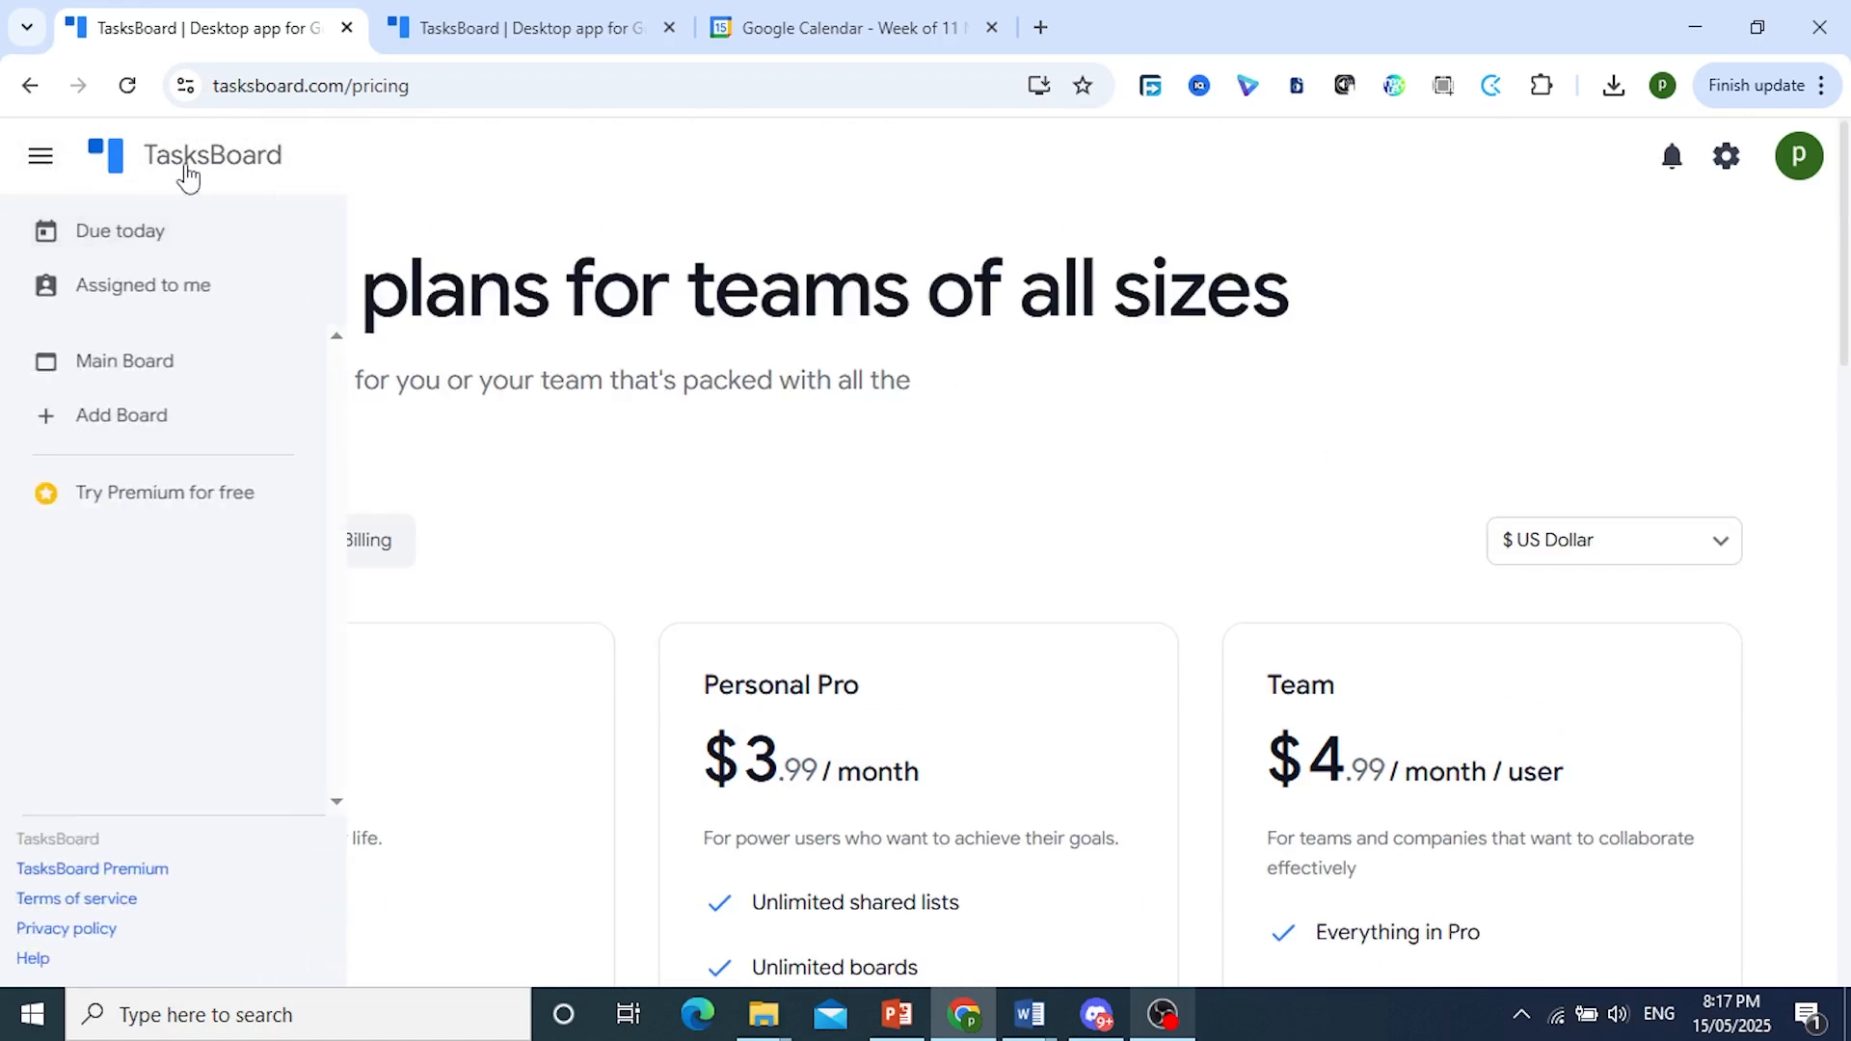
{"action": "left_click", "coordinate": [140, 365]}
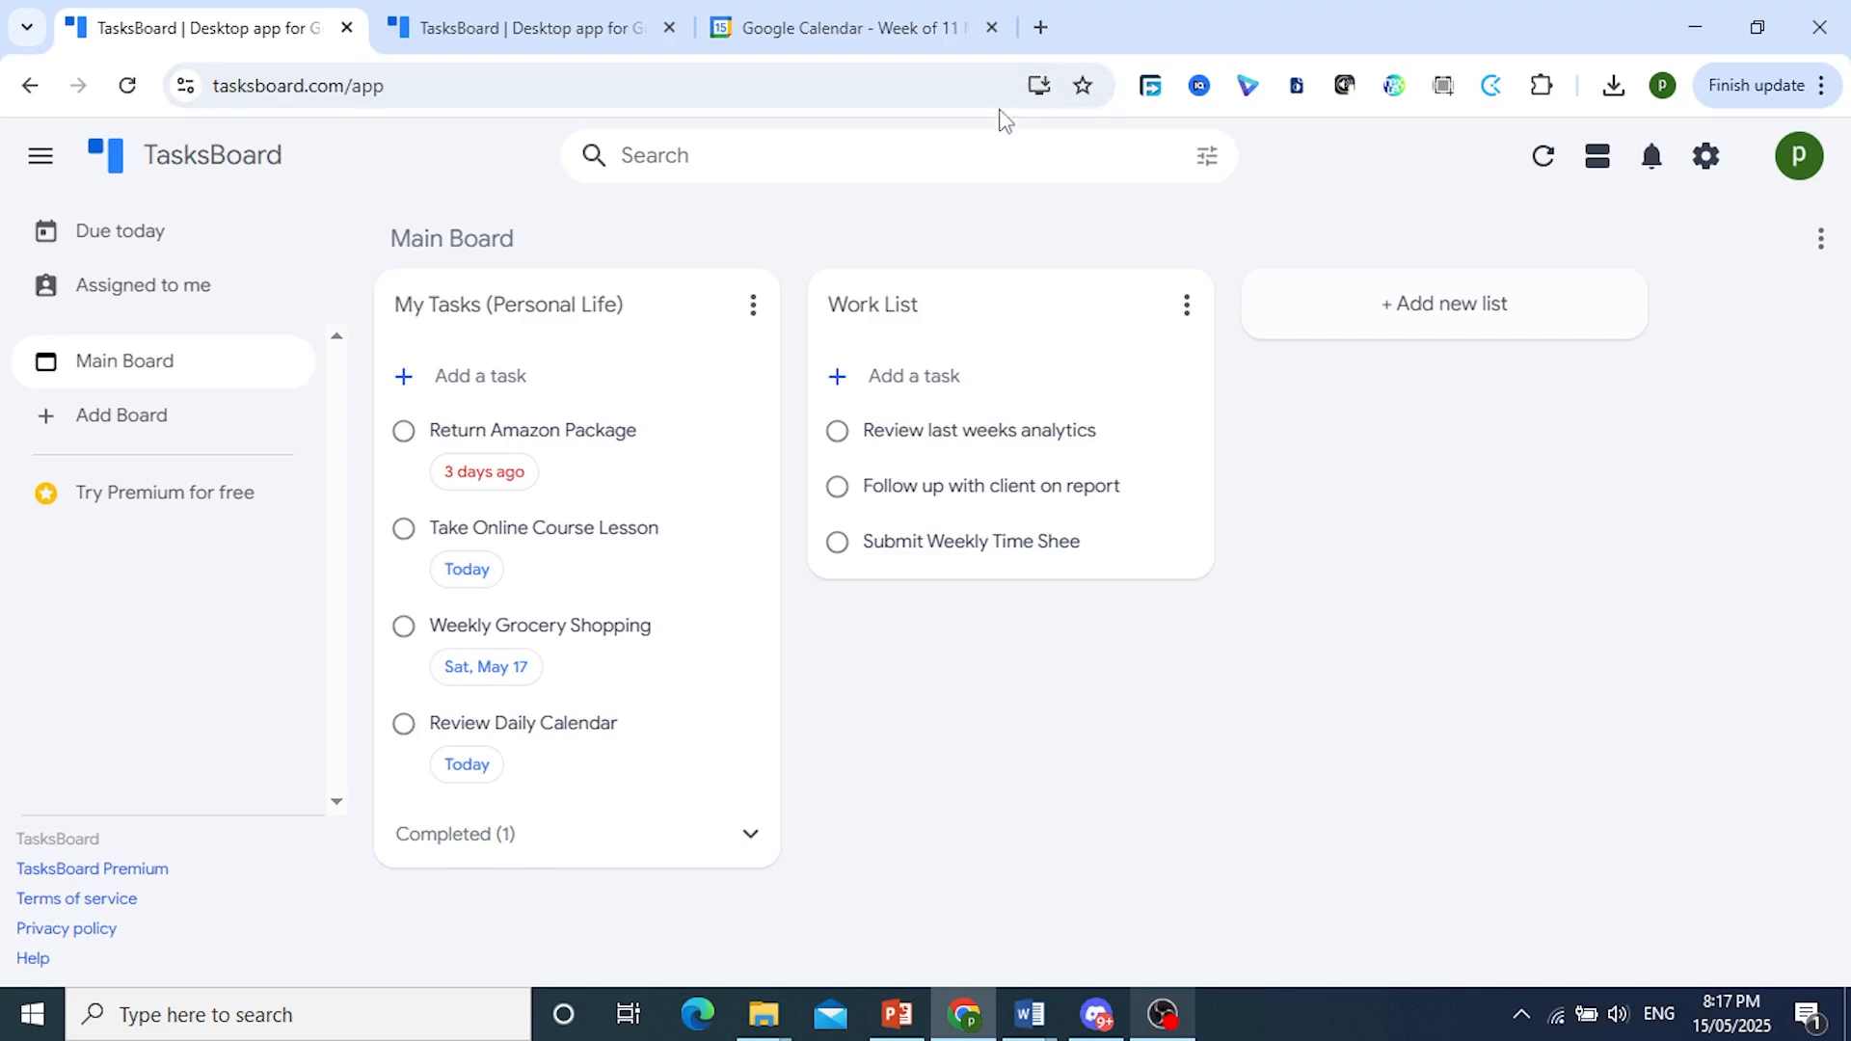
{"action": "left_click", "coordinate": [1040, 88]}
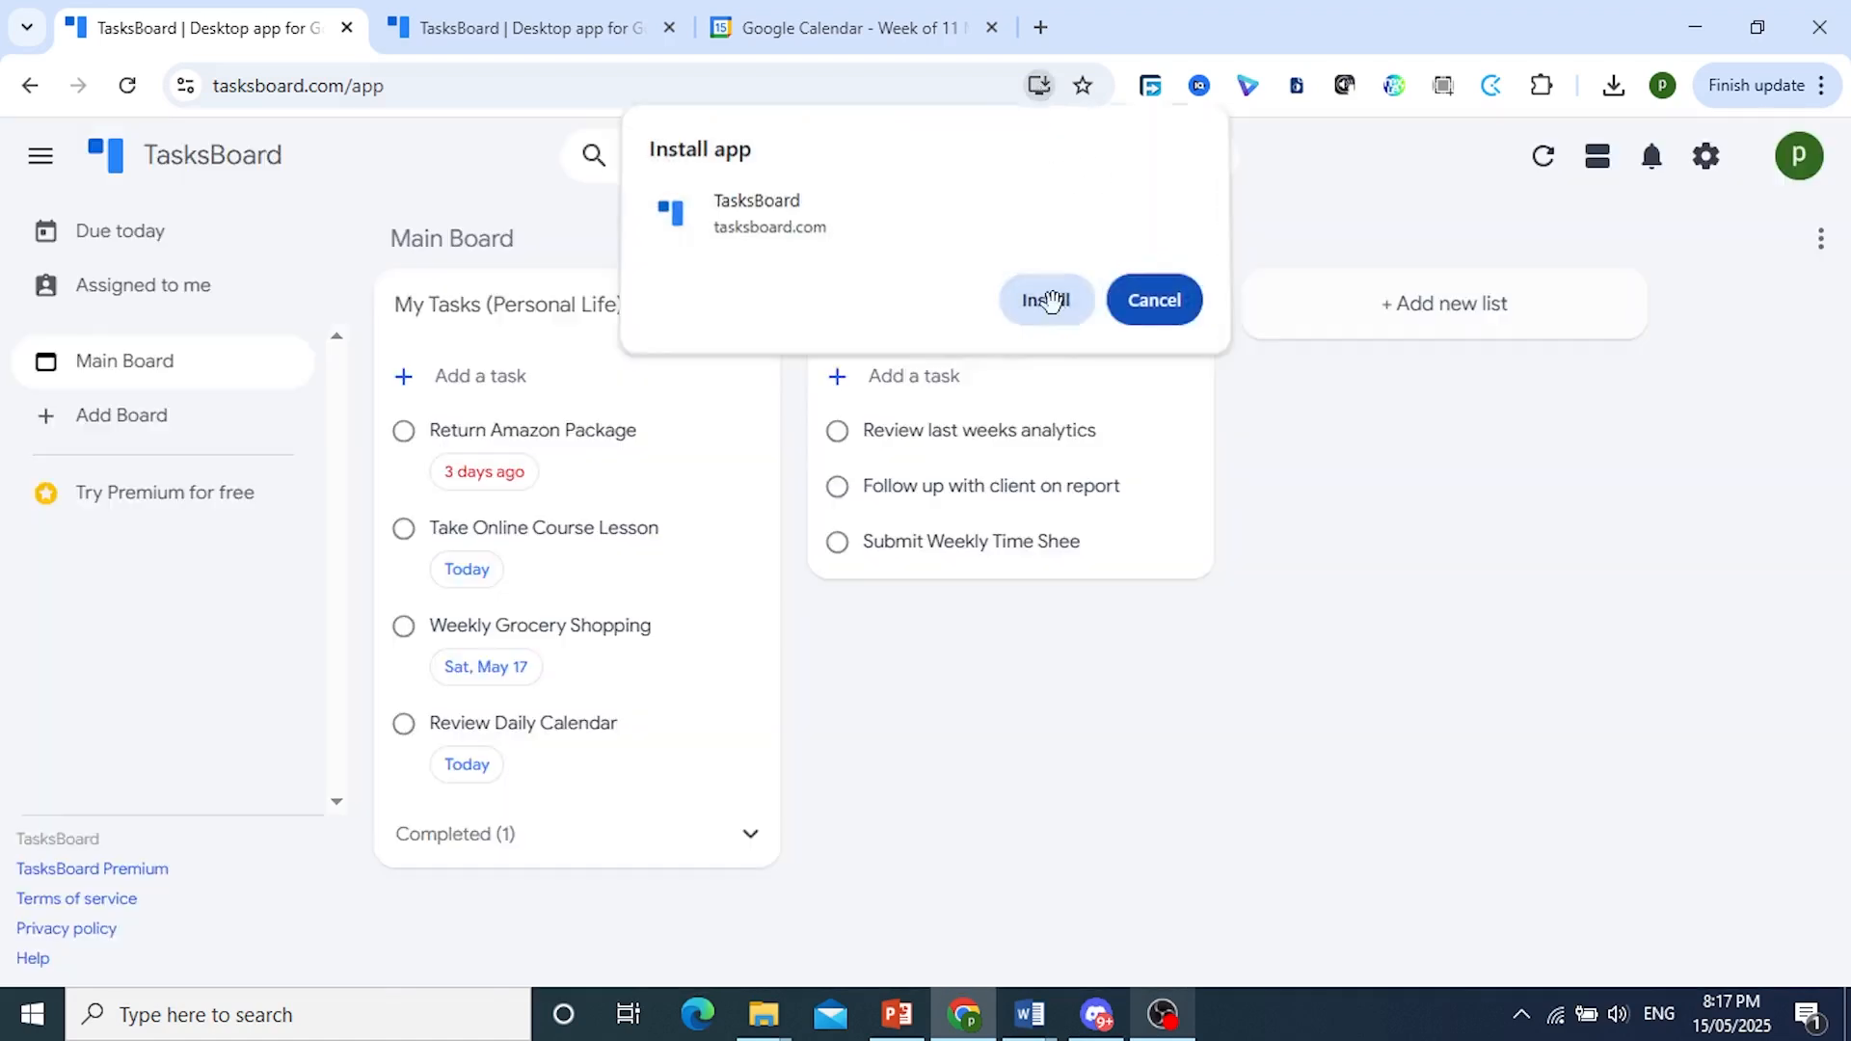
{"action": "left_click", "coordinate": [1044, 297]}
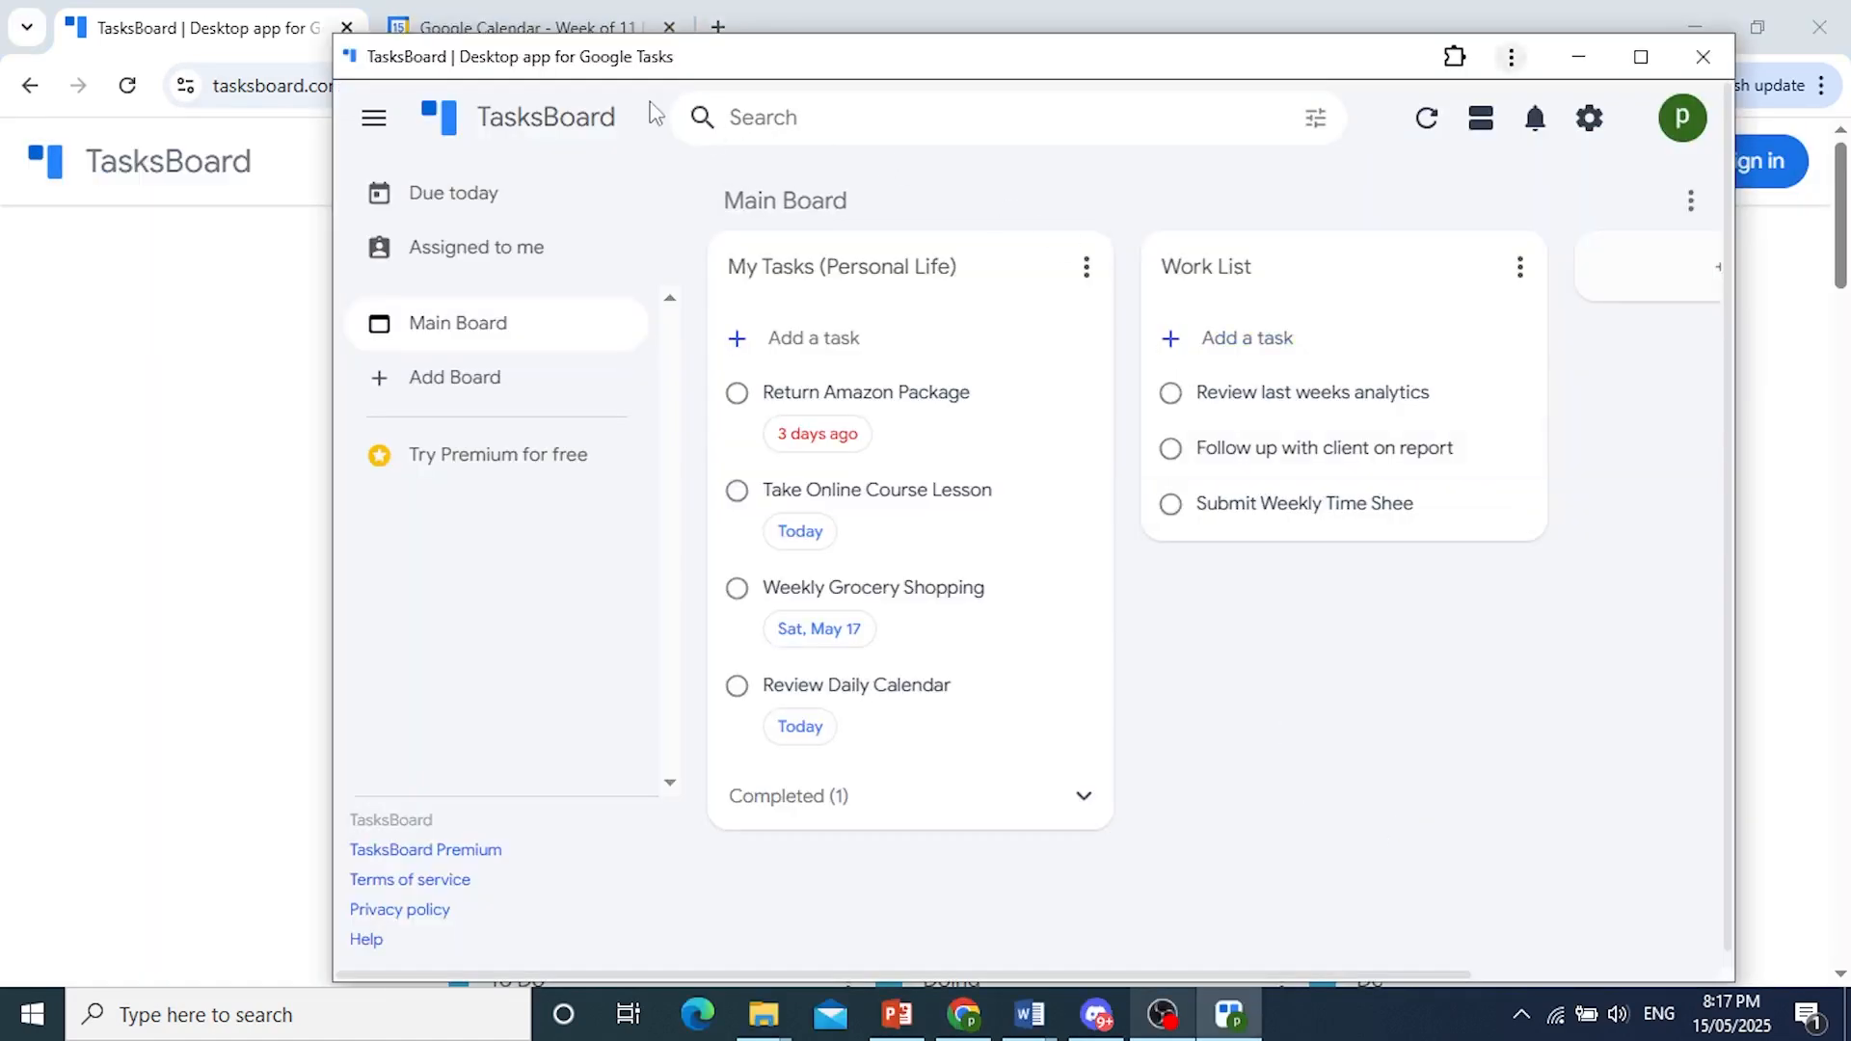
Step: Check the installed TasksBoard app's taskbar options, and minimise and restore its window
{"action": "left_click", "coordinate": [1246, 1019]}
{"action": "right_click", "coordinate": [1246, 1019]}
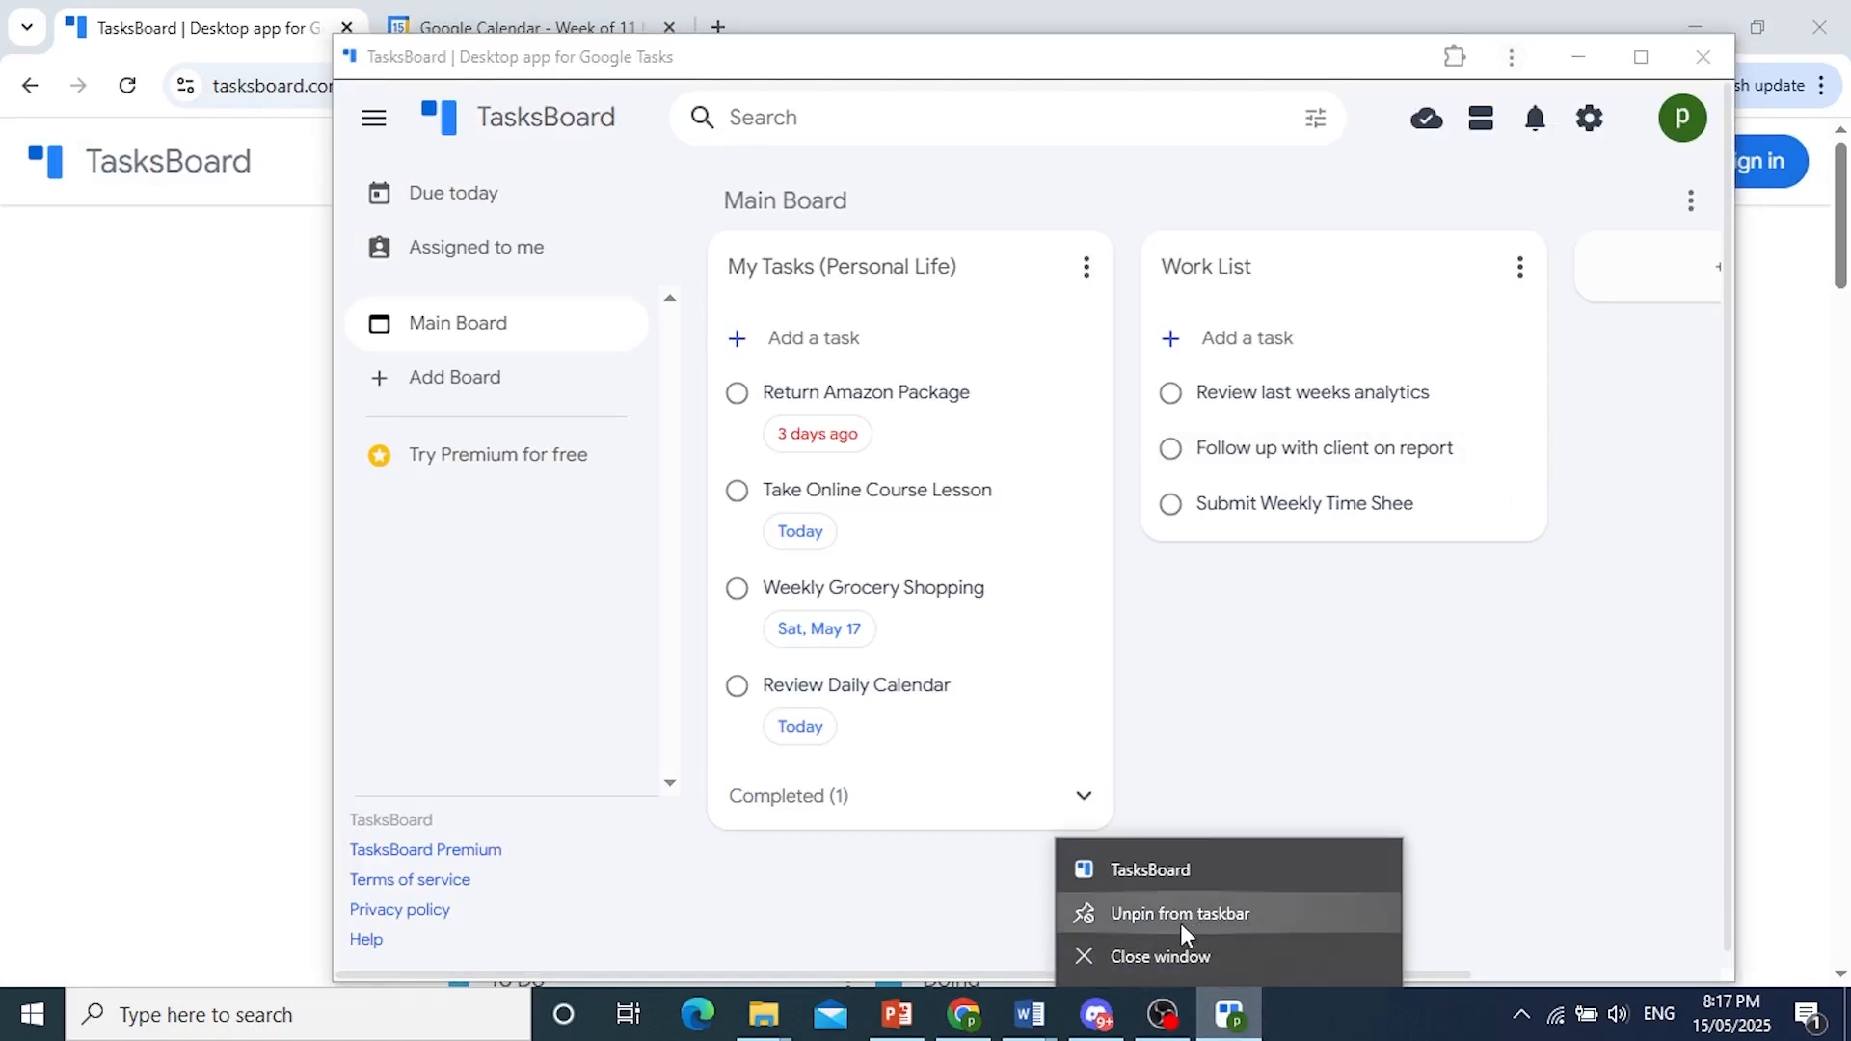
{"action": "left_click", "coordinate": [1518, 679]}
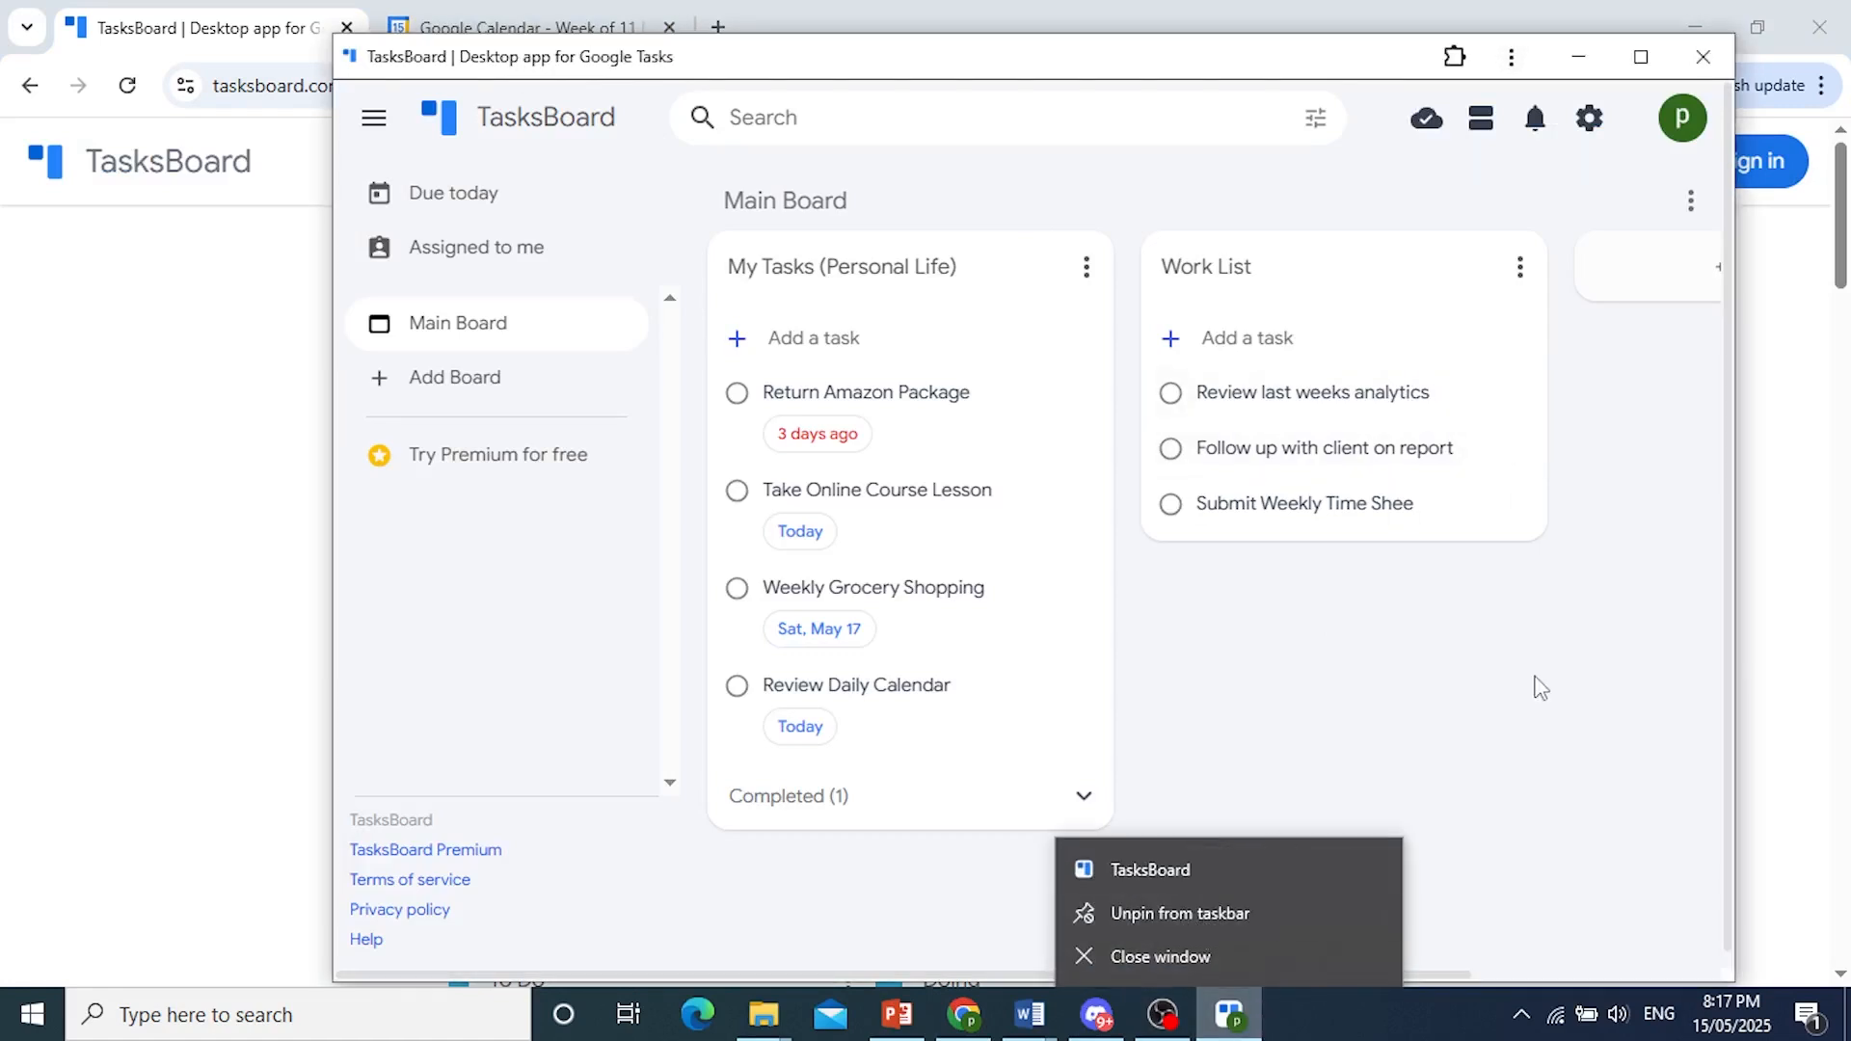
{"action": "left_click", "coordinate": [1579, 57]}
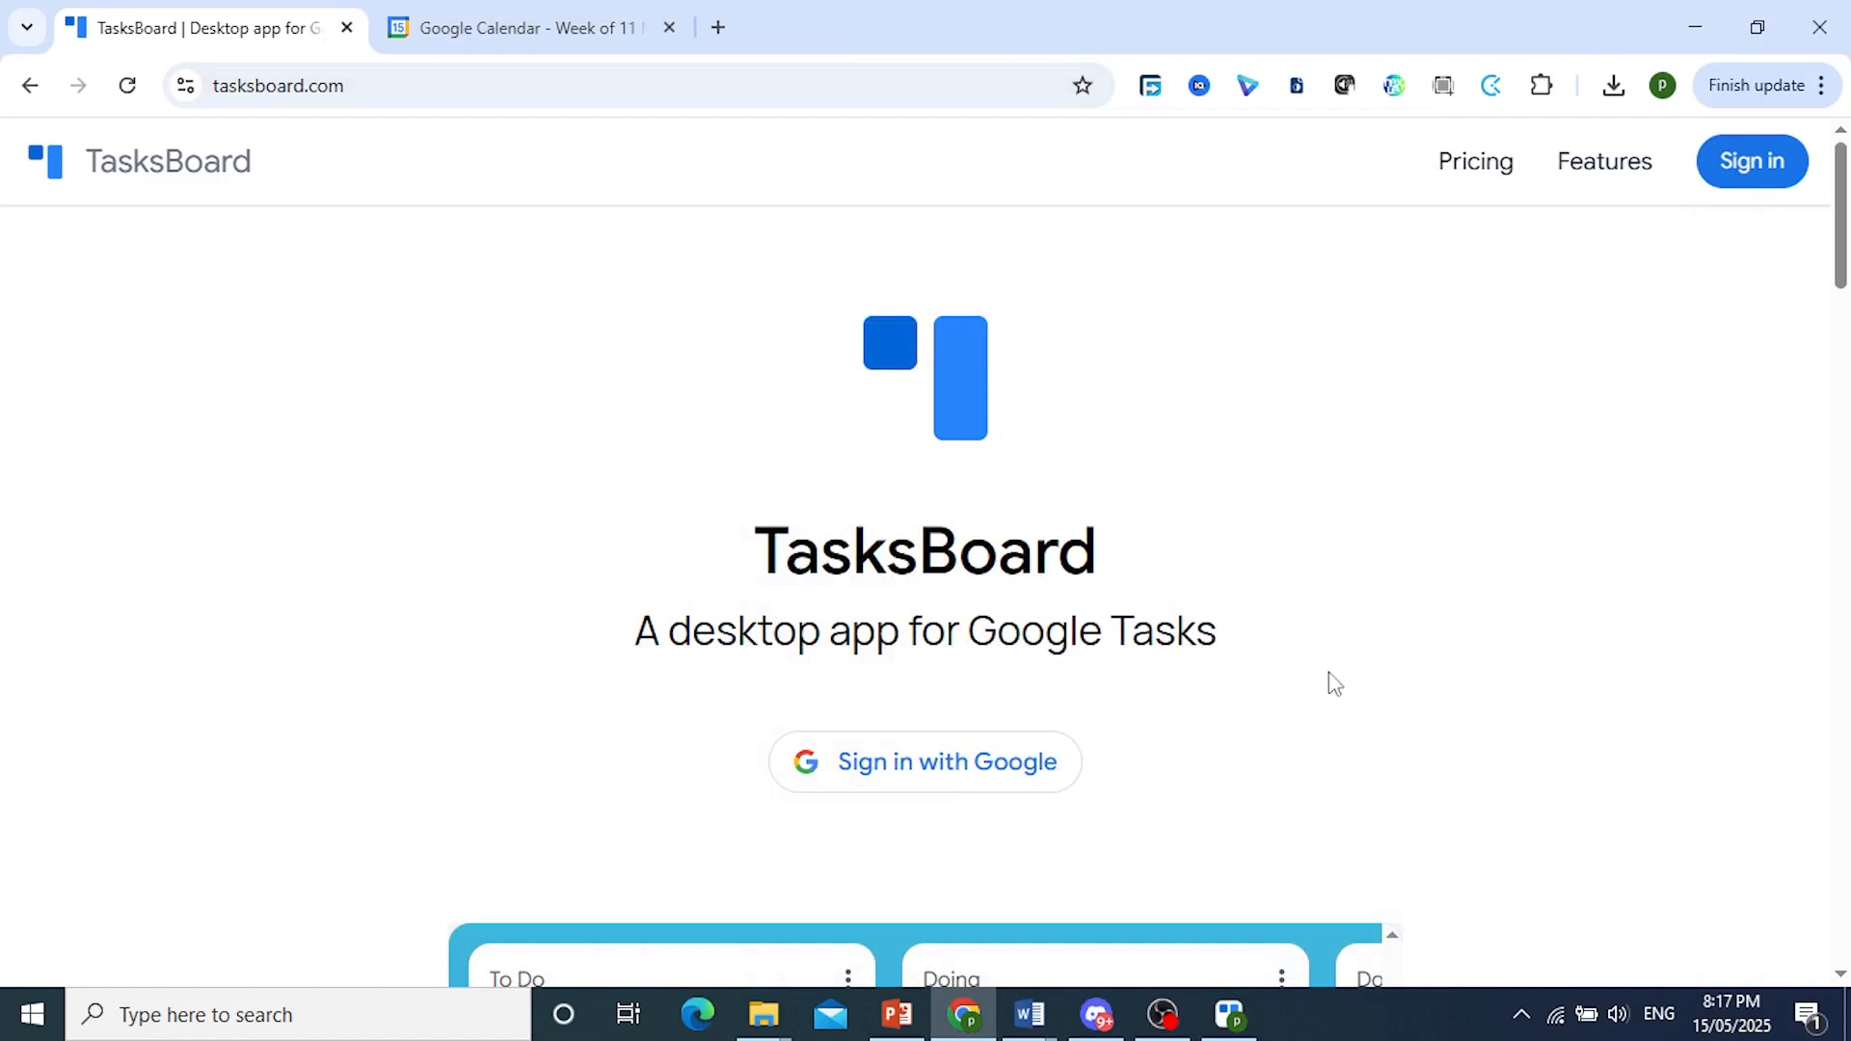
{"action": "left_click", "coordinate": [1254, 1013]}
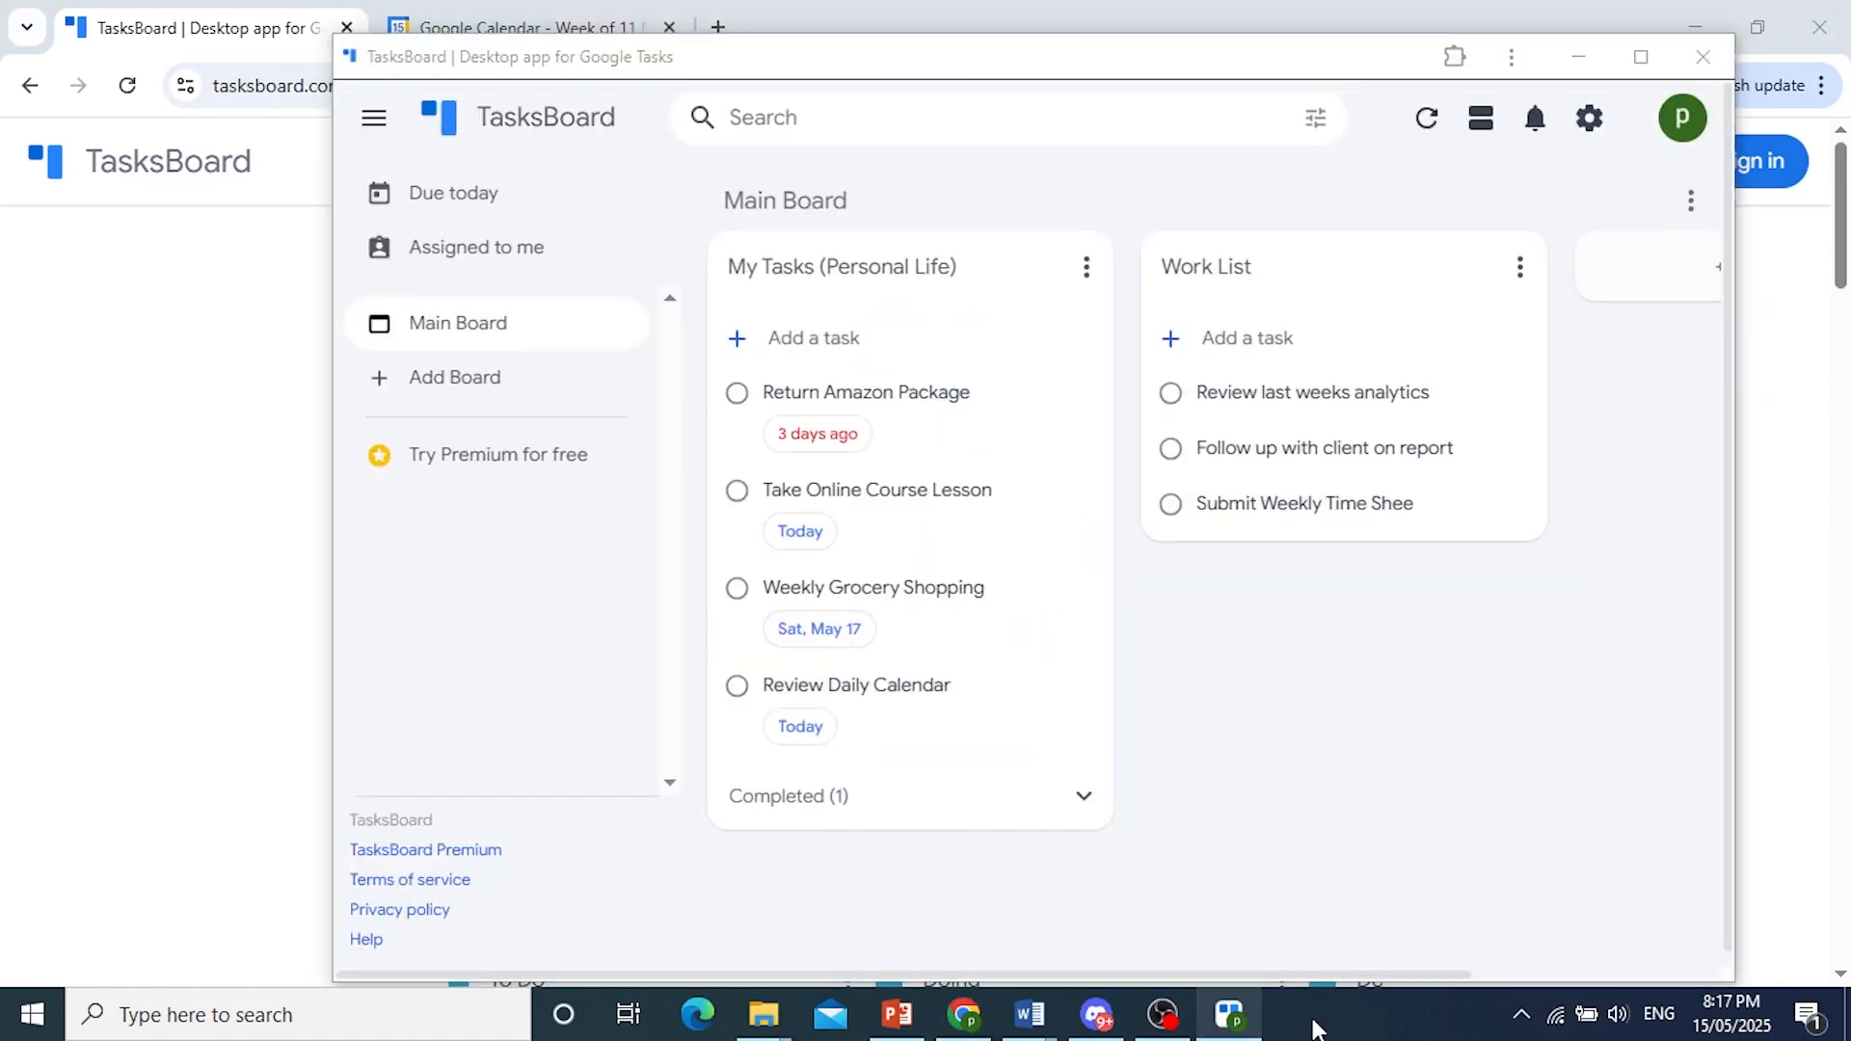